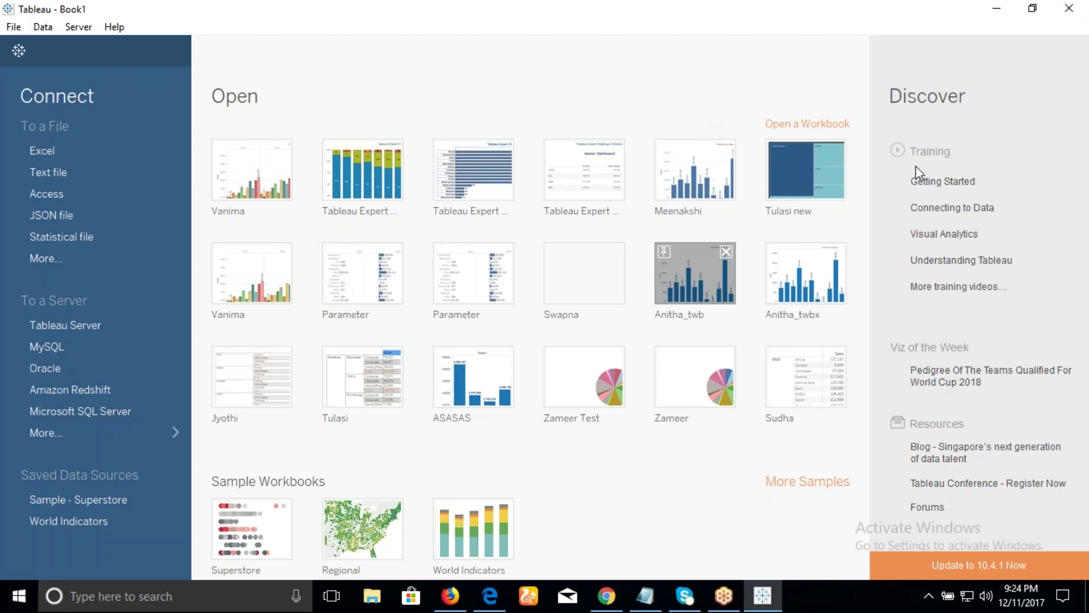
Step: Connect to the Global Superstore Excel workbook on the Desktop and add its Orders sheet to the data source canvas
click(1067, 14)
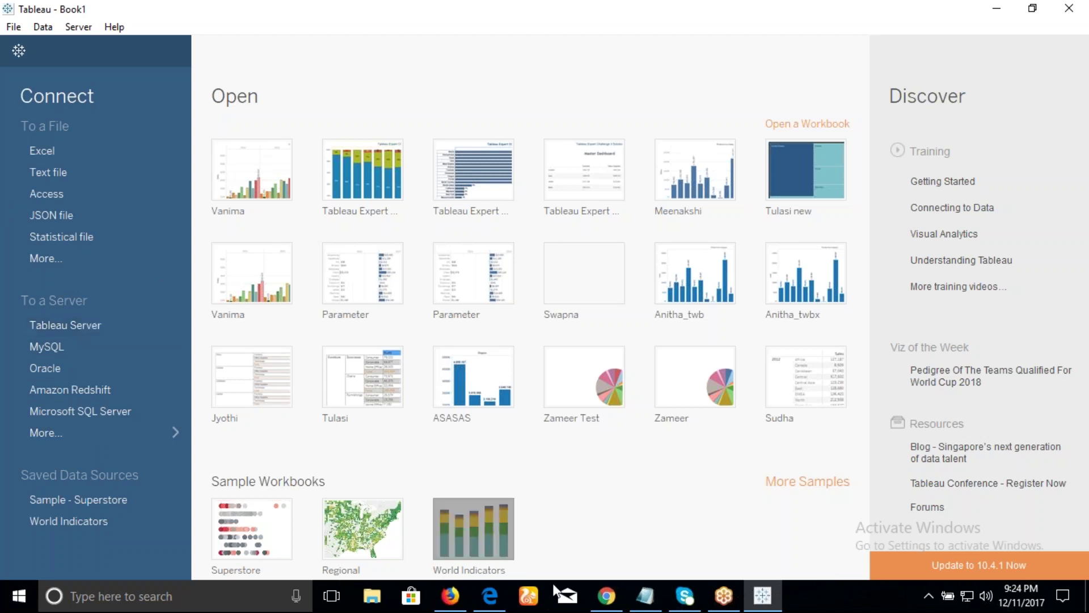
click(49, 262)
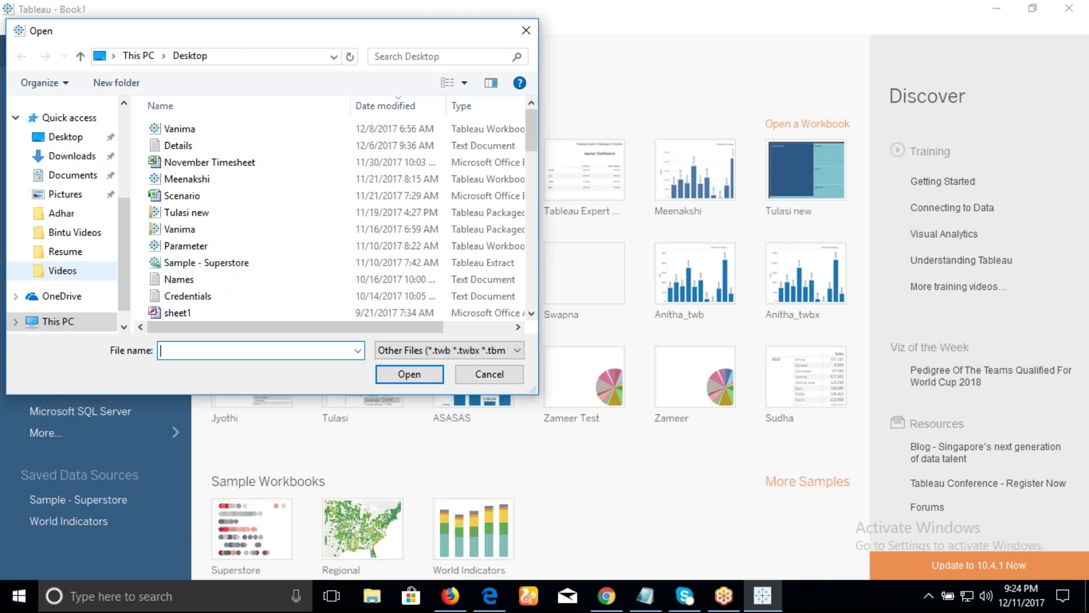
scroll(236, 221, down, 5)
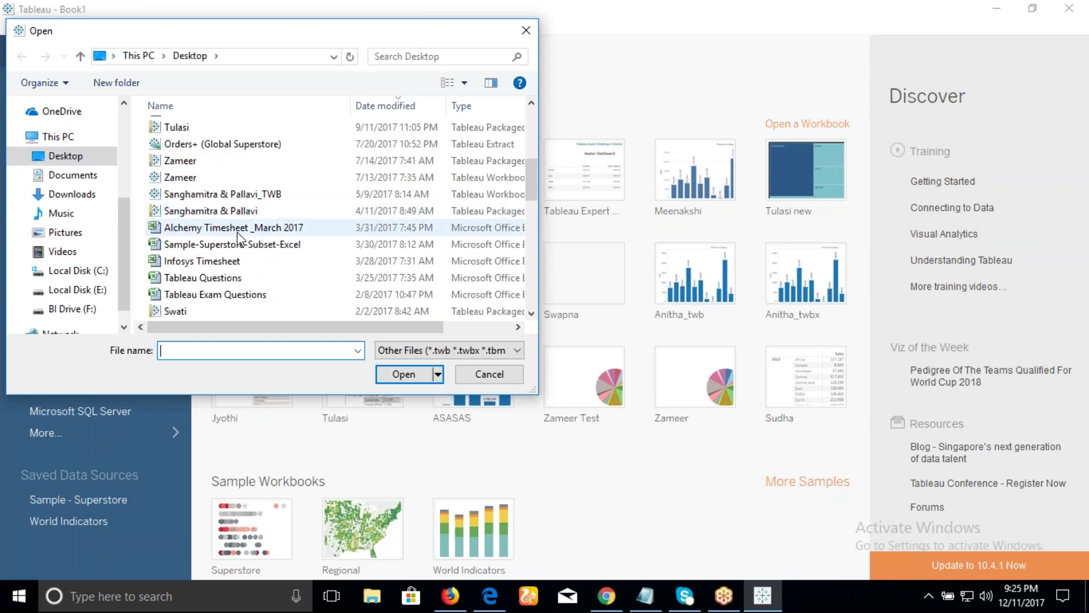
scroll(235, 282, down, 3)
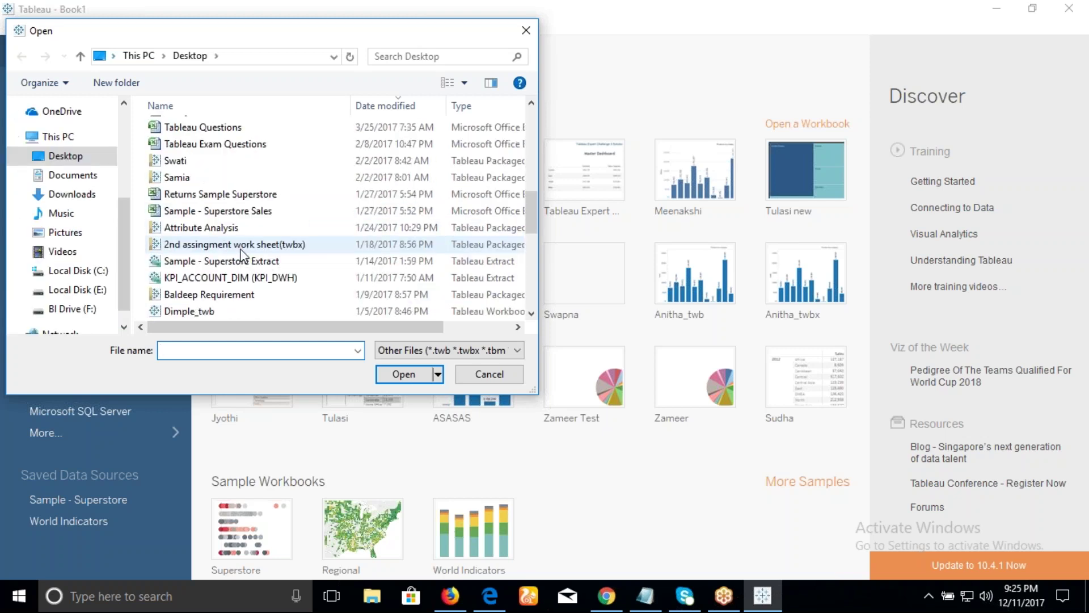
scroll(241, 254, down, 3)
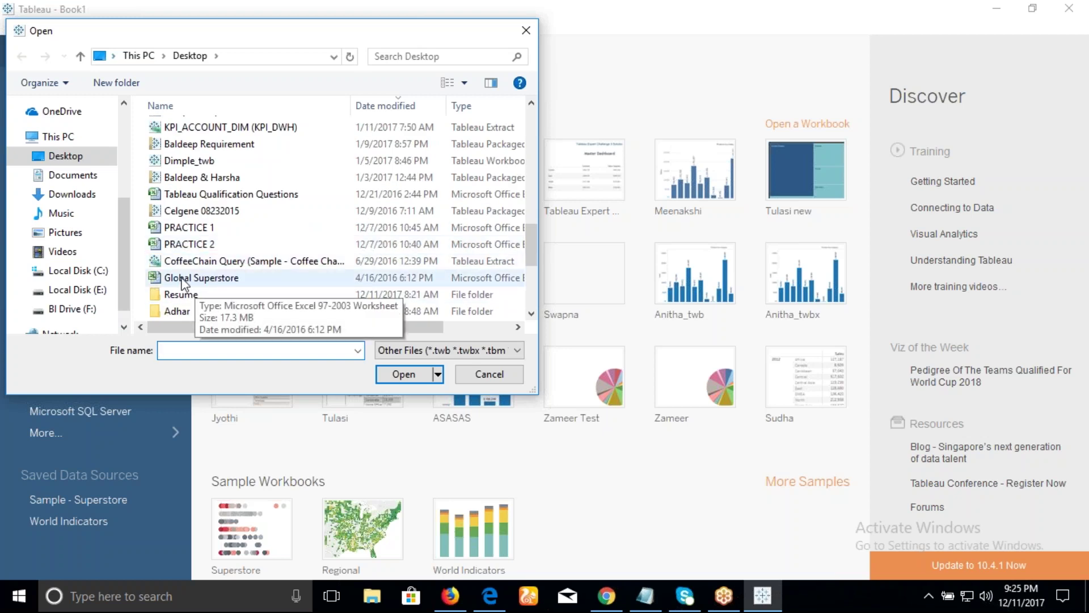
click(209, 279)
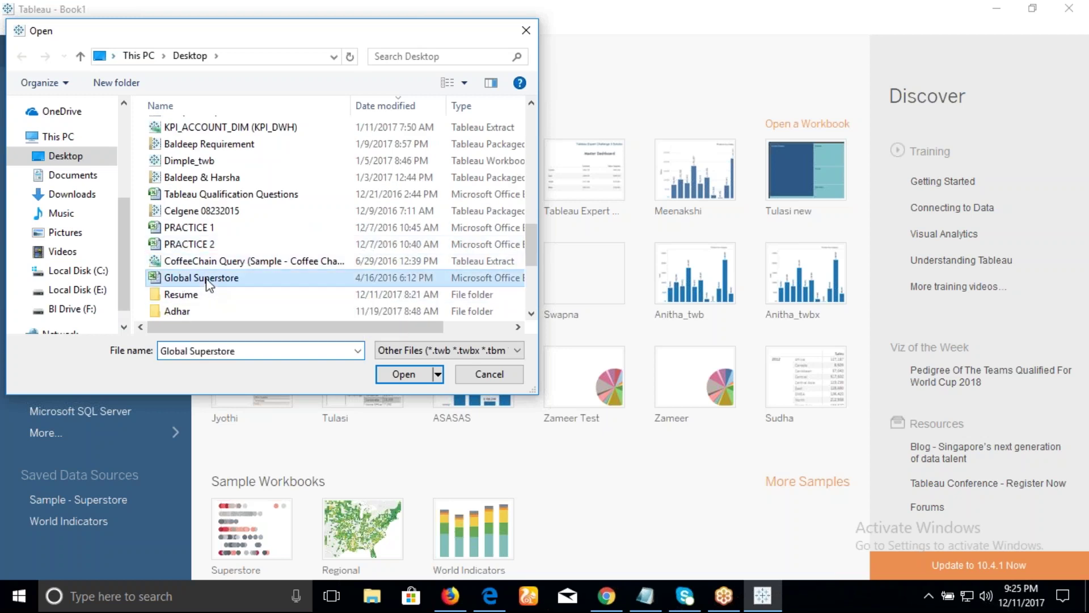
click(401, 374)
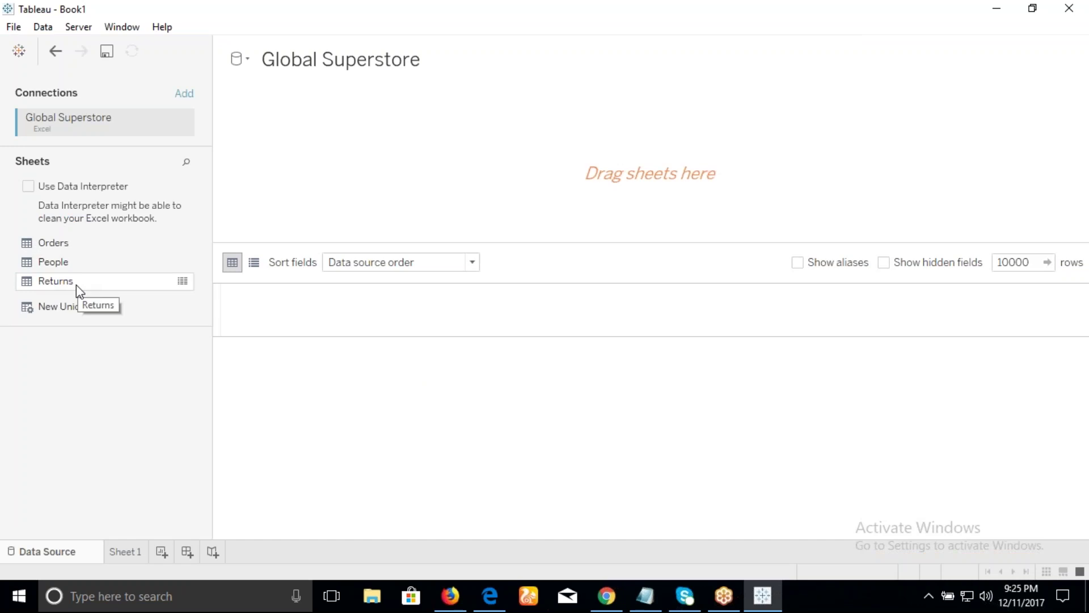
click(53, 247)
drag(68, 229, 318, 133)
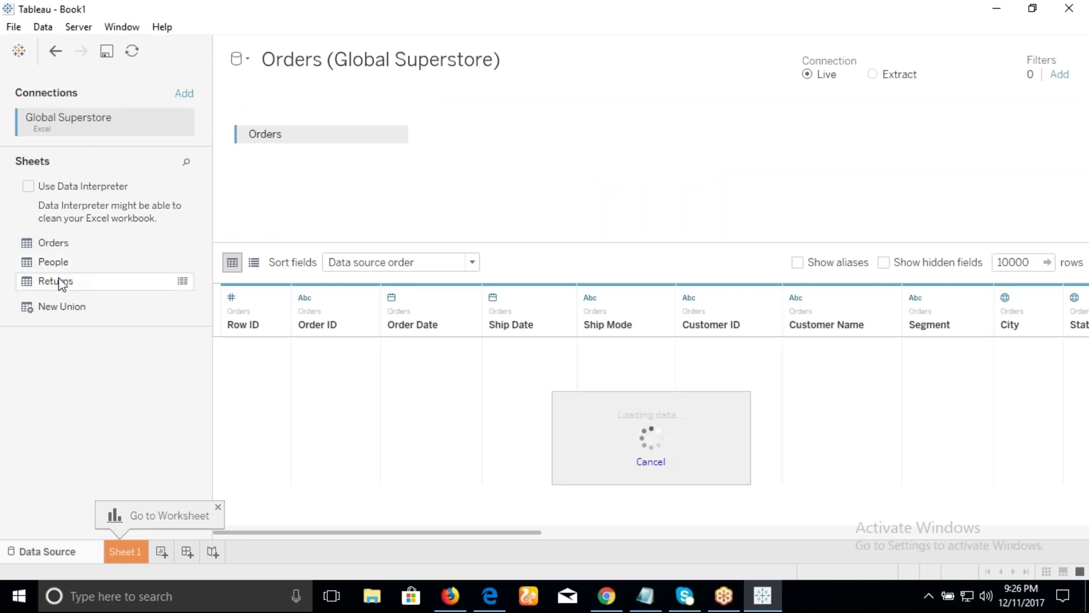
Step: Join the Returns sheet to Orders to inspect the join types, and remove Returns from the canvas
drag(66, 280, 516, 162)
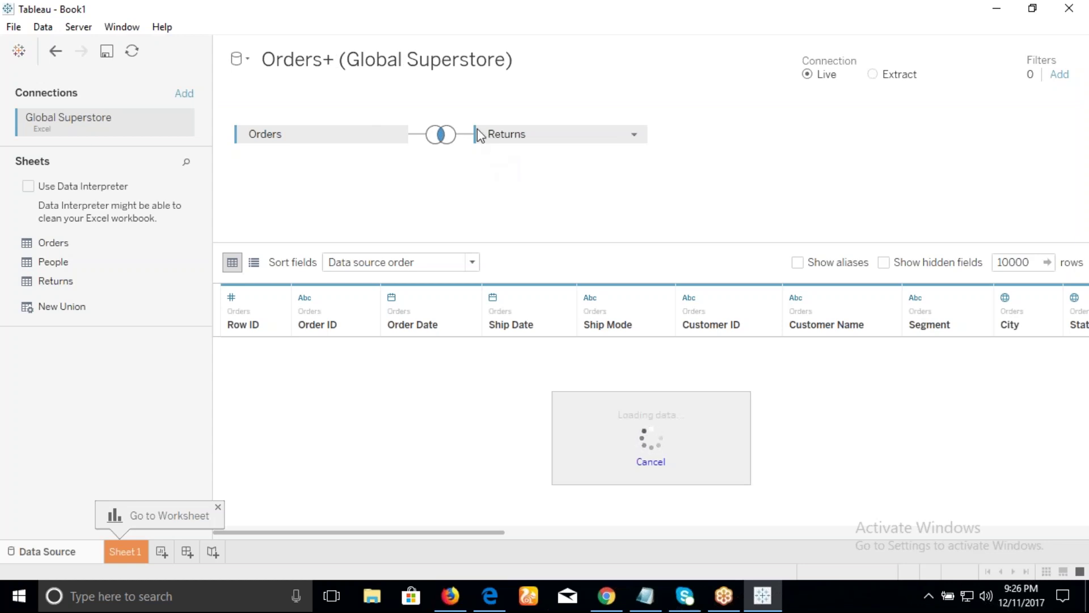
click(443, 136)
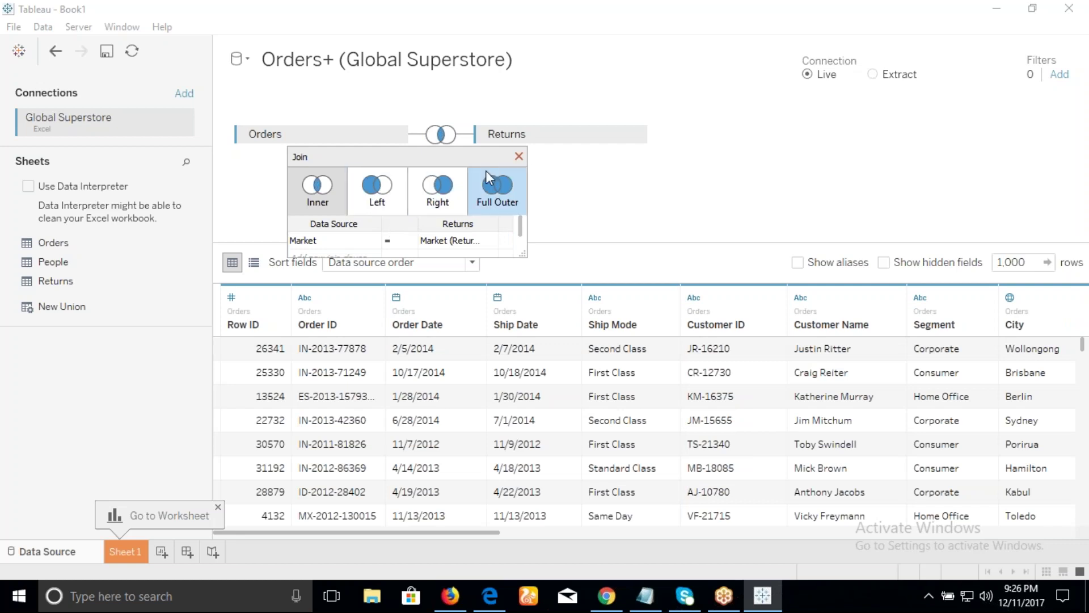
click(519, 156)
click(634, 134)
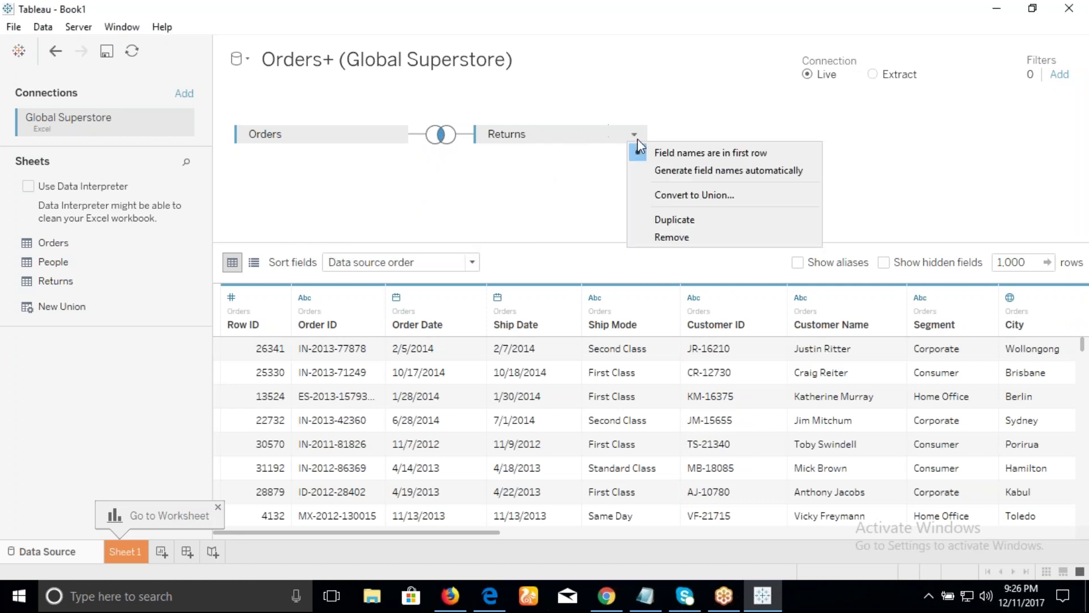
click(661, 236)
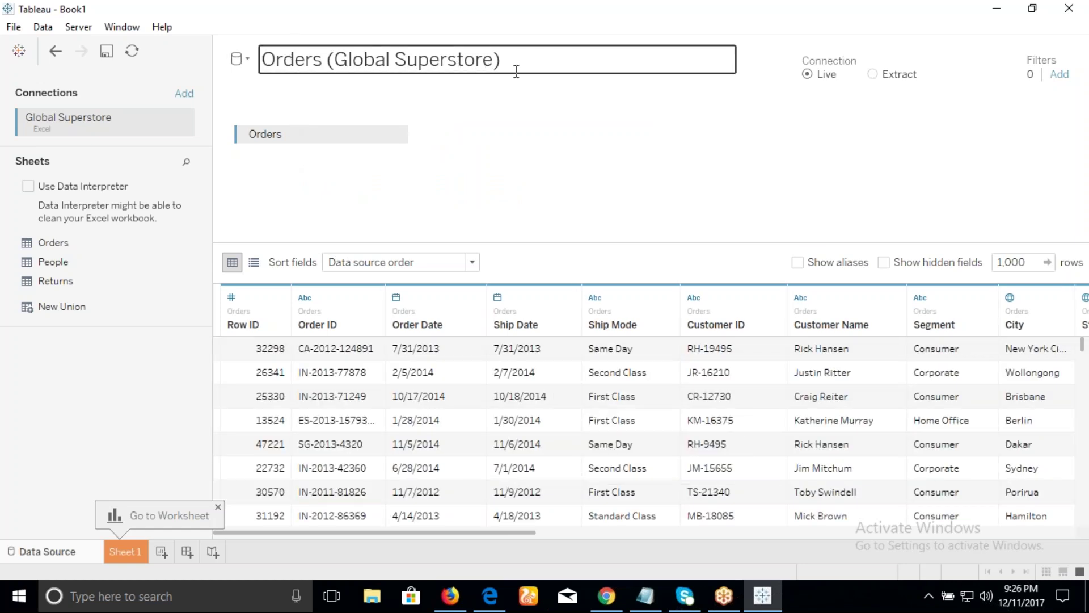
Step: Shorten the data source name to Orders and open Sheet 1
click(534, 59)
drag(535, 60, 329, 63)
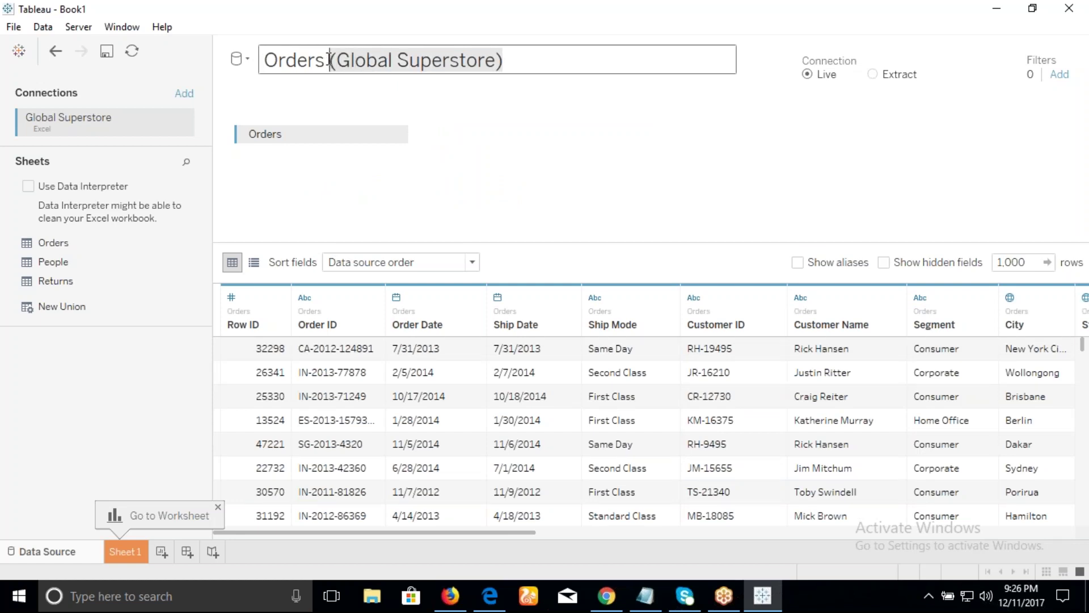
key(BackSpace)
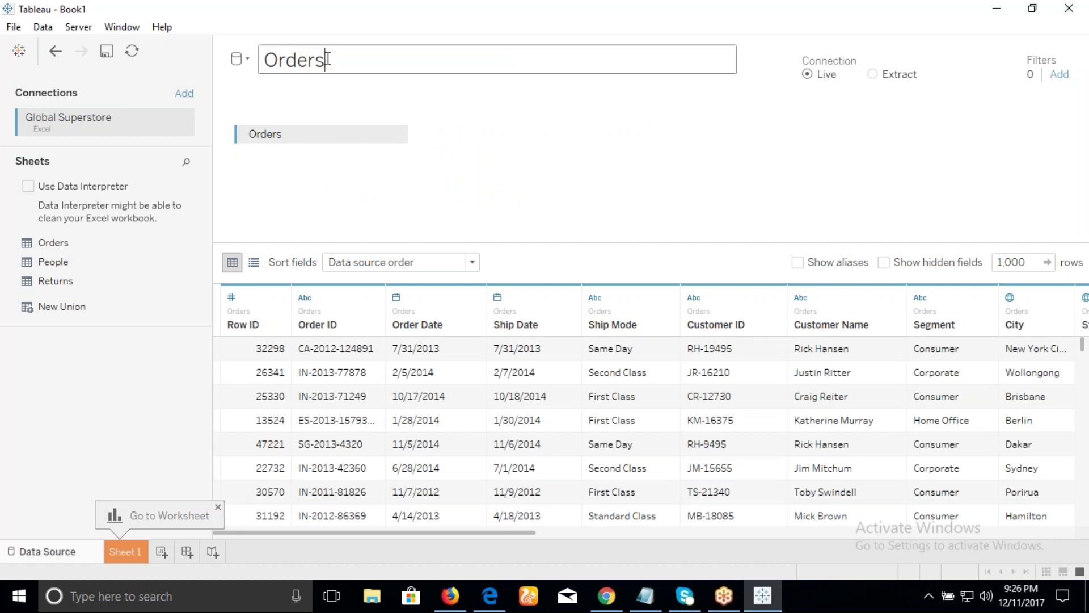
click(493, 160)
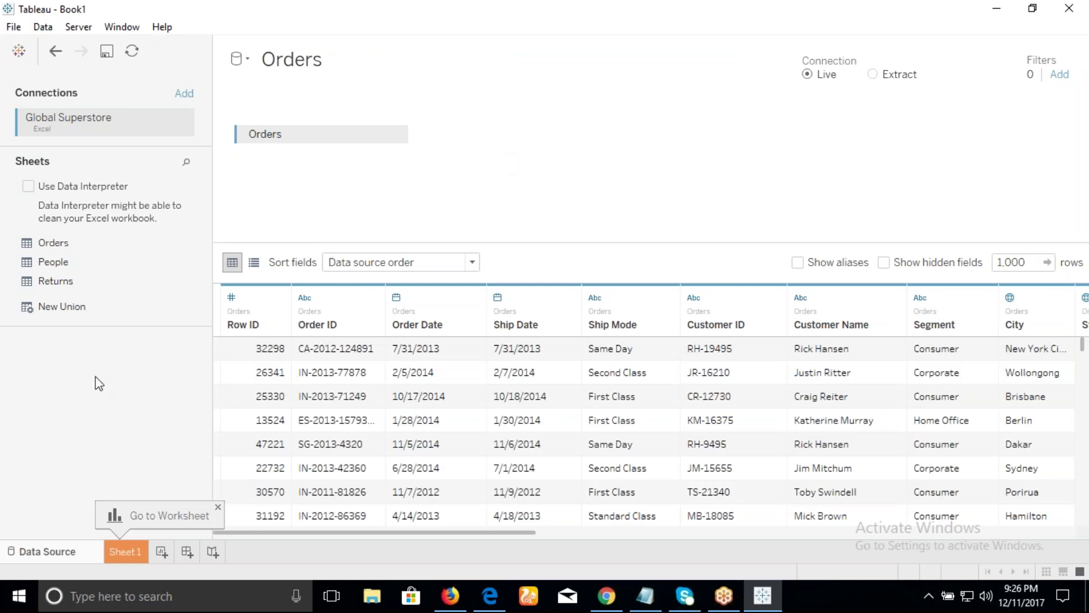
click(125, 552)
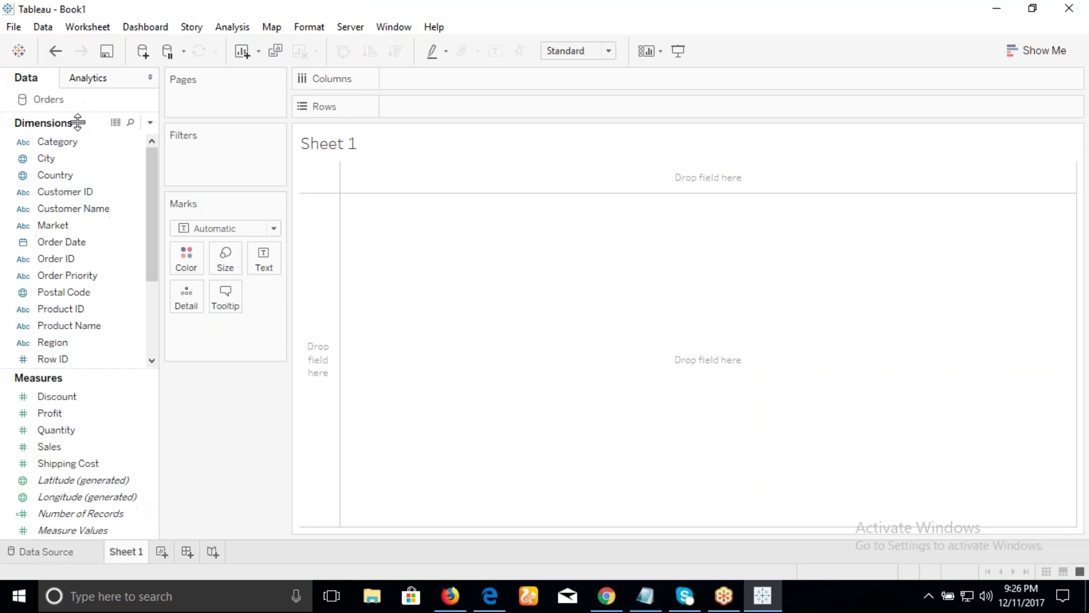
Step: Reopen the Orders data source for editing, look over its connection and filter options, and return to Sheet 1
right_click(46, 102)
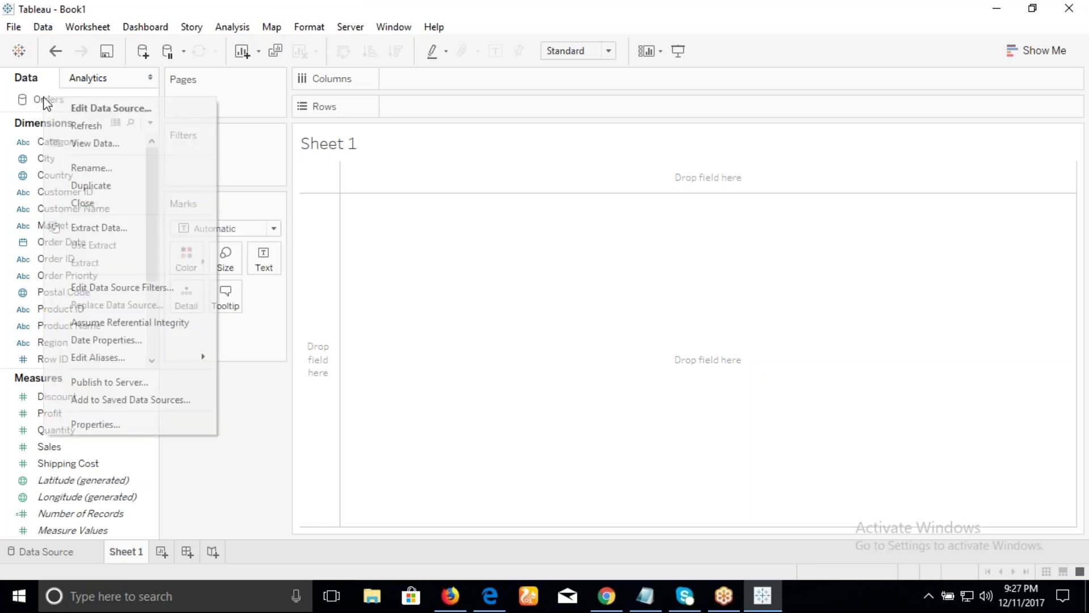
click(109, 113)
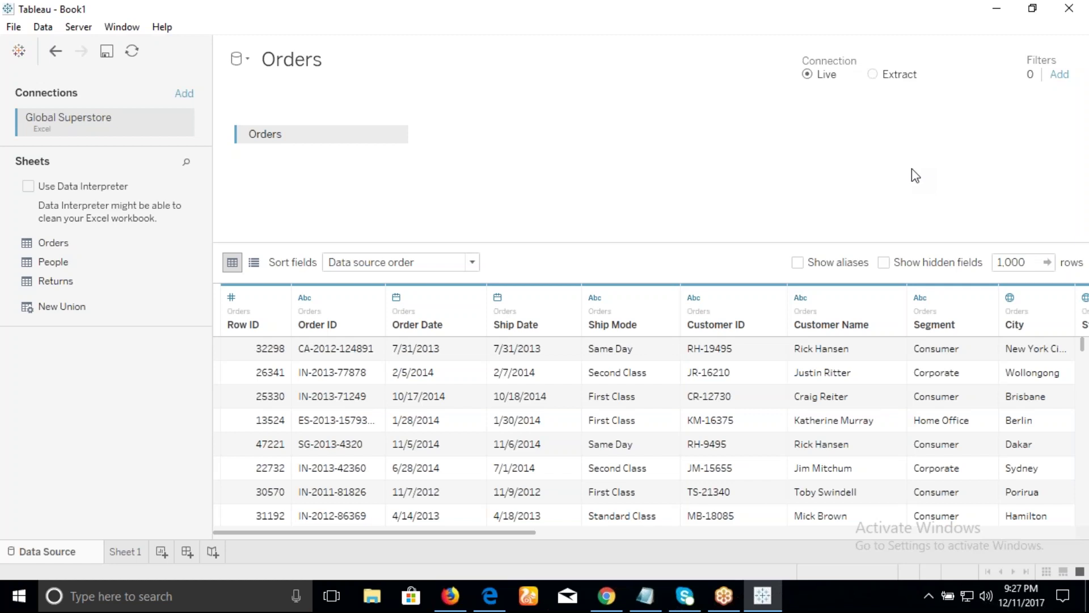
click(1063, 34)
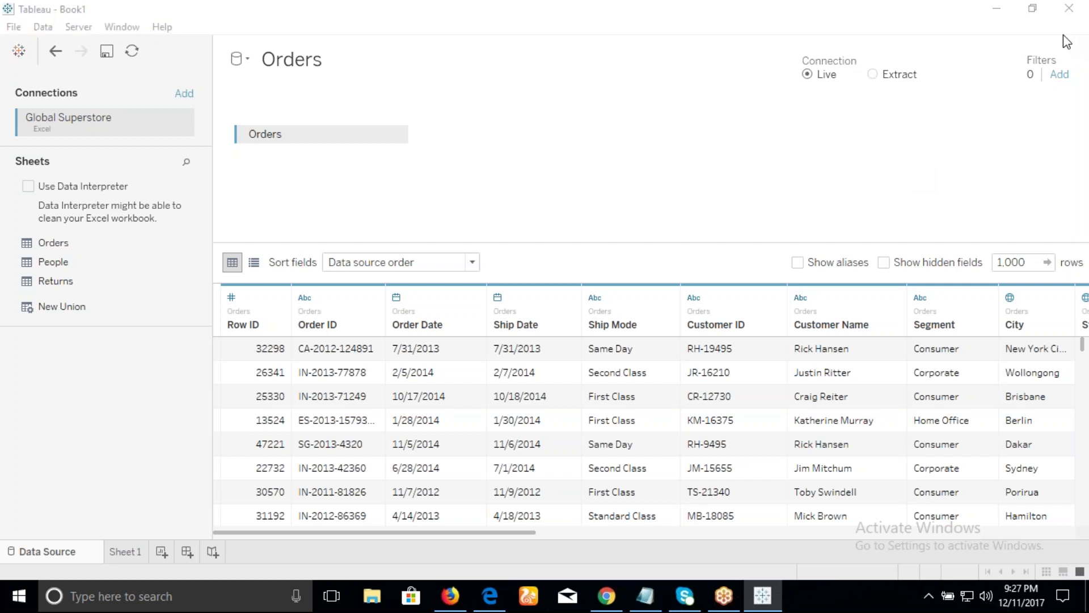
click(344, 153)
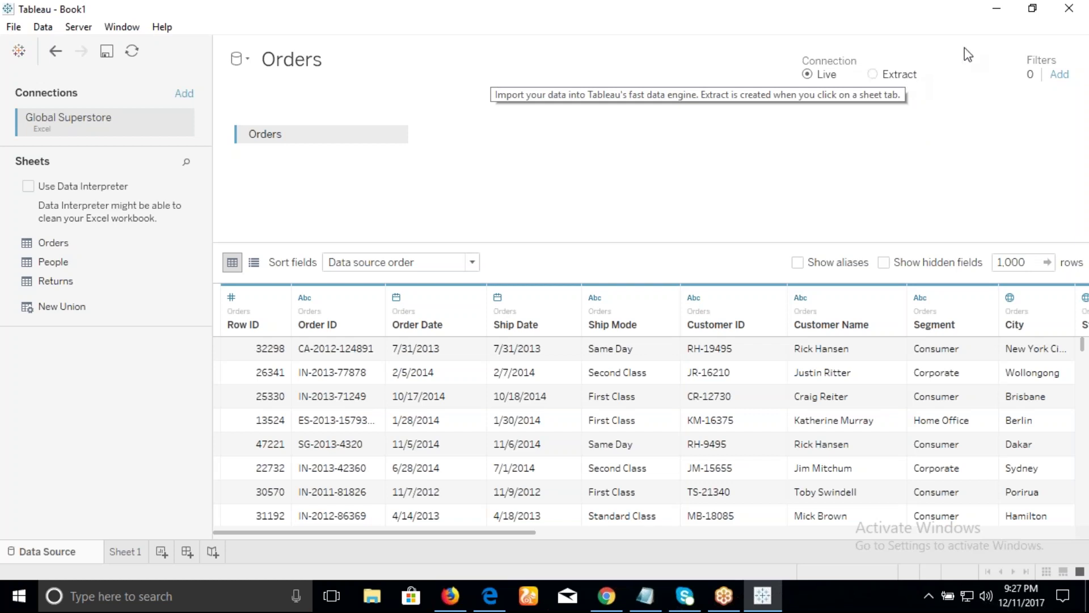
click(123, 552)
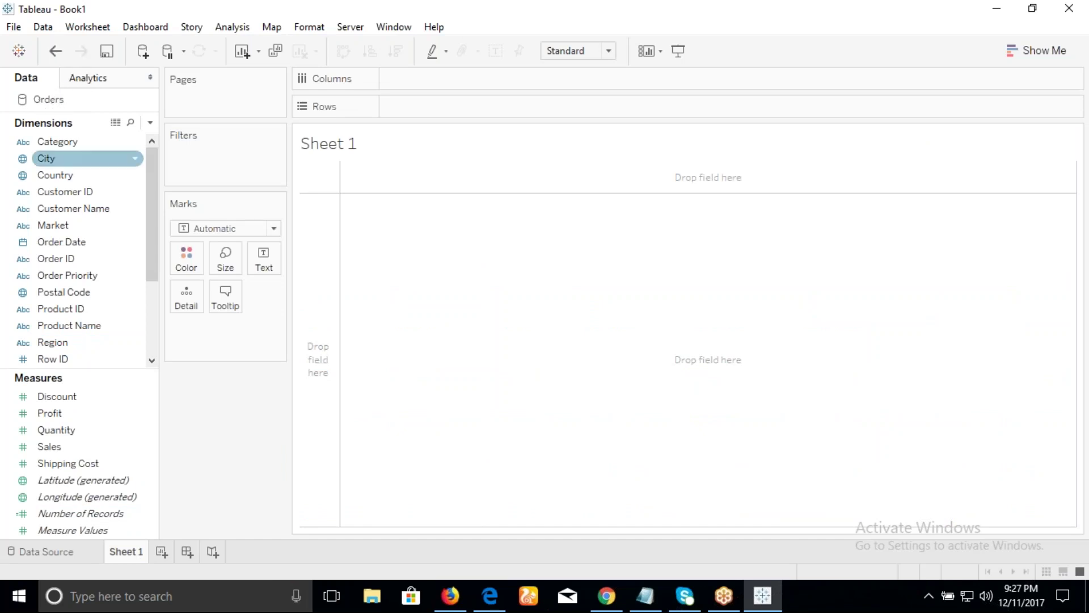
Step: Add Sample-Superstore-Subset-Excel from the Desktop as a new data source and place its Orders sheet on the canvas
click(43, 27)
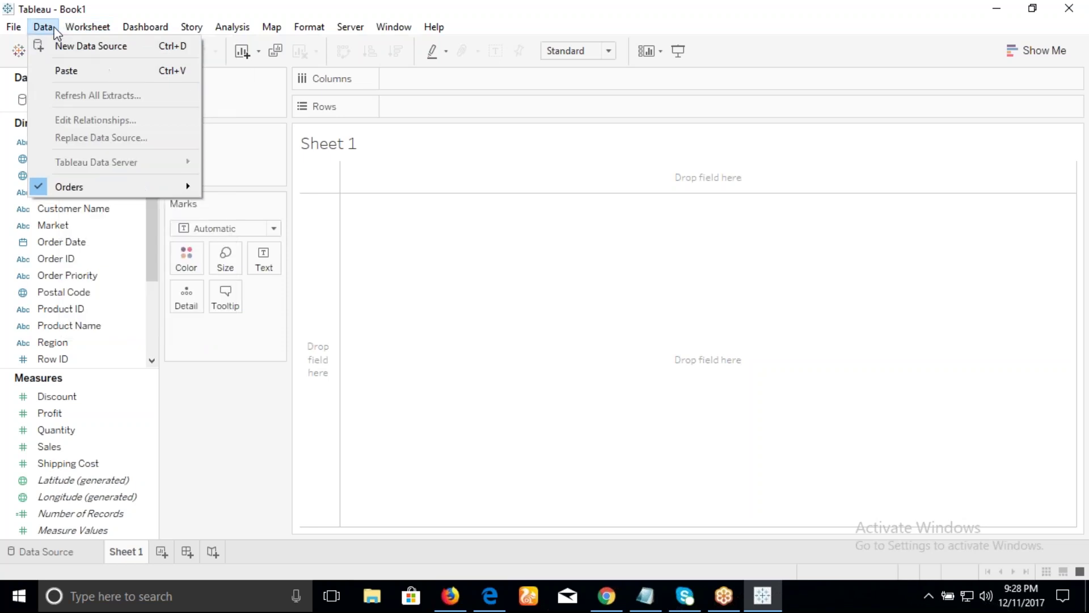
click(59, 48)
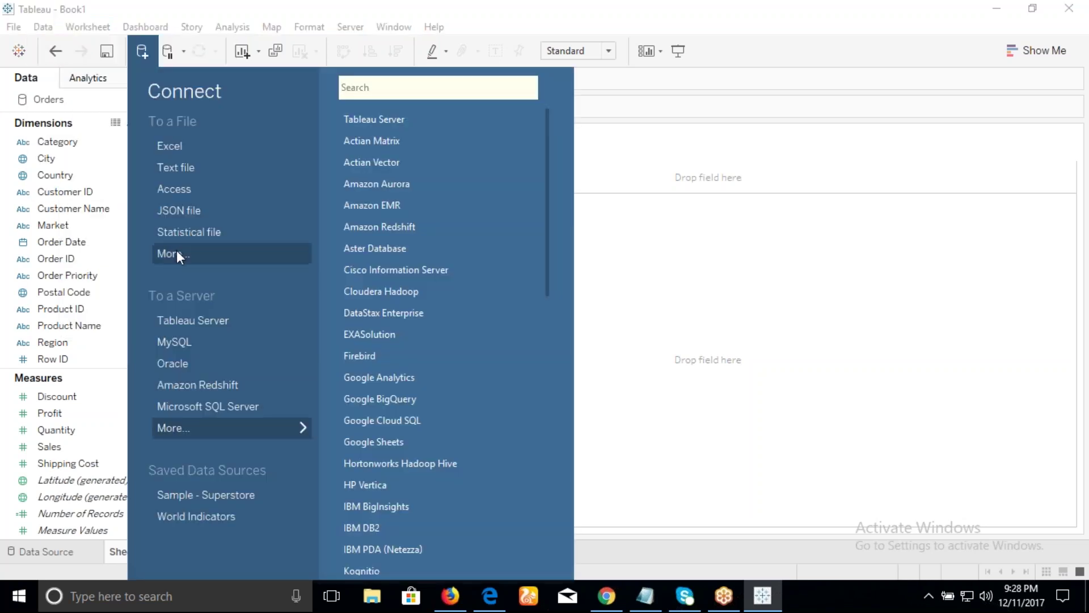
click(176, 253)
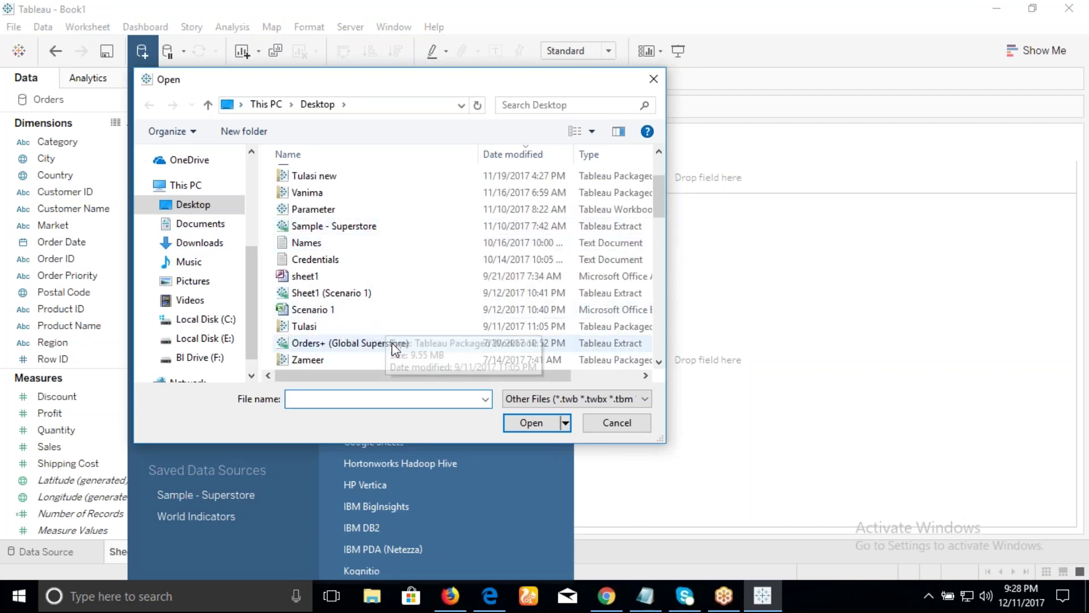
scroll(359, 326, down, 3)
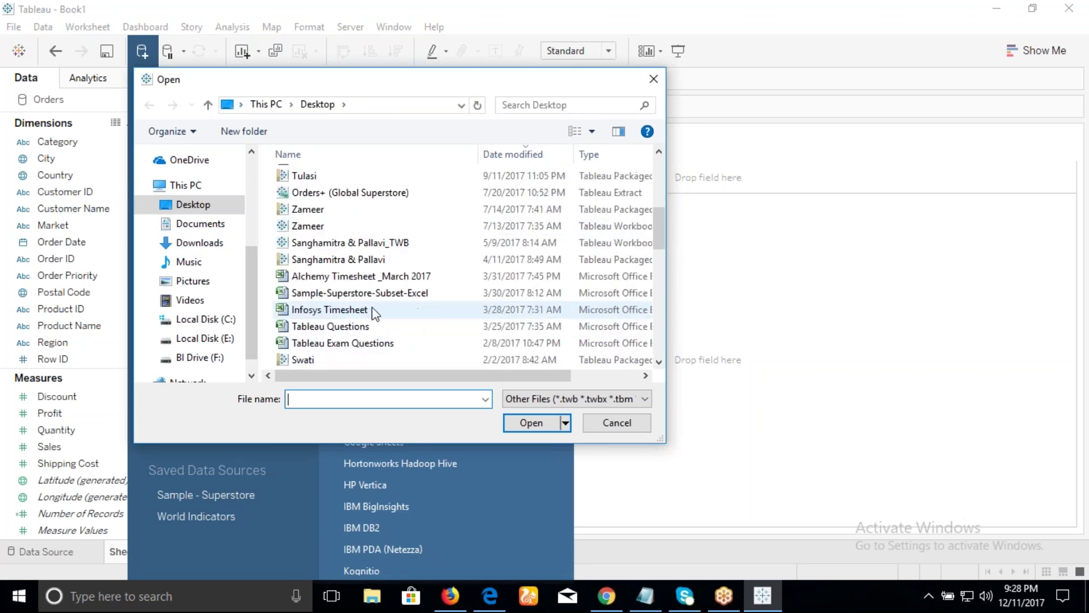
click(347, 293)
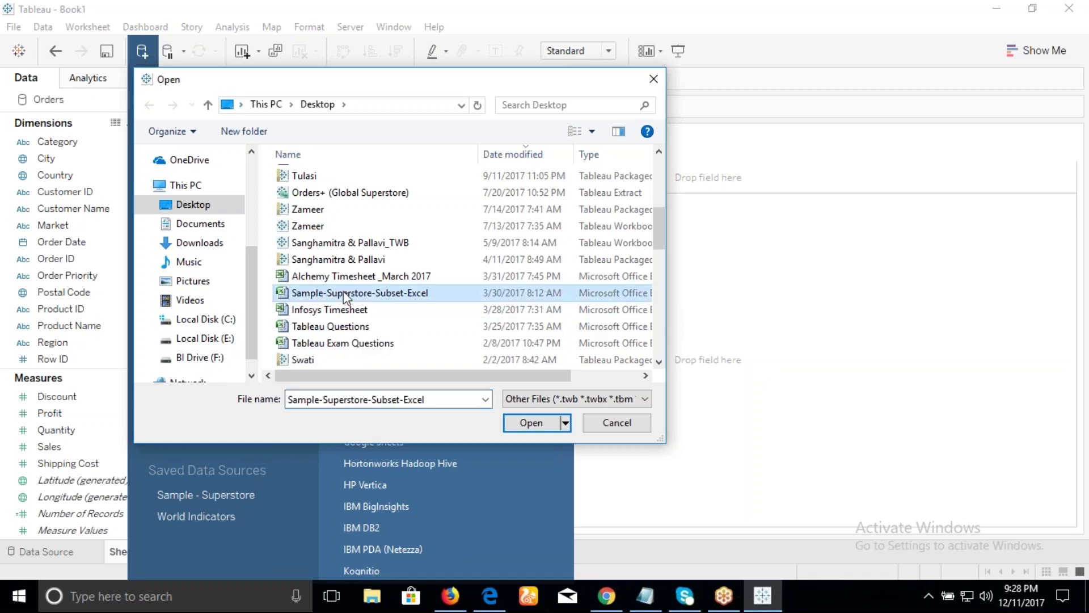
click(533, 423)
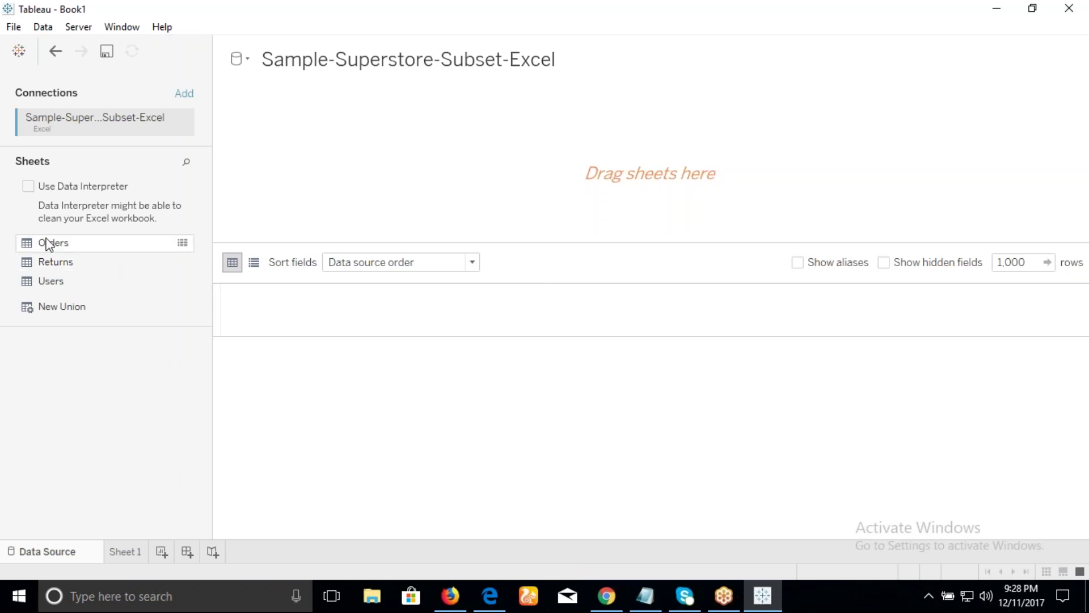
drag(59, 245, 344, 149)
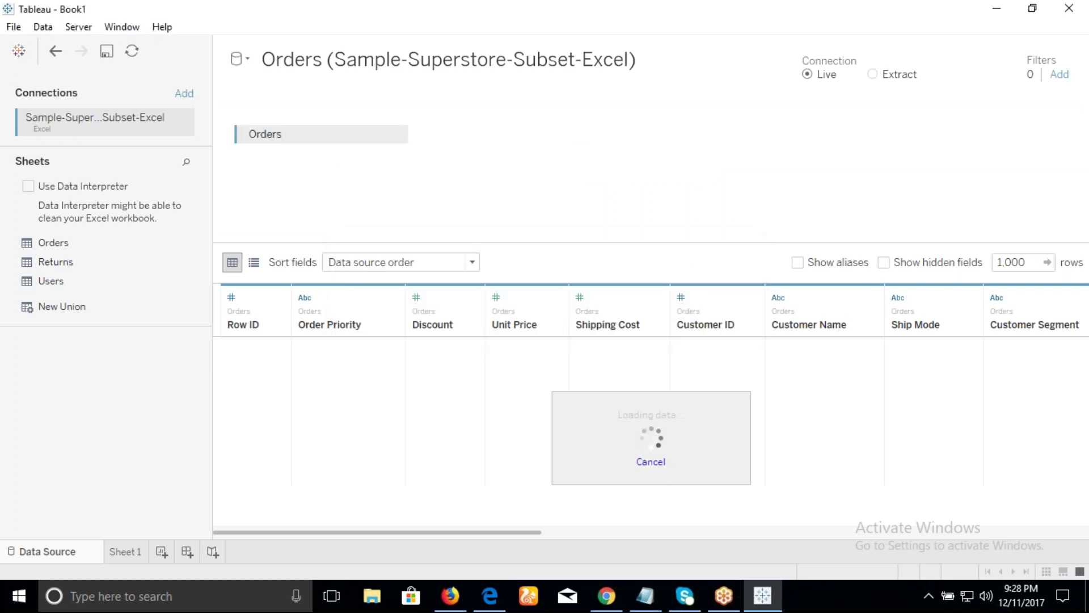
Step: In Sheet 1, widen the data pane and switch between the two Orders data sources to compare their dimensions and measures
click(133, 548)
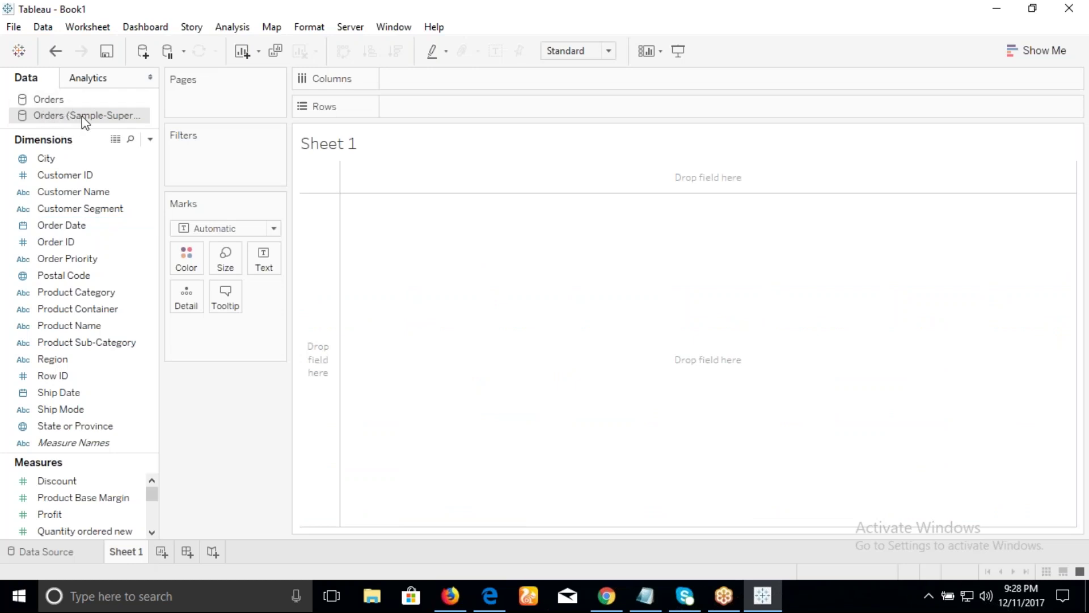
drag(160, 131, 203, 131)
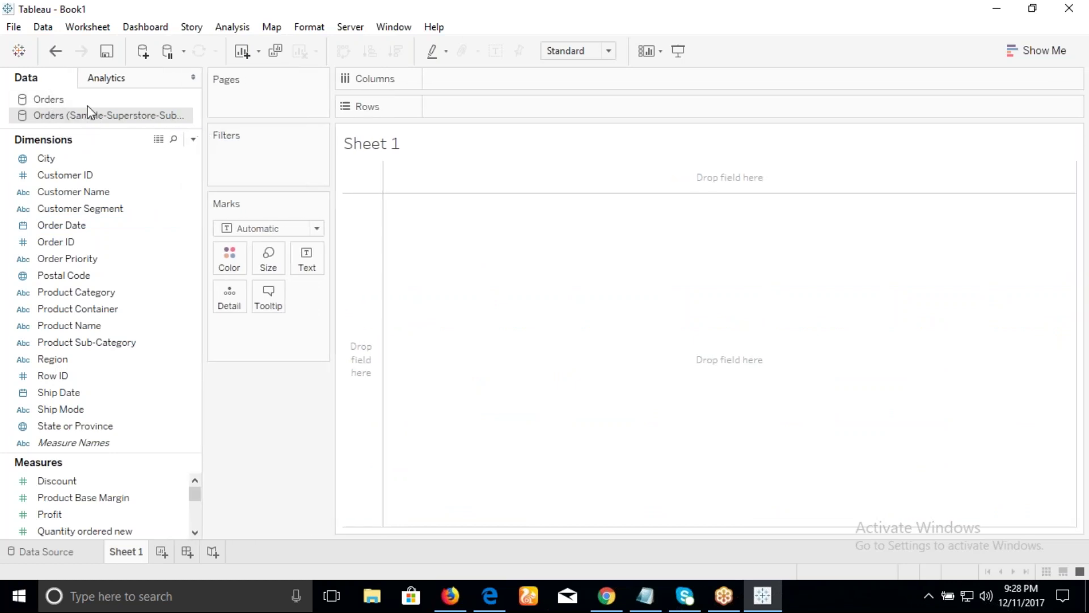
click(56, 100)
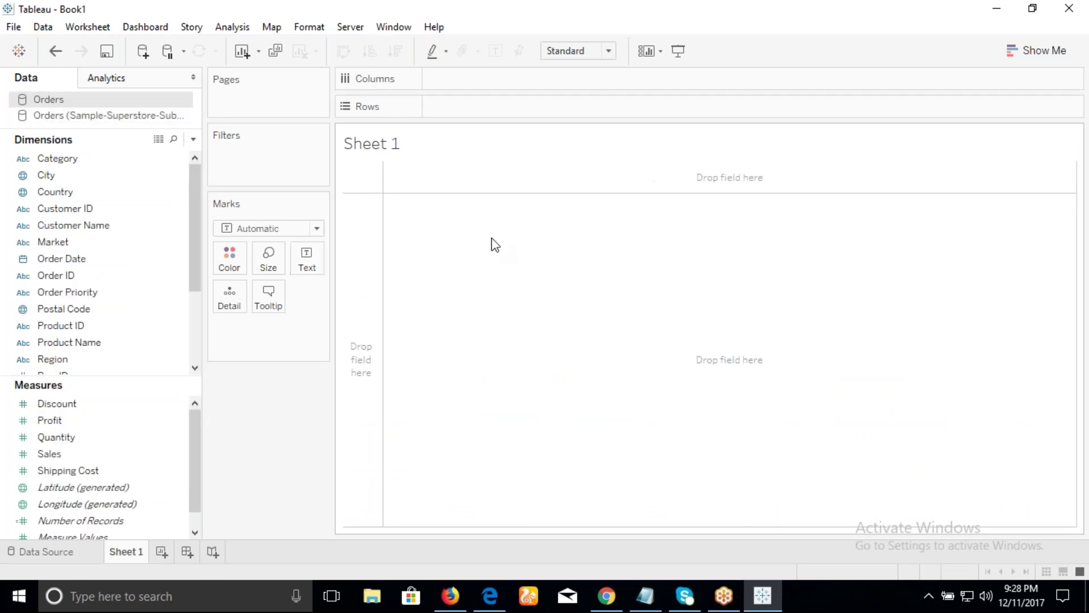
click(102, 116)
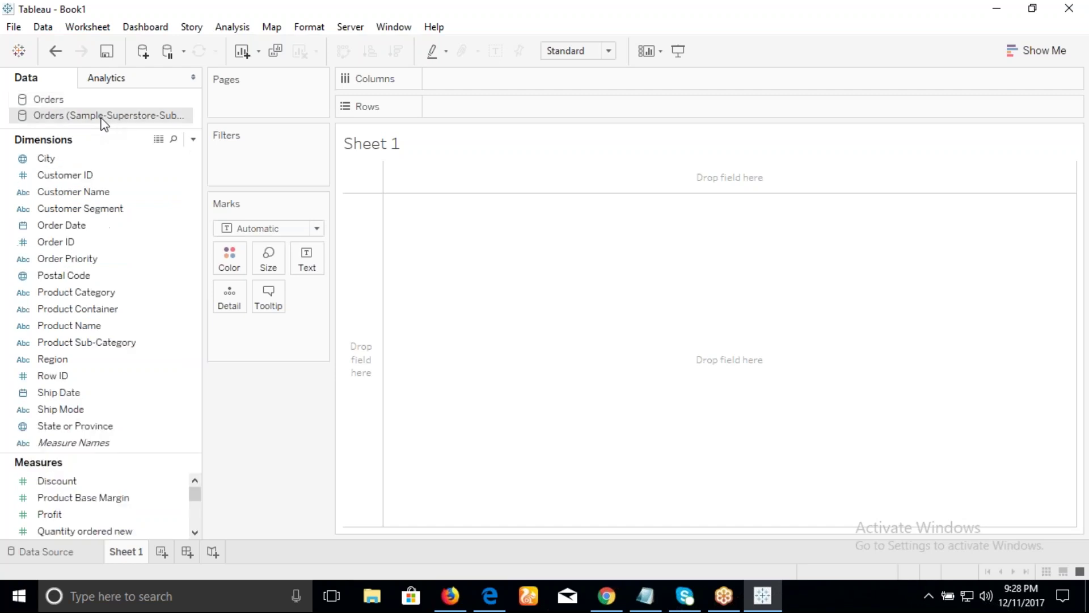
click(60, 208)
click(52, 102)
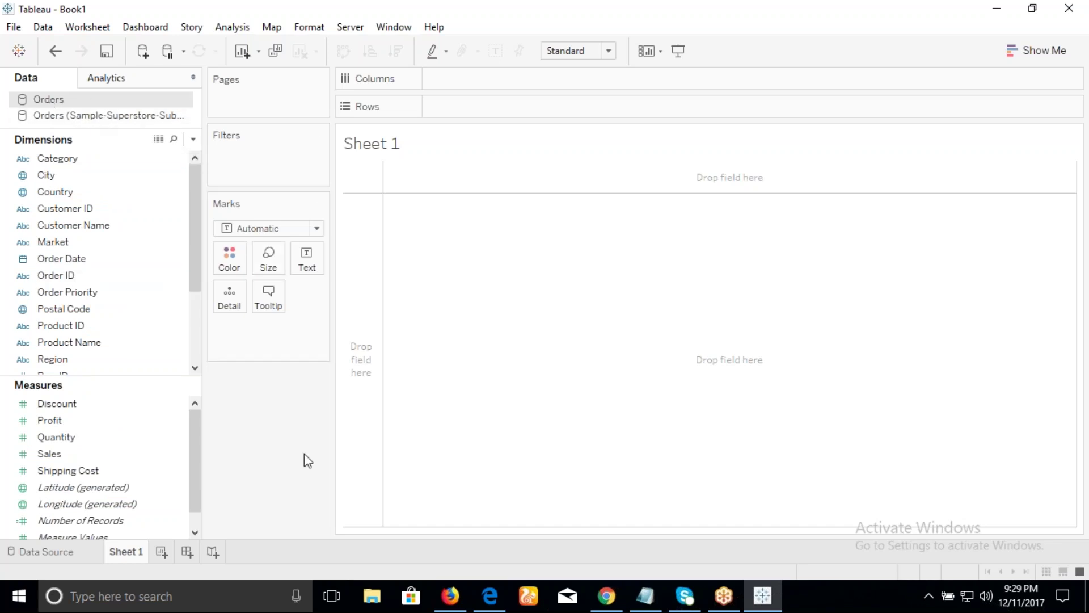
click(57, 437)
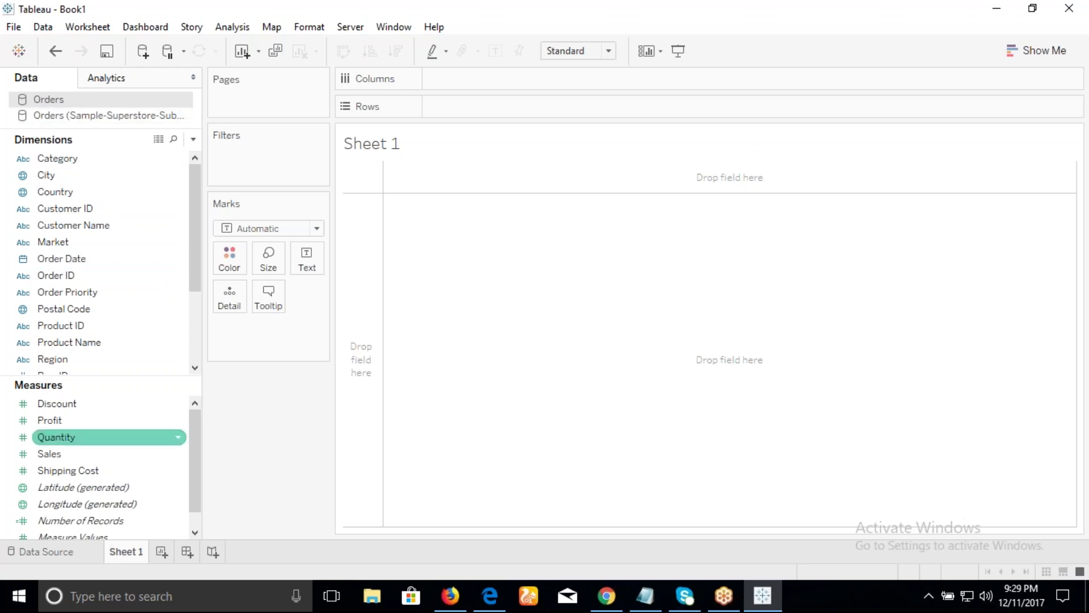
Step: Check the connection type of both Orders data sources on their data source pages and return to Sheet 1
click(12, 550)
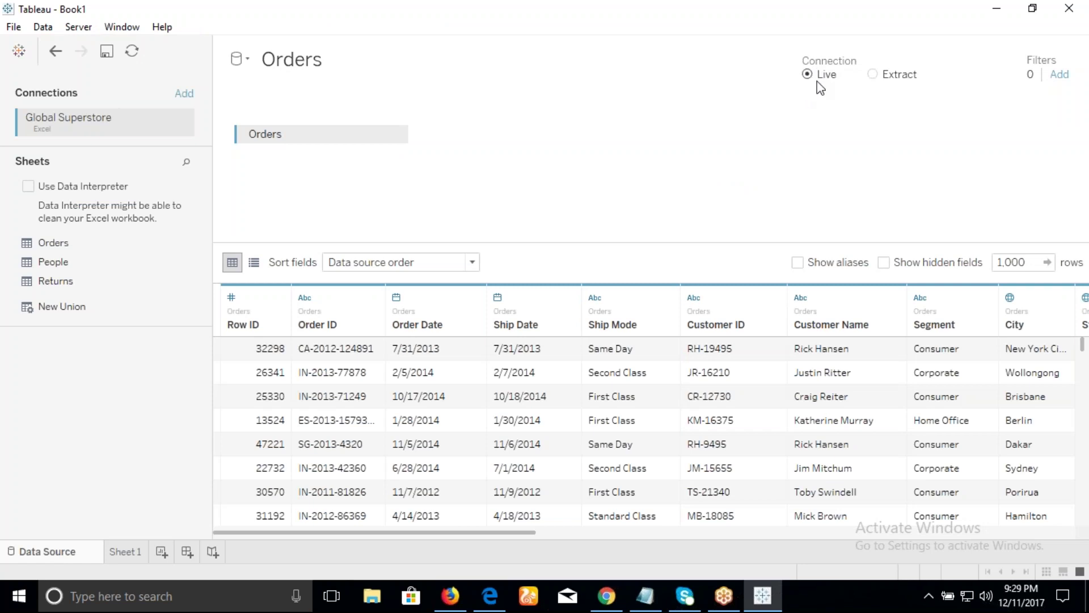
click(126, 553)
click(69, 118)
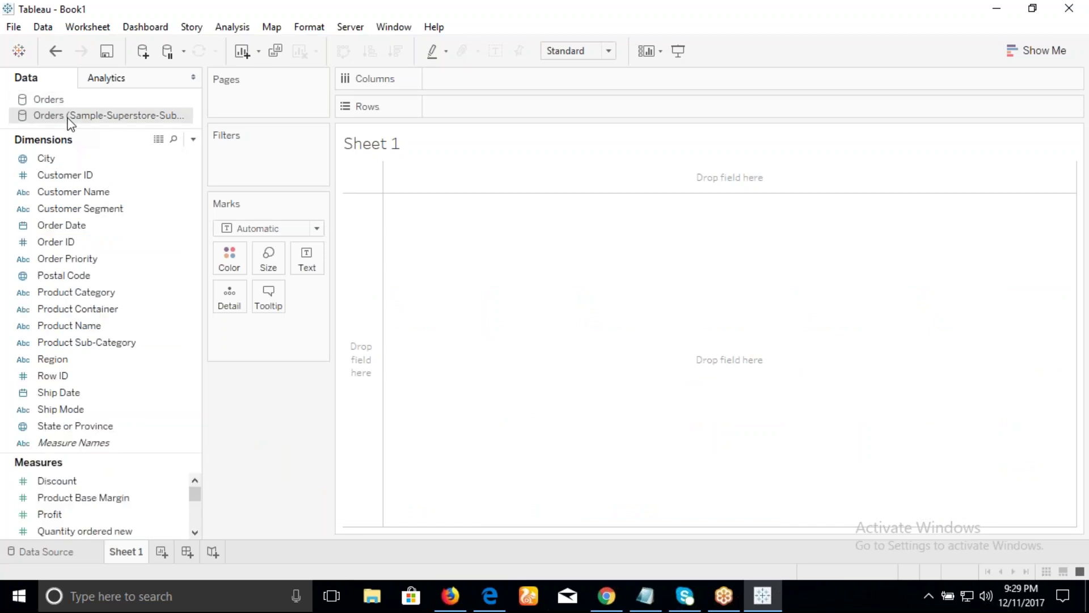
right_click(68, 118)
click(131, 126)
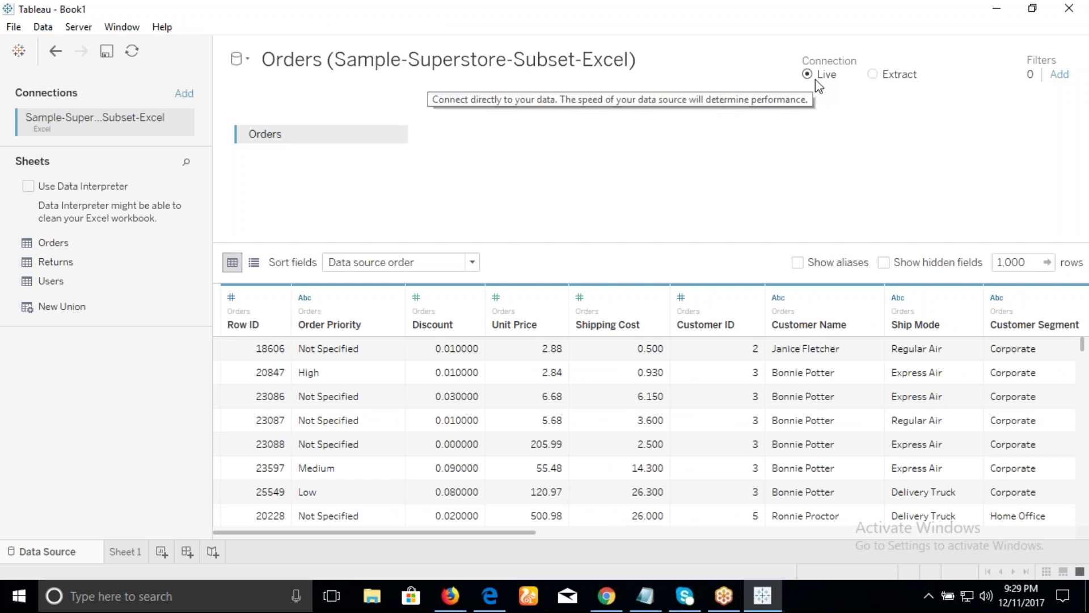
click(124, 553)
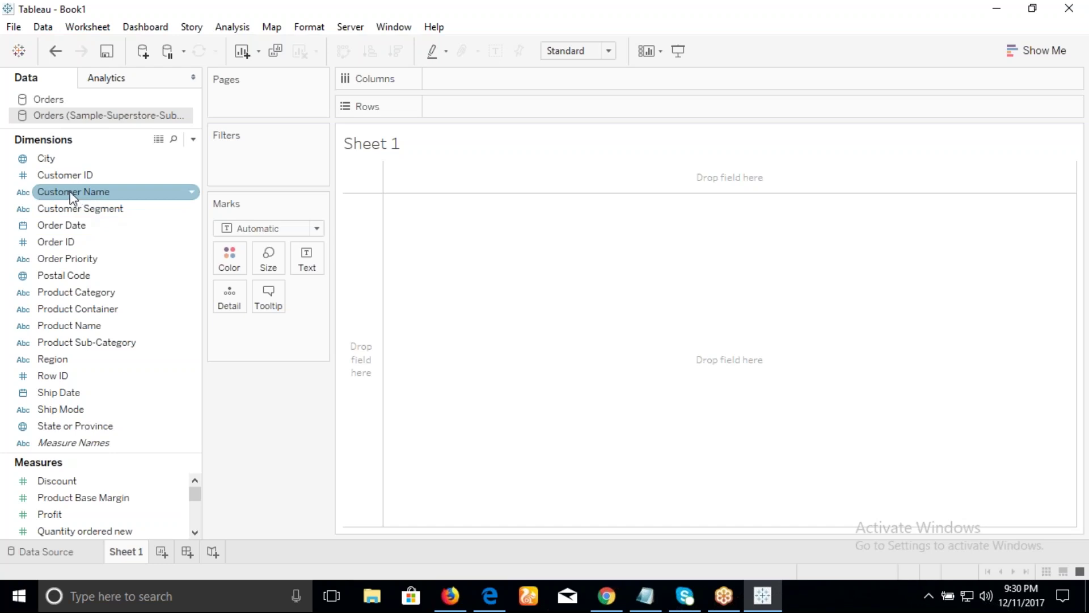
Step: Place Product Category from the Sample-Superstore-Subset-Excel source on Rows to list its members and remove it again
click(78, 294)
mouse_move(198, 225)
mouse_down()
mouse_move(287, 170)
mouse_move(461, 122)
mouse_move(431, 108)
mouse_move(467, 114)
mouse_up()
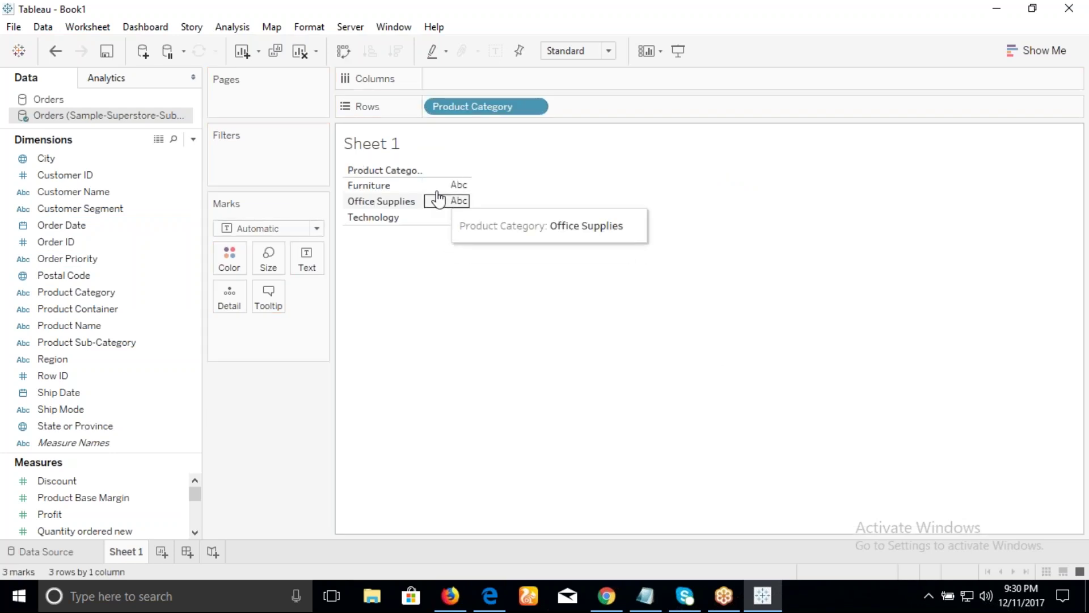
mouse_move(466, 186)
drag(462, 108, 439, 6)
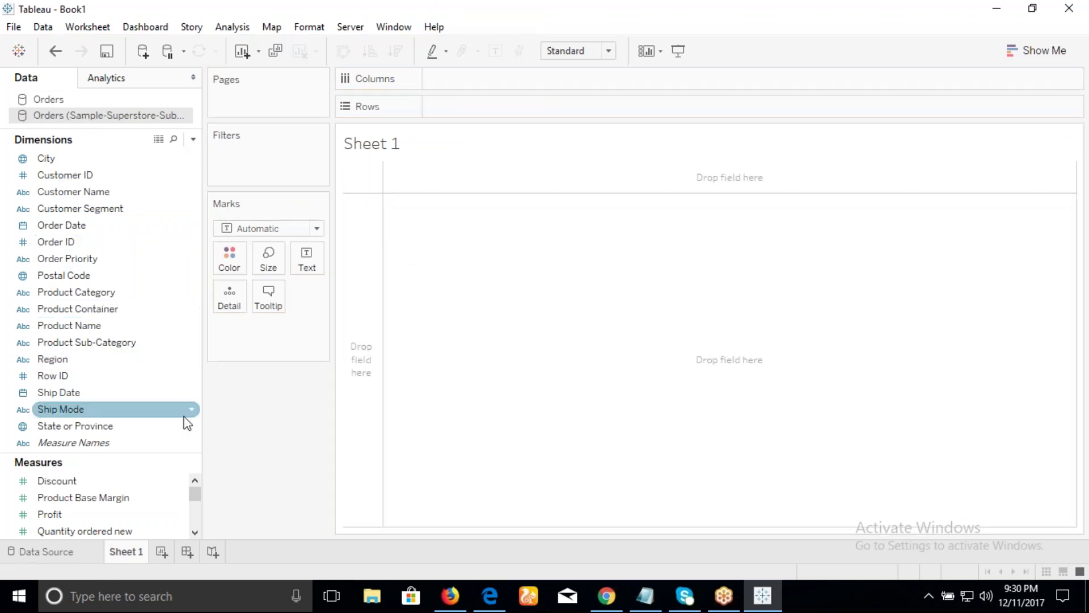
Step: Enlarge the Measures area, display Number of Records in the view as text, and remove it from the sheet
drag(101, 456, 100, 353)
scroll(108, 488, down, 1)
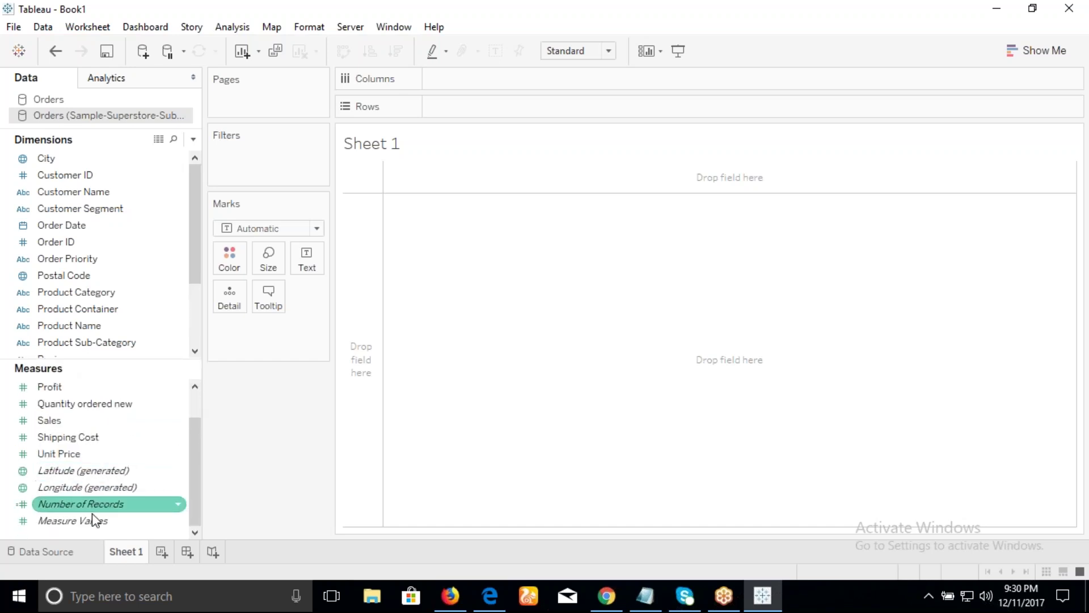
drag(94, 507, 431, 351)
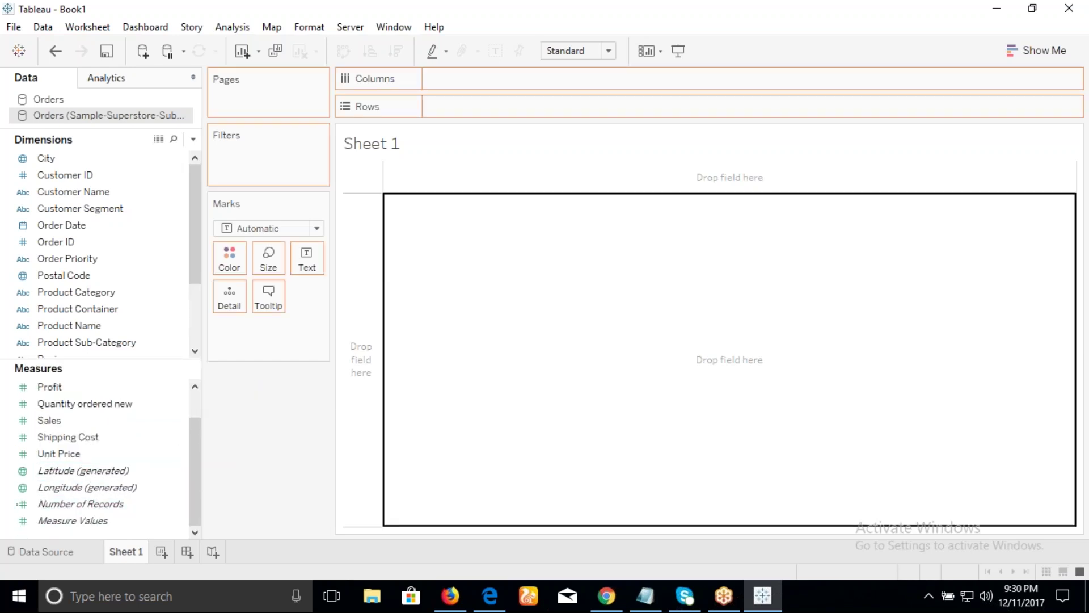
drag(530, 314, 530, 314)
mouse_move(385, 179)
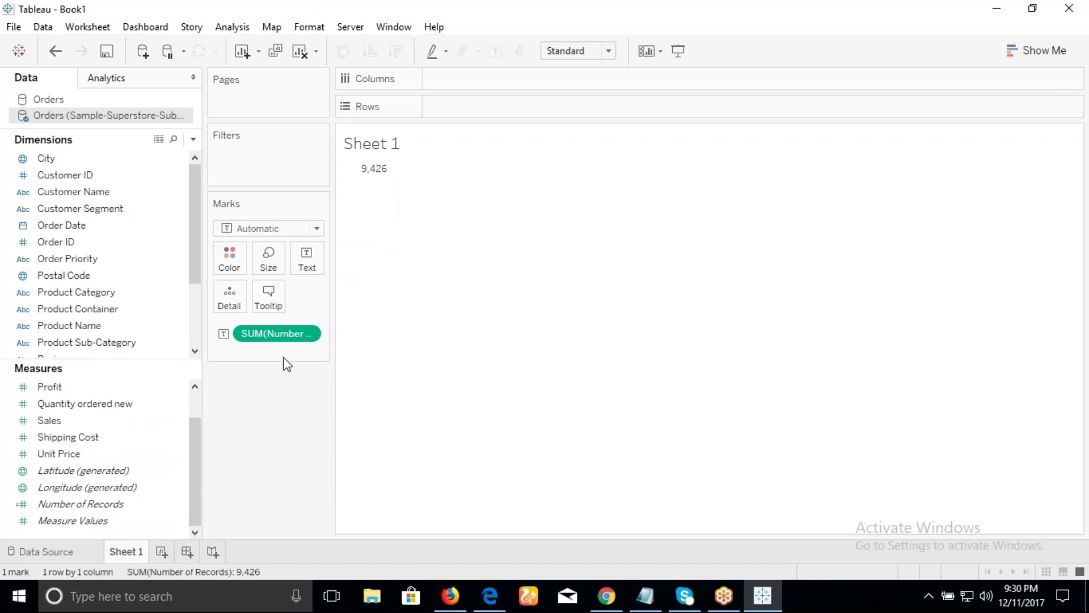
drag(277, 335, 295, 499)
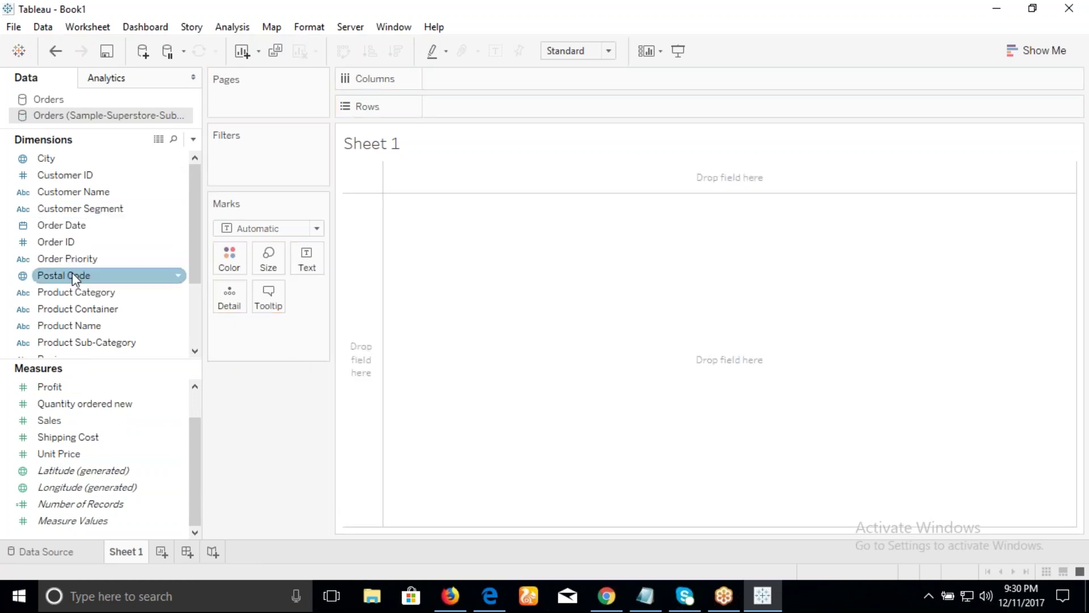
Step: Query the live source twice by placing Product Category on Rows, clearing it from the sheet each time
drag(78, 292, 465, 108)
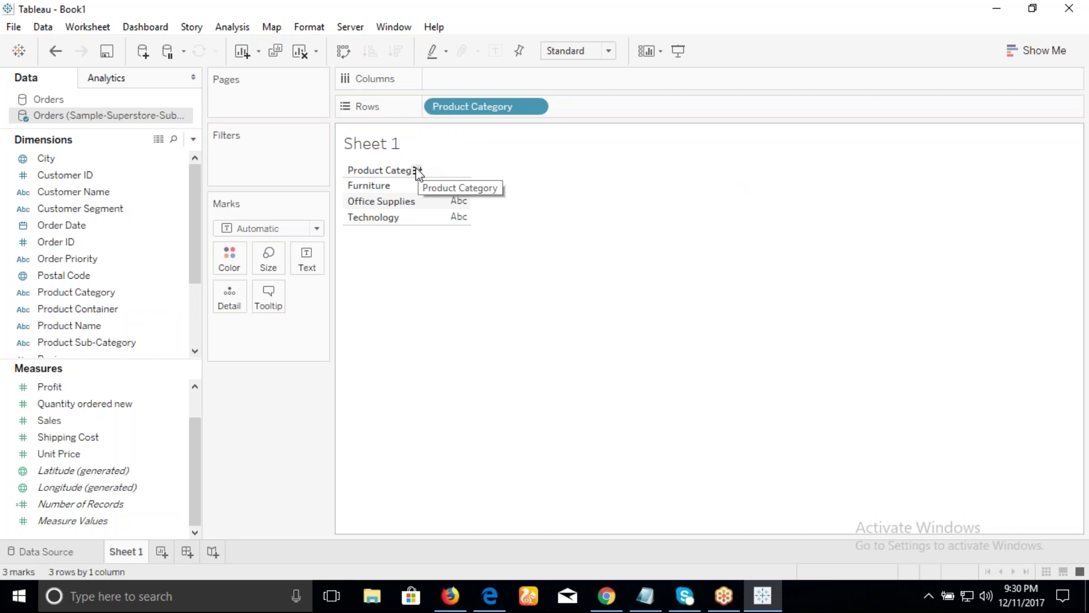
drag(461, 109, 377, 3)
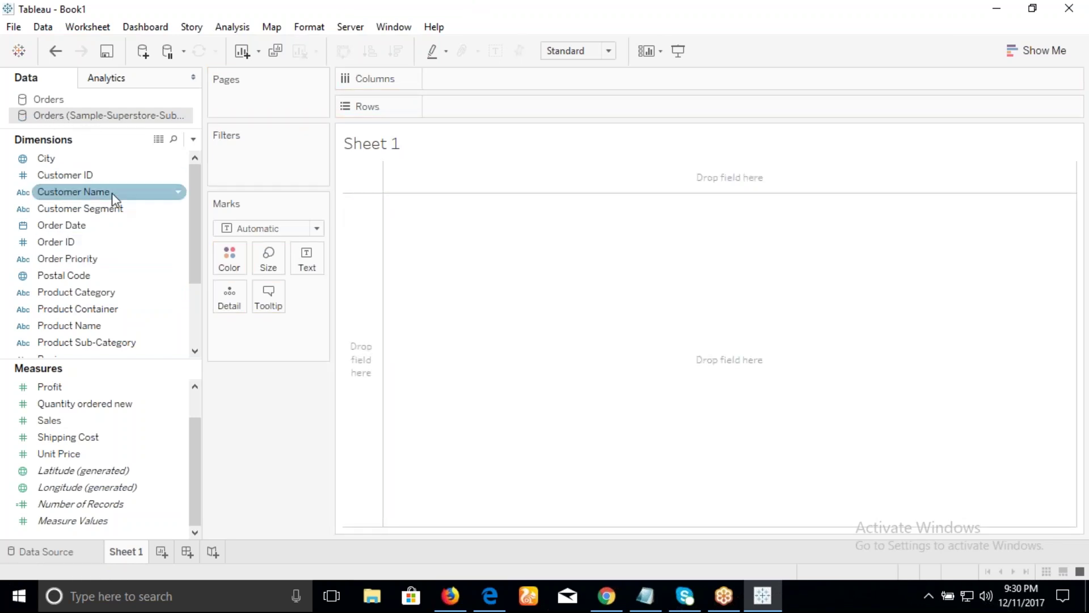
drag(77, 294, 448, 113)
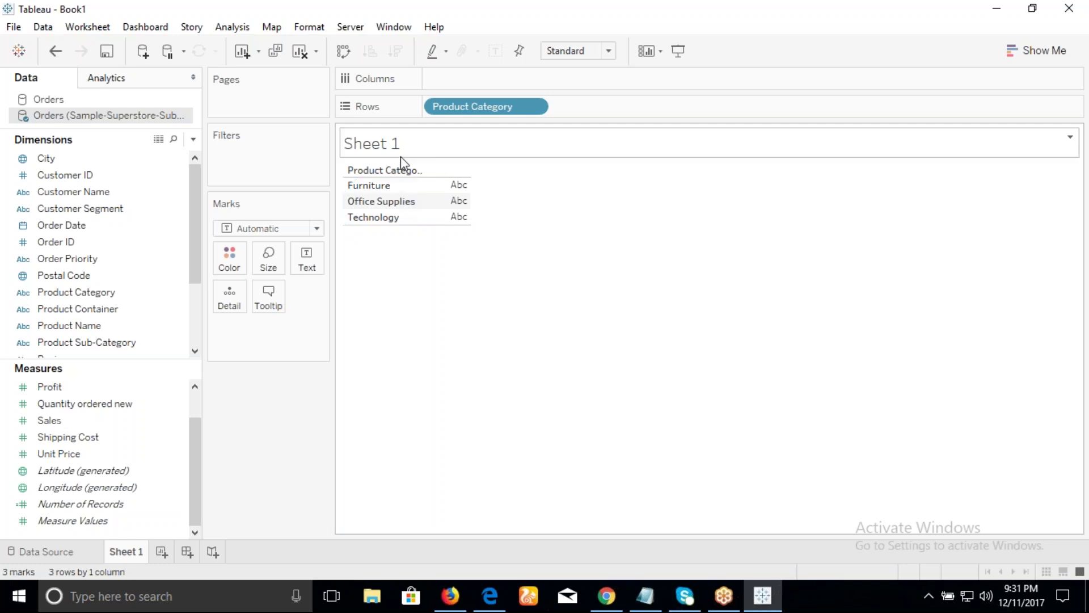
drag(486, 107, 123, 180)
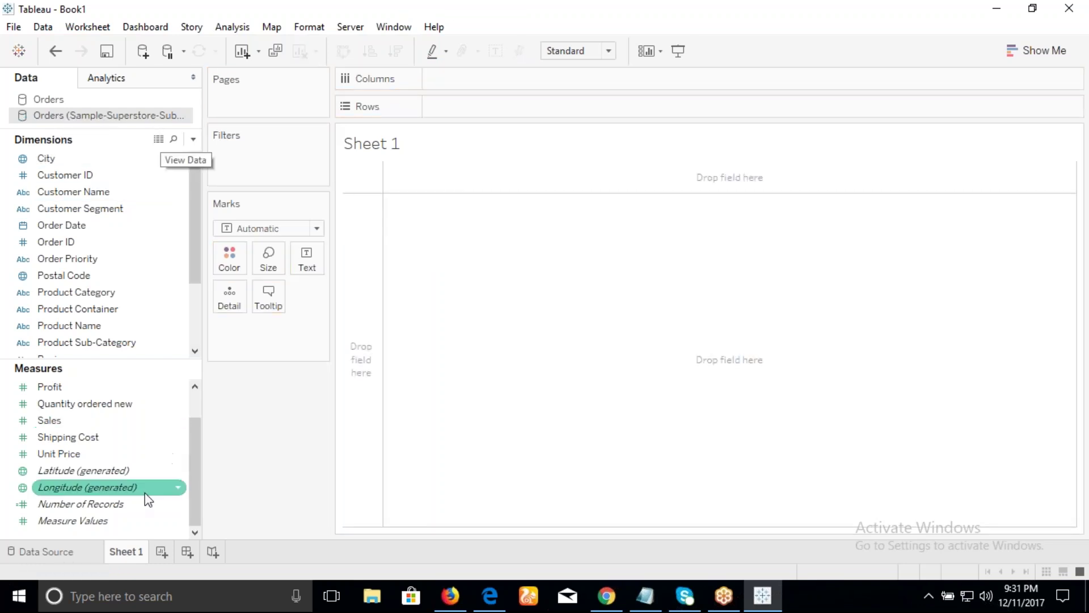
Step: Display Number of Records in the view and remove it, and do the same with Product Category on Rows
drag(117, 511, 509, 267)
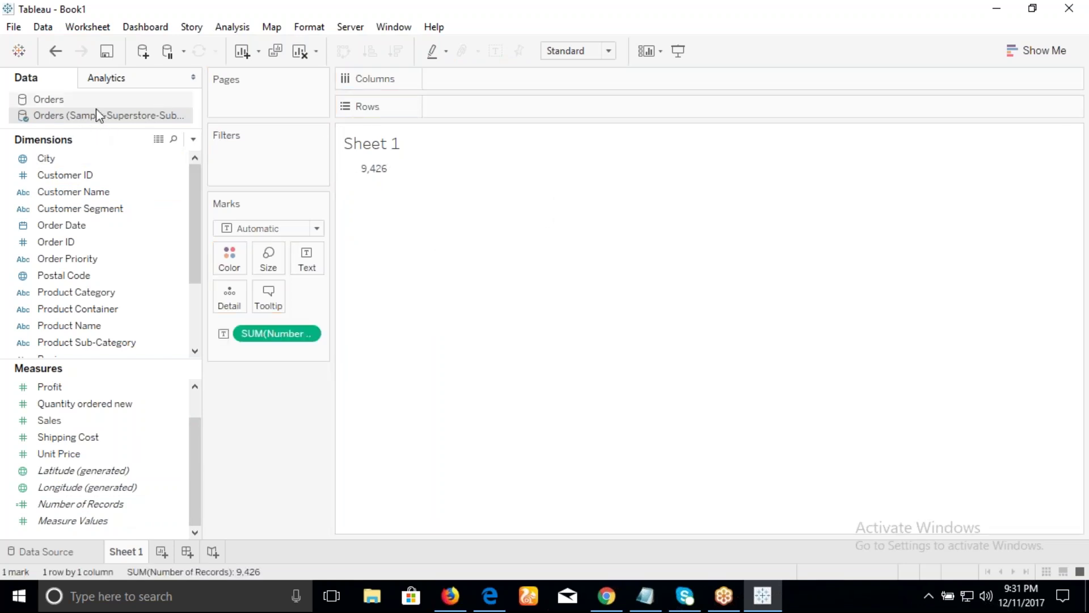
mouse_move(367, 170)
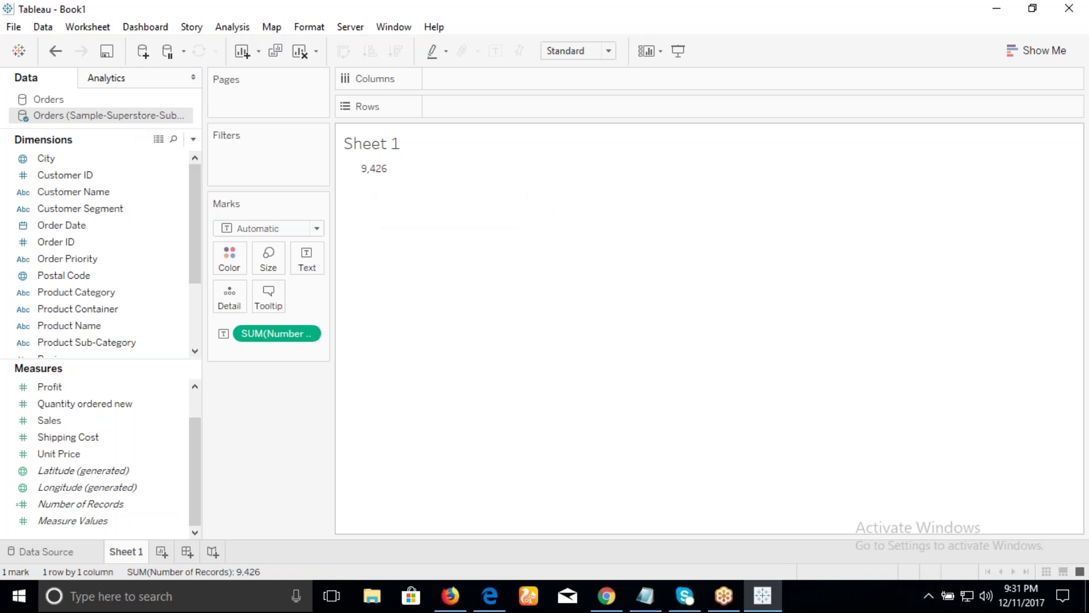
drag(311, 333, 319, 520)
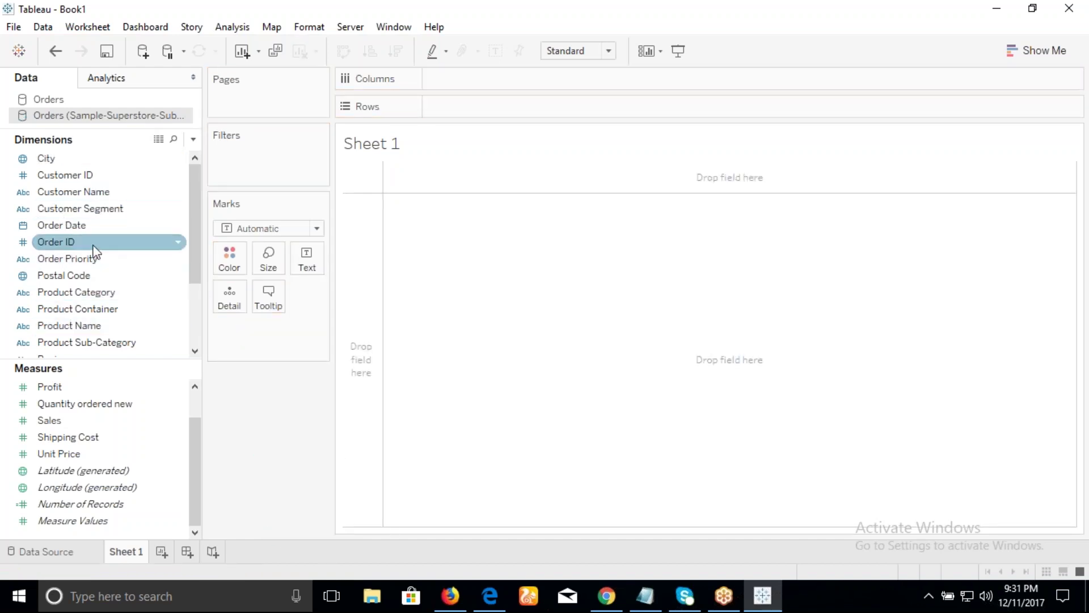
drag(92, 291, 469, 106)
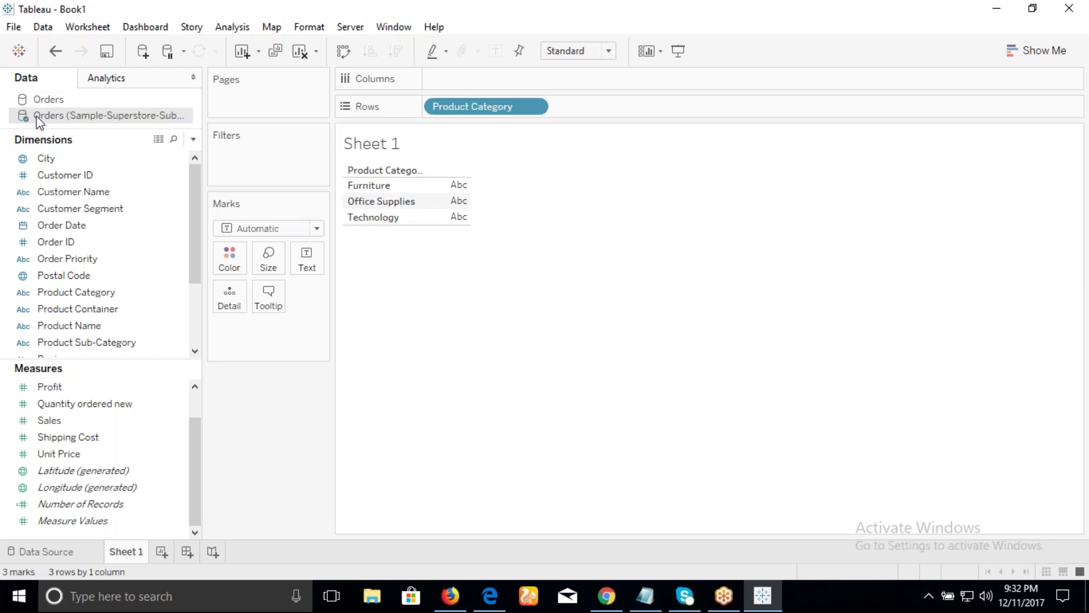
drag(503, 114, 372, 53)
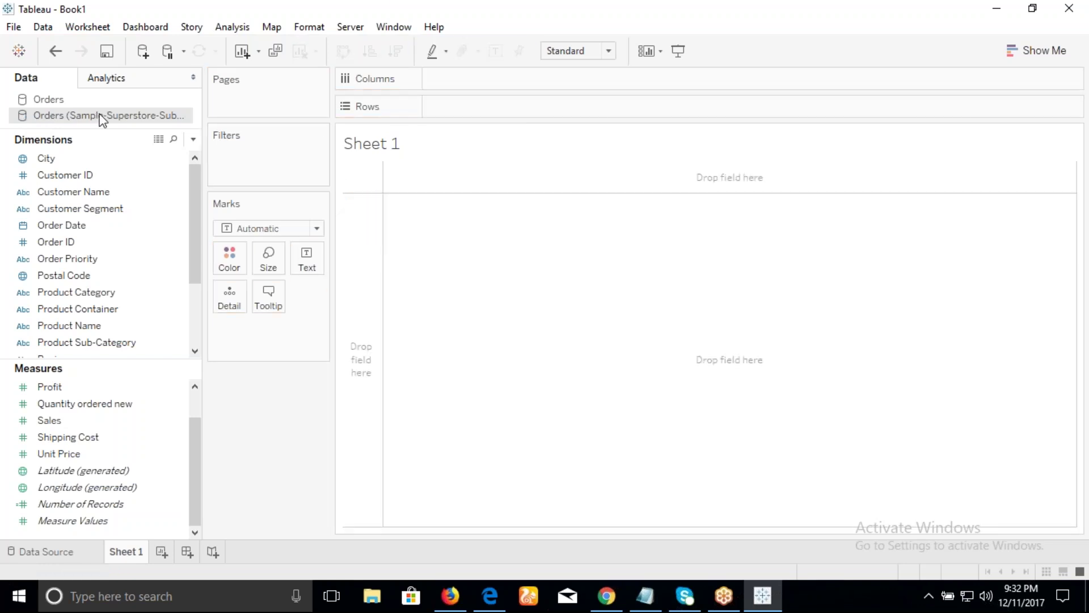
Step: Try the Extract connection for Orders (Sample-Superstore-Subset-Excel), view its extract options, switch back to Live, and return to Sheet 1
click(35, 553)
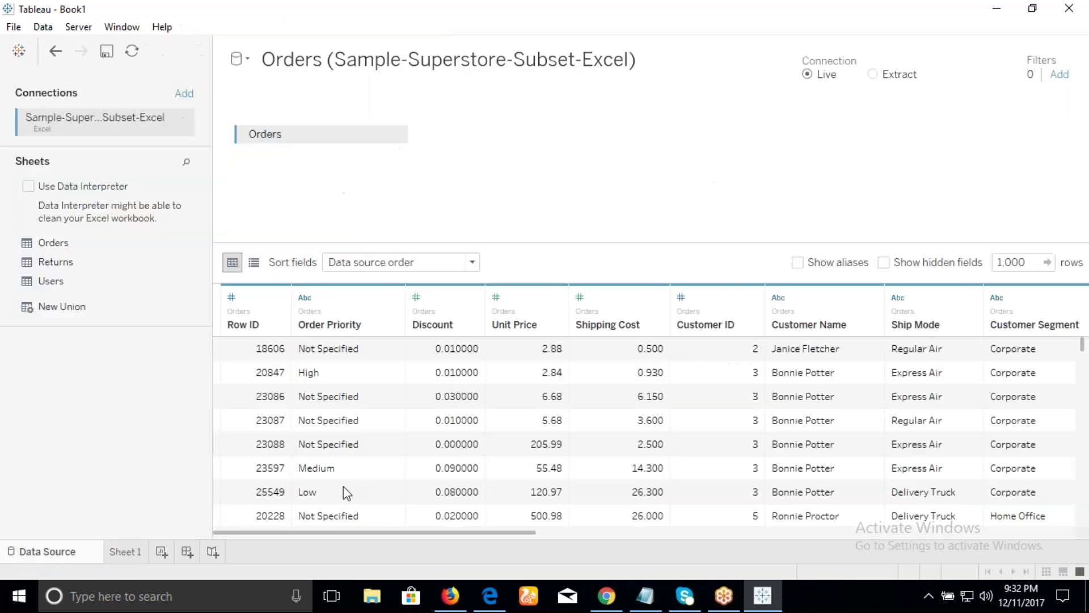
click(874, 76)
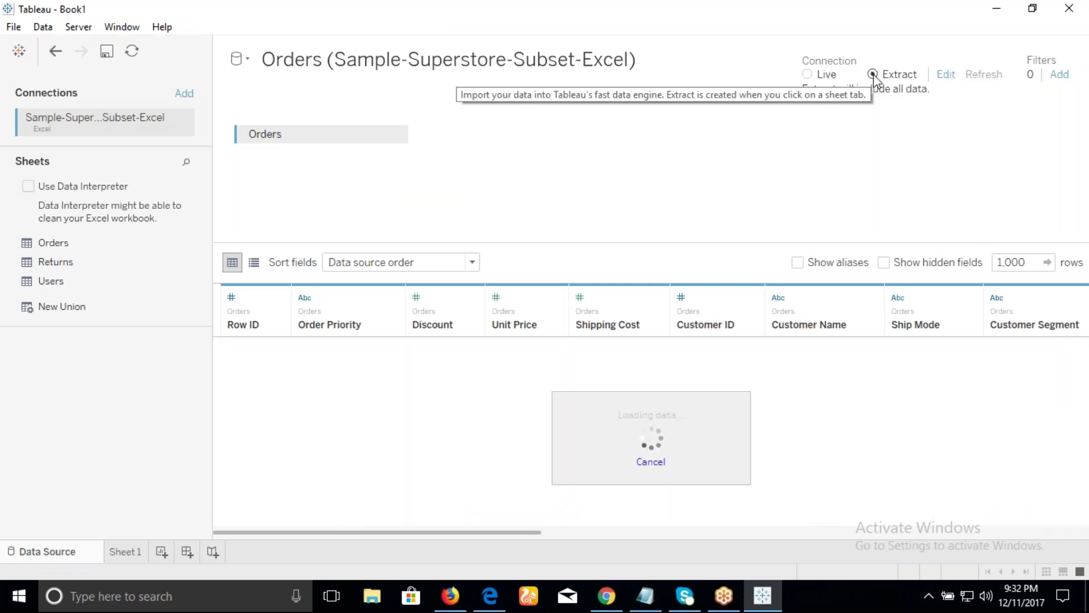
click(945, 75)
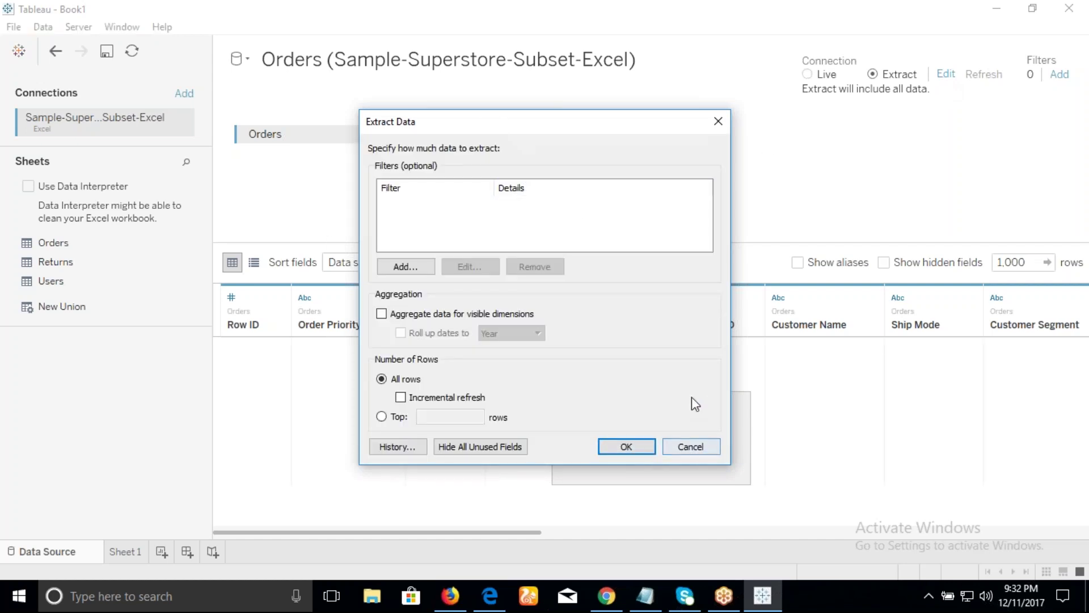
click(718, 120)
click(807, 74)
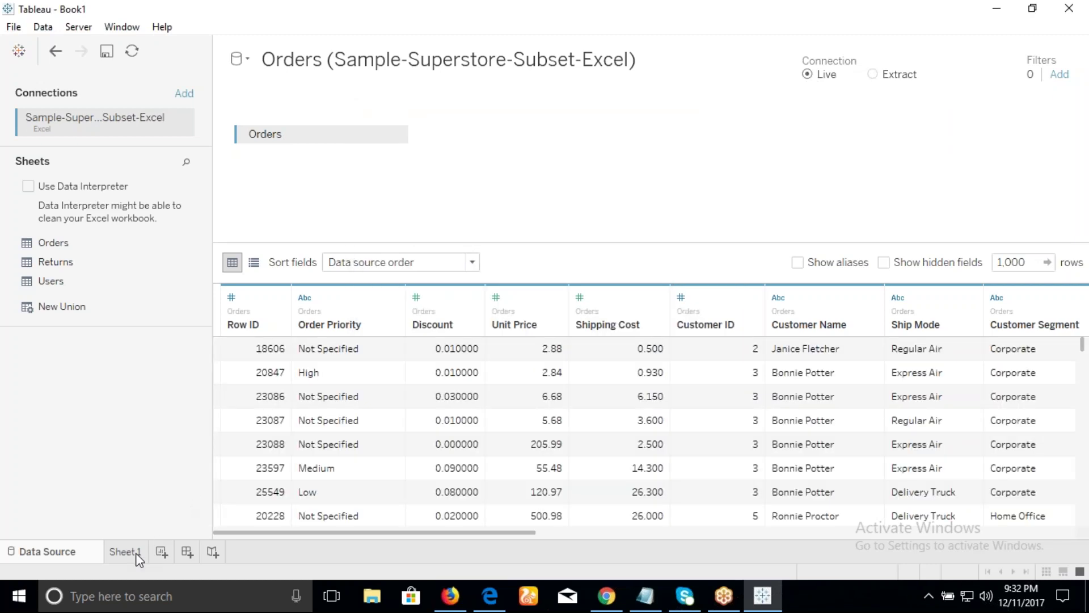
click(135, 553)
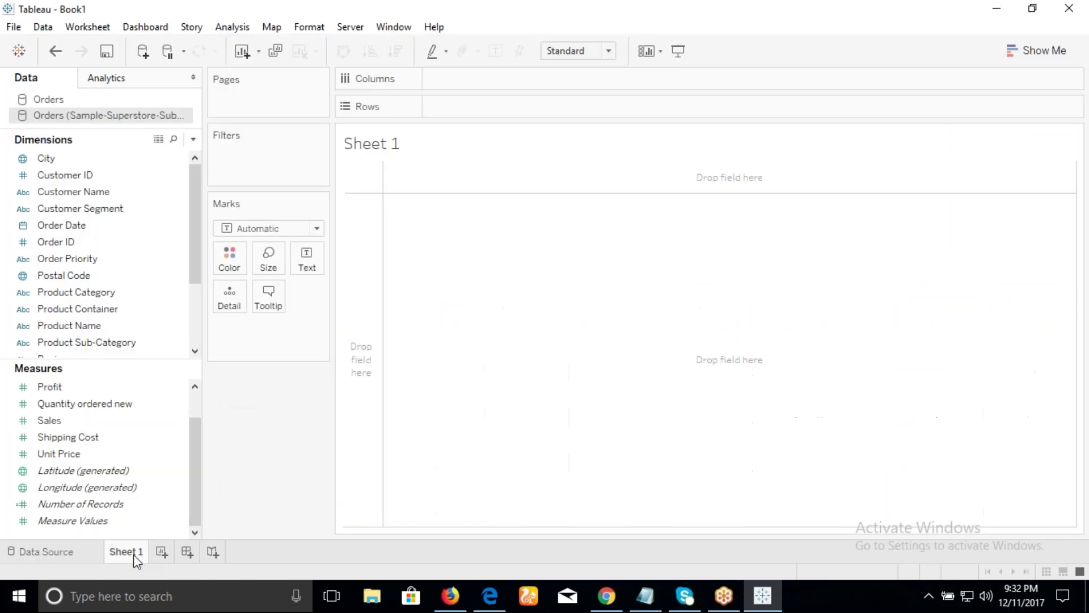
Step: Extract all rows of the Sample-Superstore-Subset-Excel source and save the extract to the Desktop as Orders (Sample-Superstore-Subset-Excel) in .tde format
right_click(84, 114)
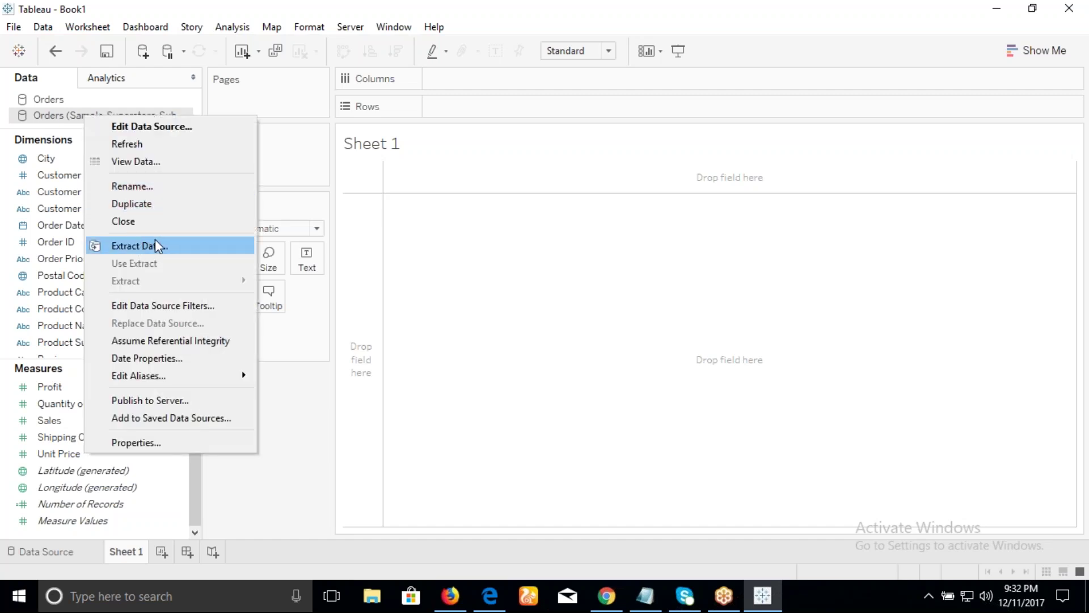
click(136, 246)
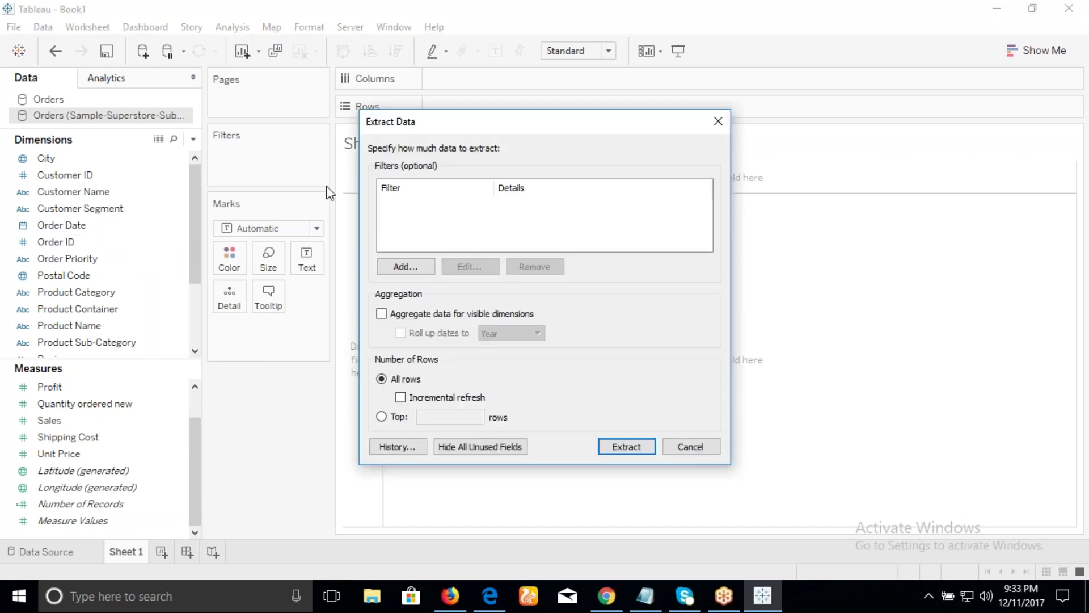
click(627, 447)
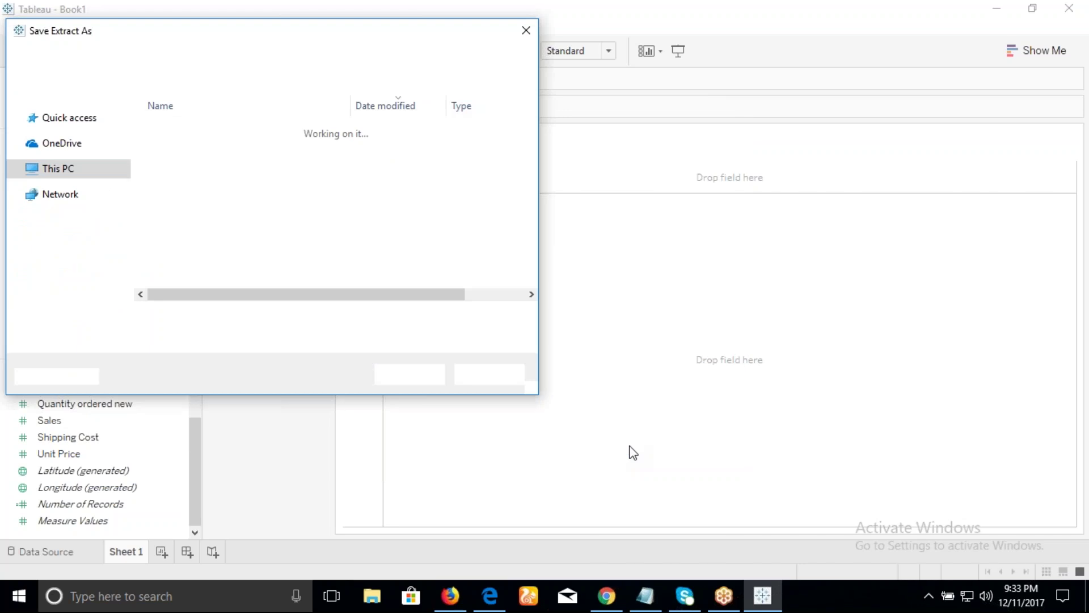
click(62, 134)
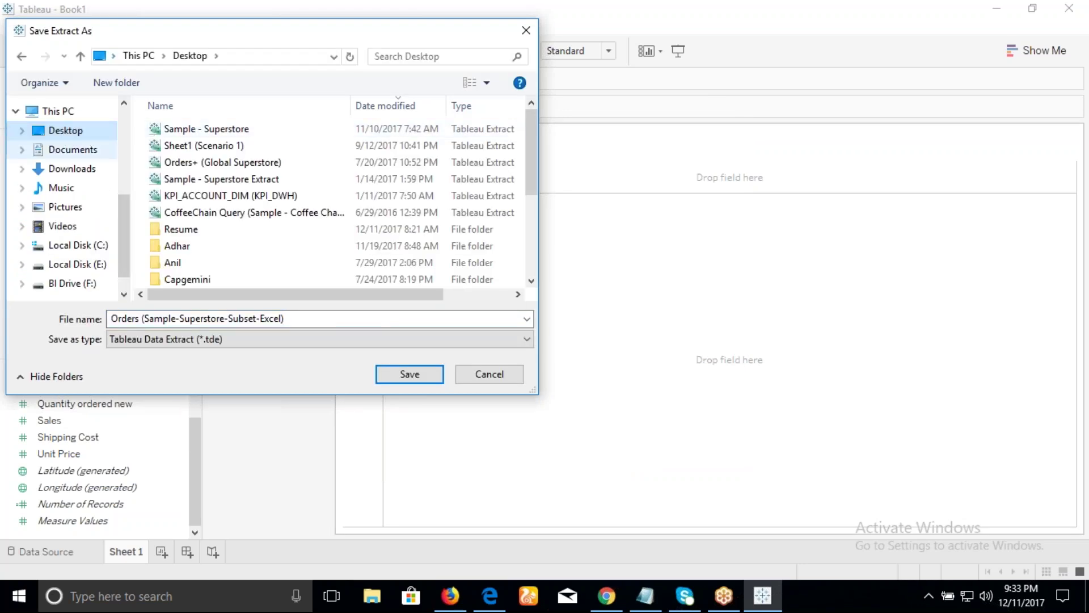
click(407, 377)
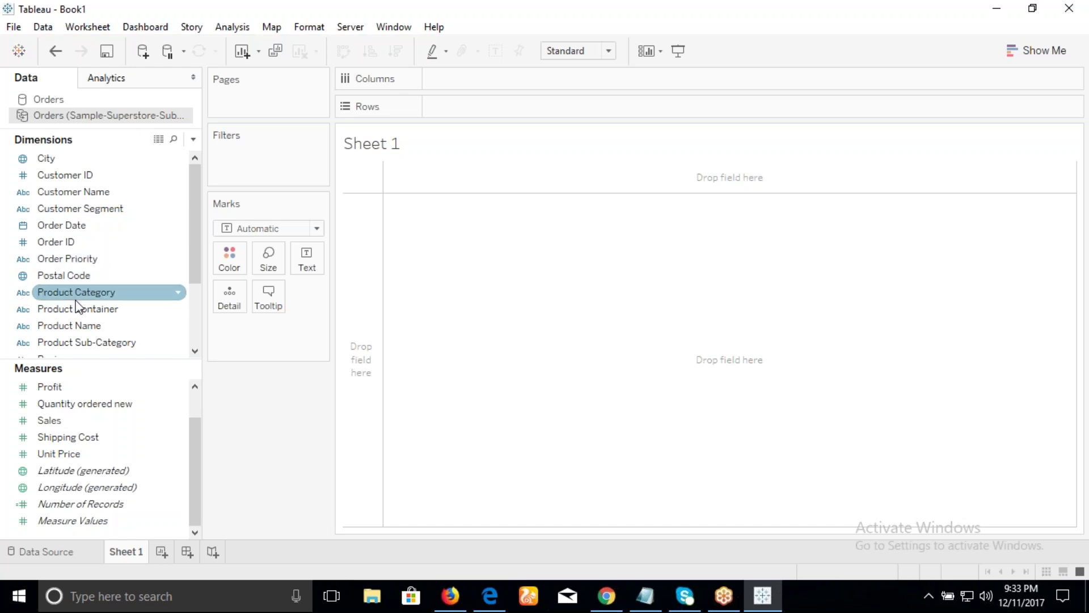
Step: Test the extract with Product Category on Rows, clear the sheet, and check the source's connection details before returning to Sheet 1
drag(86, 295, 465, 136)
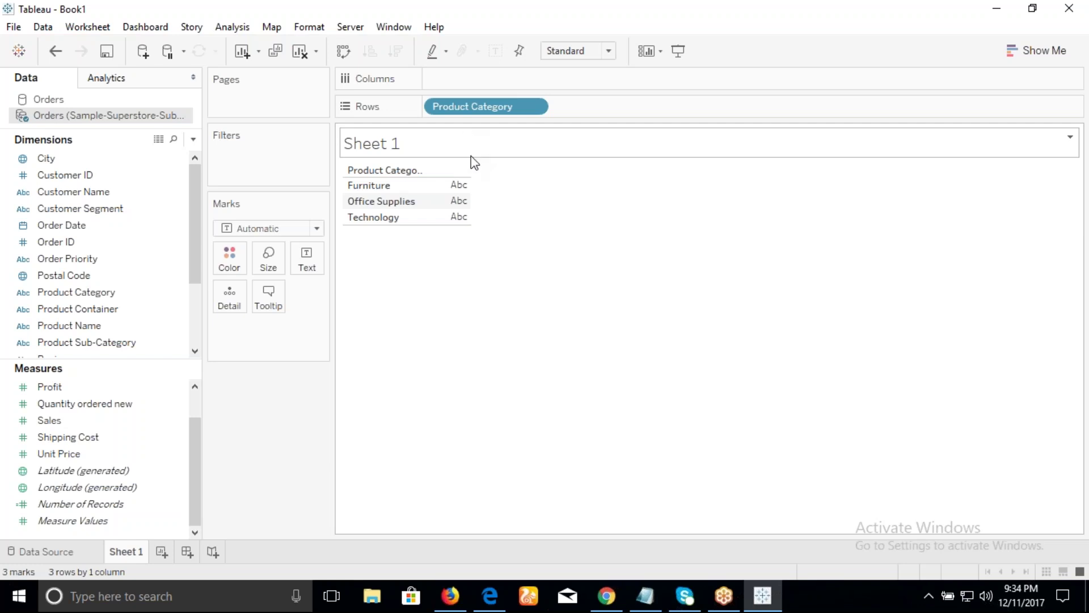
drag(481, 106, 460, 6)
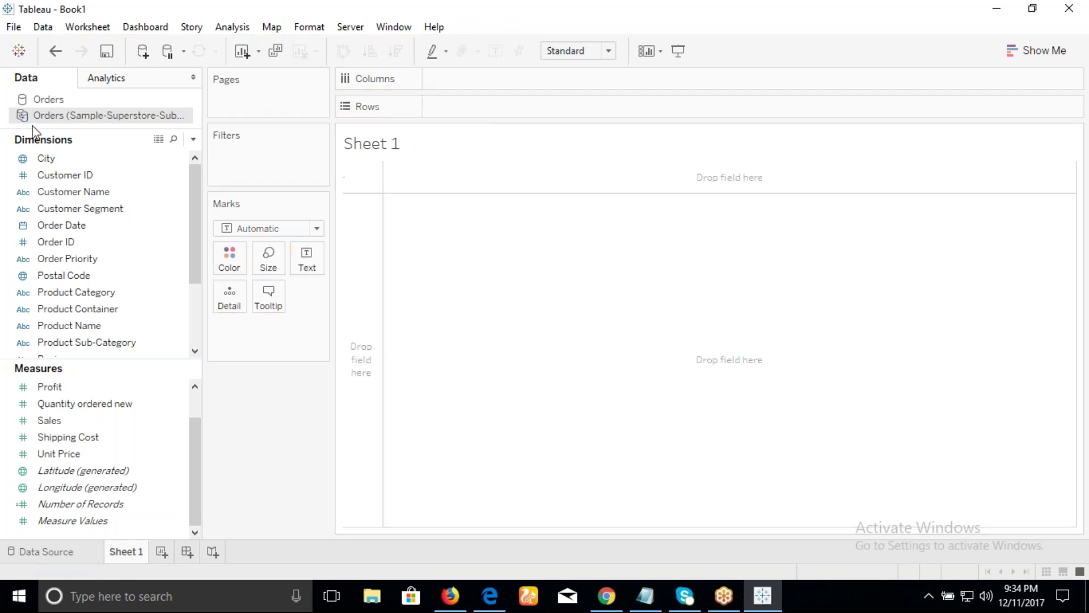
click(68, 552)
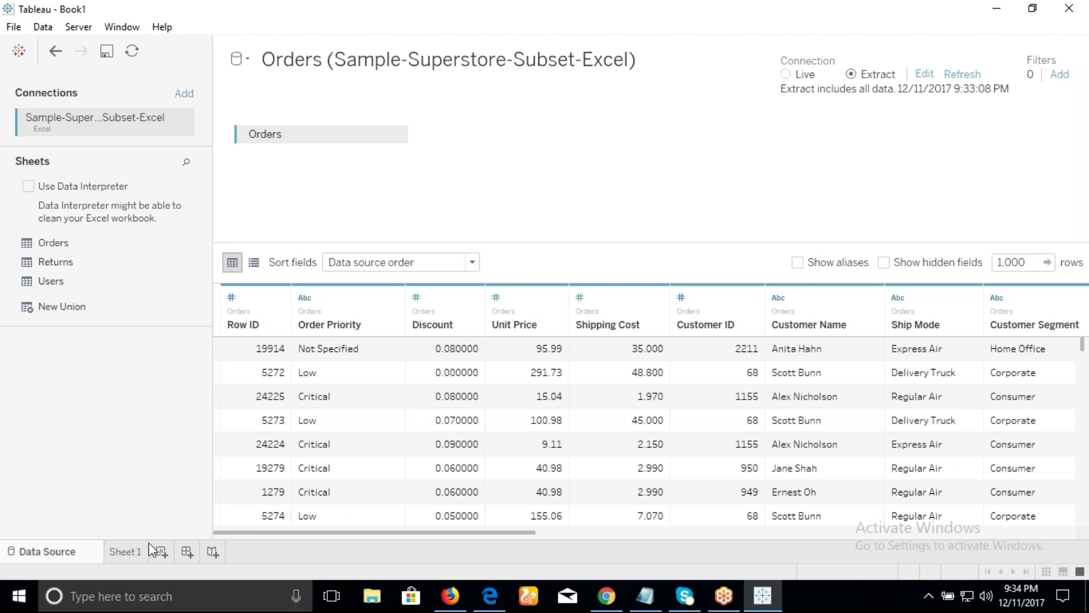
click(131, 549)
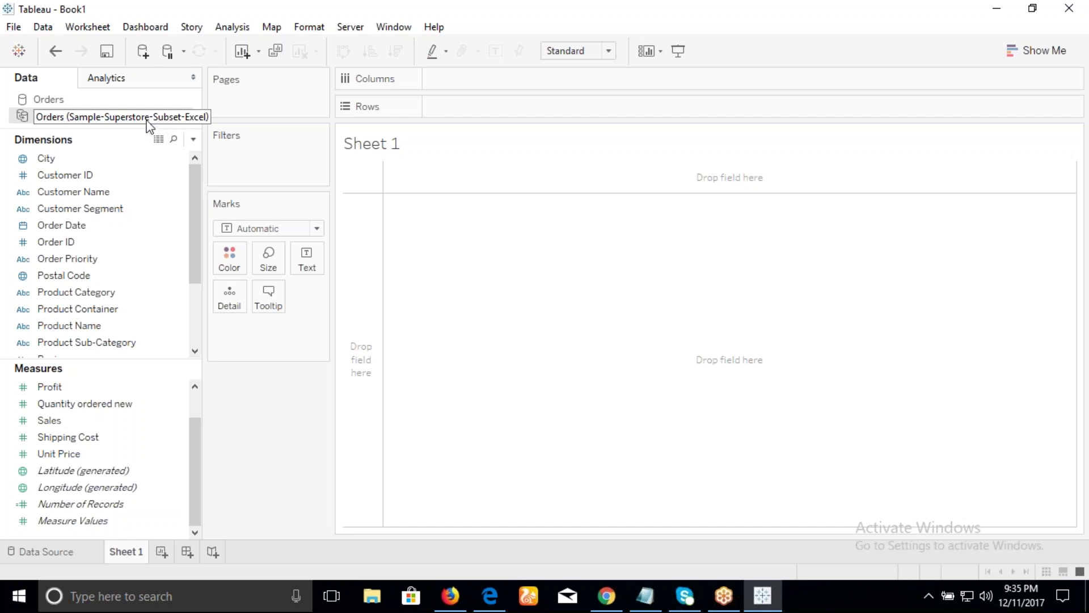
Step: Examine the extract options of the Orders (Sample-Superstore-Subset-Excel) data source, including Refresh, Append Data from File, Optimize and Remove
click(123, 159)
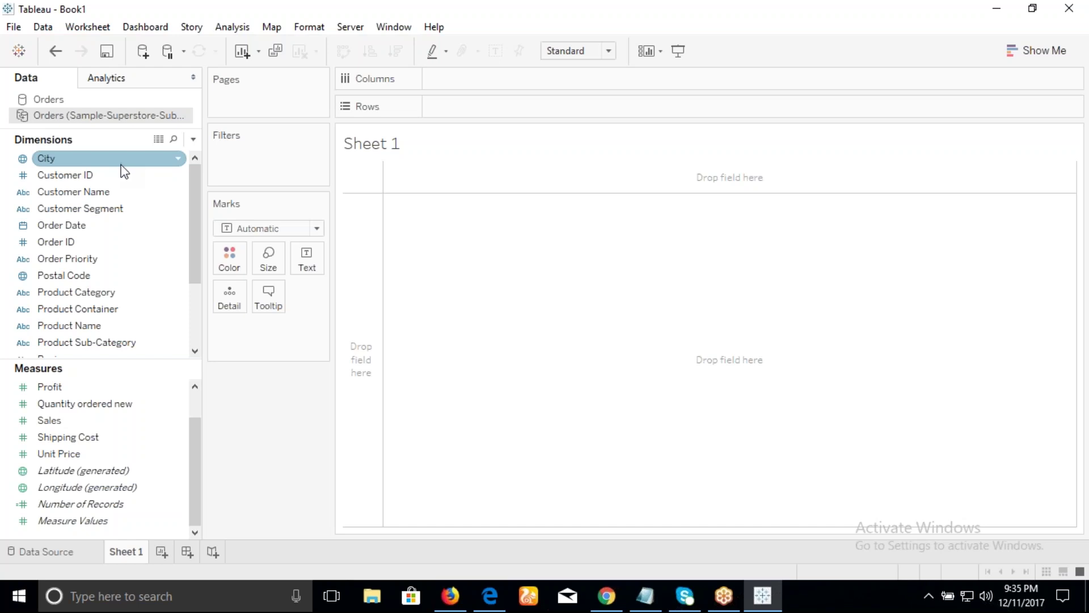
right_click(83, 119)
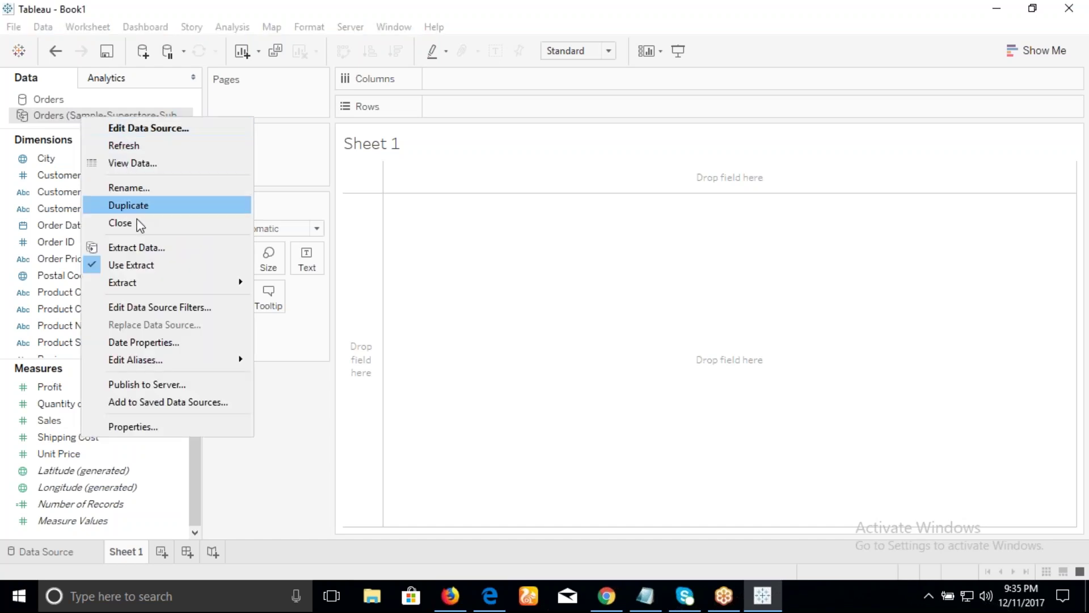
mouse_move(241, 284)
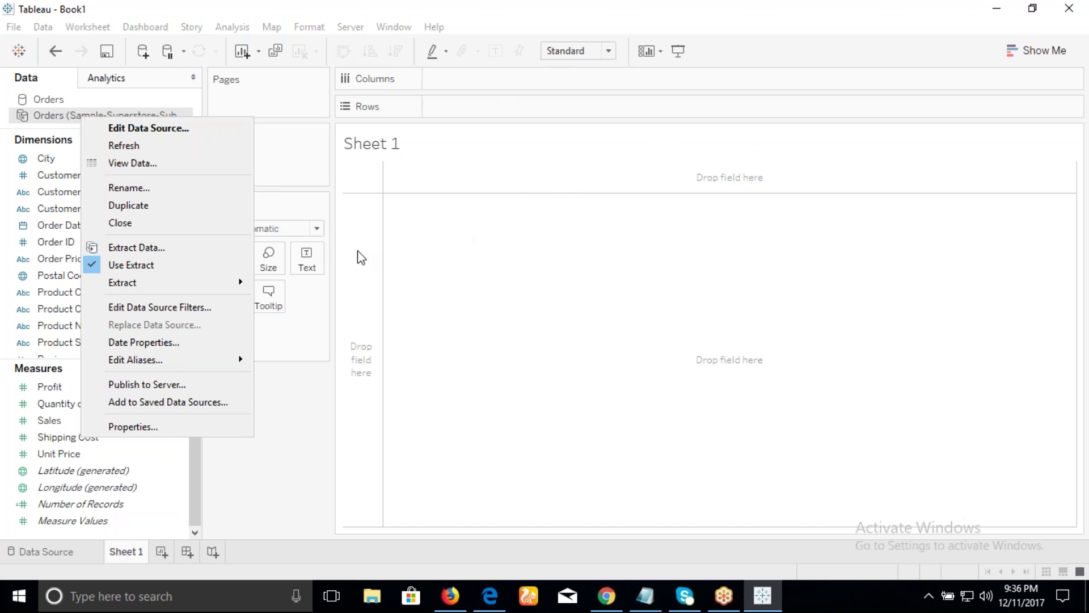
click(306, 440)
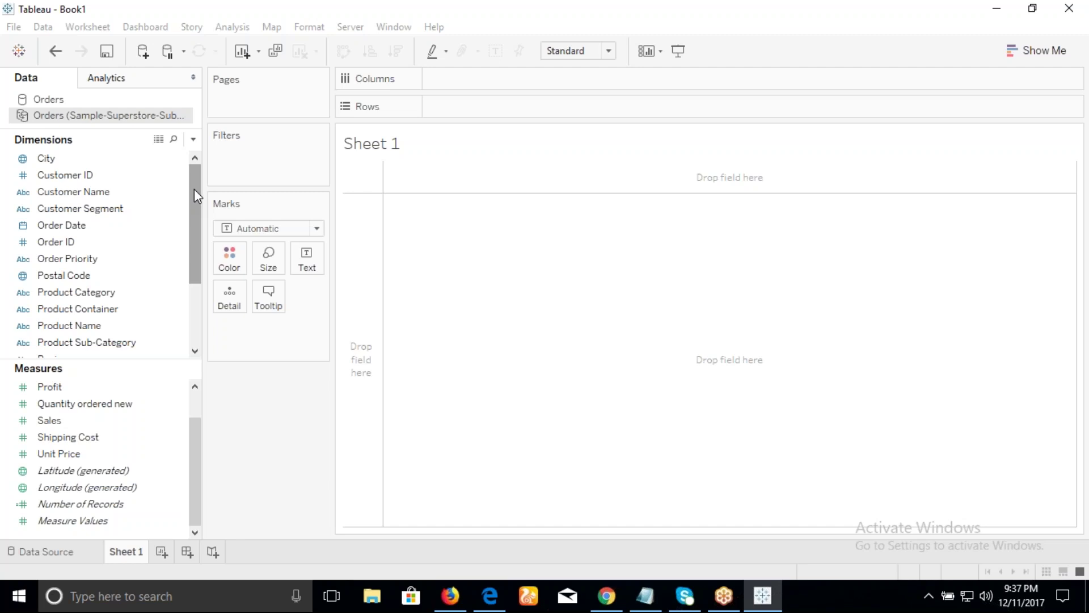
right_click(124, 120)
mouse_move(196, 281)
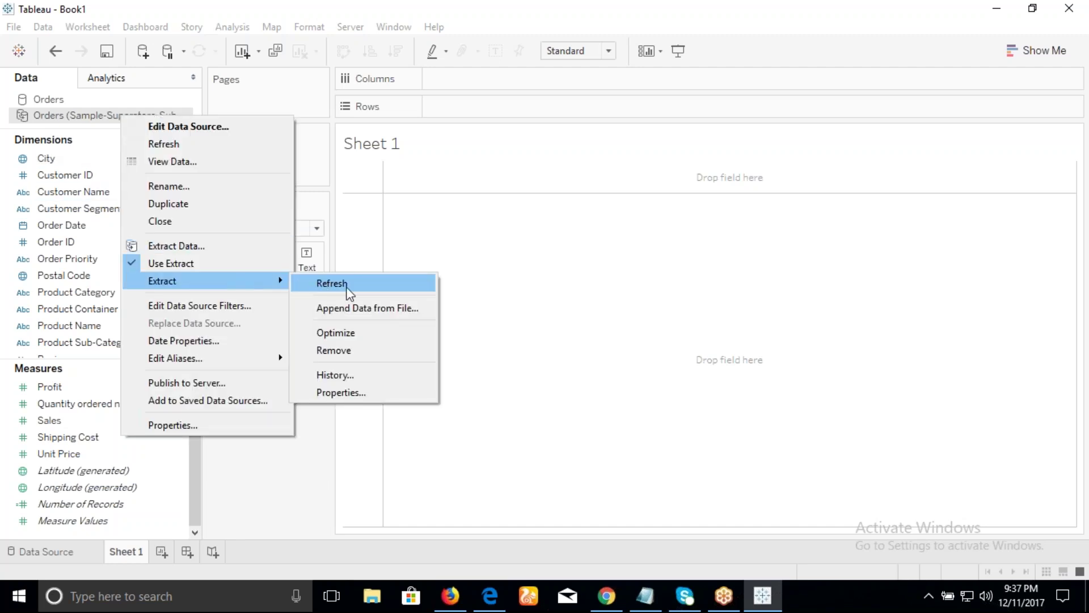
click(264, 483)
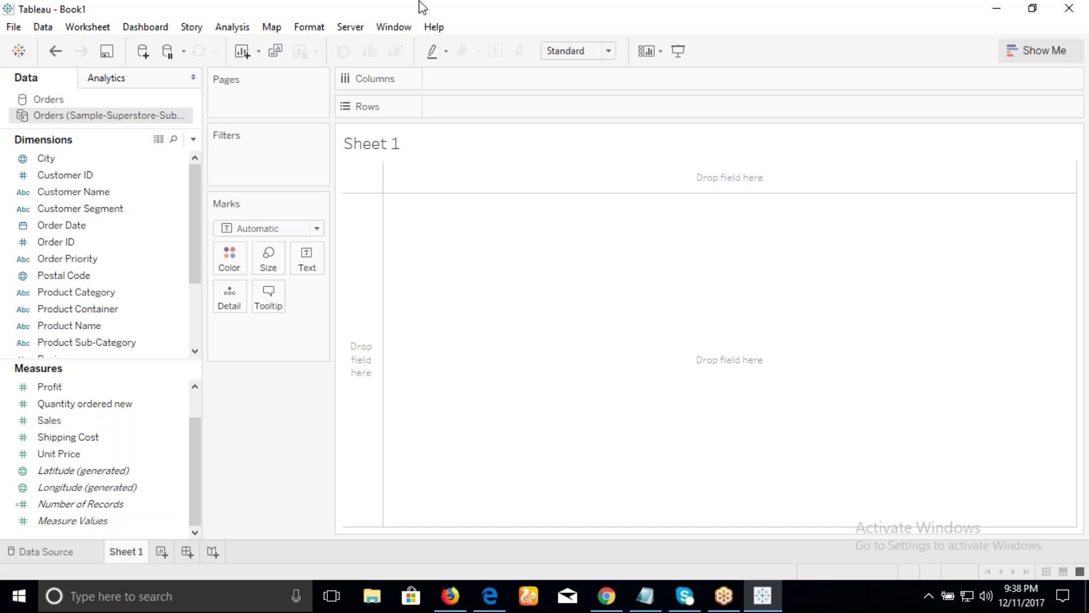
Step: Open the Global Superstore Orders data source, try an inner join with the People sheet on Region, and remove People
right_click(55, 102)
click(95, 109)
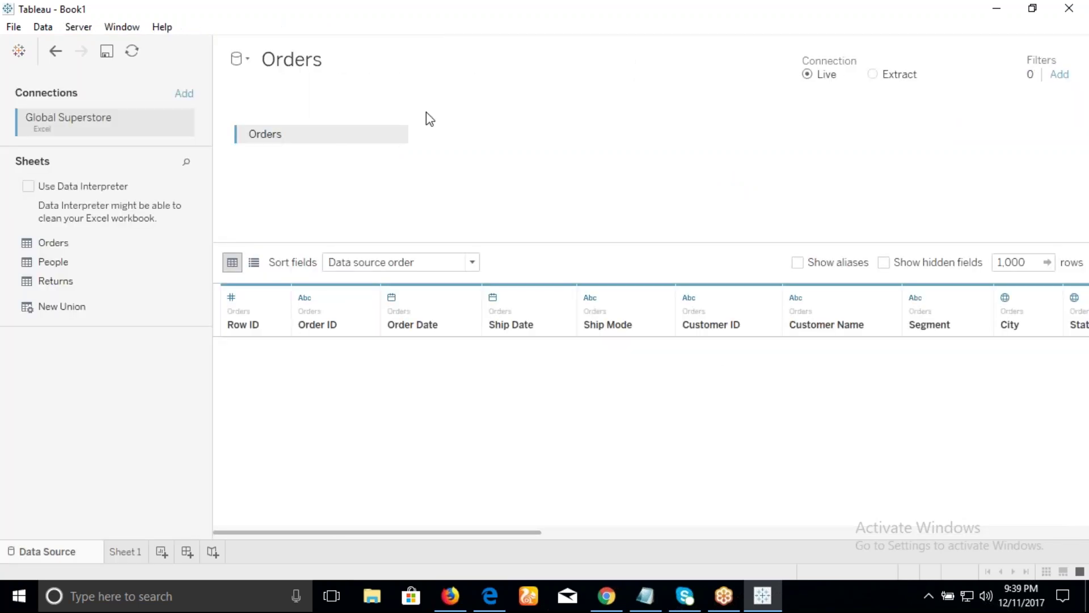
drag(76, 265, 510, 134)
click(444, 136)
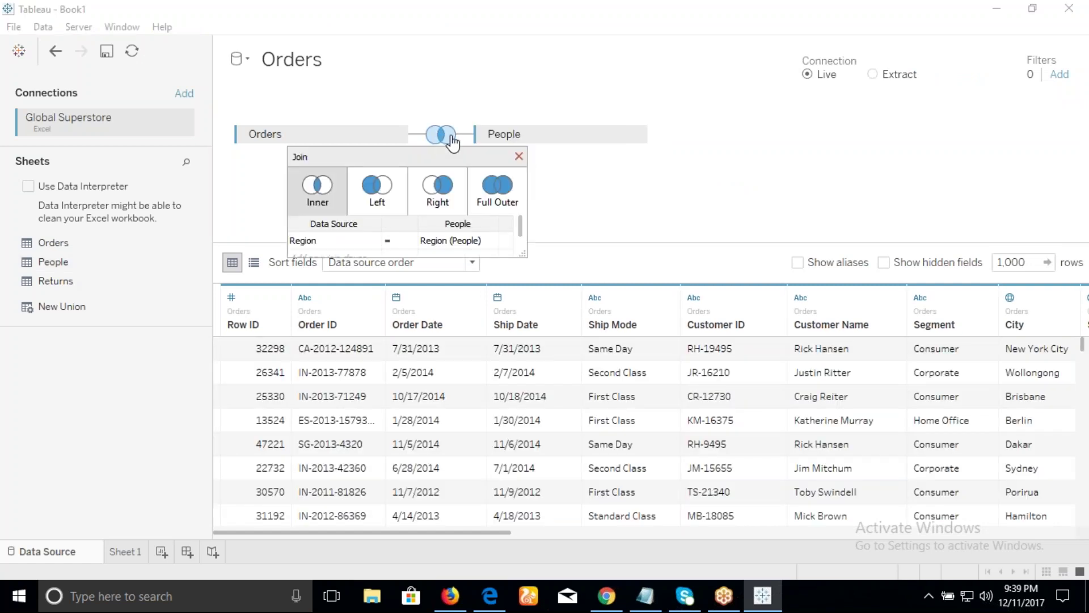
click(519, 156)
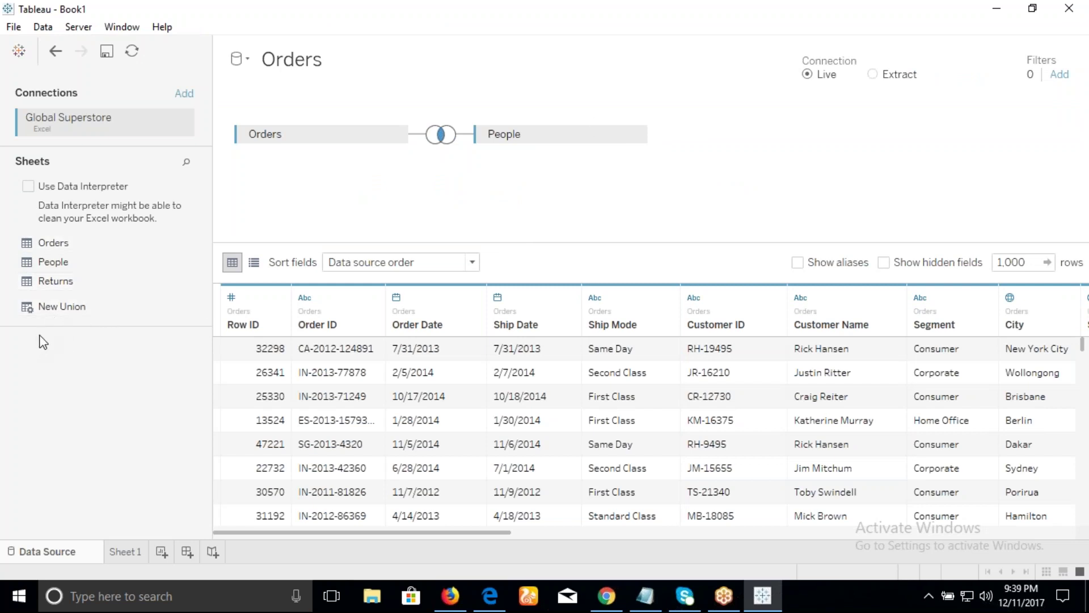
click(634, 135)
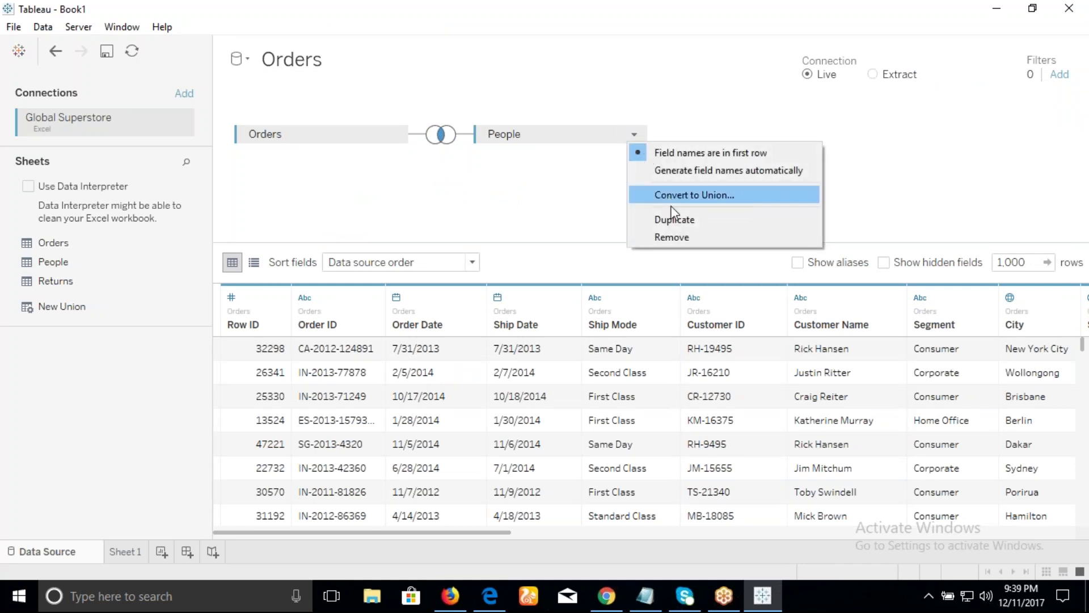
click(672, 237)
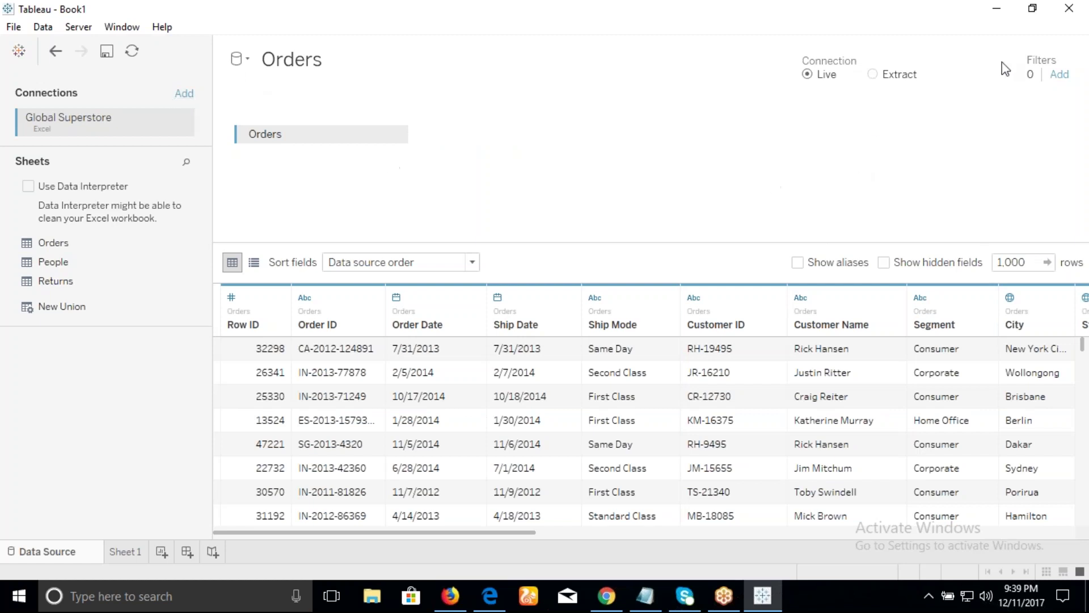
Step: Add the Sample-Superstore-Subset-Excel workbook from the Desktop as a second connection in the Orders data source
click(1068, 35)
click(328, 111)
click(183, 96)
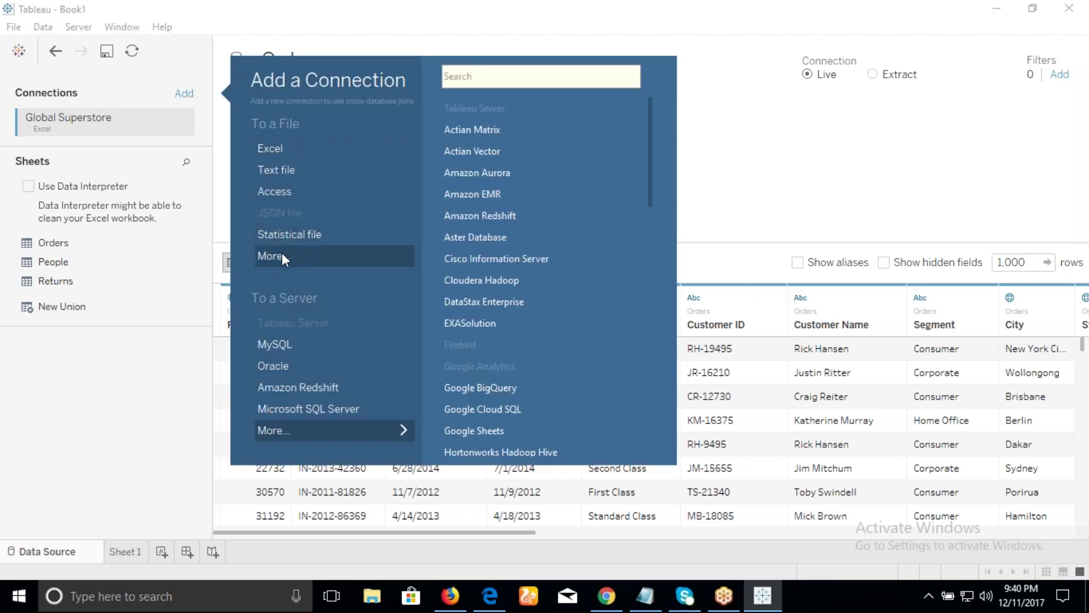
click(282, 257)
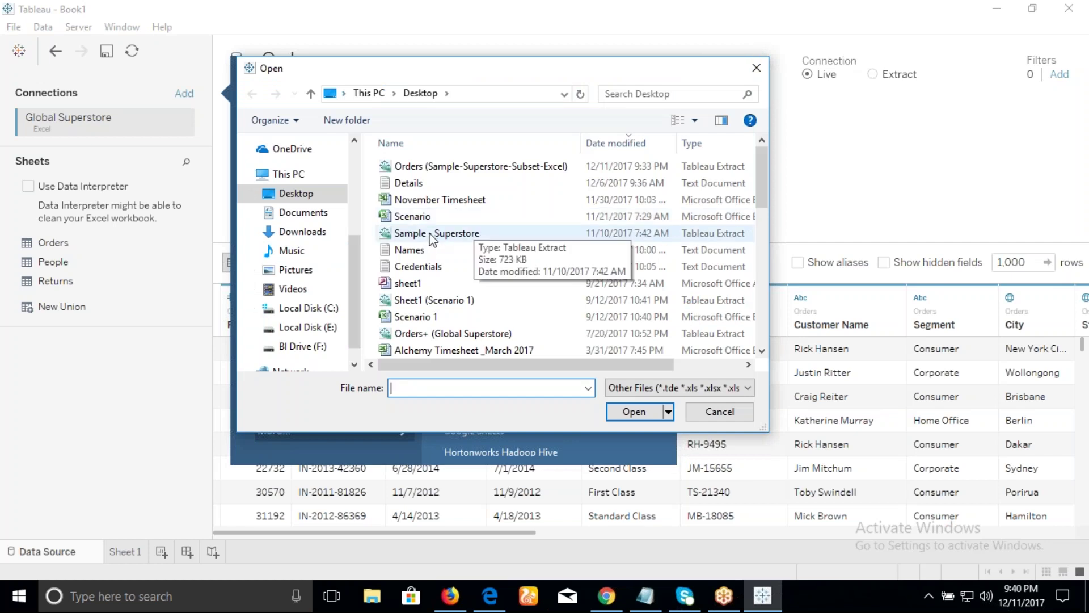
scroll(437, 248, down, 1)
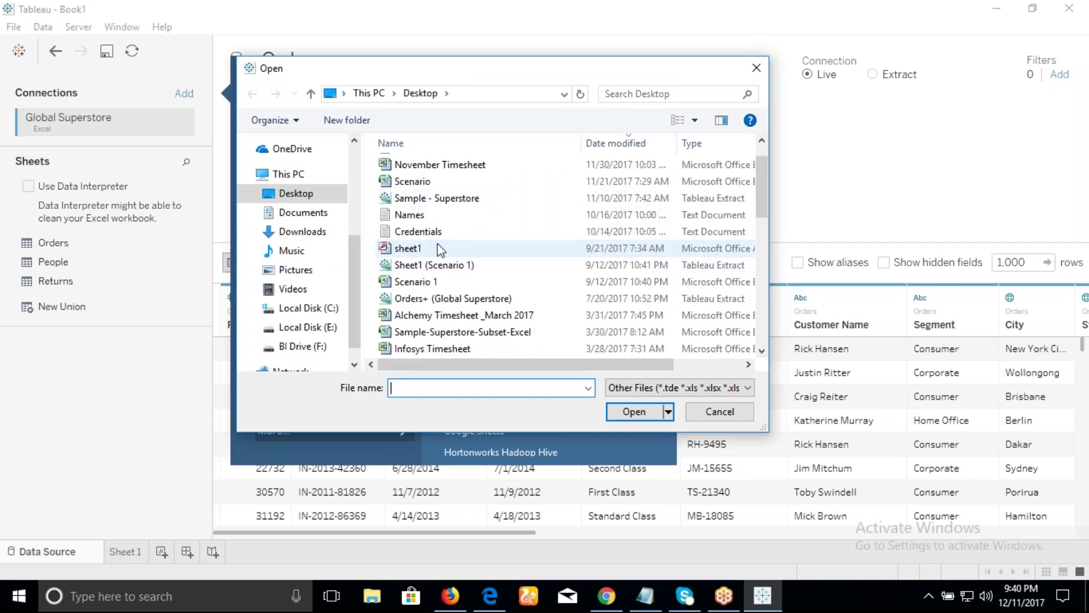
scroll(437, 248, down, 3)
scroll(438, 250, down, 5)
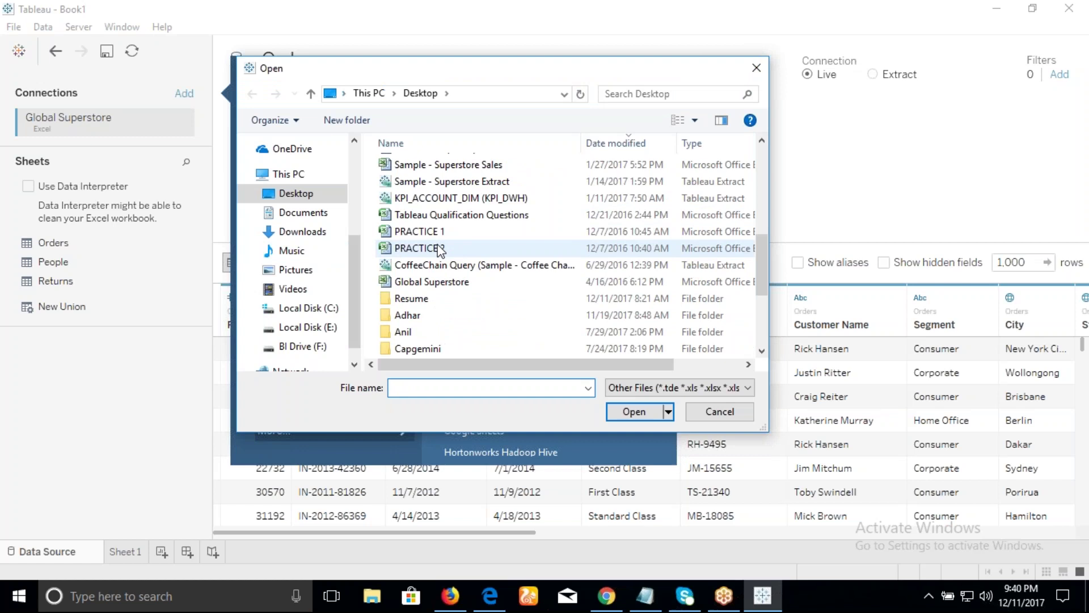
key(s)
key(s)
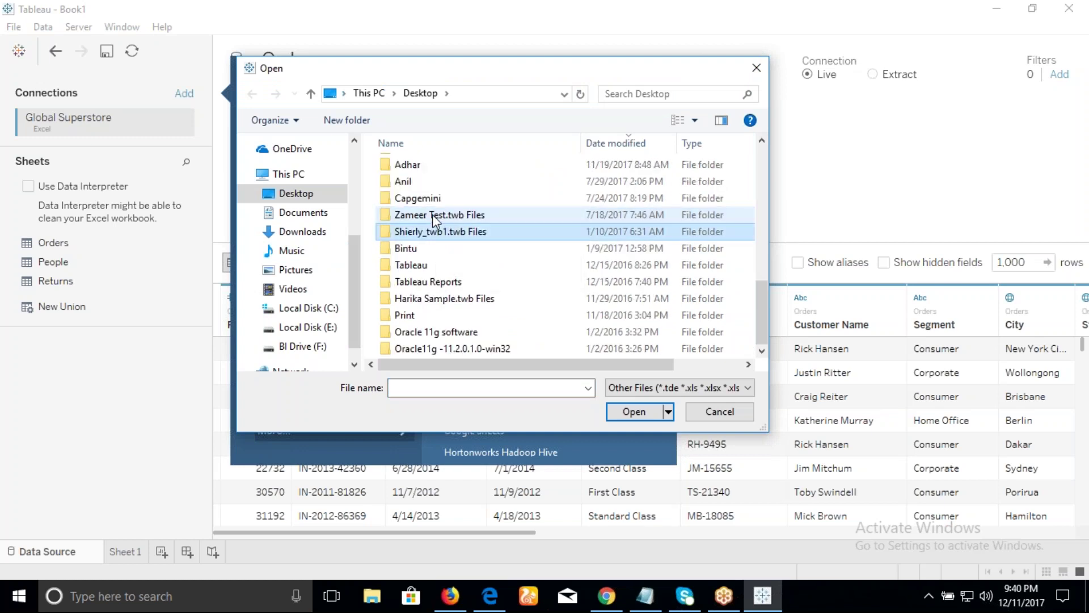
key(s)
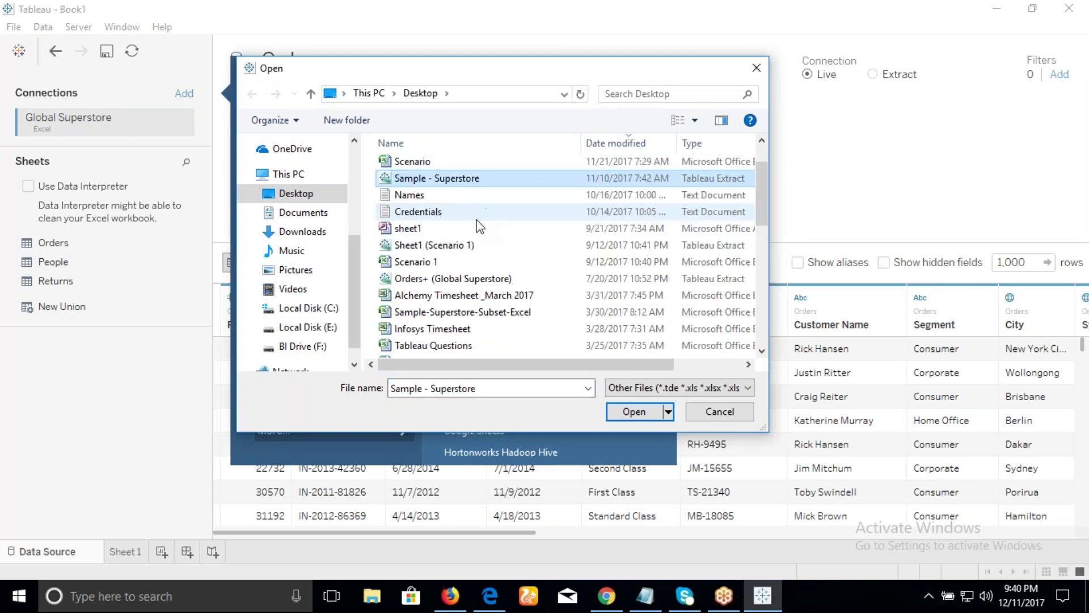
click(448, 312)
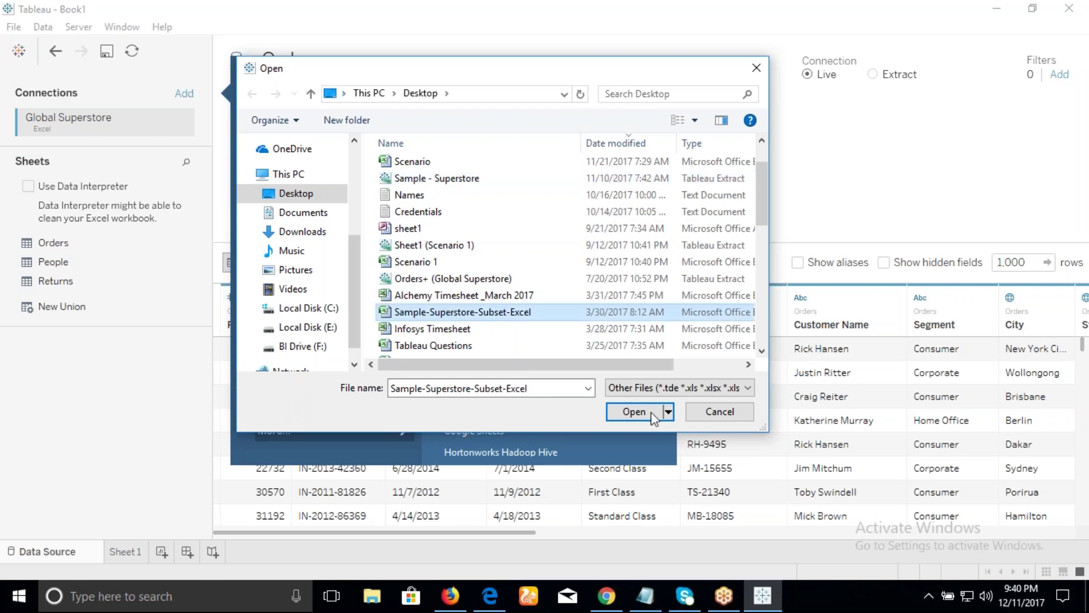
click(618, 418)
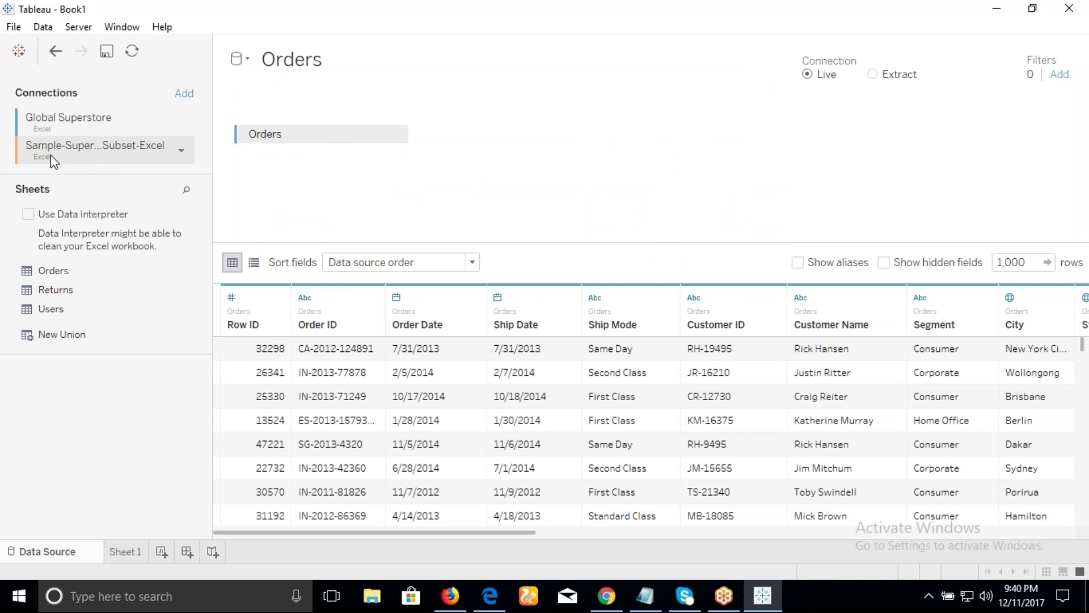
Step: Try joining the Sample-Superstore-Subset-Excel Returns sheet to the Global Superstore Orders sheet, and remove both Returns and the second connection
click(54, 124)
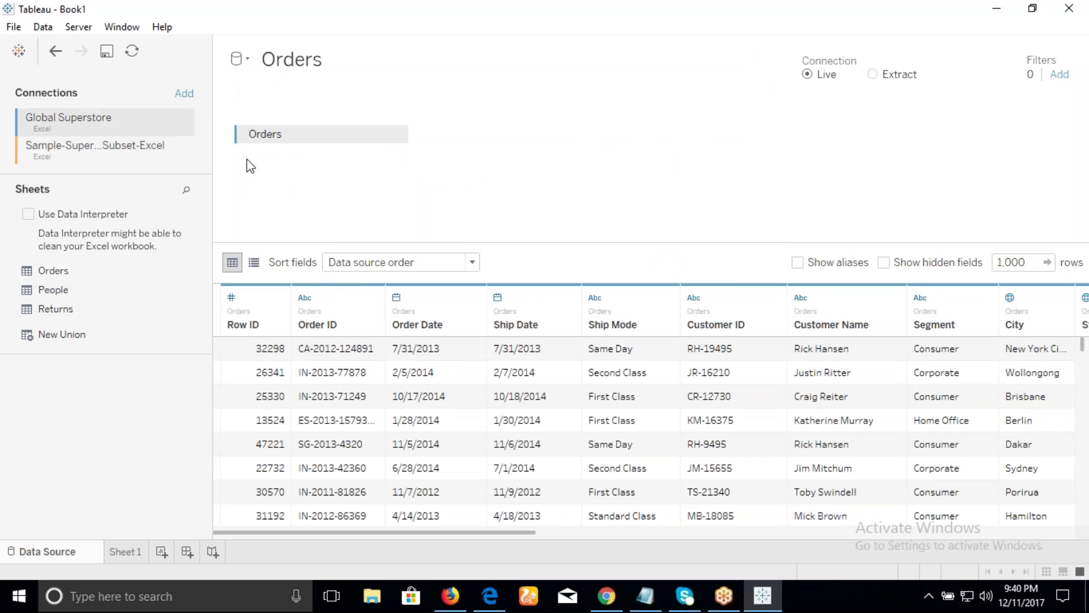
click(69, 151)
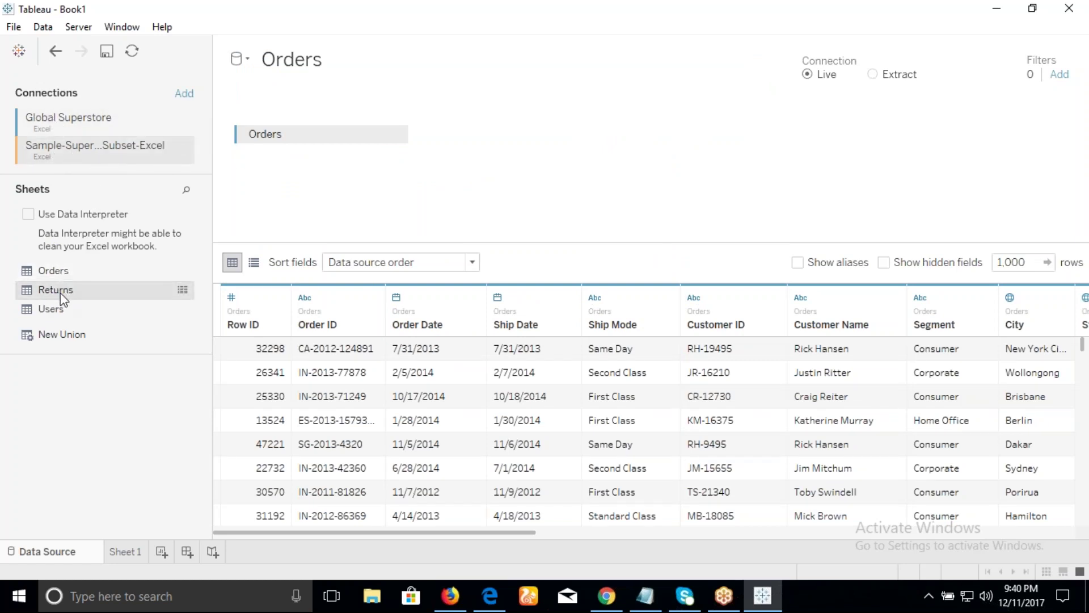
drag(60, 293, 370, 151)
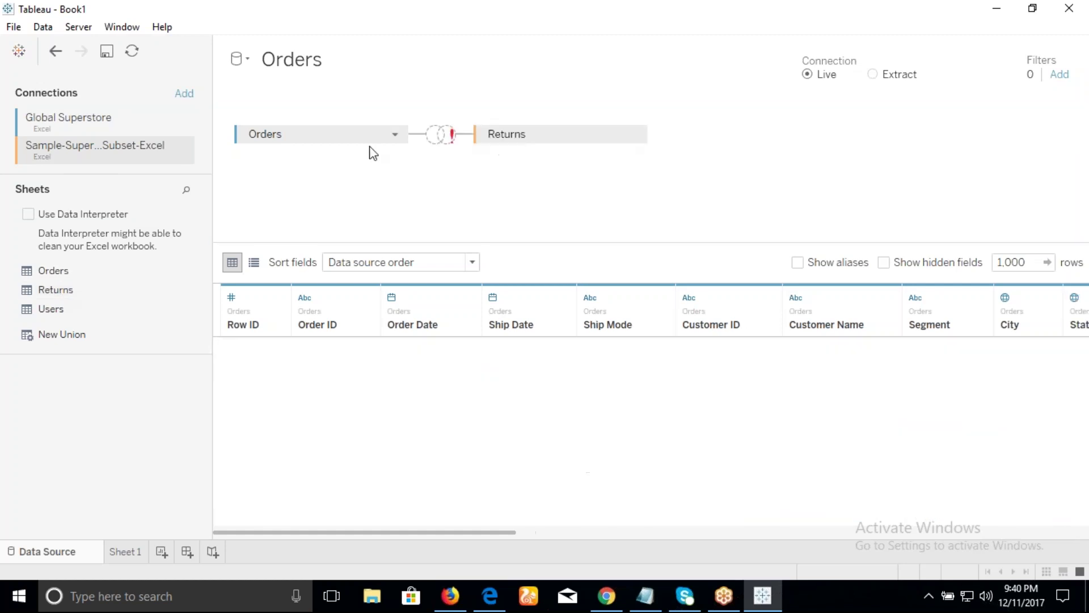
click(444, 136)
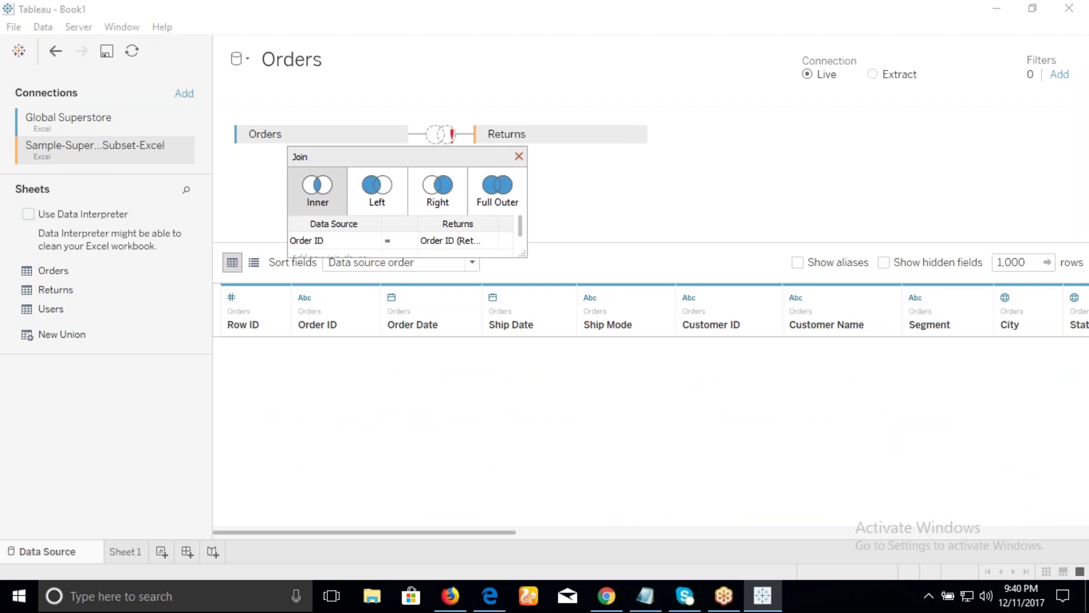
click(519, 158)
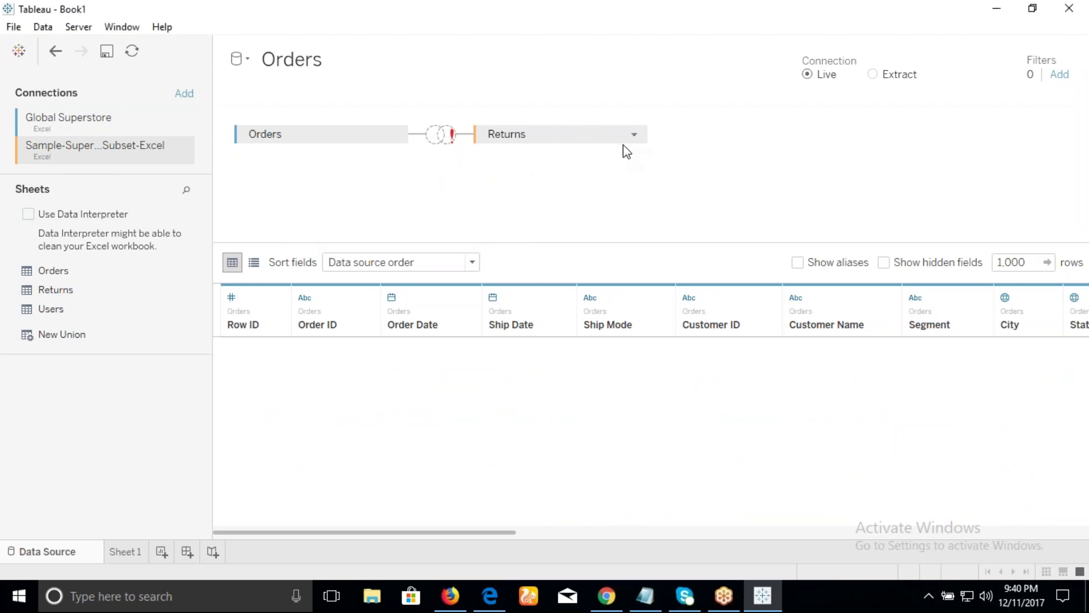
click(636, 136)
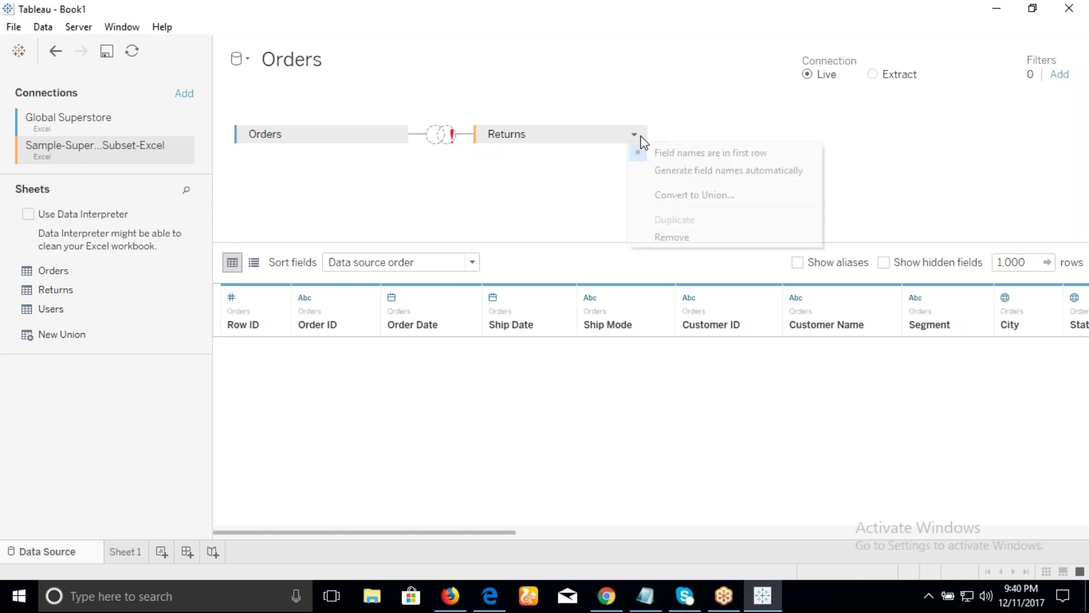
click(684, 237)
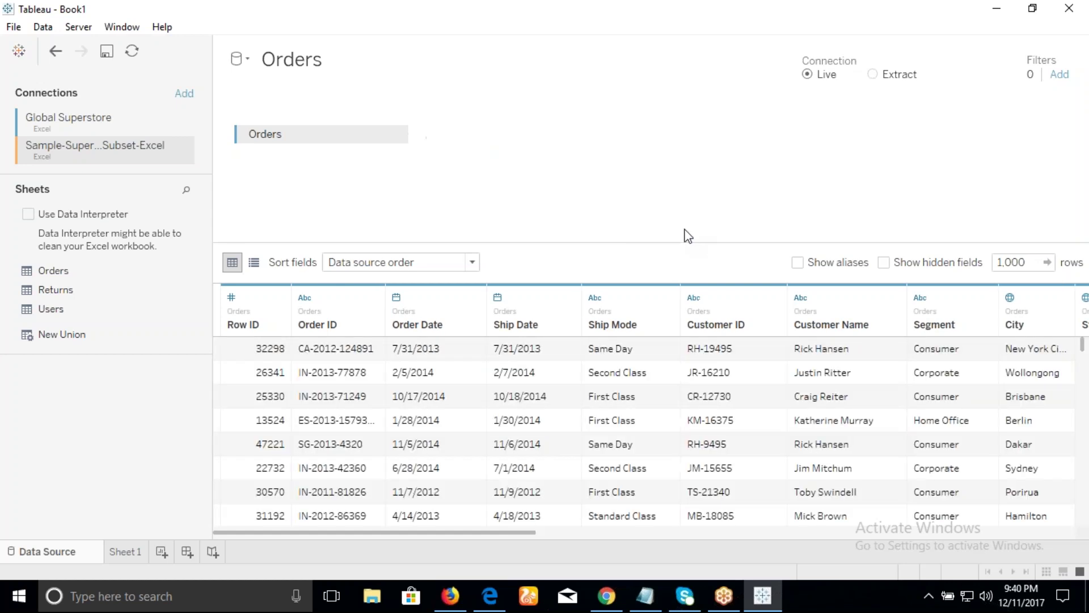
click(182, 150)
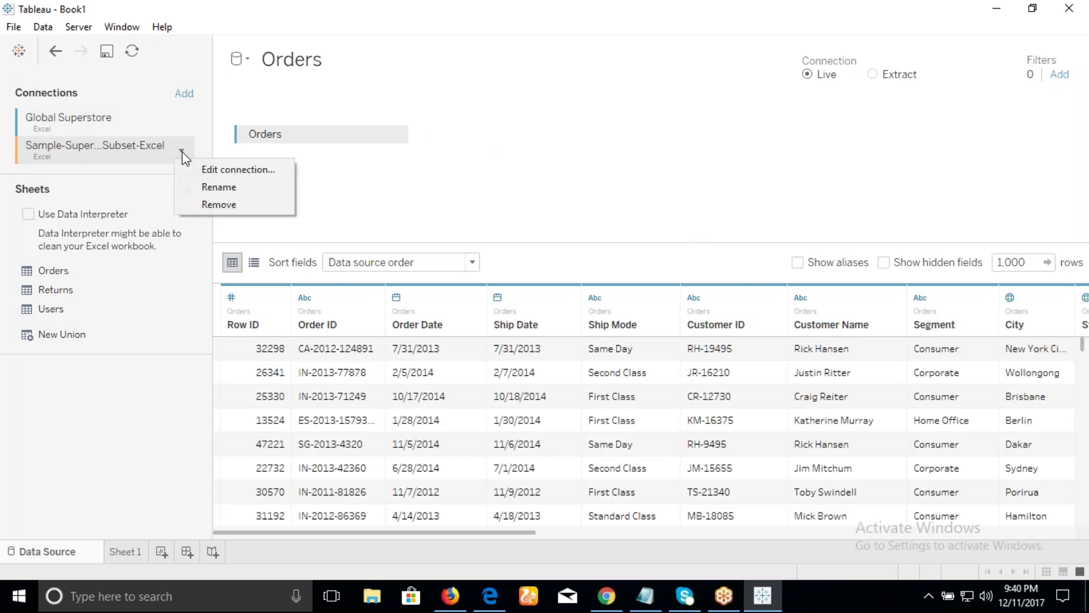
click(210, 206)
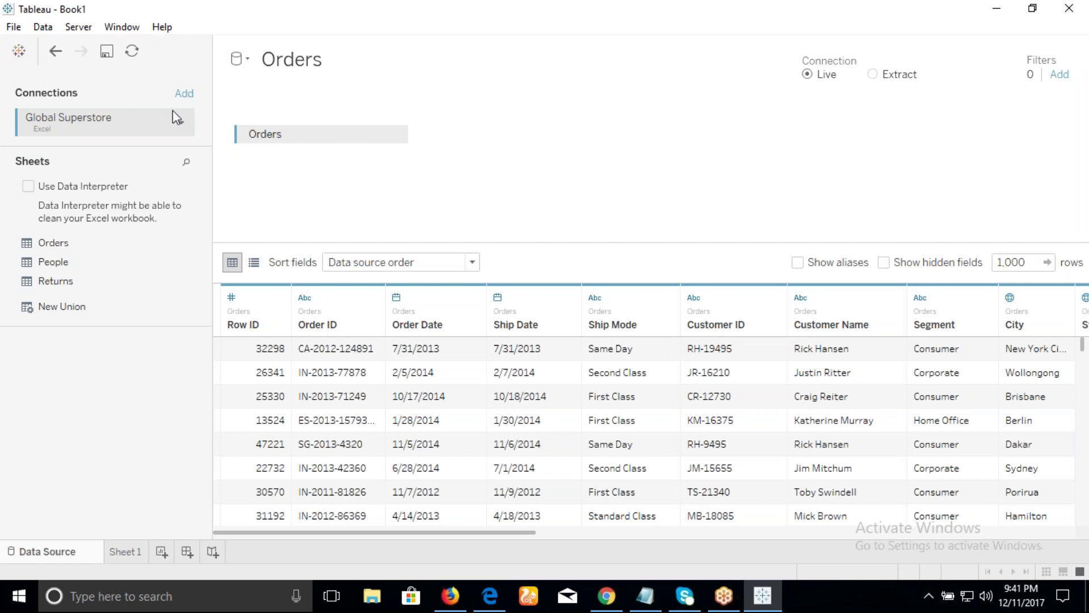
Step: View the Microsoft SQL Server sign-in form for adding a connection, and close it without signing in
click(184, 94)
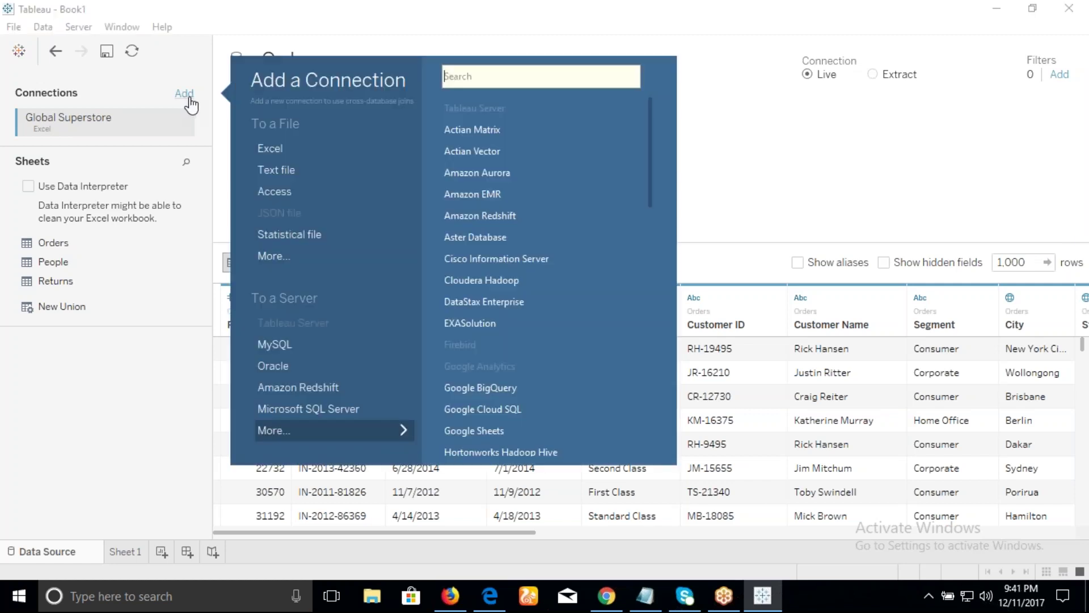
click(307, 401)
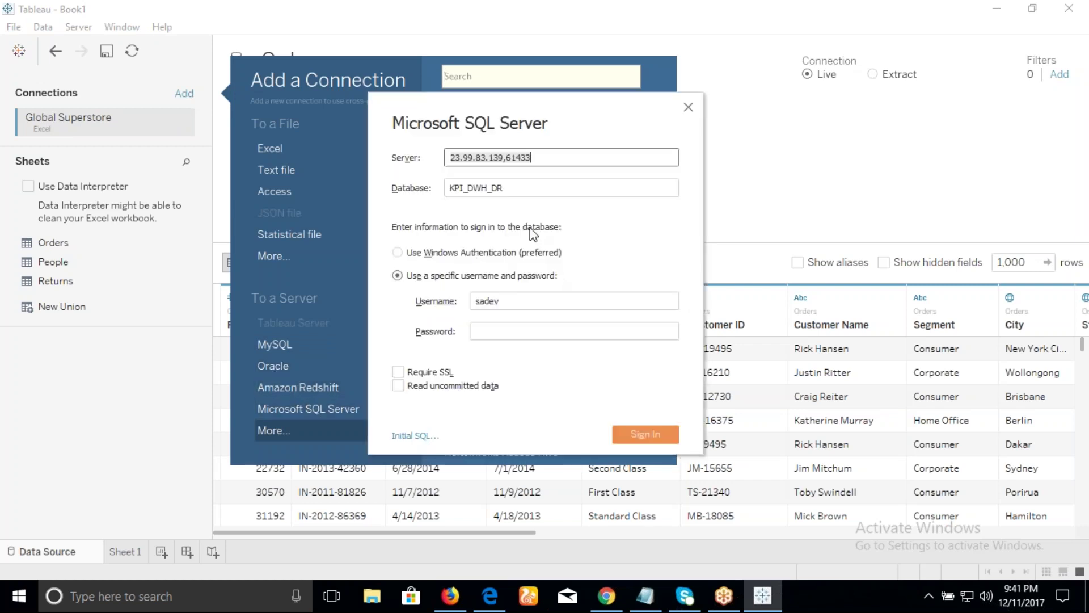
click(690, 106)
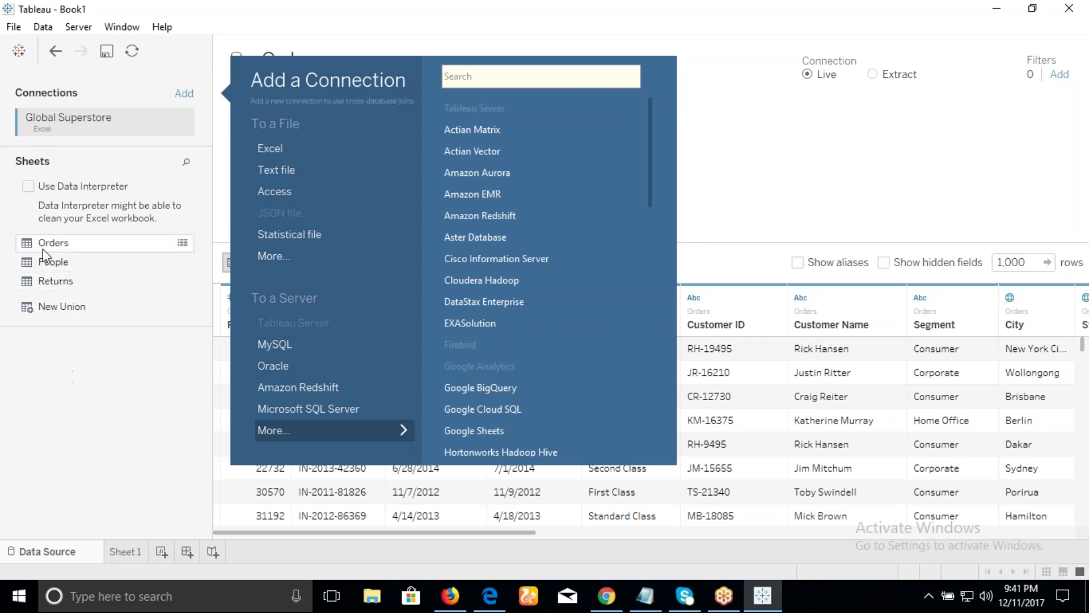
click(765, 145)
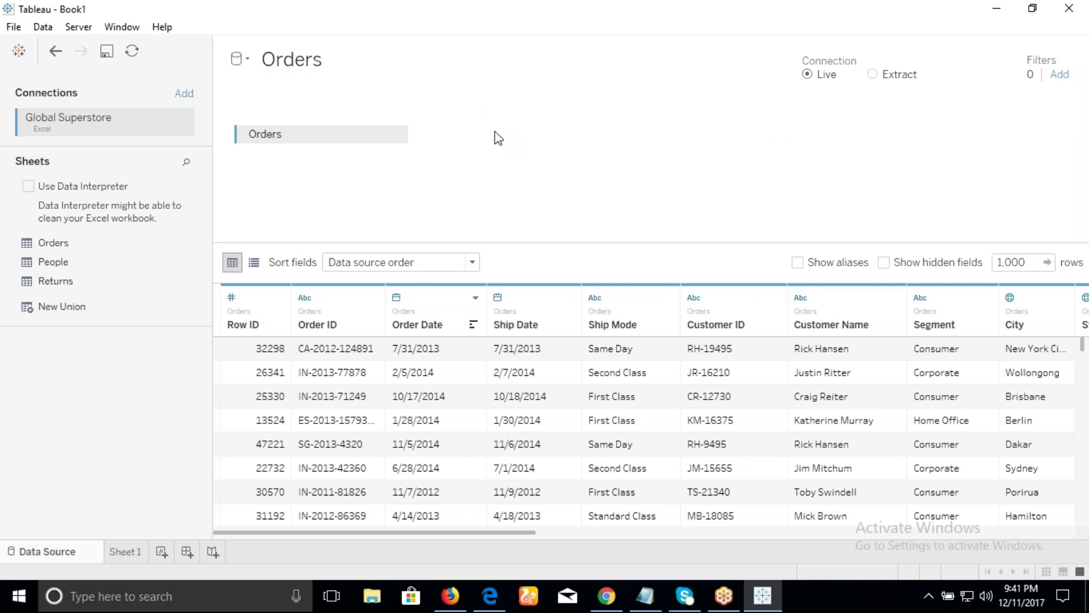
Step: Close the Orders (Sample-Superstore-Subset-Excel) data source from Sheet 1
click(126, 551)
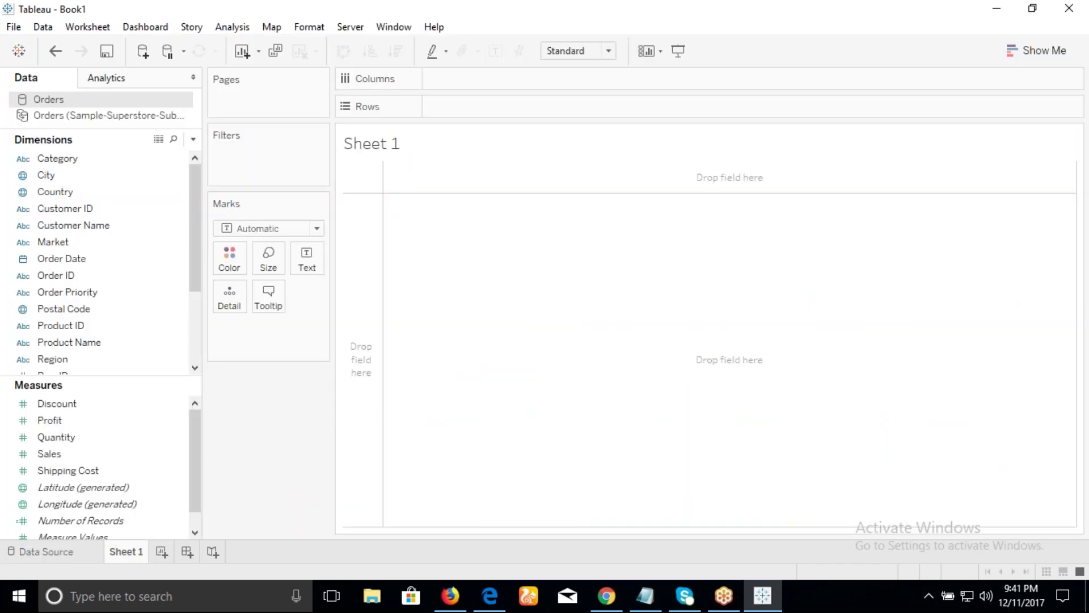
click(82, 117)
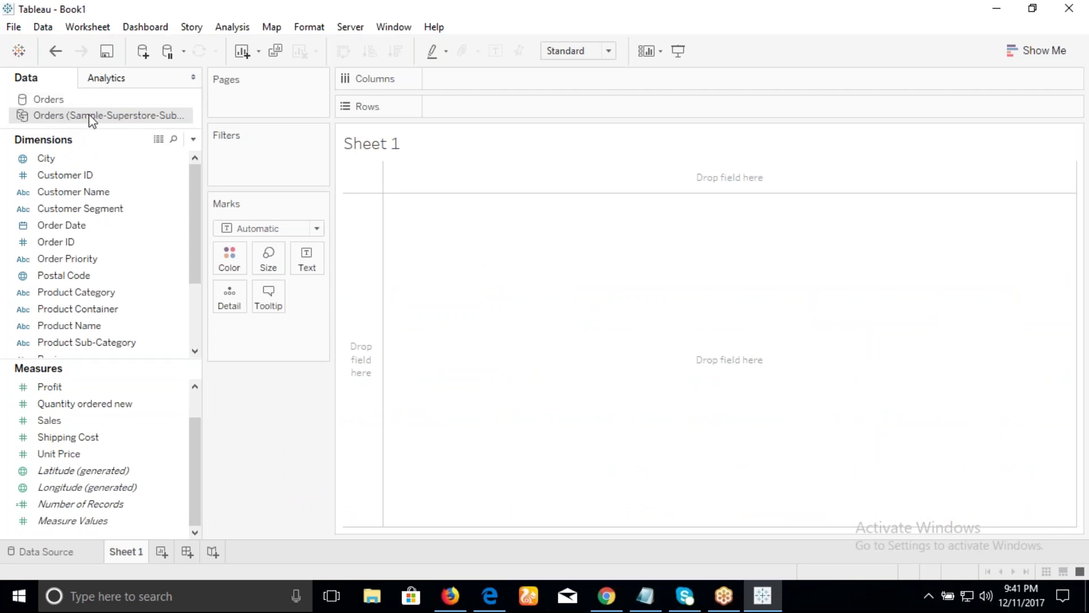
right_click(97, 119)
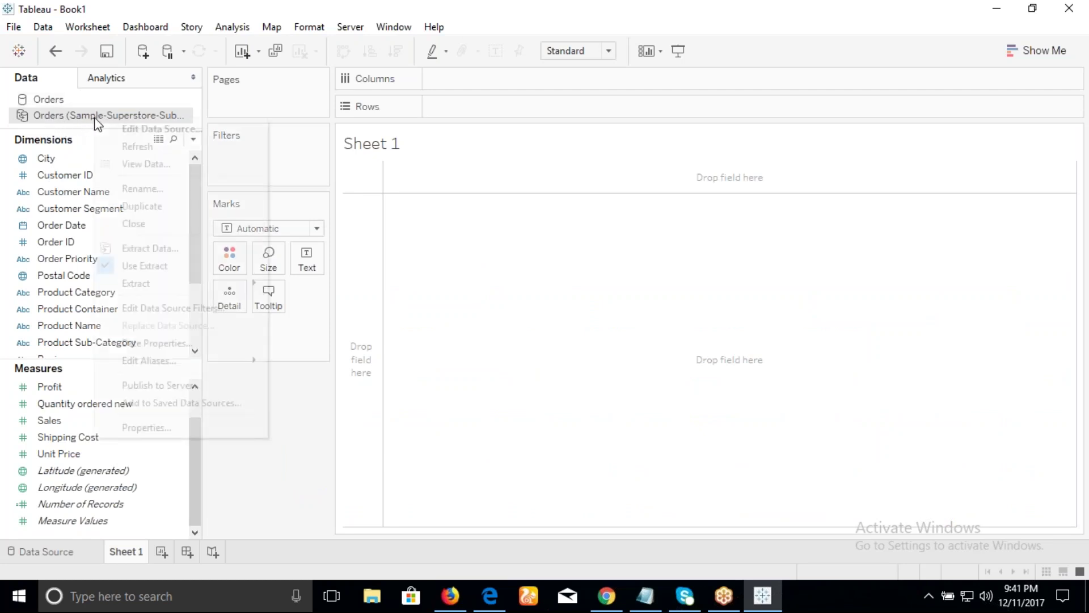
click(145, 225)
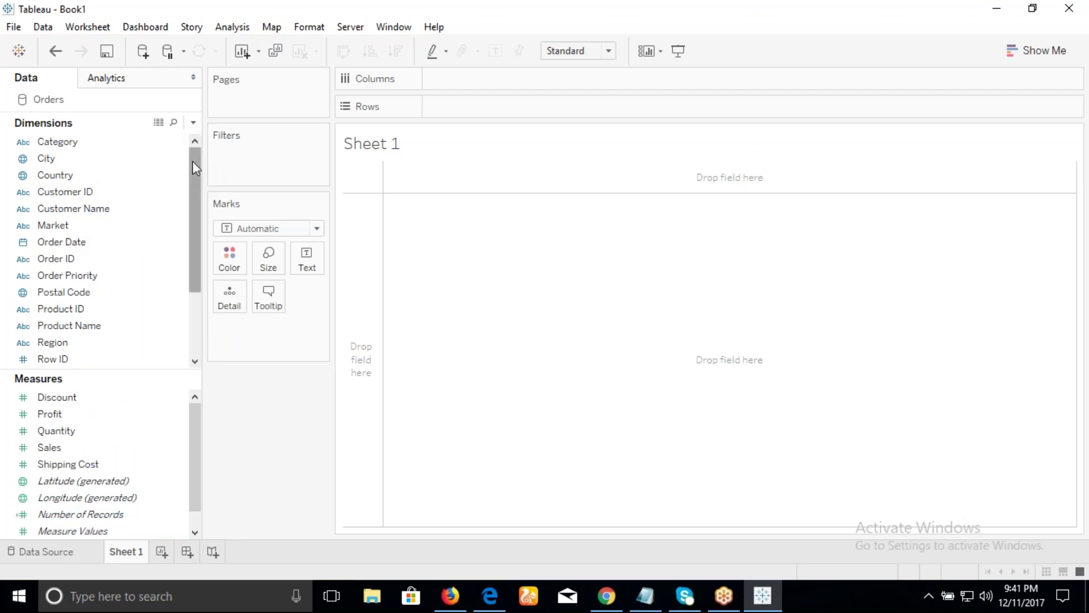
drag(196, 184, 180, 95)
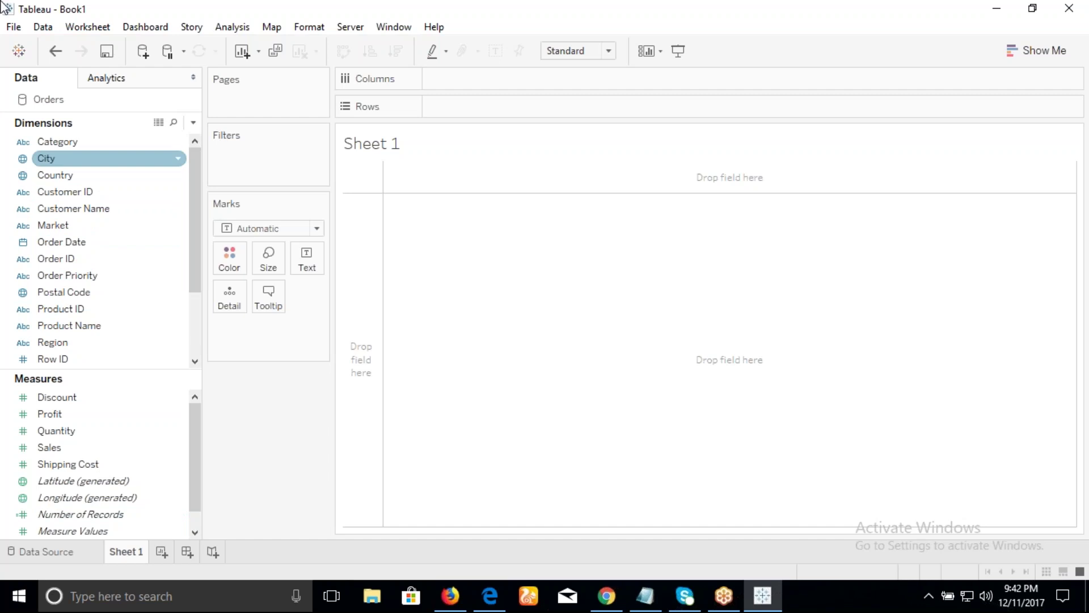
Step: Edit the Orders data source and join the Global Superstore Returns sheet to Orders
right_click(58, 100)
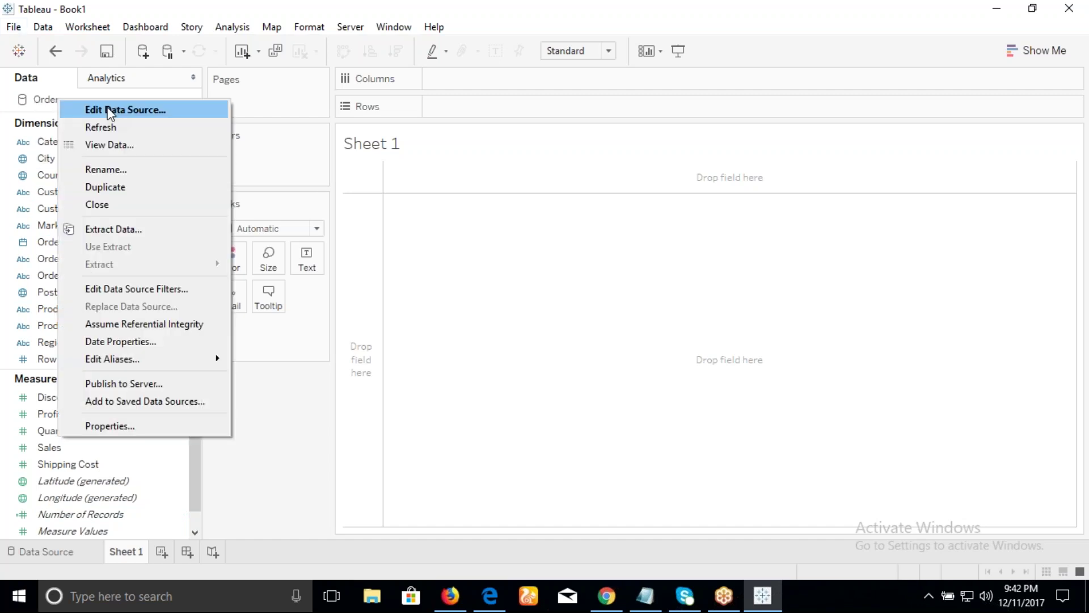
click(85, 107)
drag(70, 282, 505, 134)
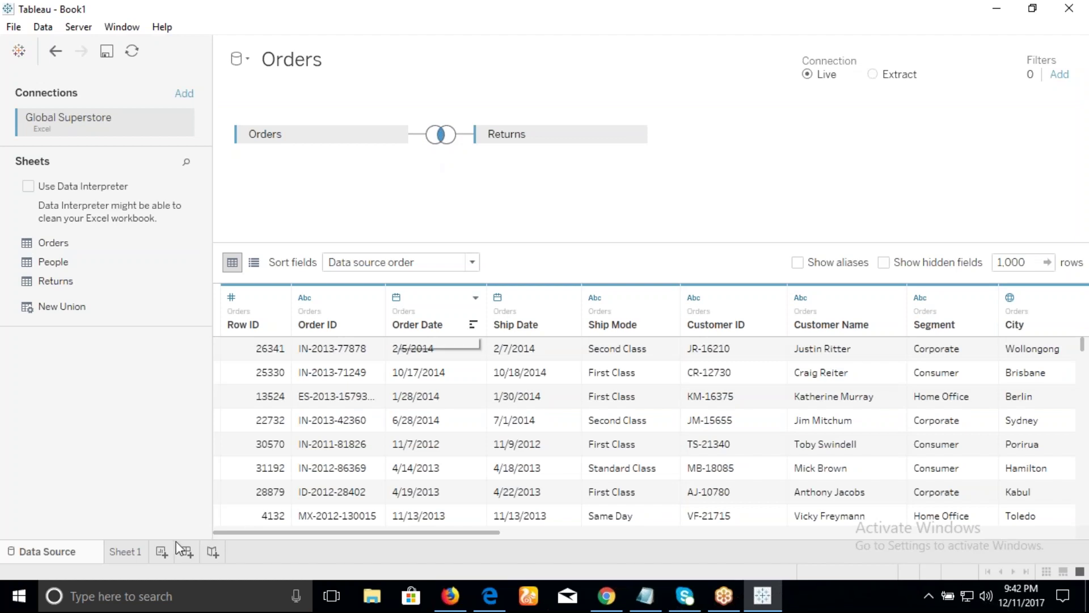
Step: Examine on Sheet 1 how the dimensions are grouped under the Orders and Returns tables and which measures are listed
click(126, 551)
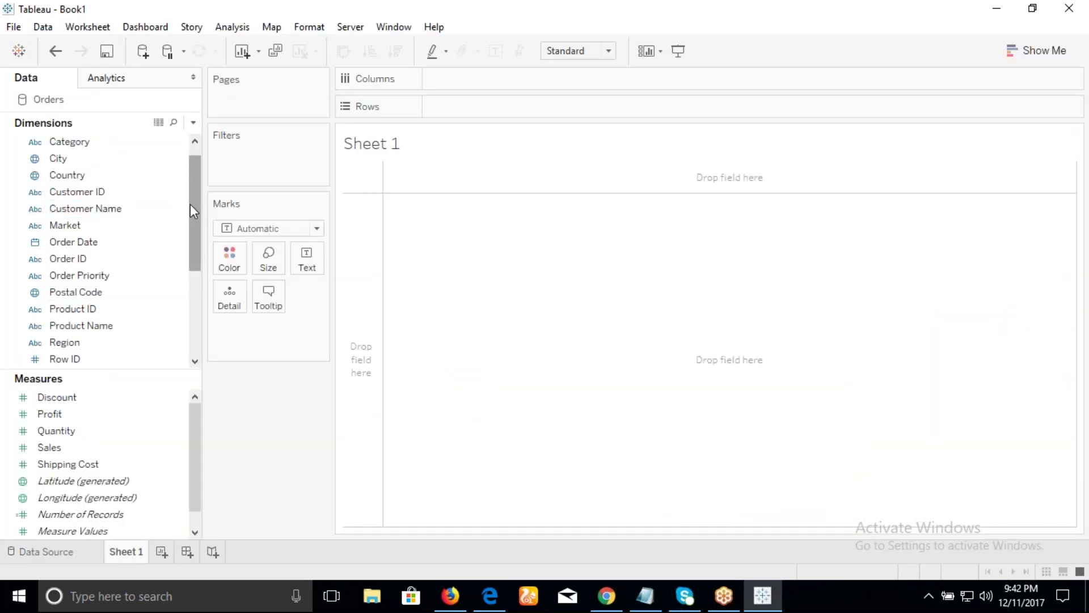
drag(189, 203, 170, 142)
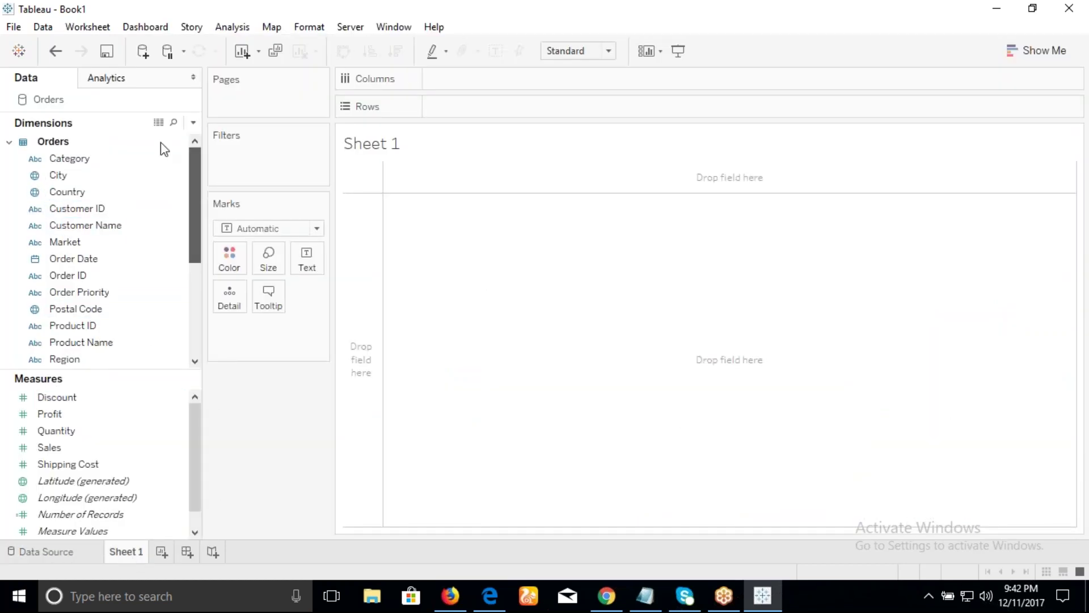
click(9, 142)
click(75, 178)
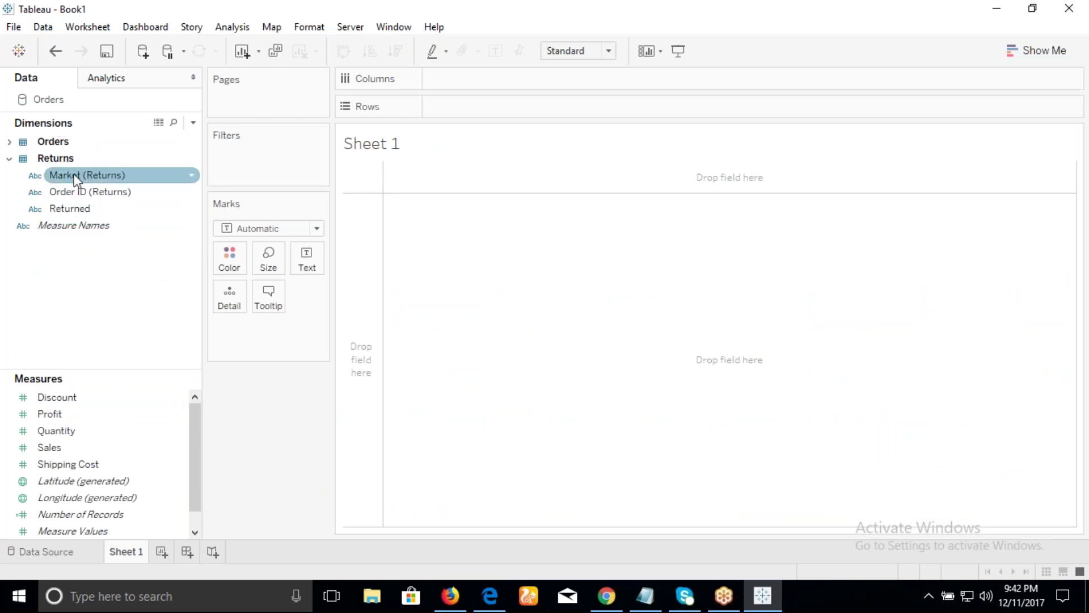
click(9, 159)
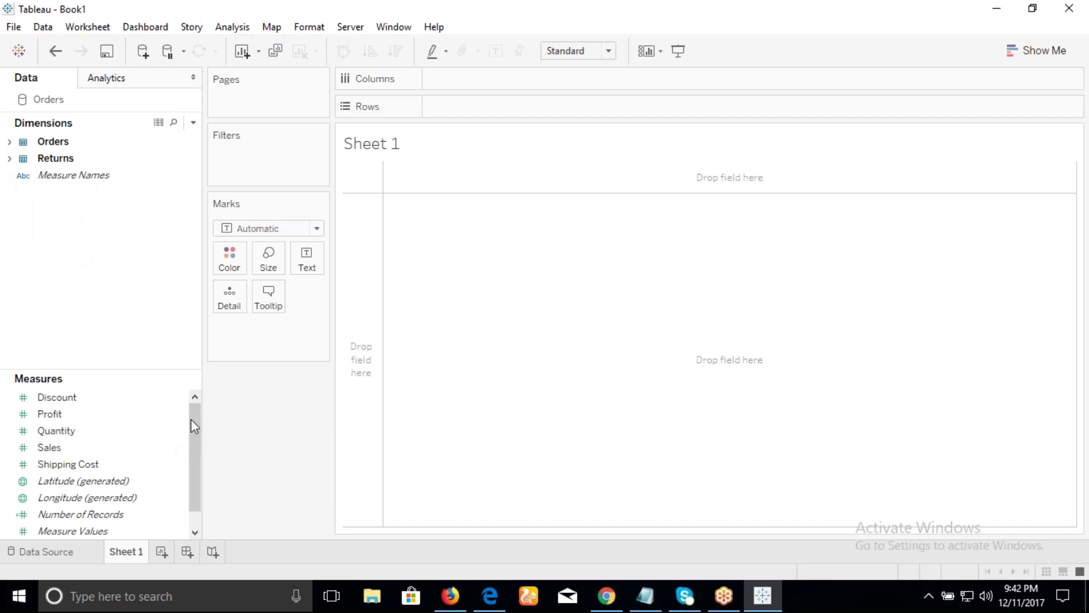
drag(194, 420, 197, 381)
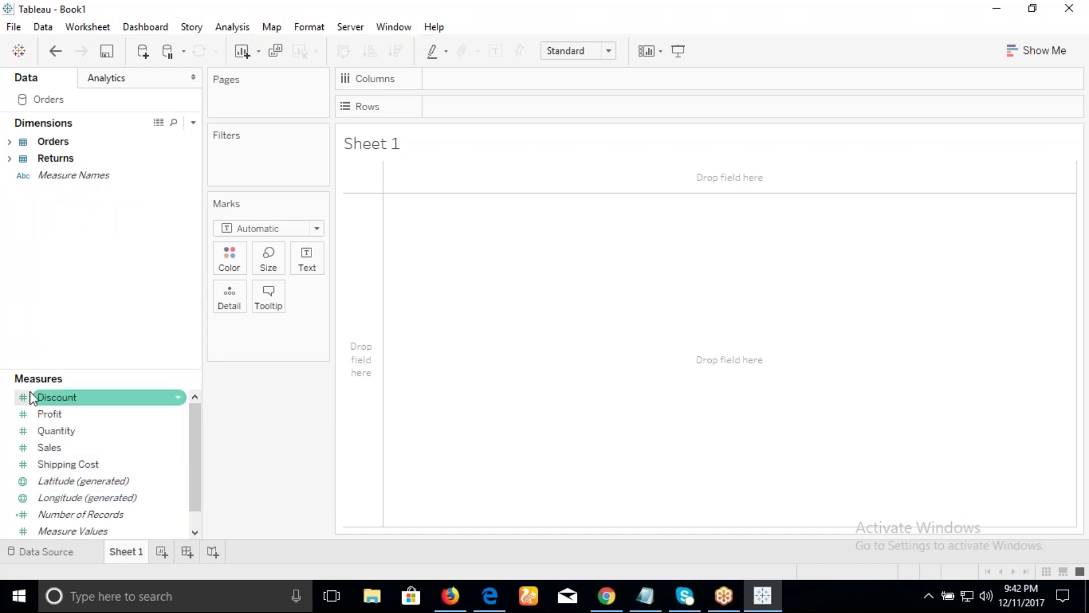
click(10, 142)
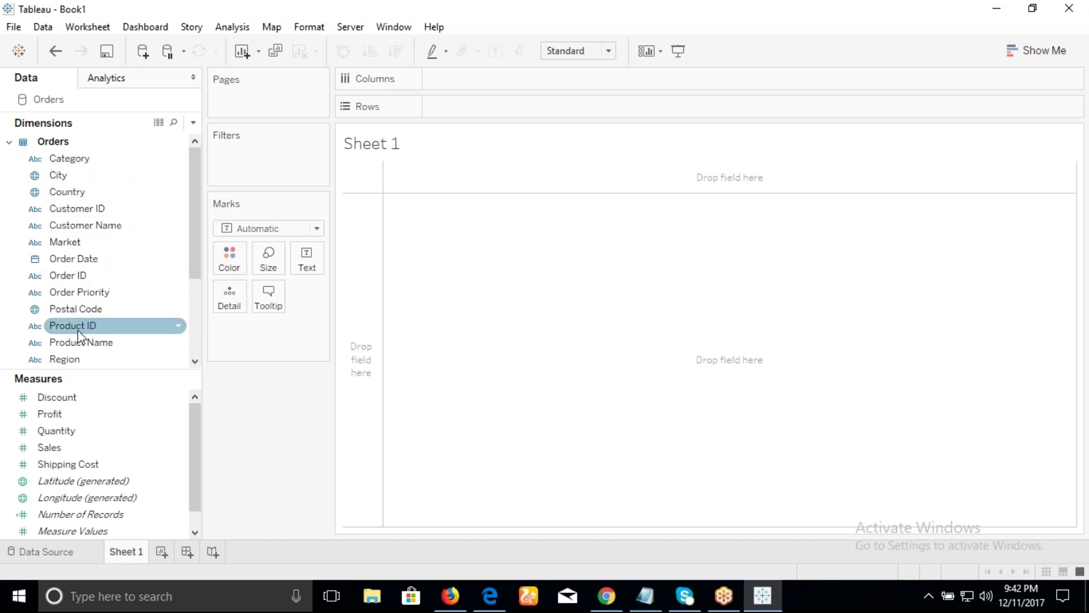
click(10, 142)
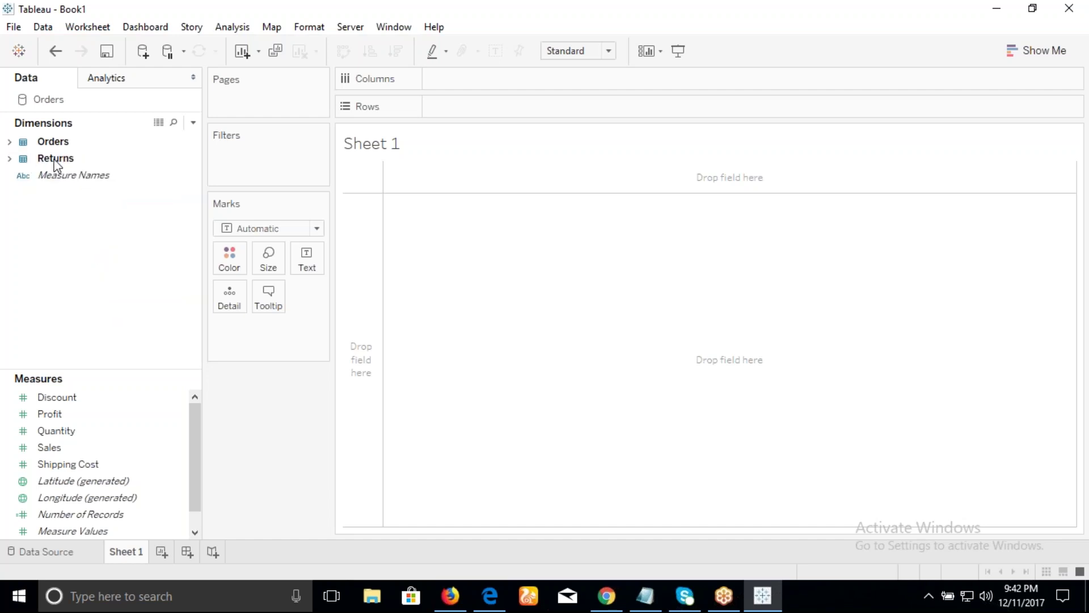
drag(193, 437, 202, 396)
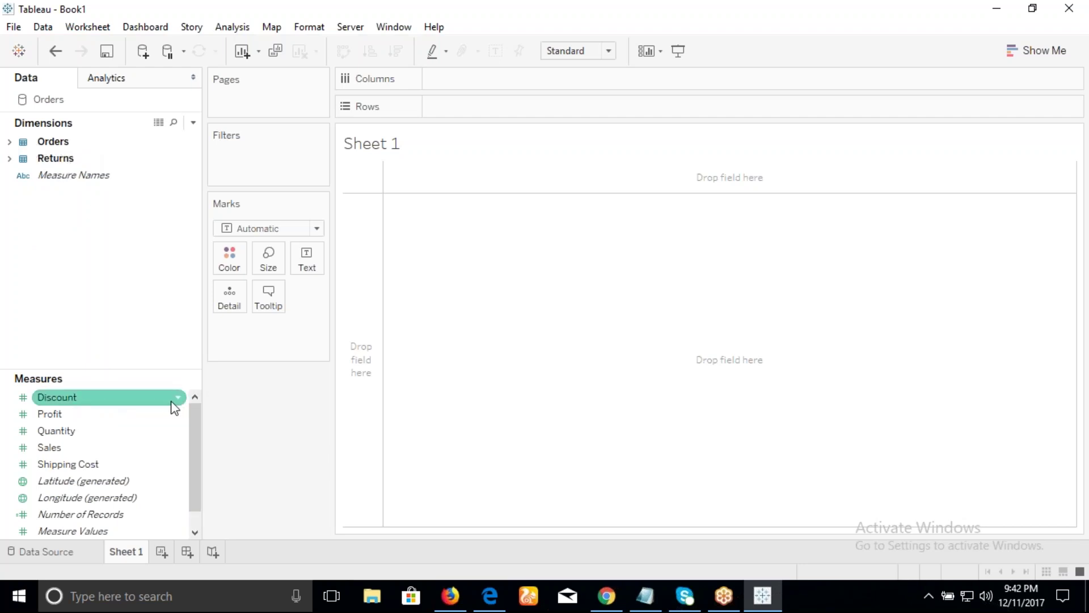
Step: View the field descriptions of the Discount and Sales measures to check which table each comes from
click(179, 397)
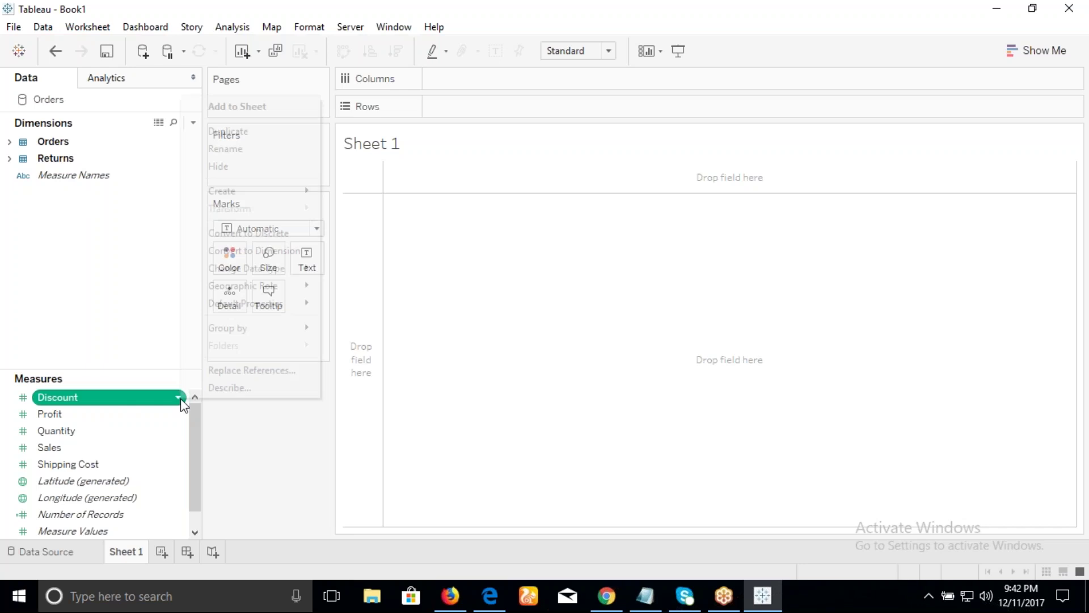
click(224, 393)
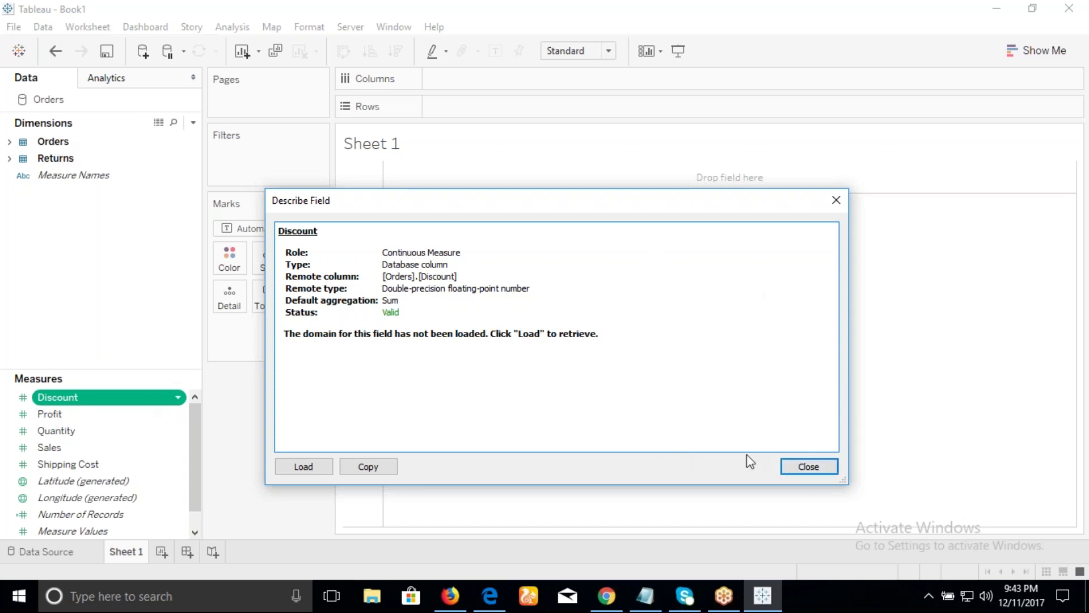
click(801, 467)
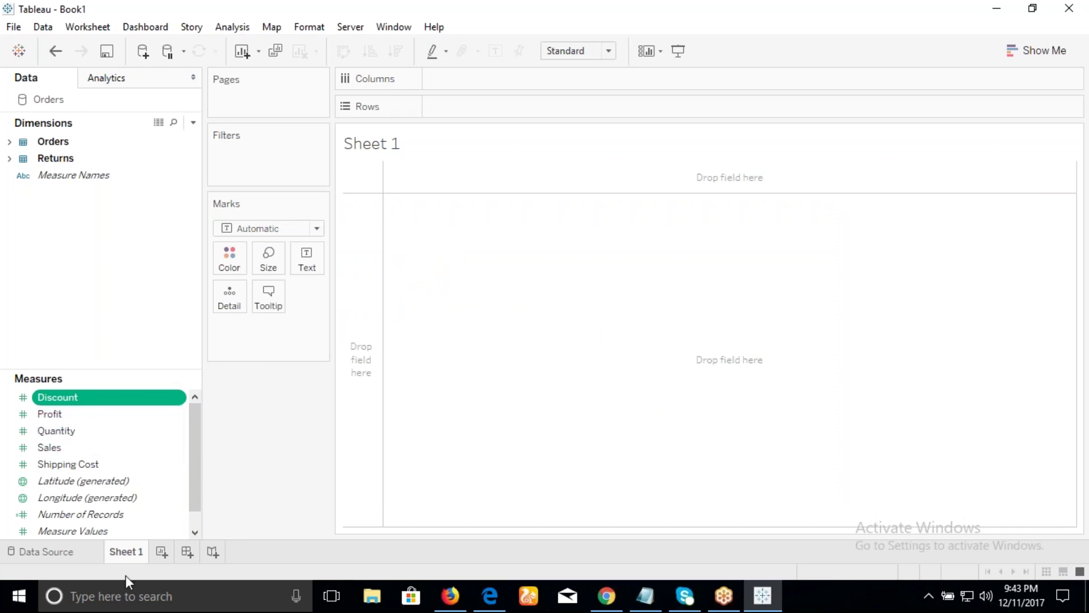
click(76, 448)
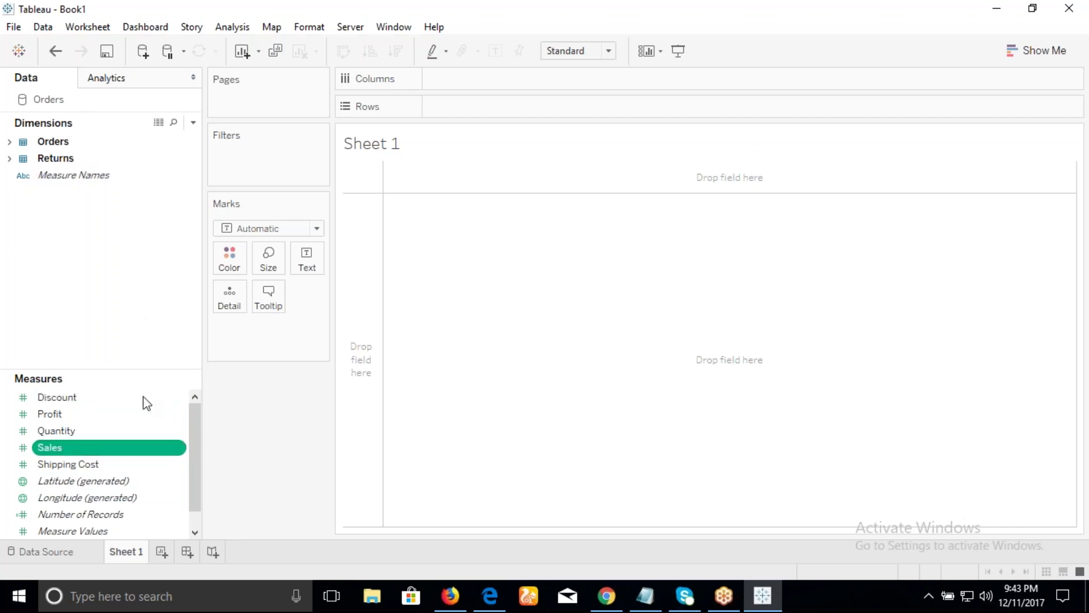
click(178, 448)
click(229, 448)
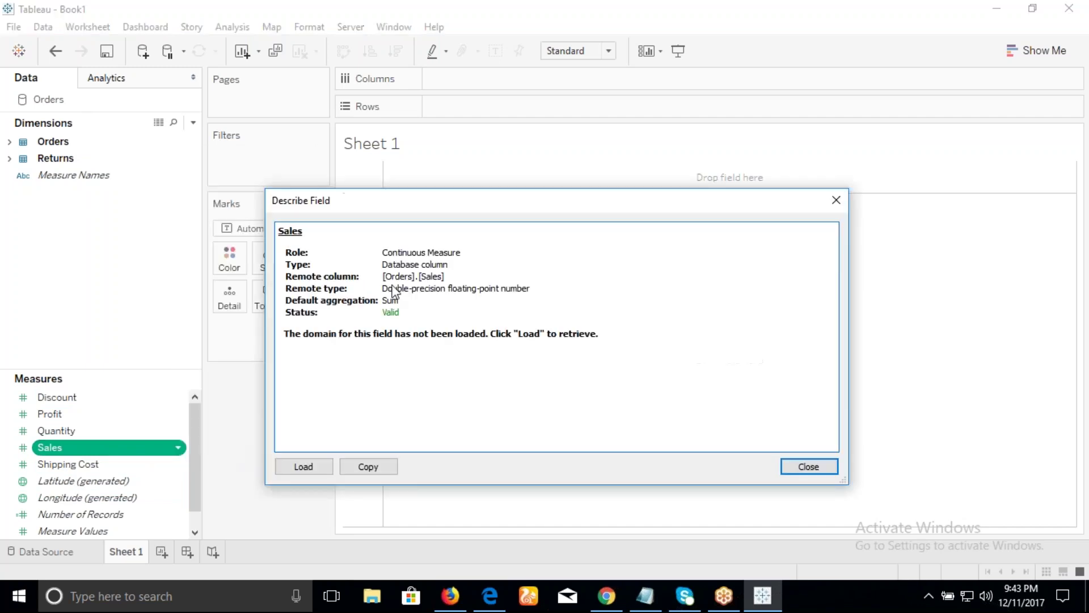
click(819, 469)
click(136, 311)
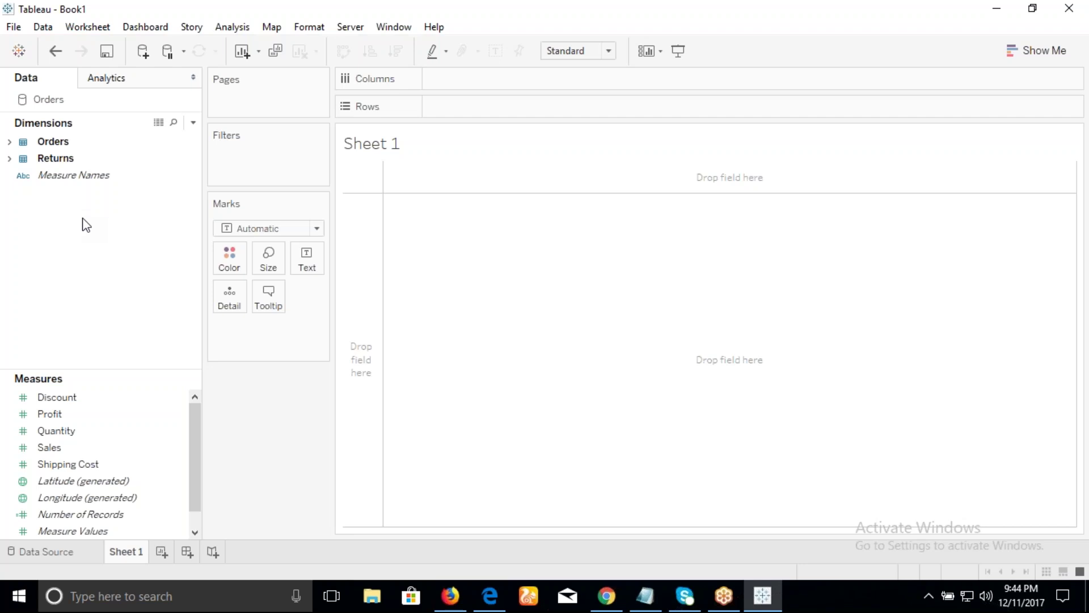
Step: Expand the Orders table's dimensions and place Sub-Category on Rows in Sheet 1
click(9, 141)
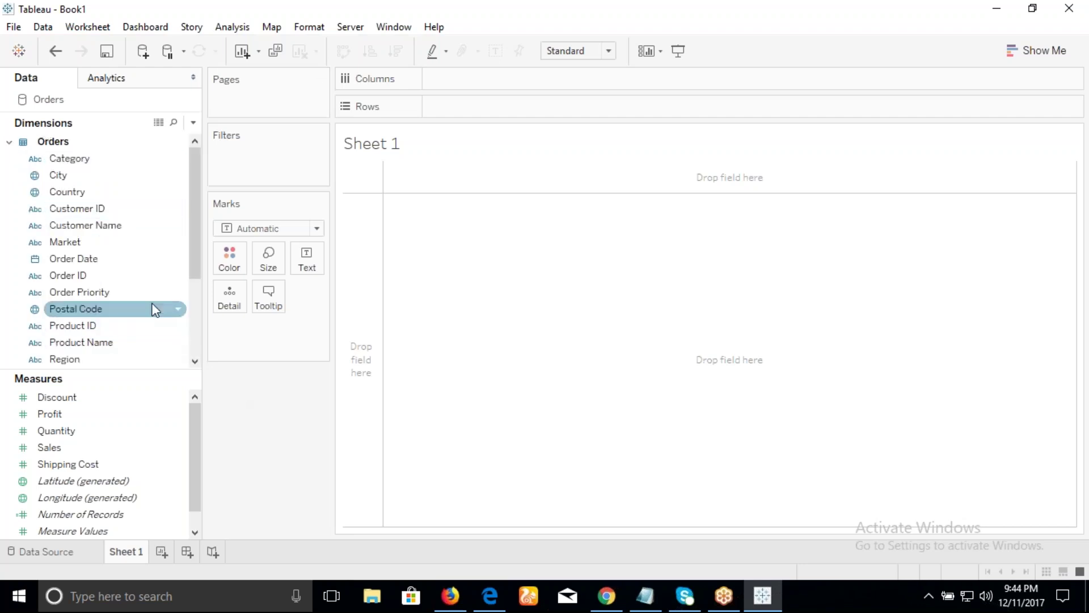
scroll(153, 307, down, 5)
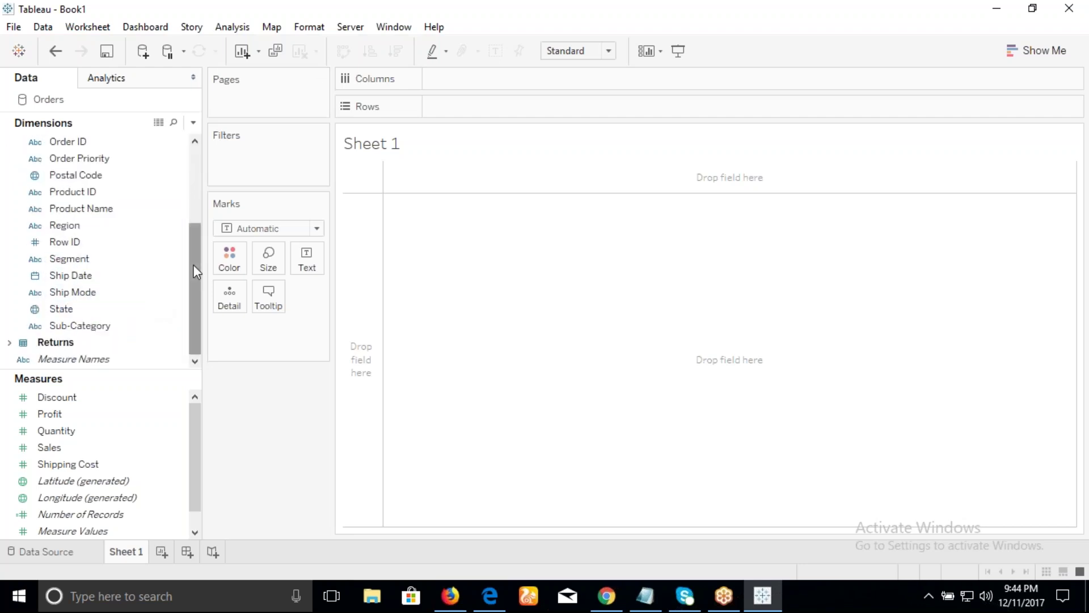
scroll(194, 264, up, 5)
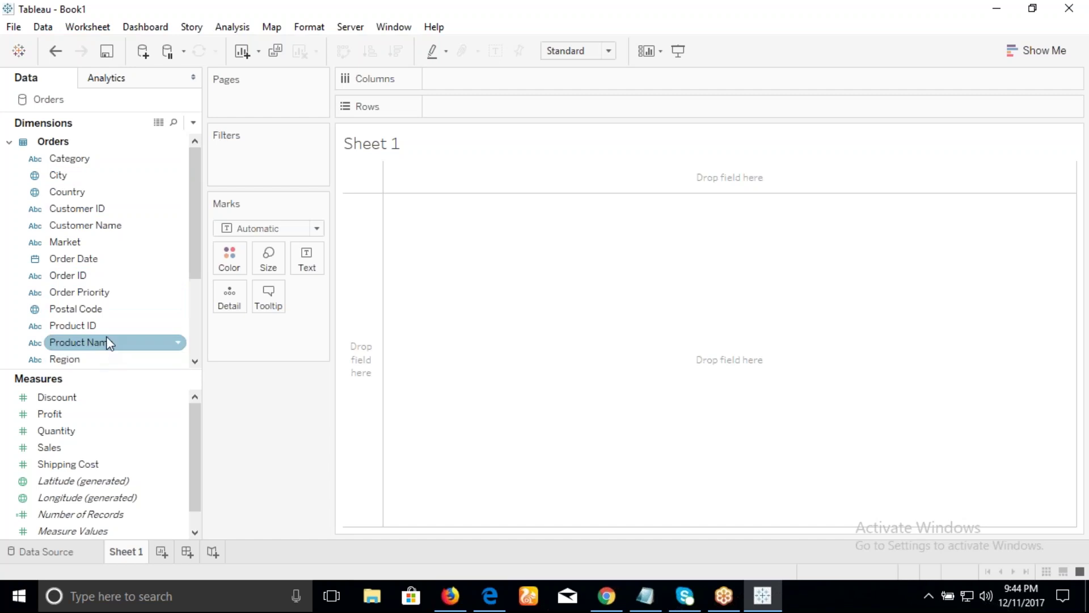
scroll(107, 337, down, 2)
scroll(108, 340, down, 1)
mouse_move(117, 360)
mouse_down()
mouse_move(431, 106)
mouse_move(528, 121)
mouse_up()
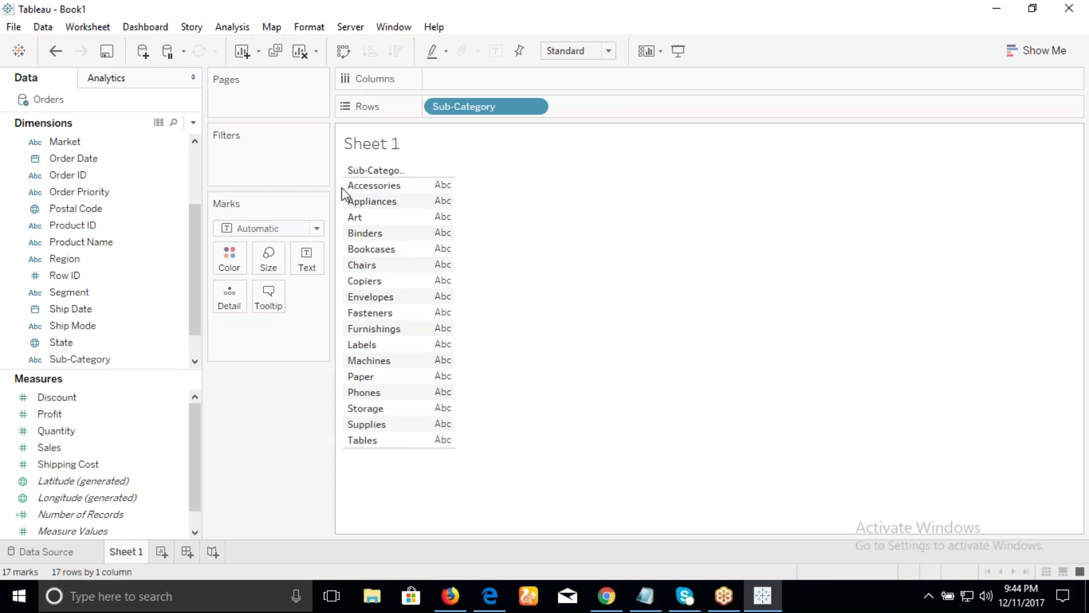
click(194, 124)
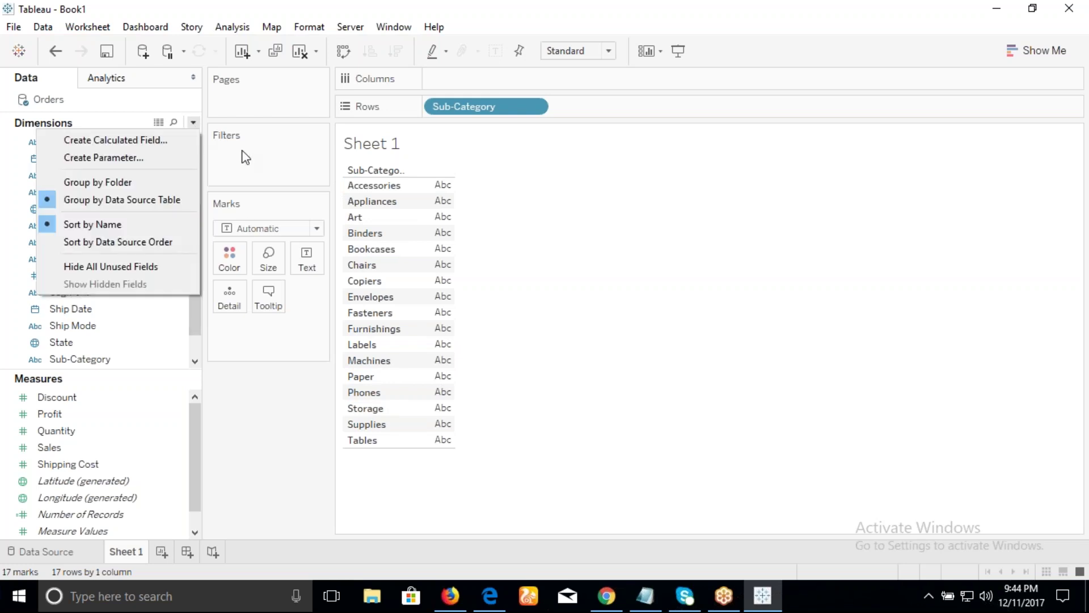
click(274, 376)
drag(193, 239, 181, 346)
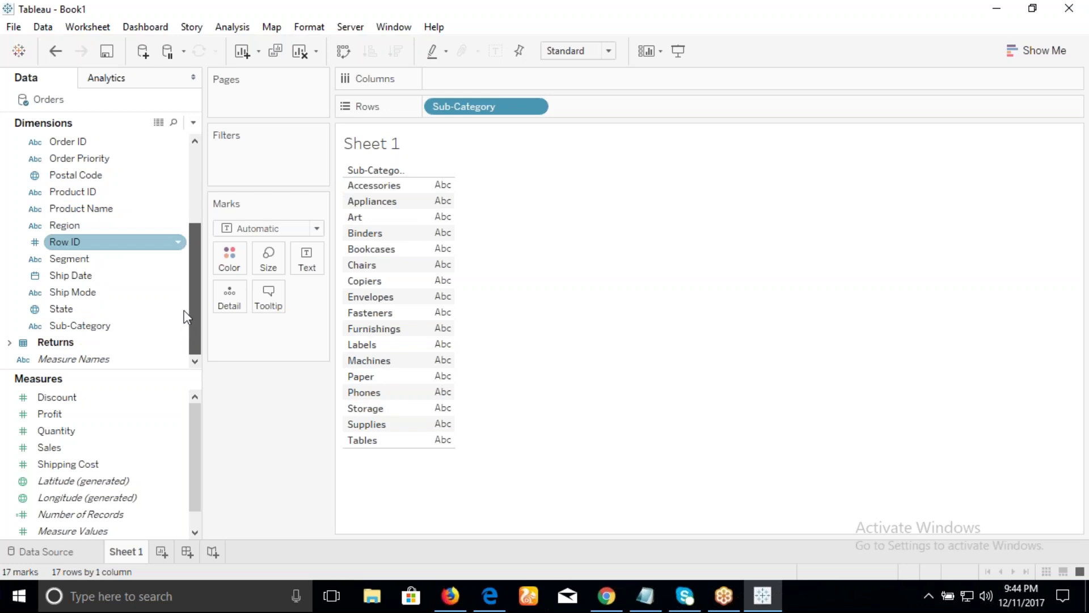
drag(189, 261, 181, 102)
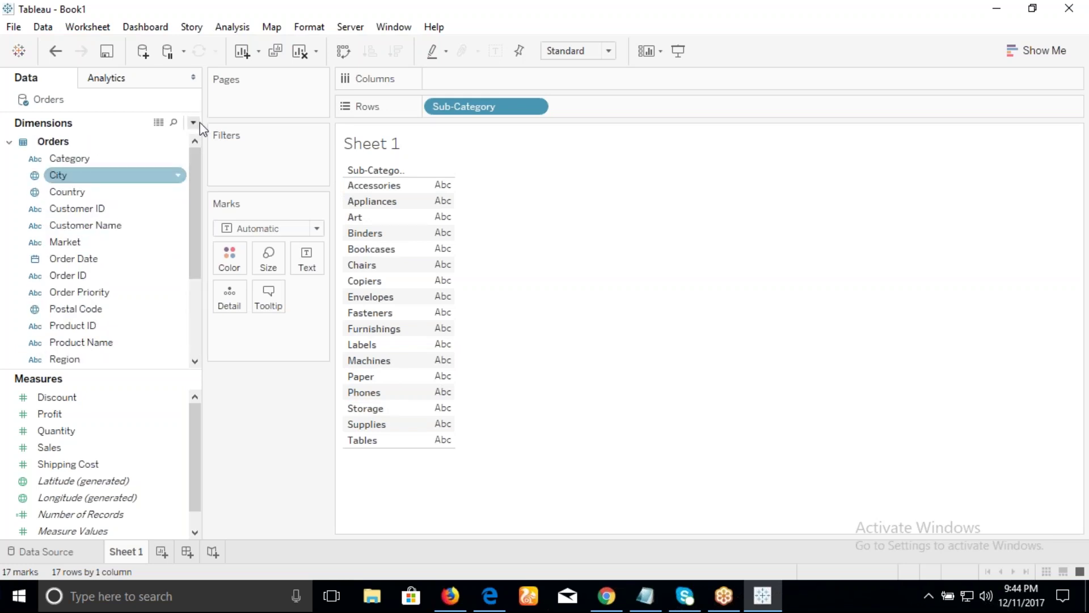
Step: Create a calculated field named Index with the formula INDEX(), and collapse the Orders table's dimensions
click(196, 123)
click(142, 142)
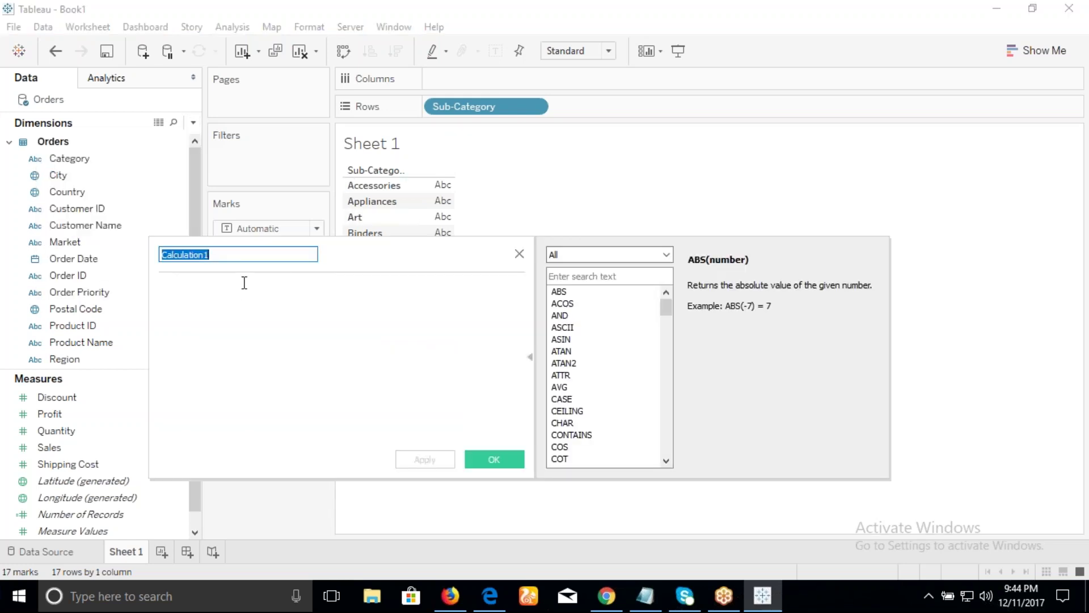
key(BackSpace)
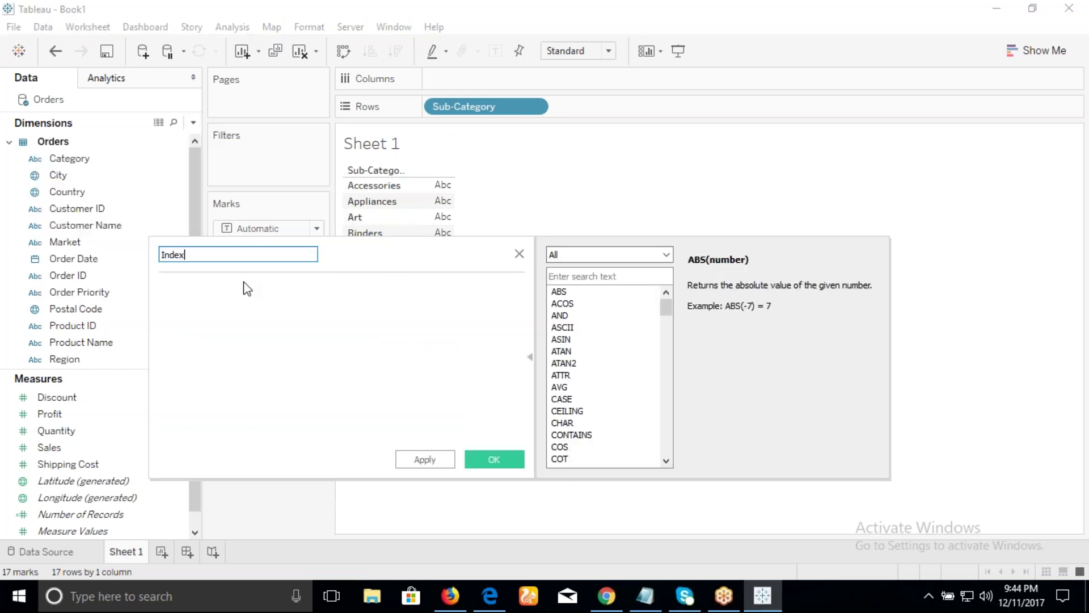
click(232, 301)
text(ind)
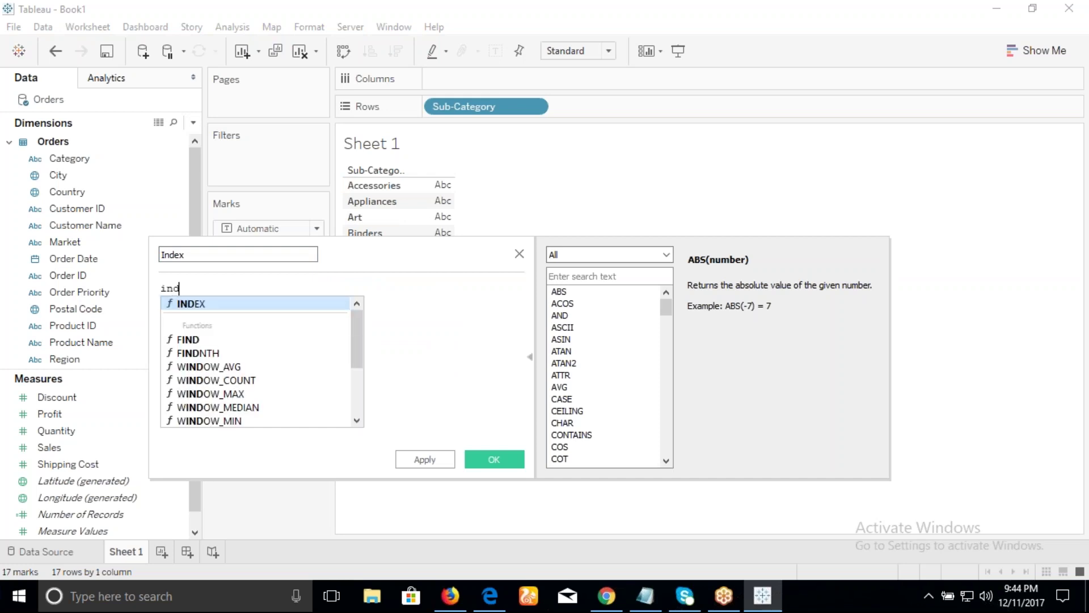
double_click(216, 305)
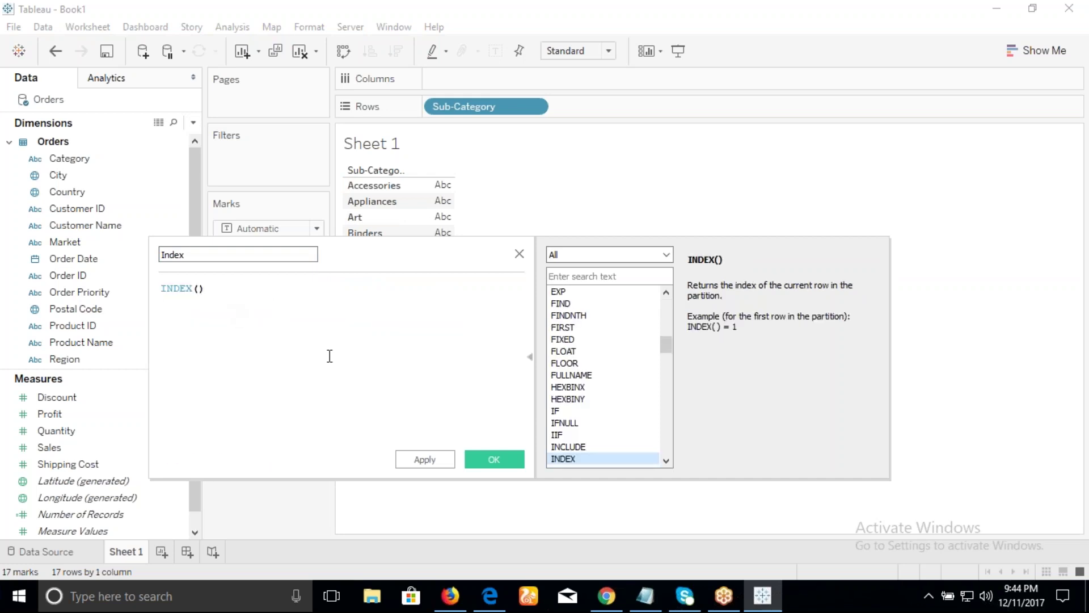
click(492, 459)
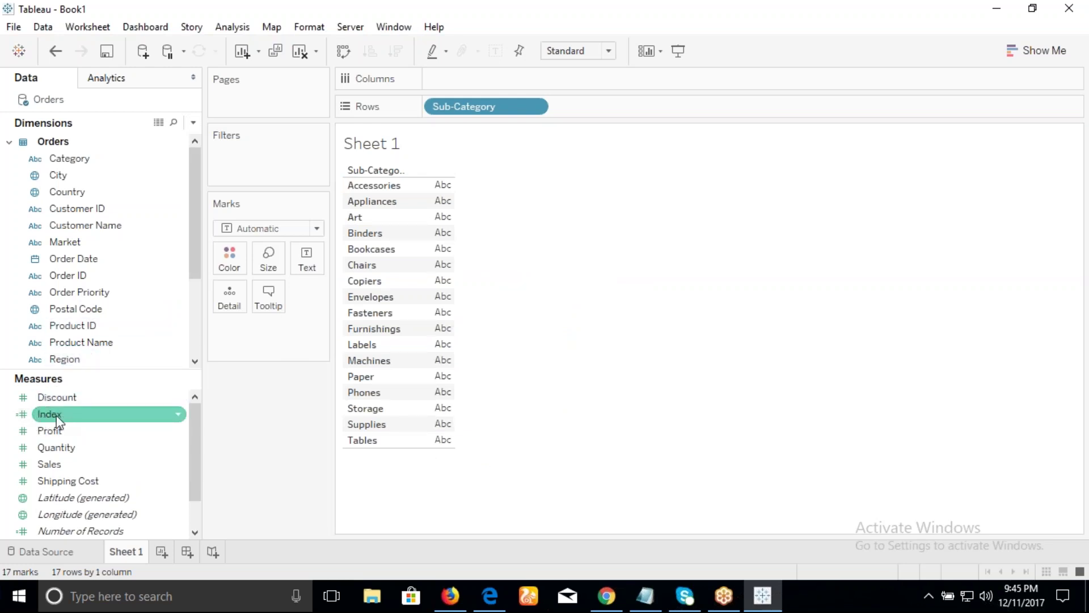
key(Up)
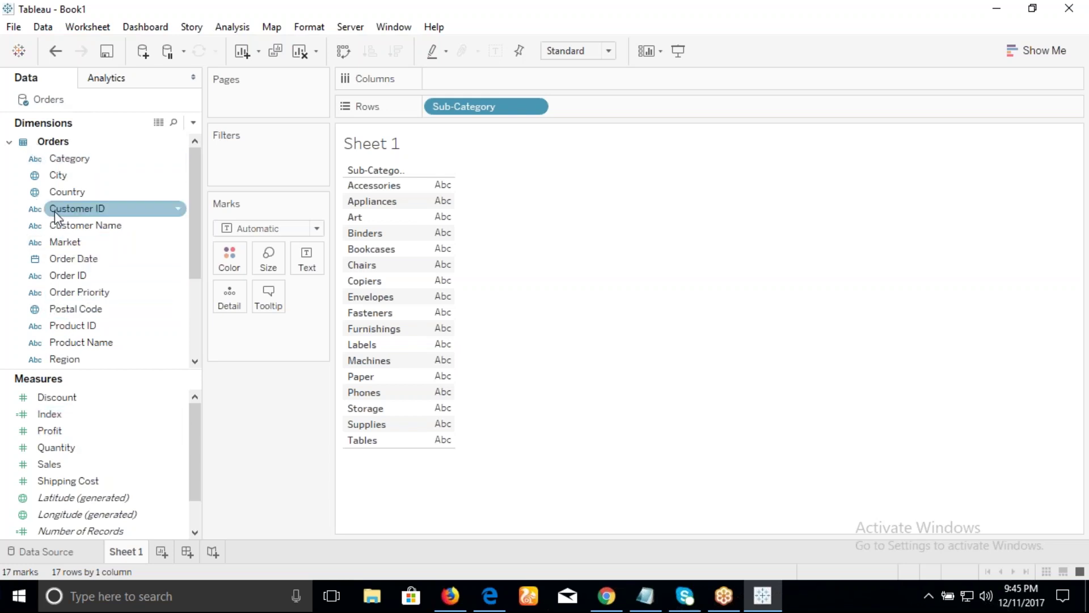
click(9, 142)
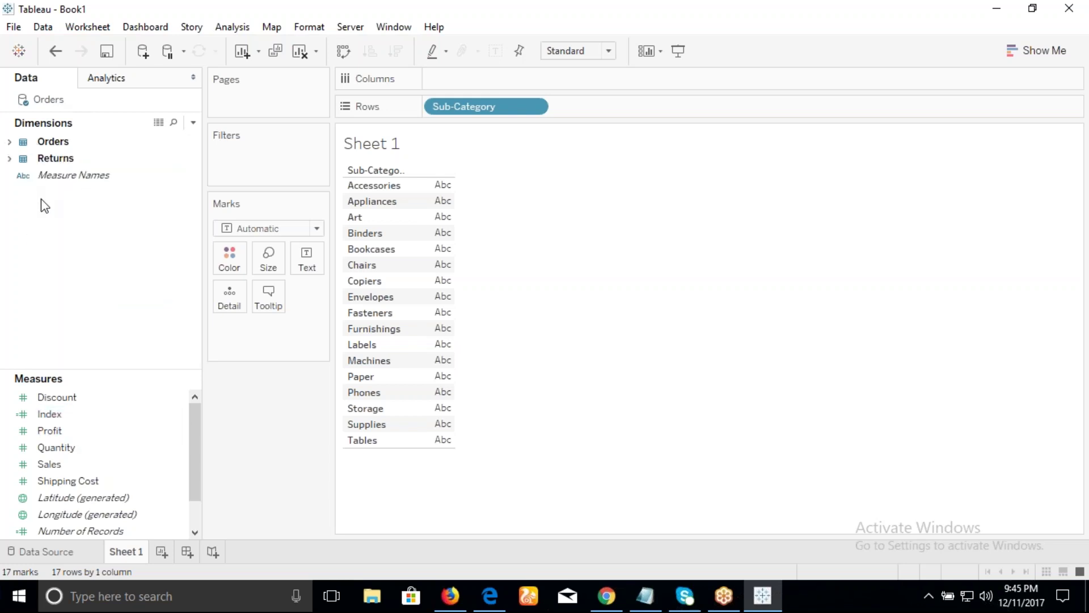
Step: Expand the Returns table's dimensions to check which fields it holds, and collapse the table again
click(10, 158)
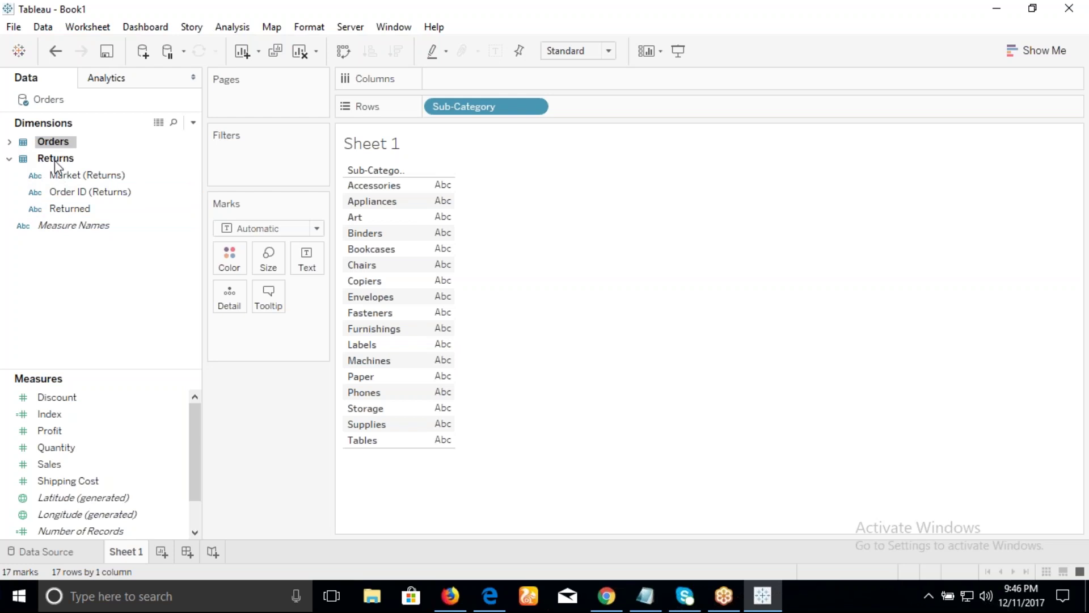
click(66, 177)
click(10, 158)
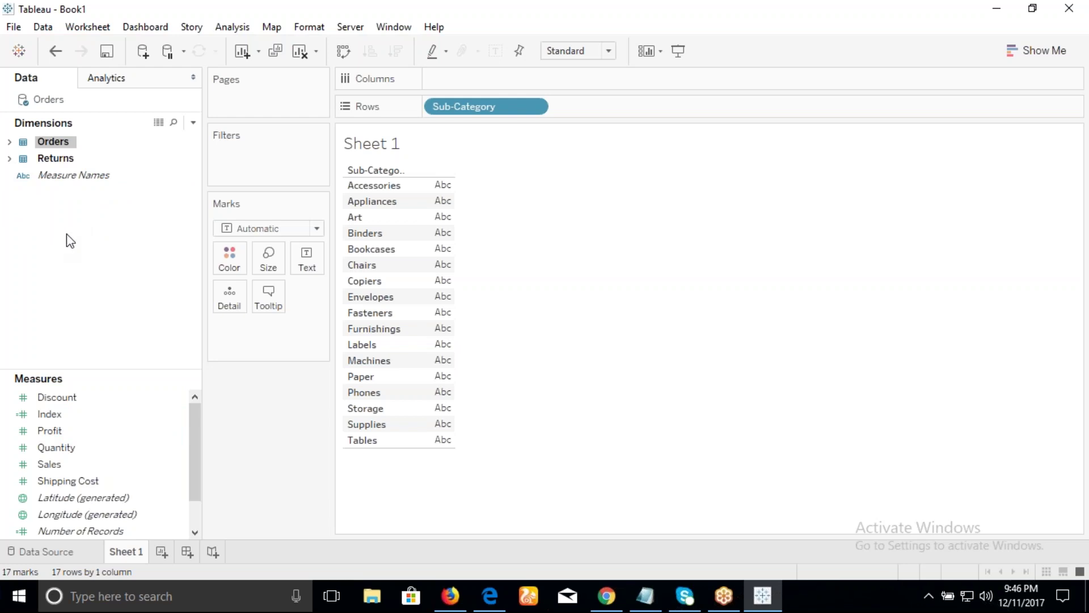
Step: Try grouping the dimensions by folder, undo the grouping, and collapse the Orders table's dimensions
click(193, 123)
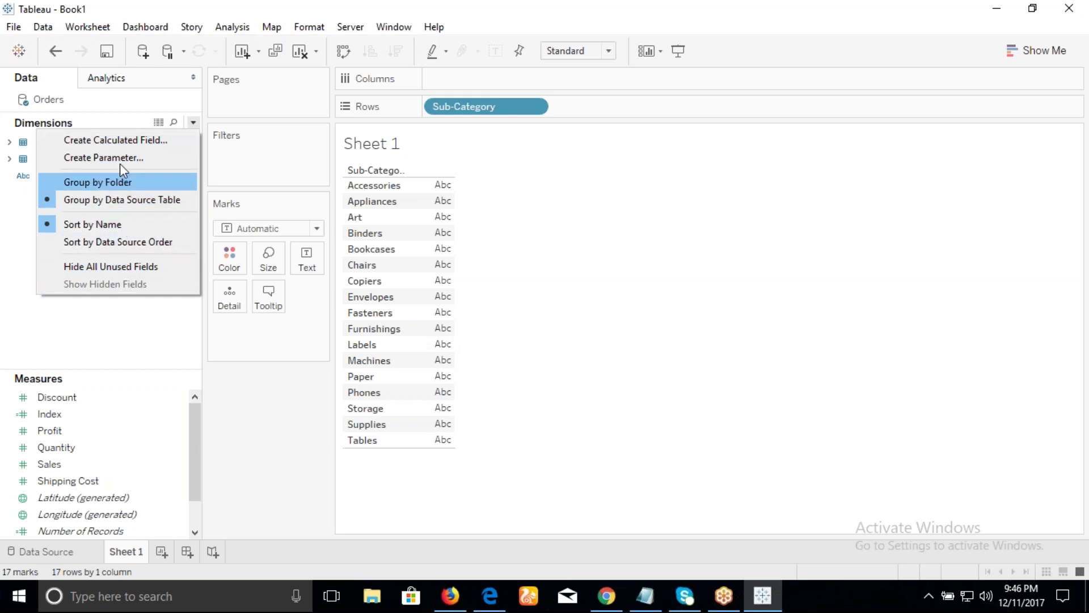
click(98, 183)
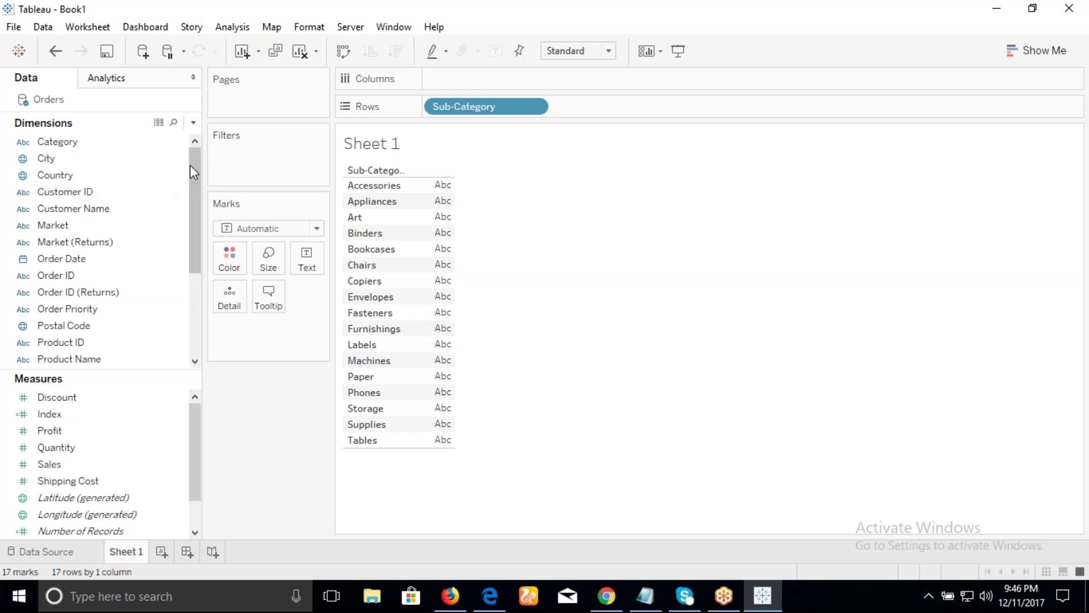
mouse_move(192, 165)
mouse_down()
mouse_move(197, 230)
mouse_move(199, 155)
mouse_up()
click(60, 142)
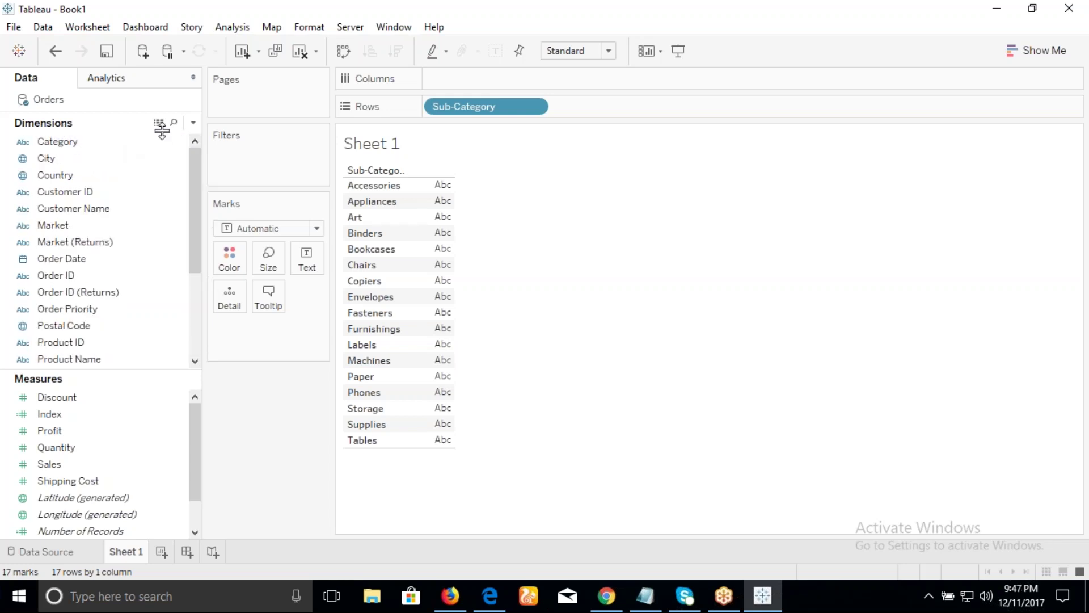
click(55, 50)
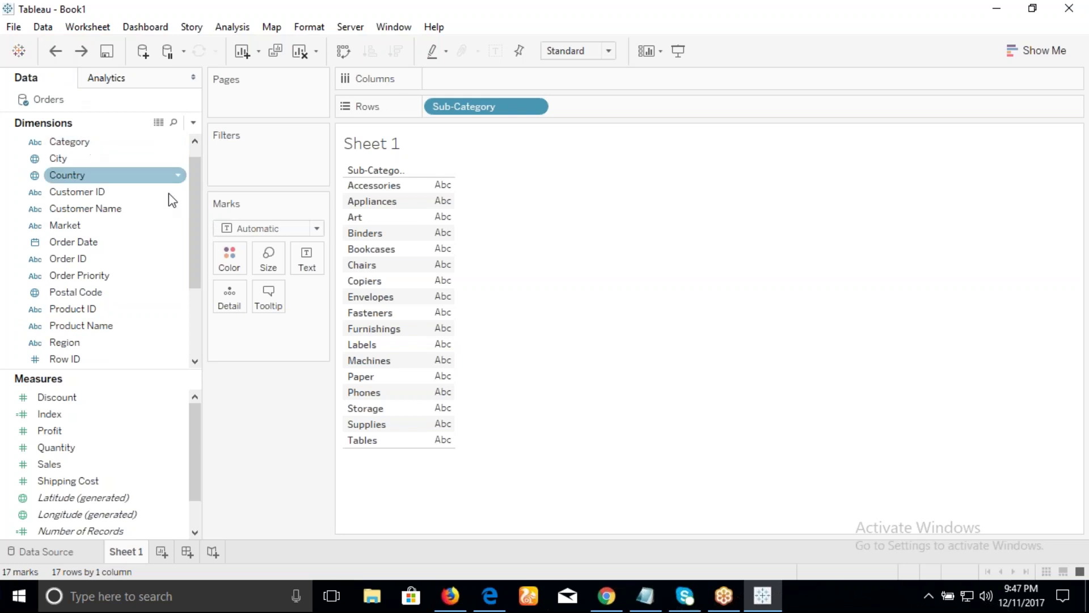
drag(194, 202, 193, 157)
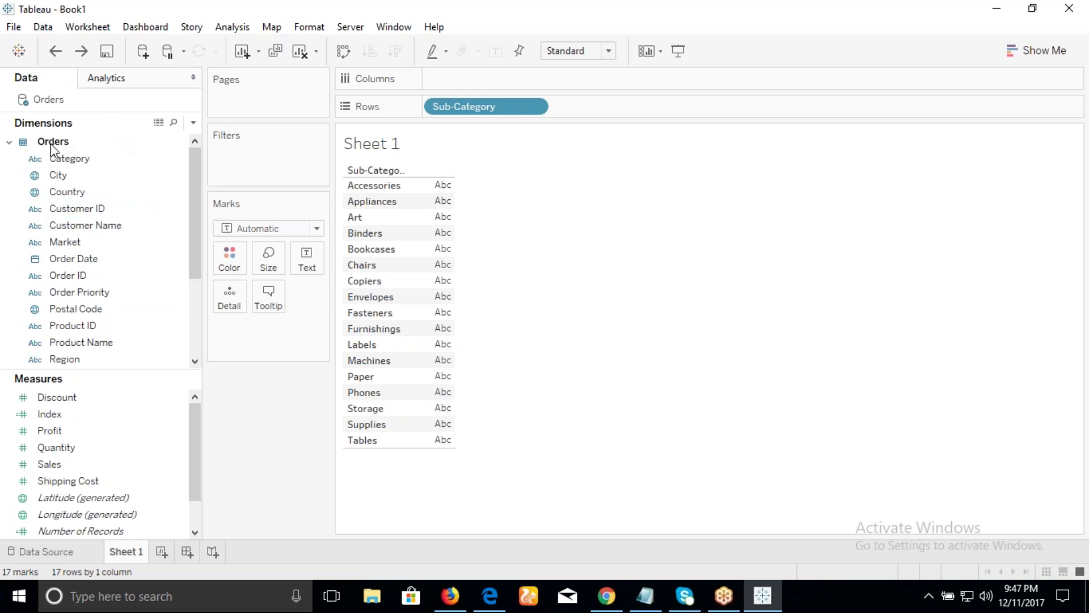
click(9, 142)
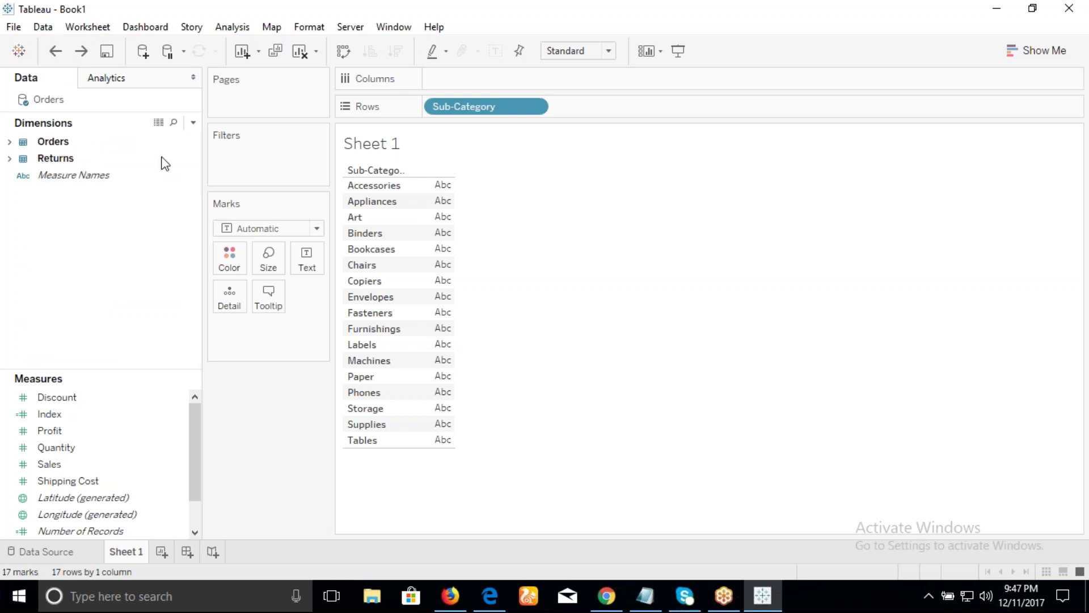
Step: Group the dimensions by folder instead of by data source table and look through the combined field list
click(192, 122)
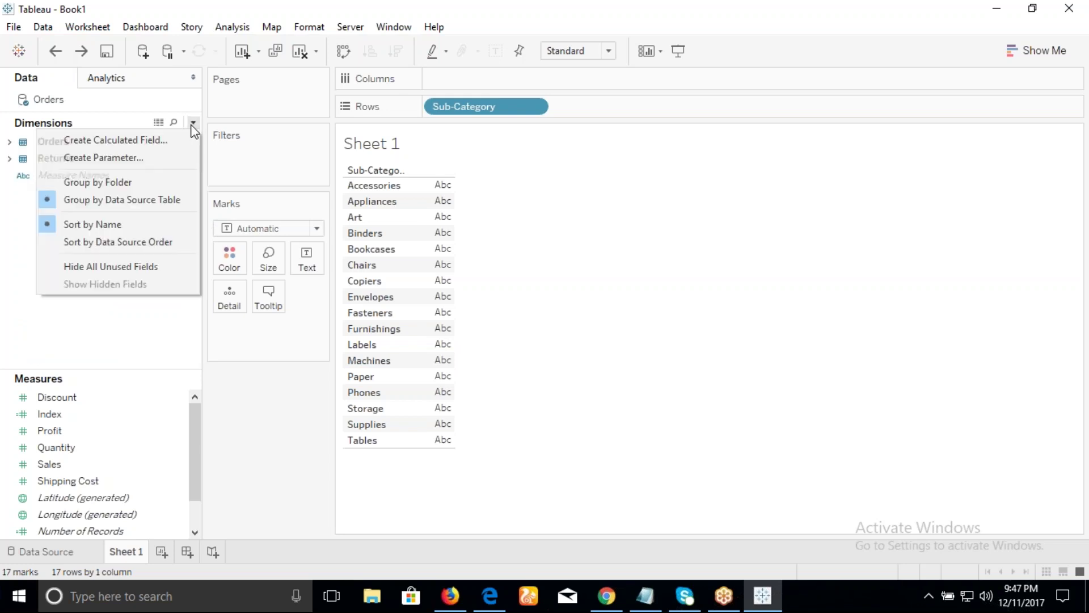
click(98, 183)
mouse_move(194, 178)
mouse_down()
mouse_move(211, 321)
mouse_move(196, 178)
mouse_up()
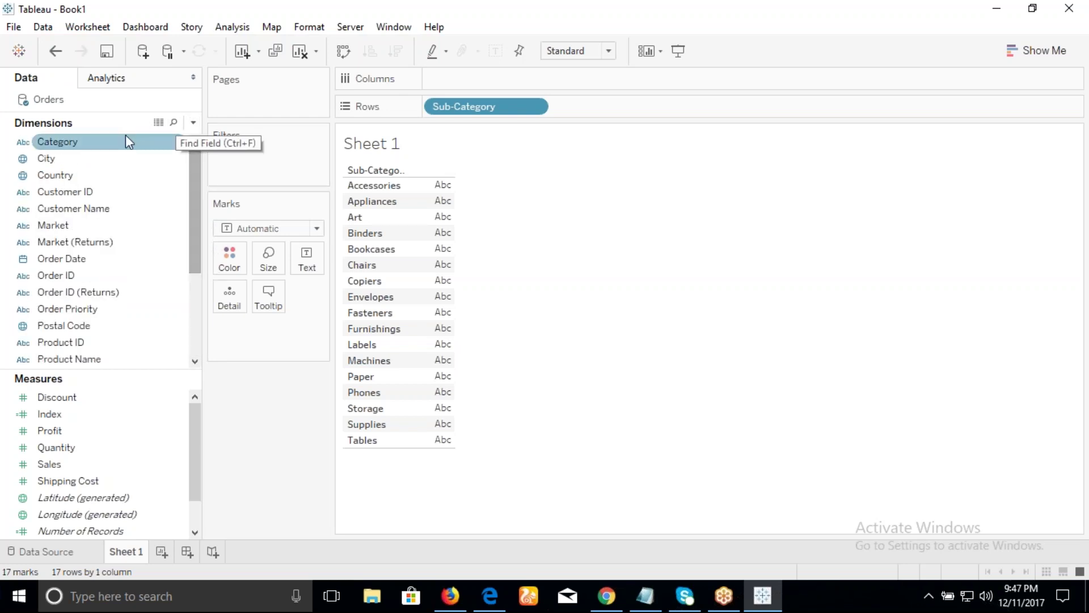
drag(191, 427, 199, 335)
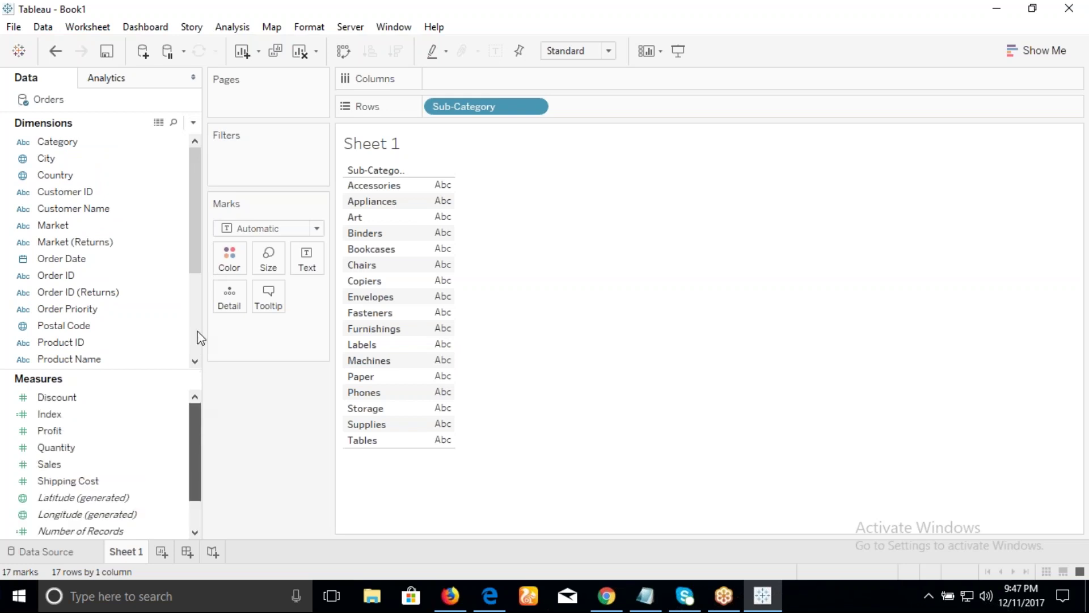
drag(192, 217, 193, 333)
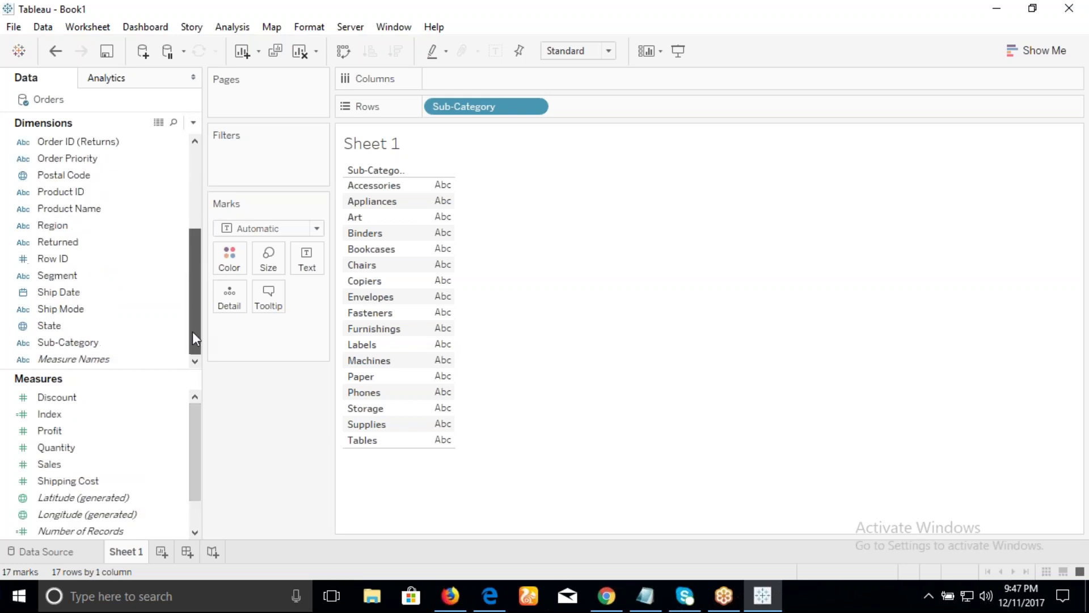
drag(192, 275, 191, 159)
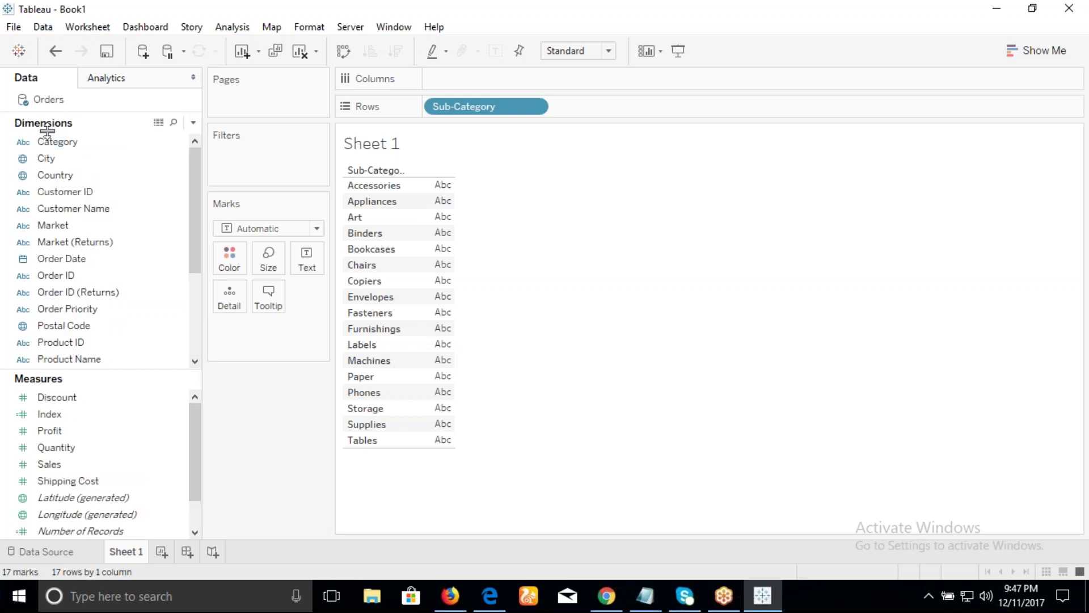
click(86, 243)
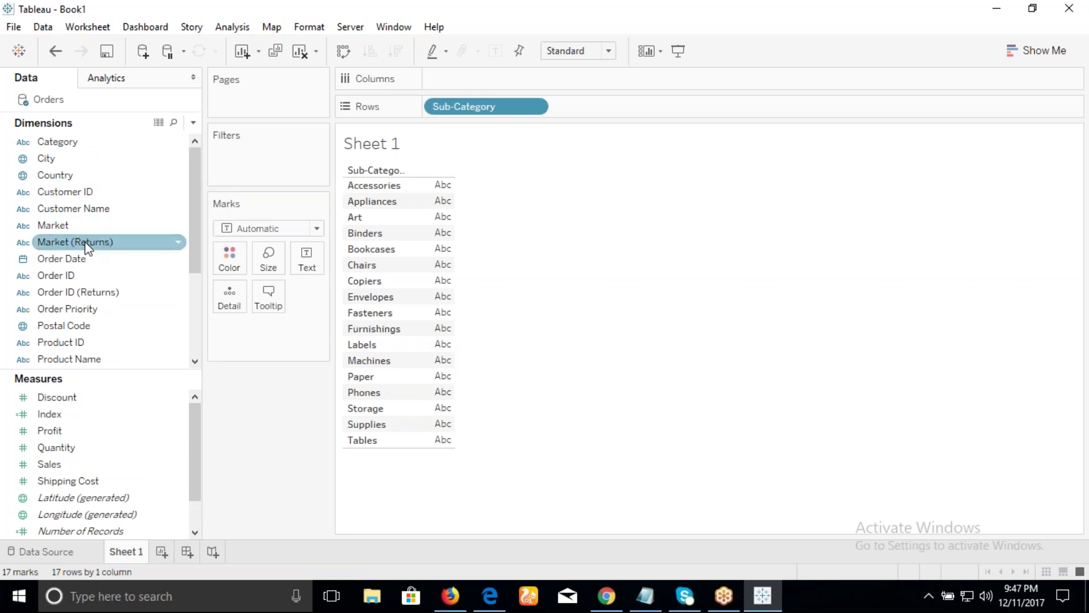
drag(194, 202, 197, 303)
click(192, 124)
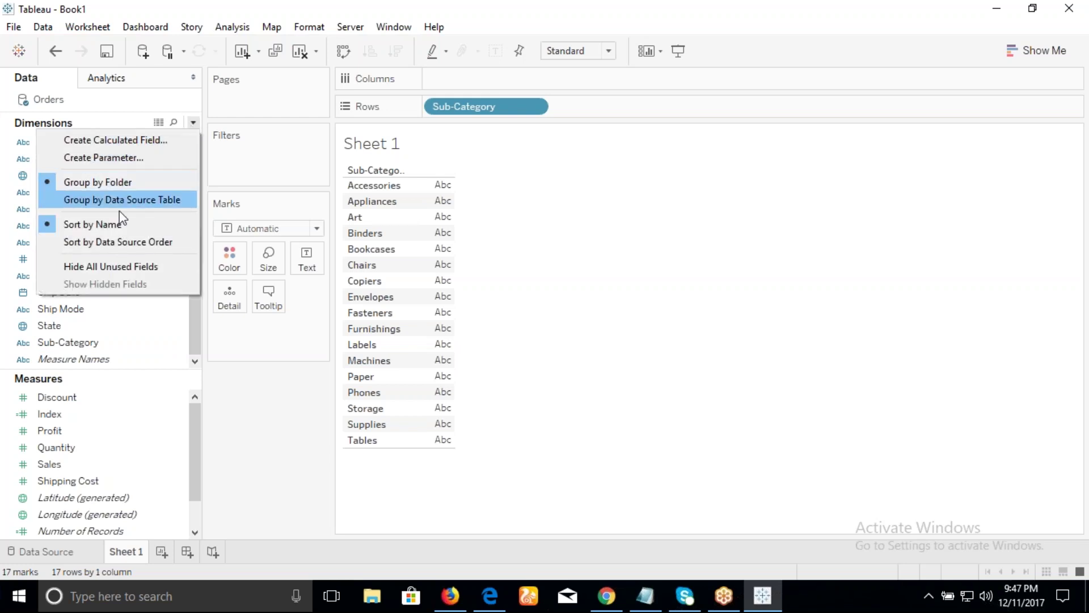
click(274, 434)
Step: Enlarge the dimensions area and create a dimension folder named Orders
drag(121, 376, 68, 480)
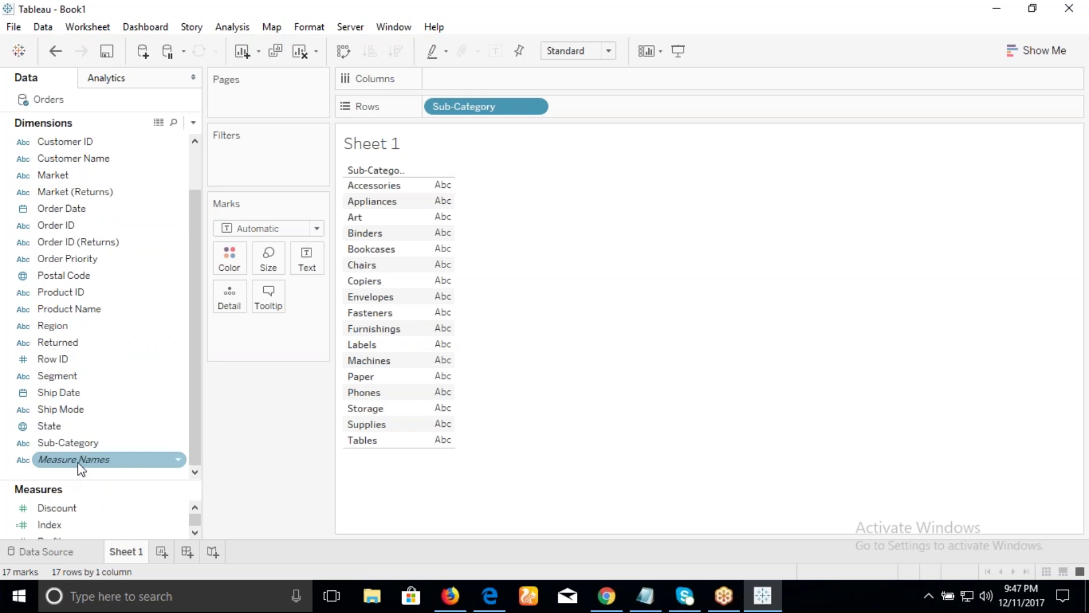
right_click(45, 475)
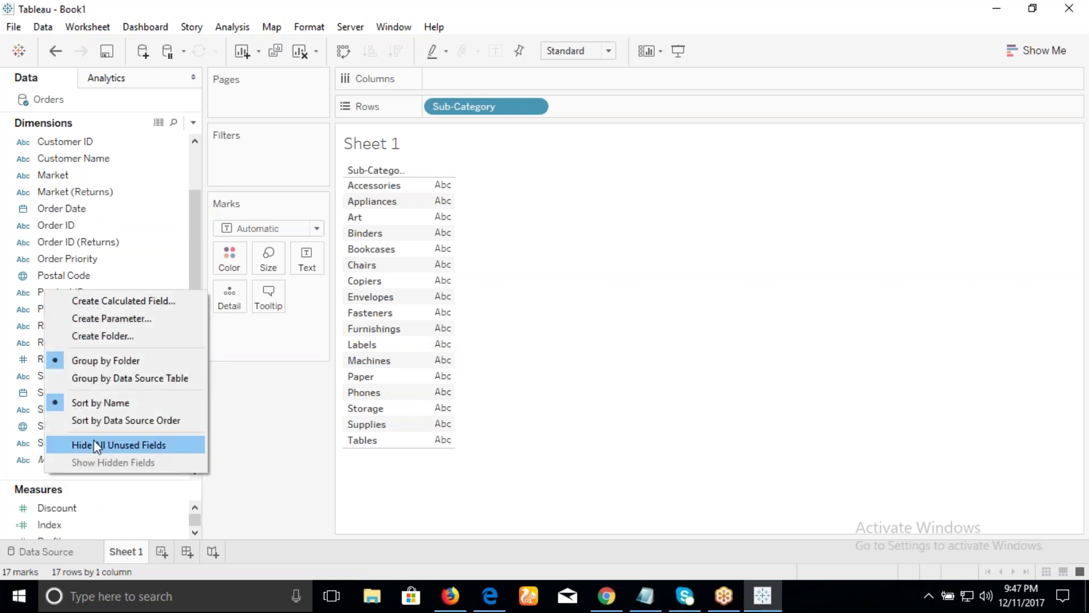
click(120, 335)
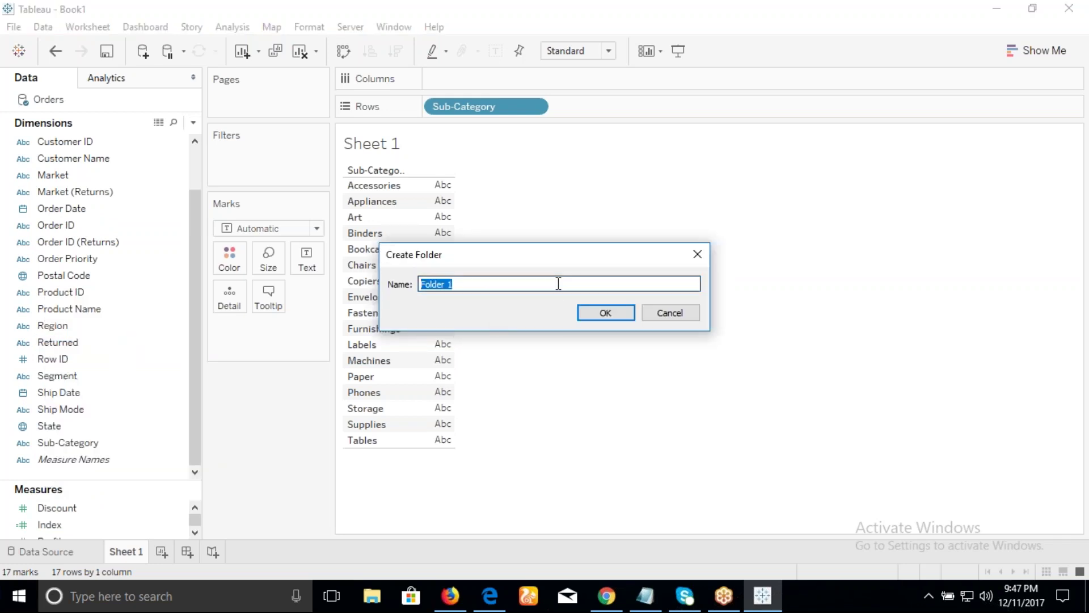
text(Orders)
click(603, 314)
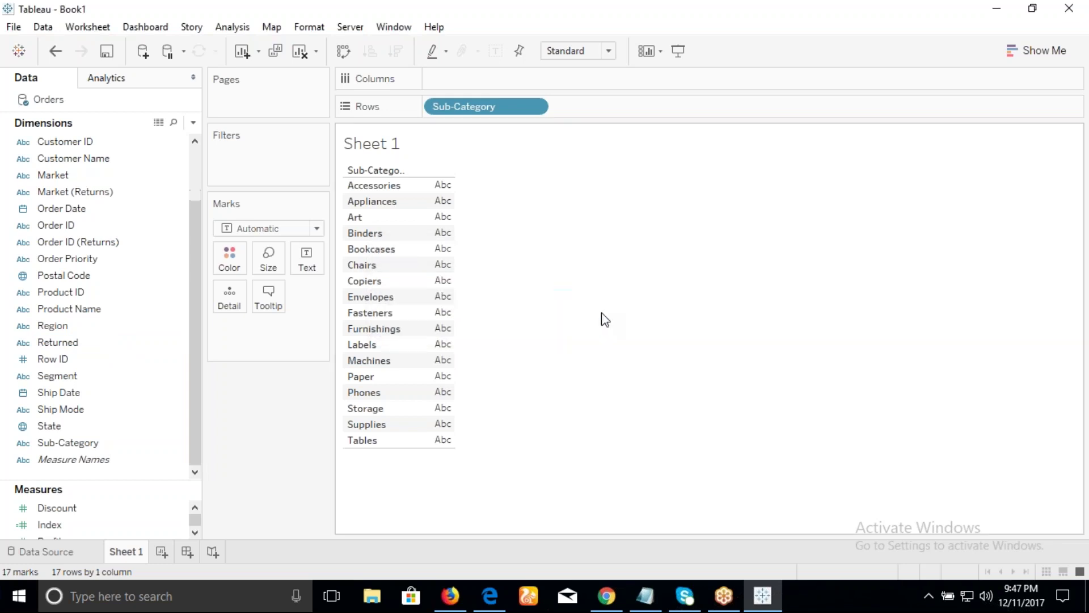
Step: Move the dimensions from Category through Market into the Orders folder and collapse the folder
scroll(197, 226, up, 2)
click(127, 162)
click(48, 176)
ctrl+click(63, 159)
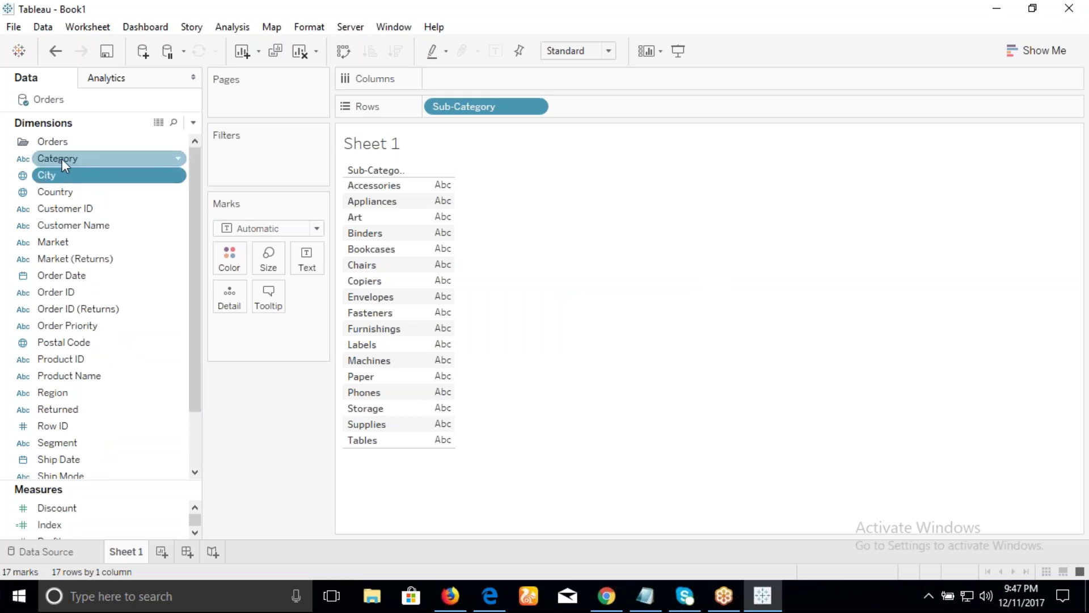
shift+click(64, 243)
drag(62, 214, 49, 143)
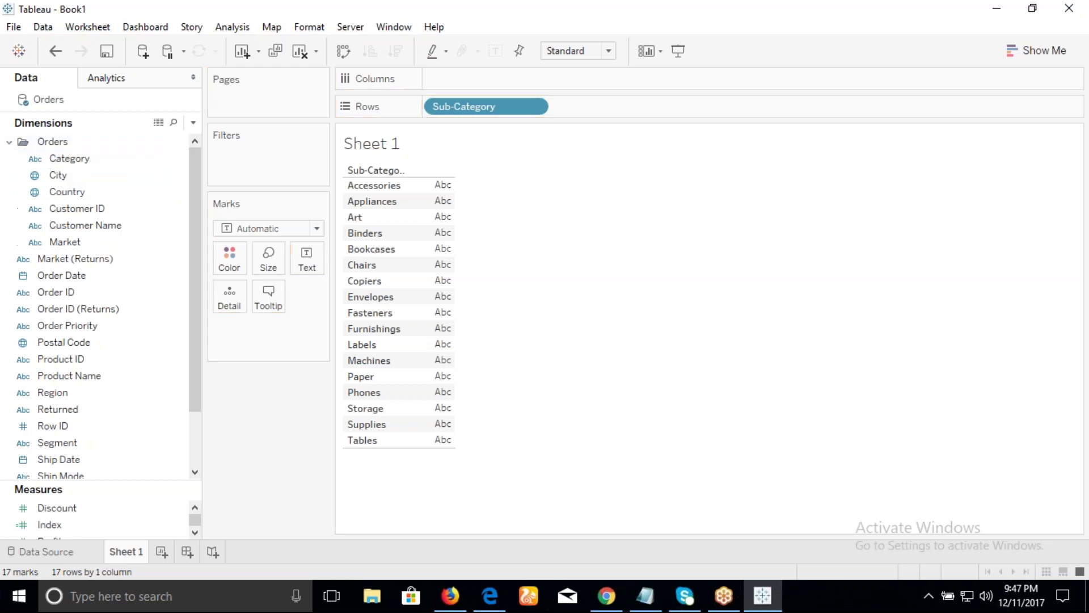
click(9, 142)
Step: Move Order Date, Order ID, Order Priority, Postal Code and Sub-Category into the Orders folder
click(59, 175)
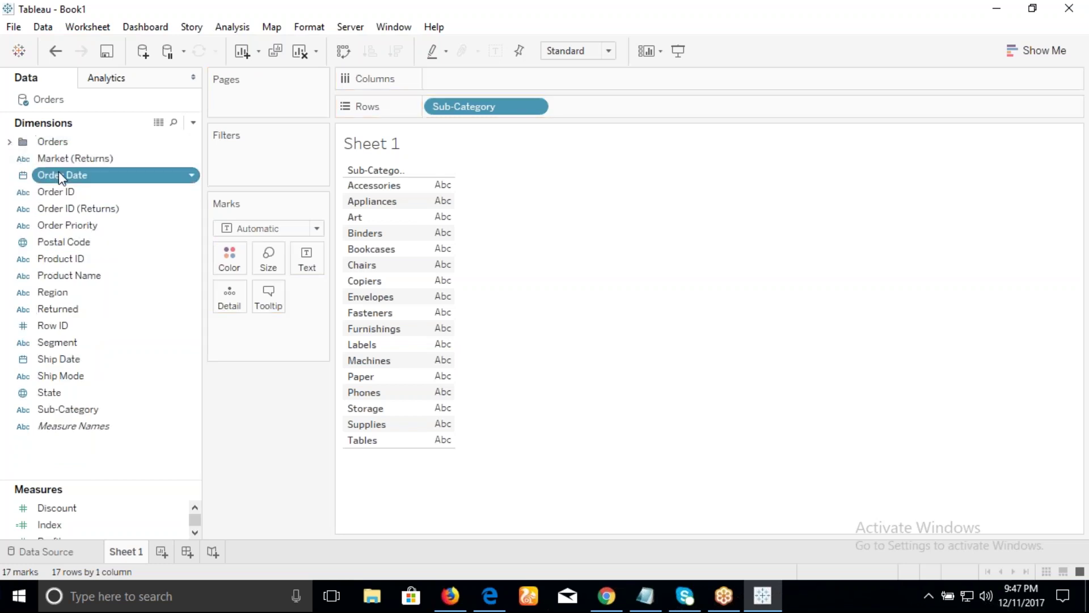
ctrl+click(59, 192)
ctrl+click(86, 225)
ctrl+click(82, 242)
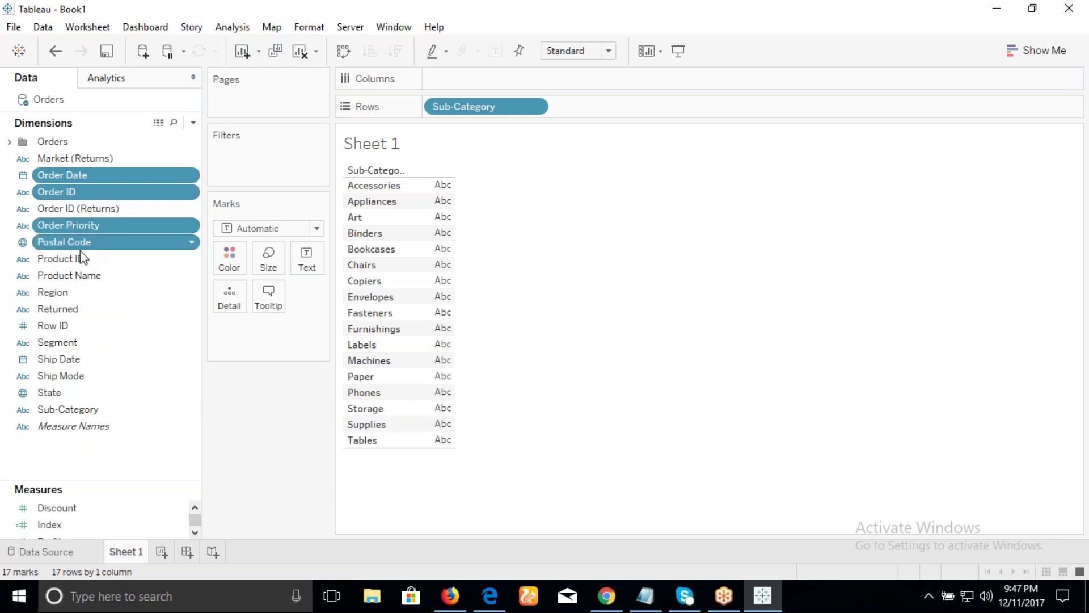
ctrl+click(70, 405)
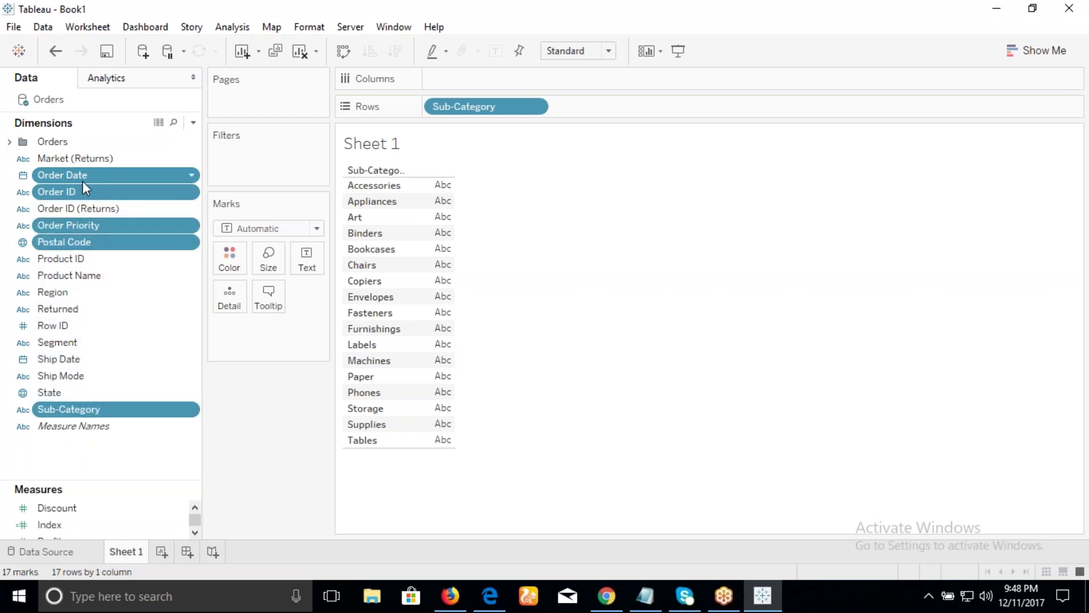
drag(79, 180, 54, 142)
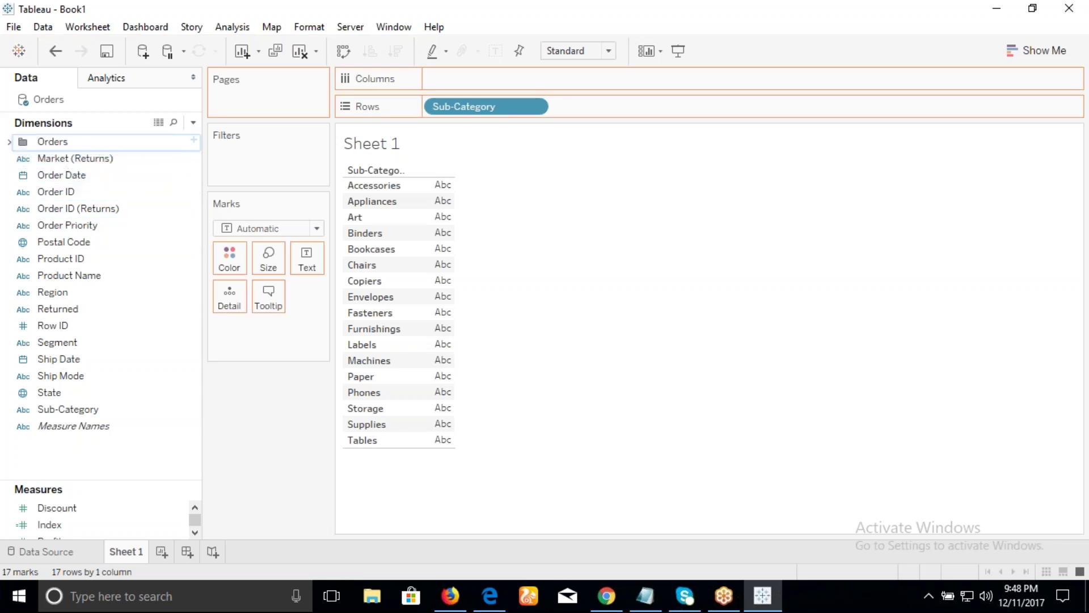
Step: Move all the dimensions from Product ID through State into the Orders folder
click(83, 195)
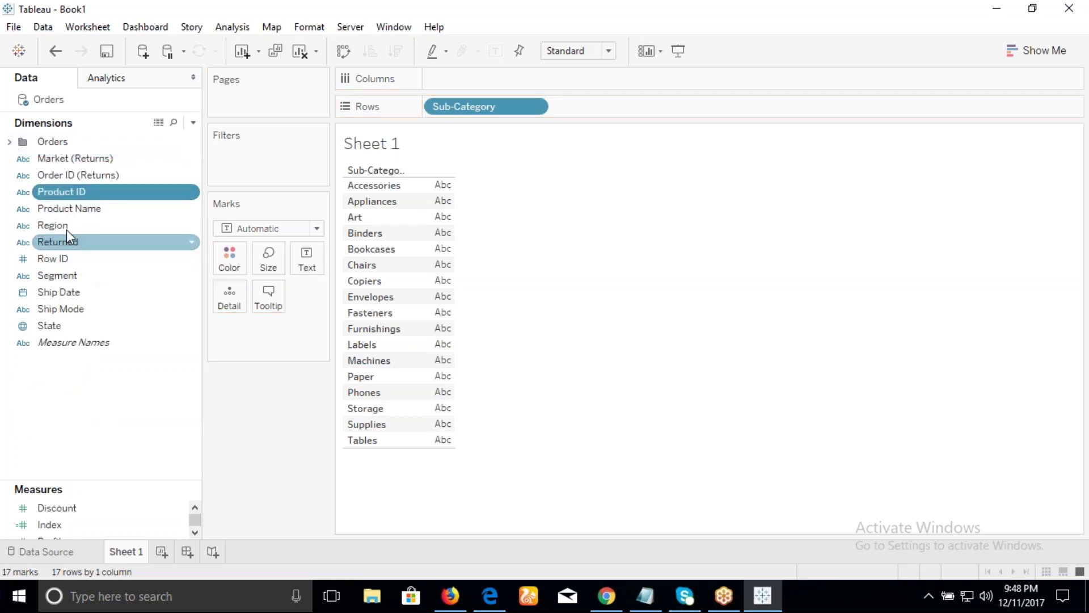
shift+click(59, 325)
drag(59, 311, 52, 141)
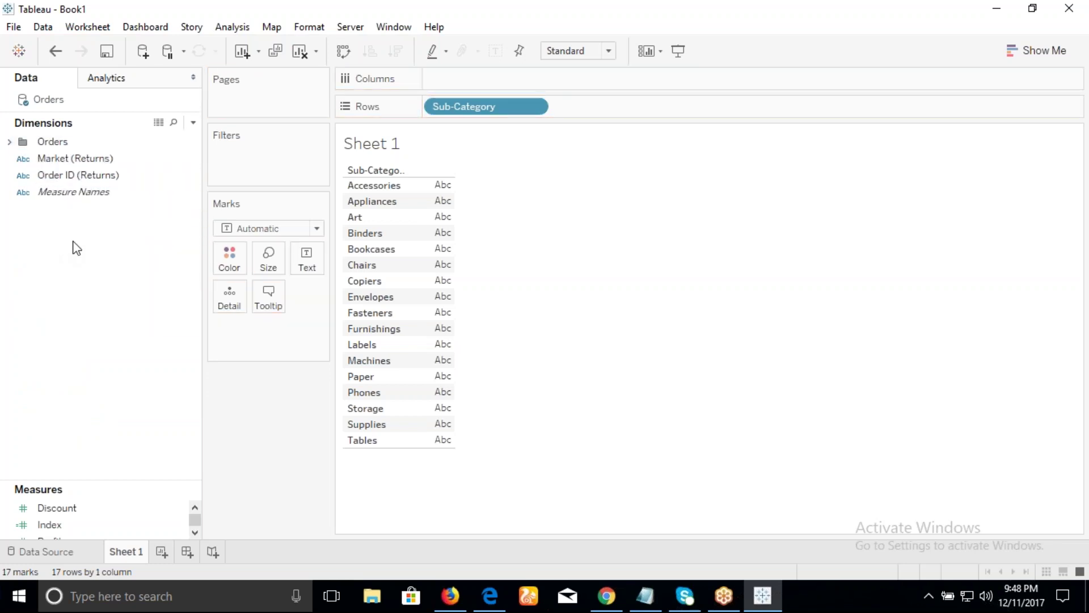
Step: Create a second dimension folder named Returns
right_click(47, 218)
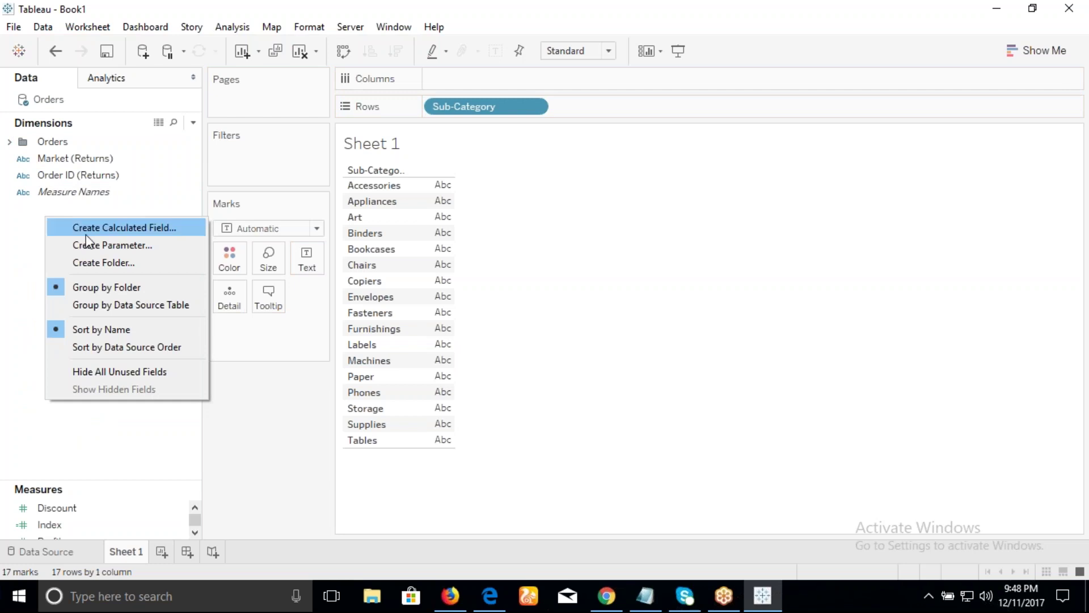
click(107, 262)
text(R)
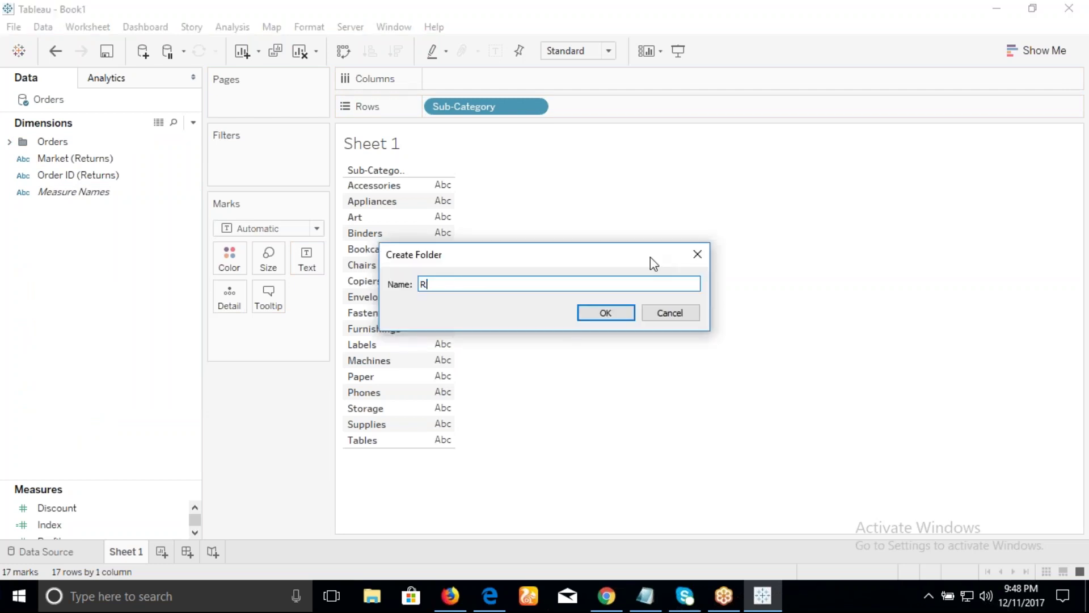
text(eturns)
click(604, 313)
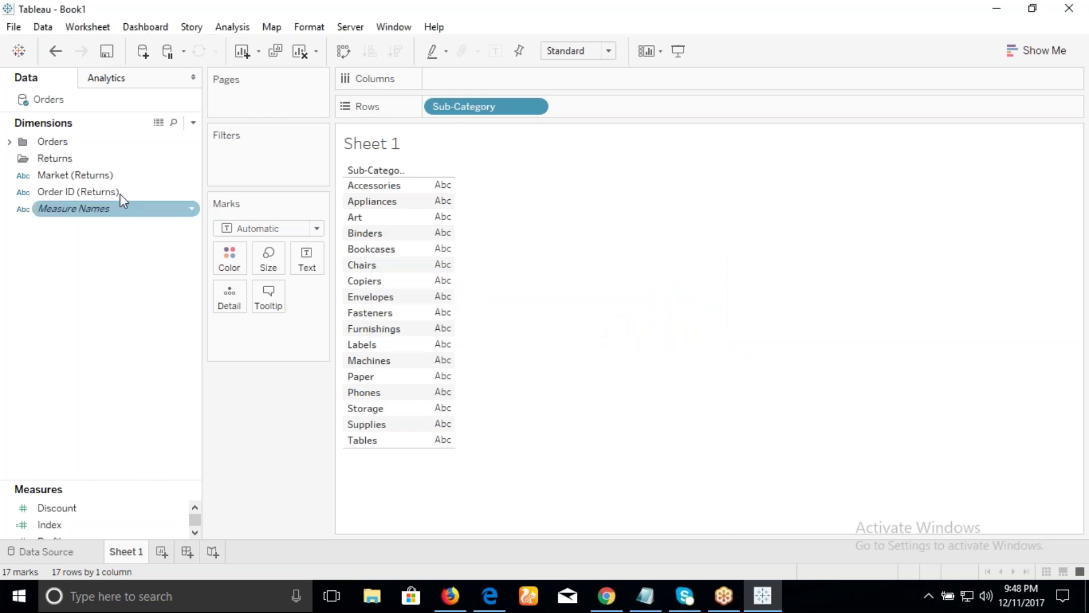
Step: Move Market (Returns) and Order ID (Returns) into the Returns folder and collapse the folder
click(80, 176)
ctrl+click(86, 192)
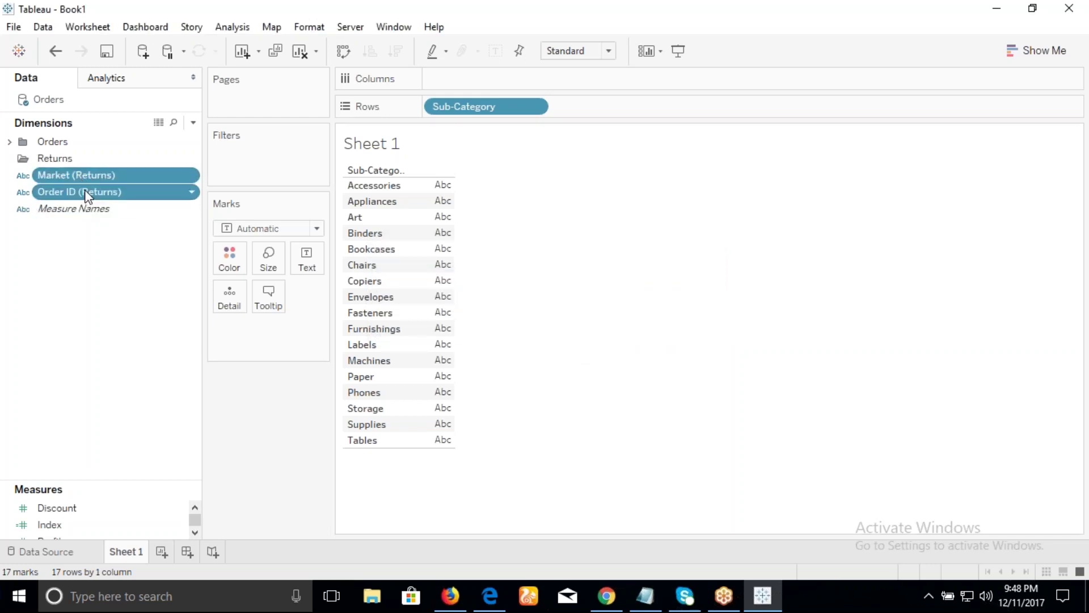
drag(85, 190, 68, 159)
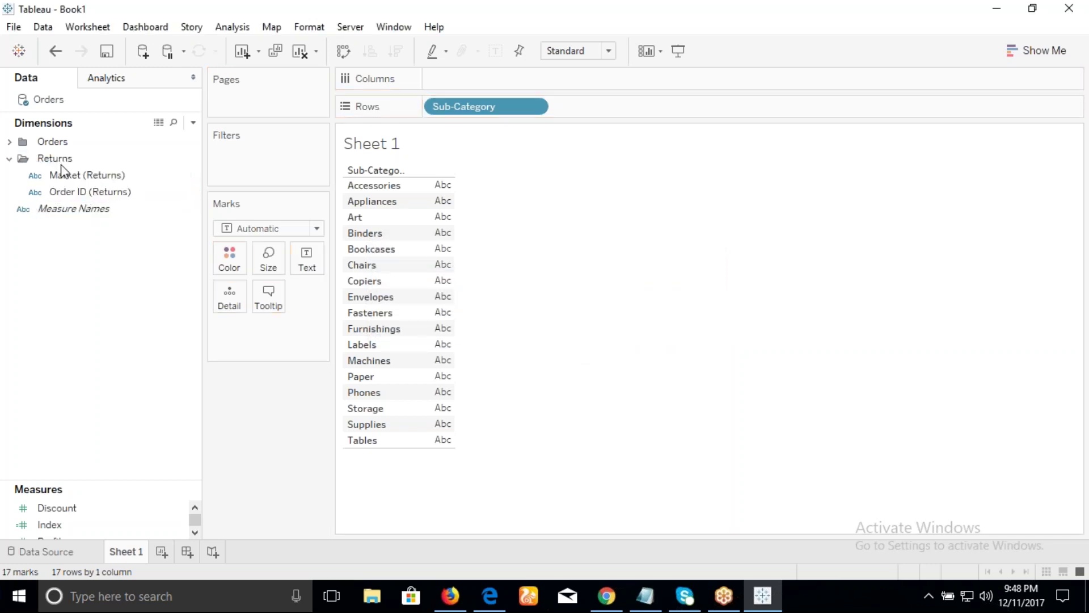
click(11, 160)
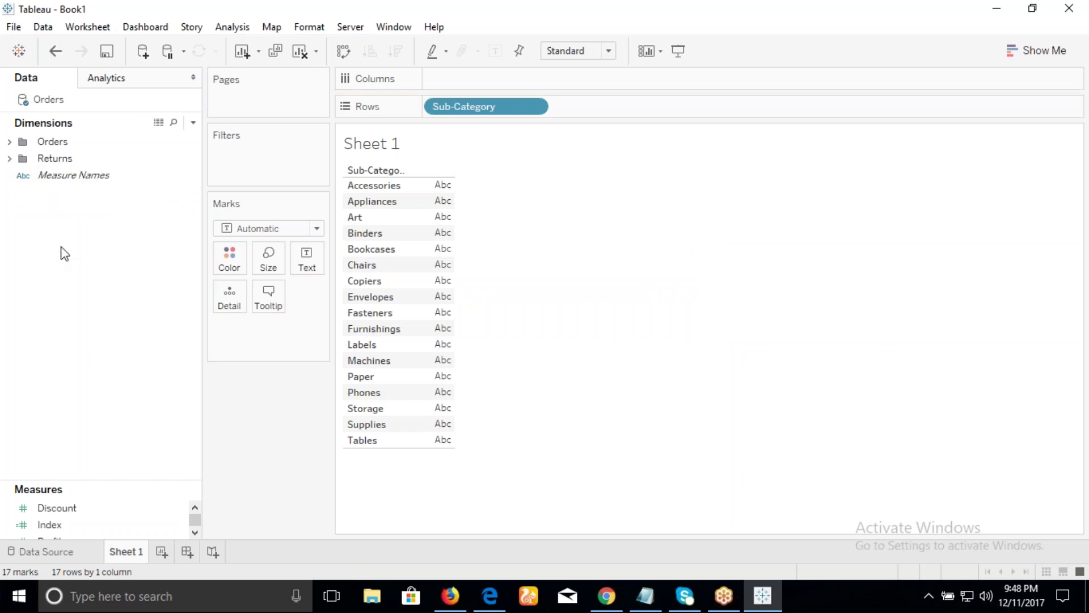
Step: Create a parameter named Calculated Fields, keeping the Float data type, current value 1 and all allowable values
right_click(61, 204)
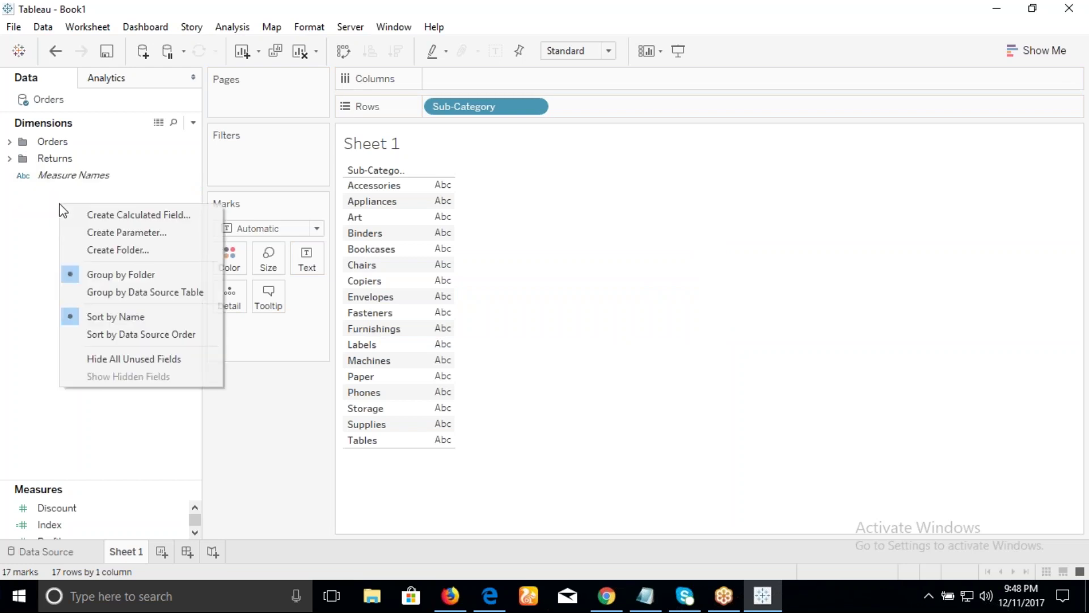
click(135, 234)
text(C)
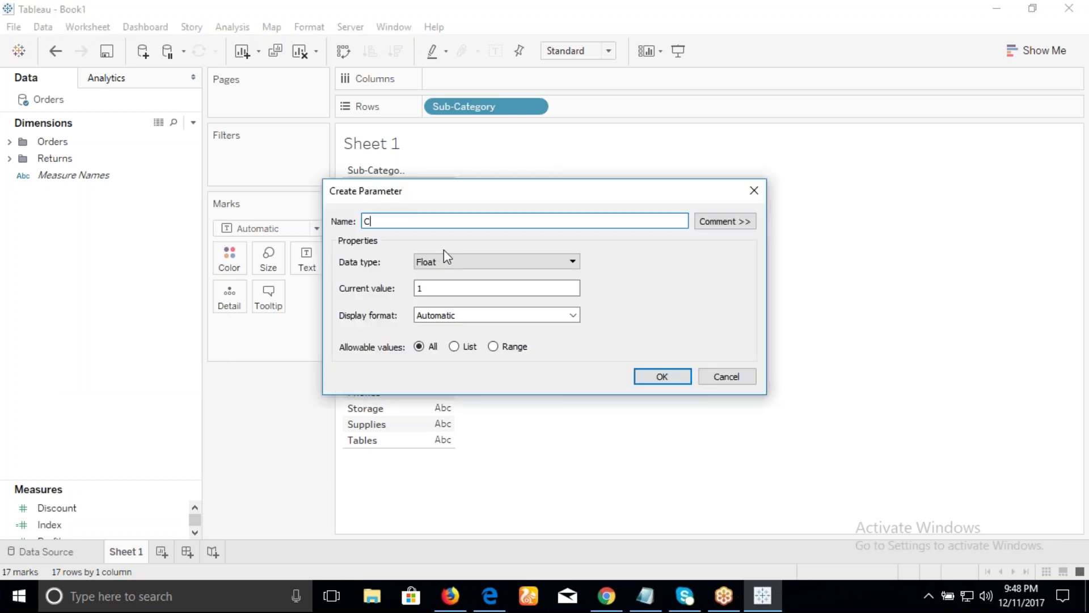
text(alculated Fields)
click(665, 379)
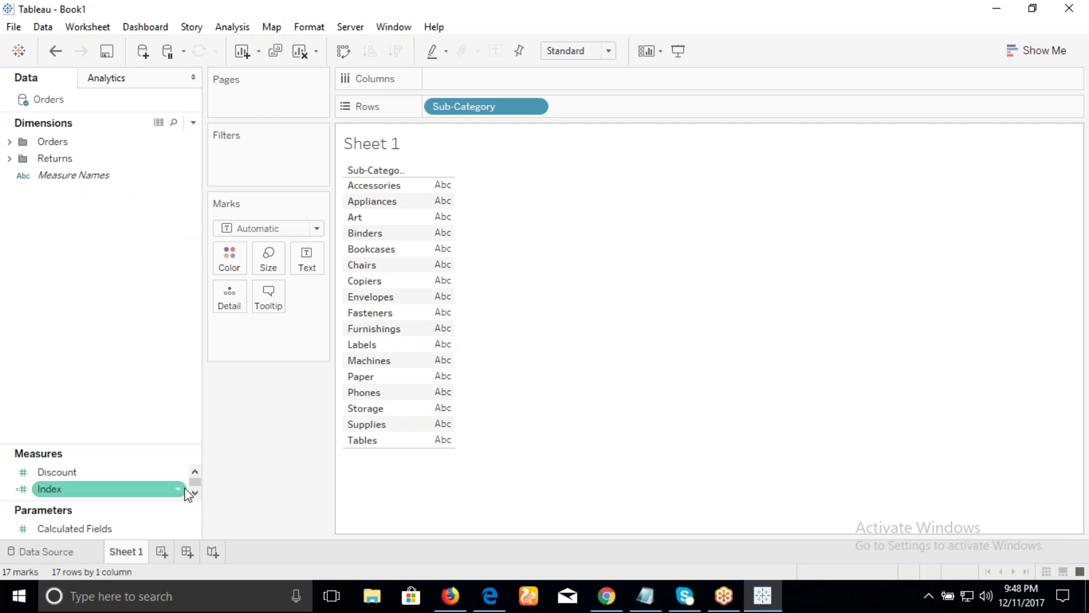
Step: Resize the data pane sections to give Measures and Parameters more room, and check the fields in the Returns folder
drag(125, 440, 126, 317)
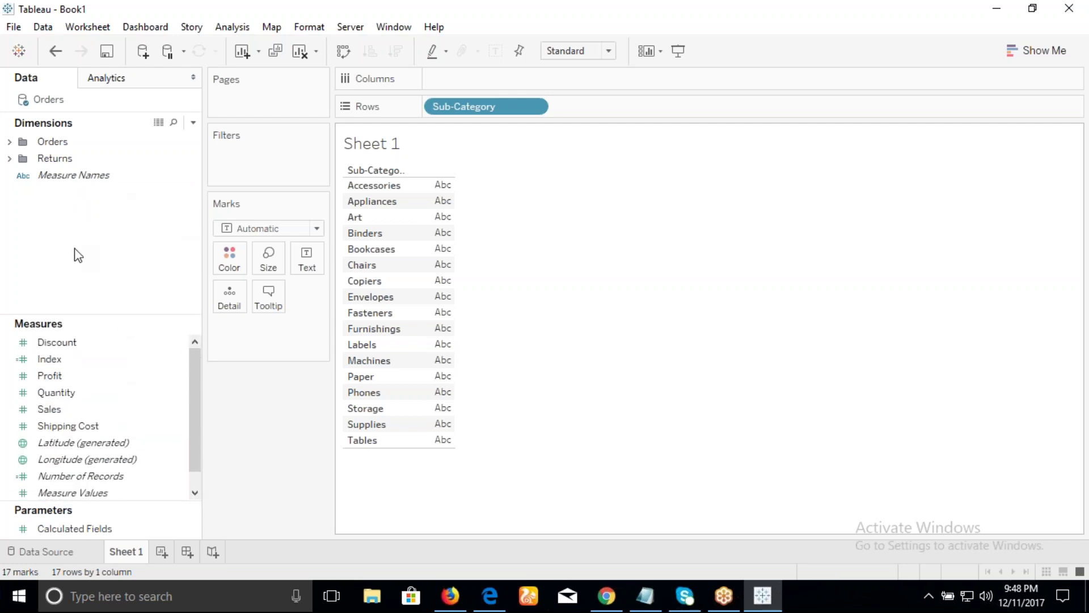
click(11, 159)
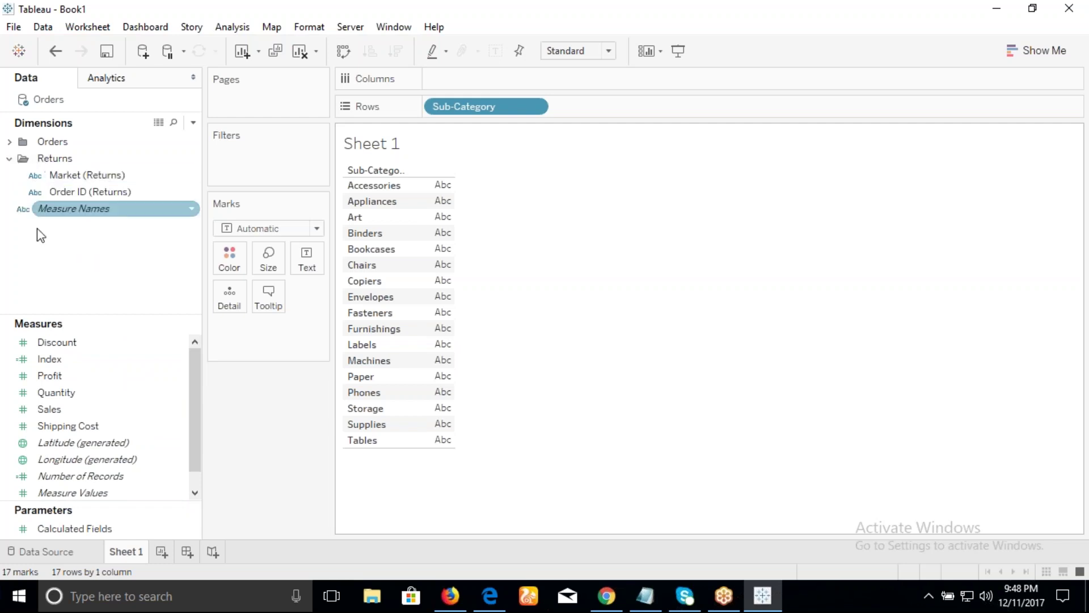
click(7, 158)
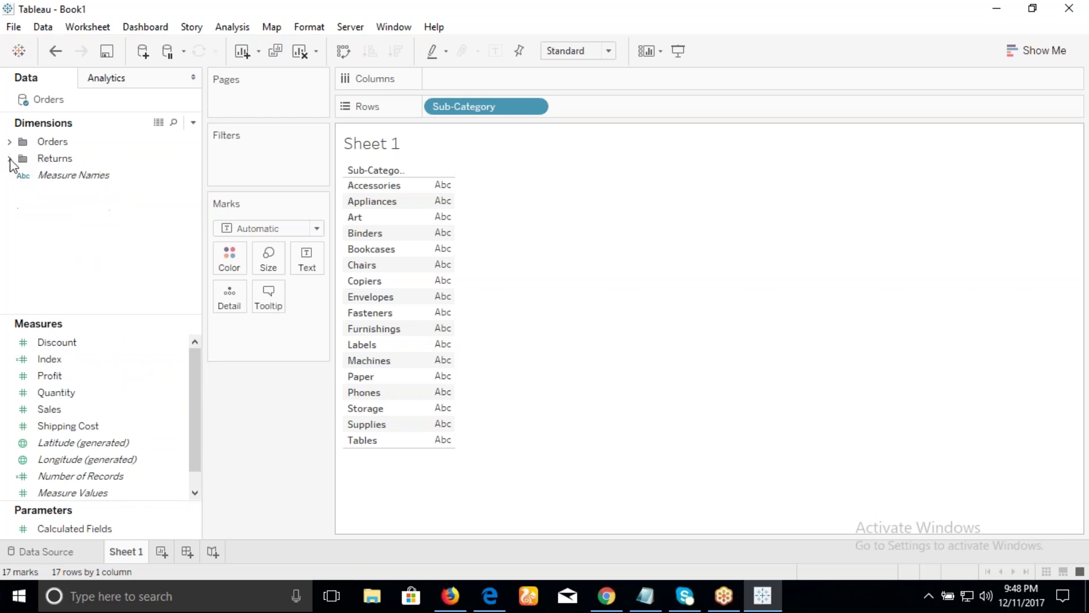
mouse_move(194, 372)
mouse_down()
mouse_move(210, 429)
mouse_move(203, 357)
mouse_up()
drag(48, 315, 46, 230)
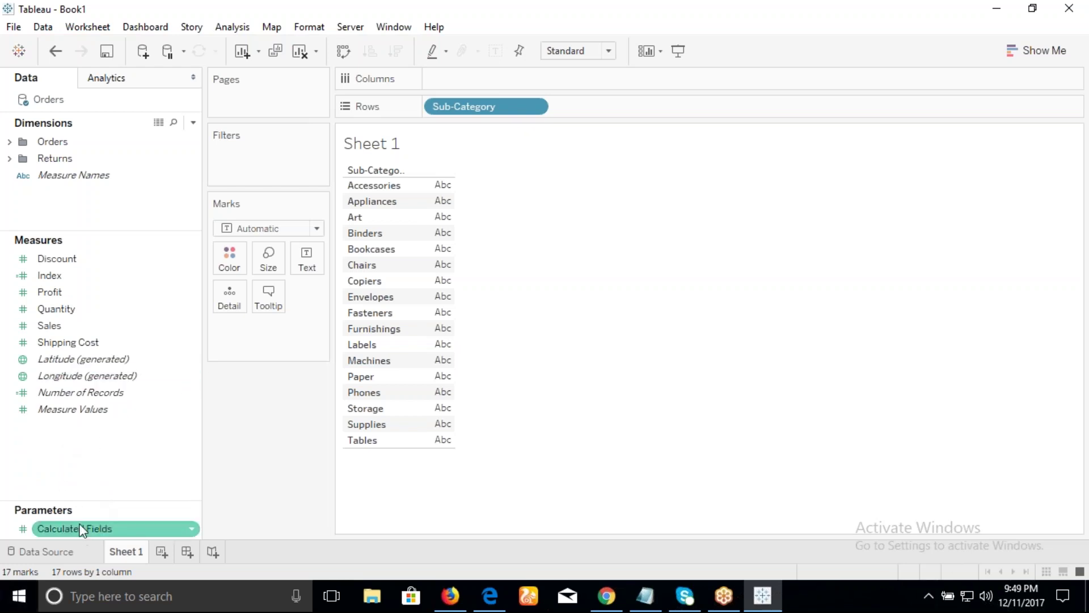
drag(79, 513, 75, 482)
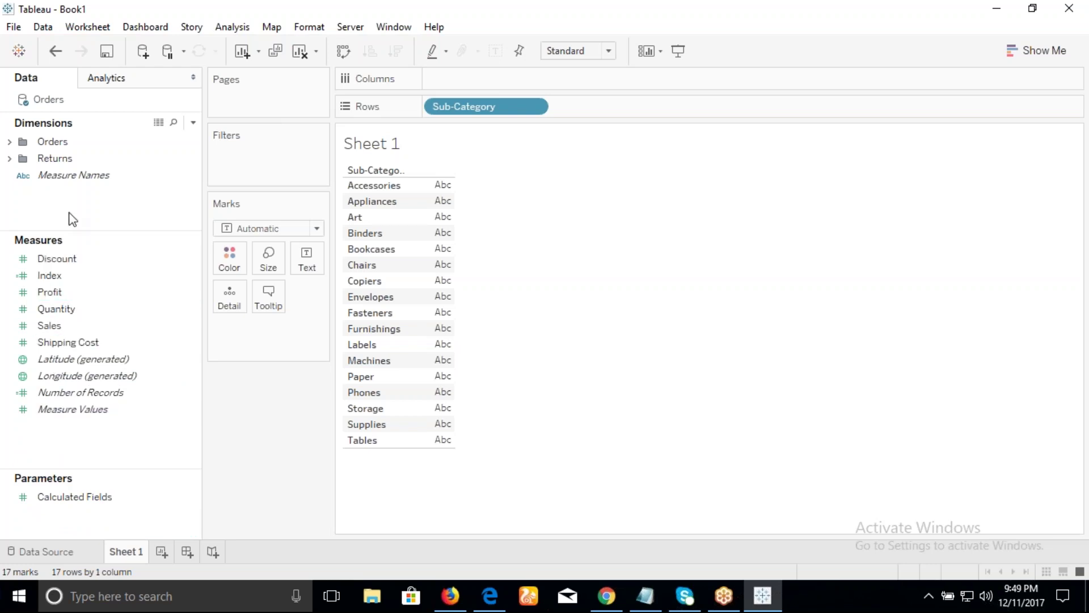
Step: Create a dimension folder named Calculated Field
right_click(68, 195)
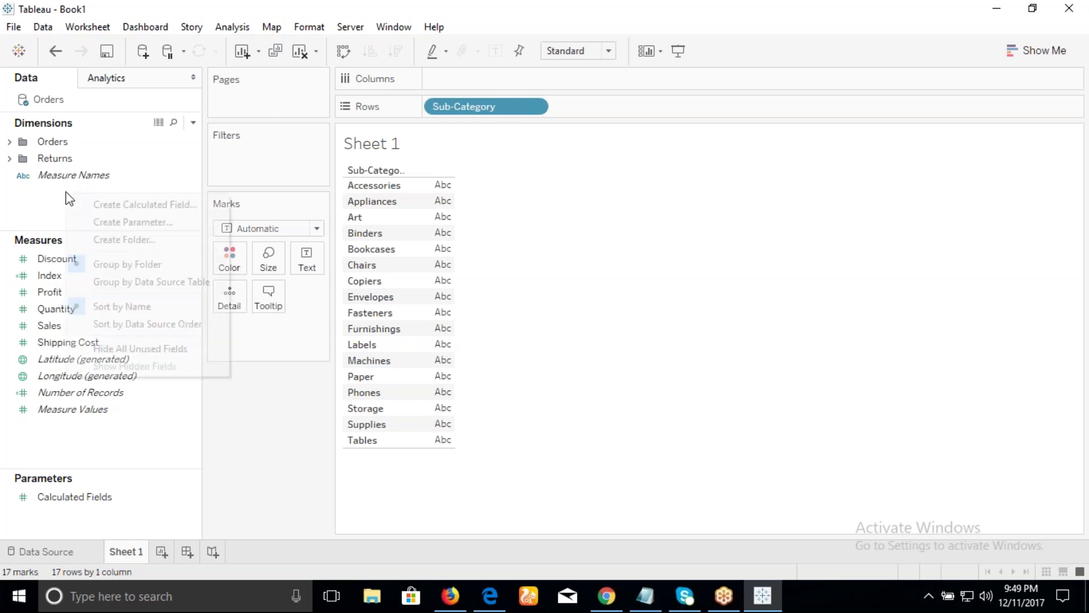
click(141, 241)
text(Calculated F)
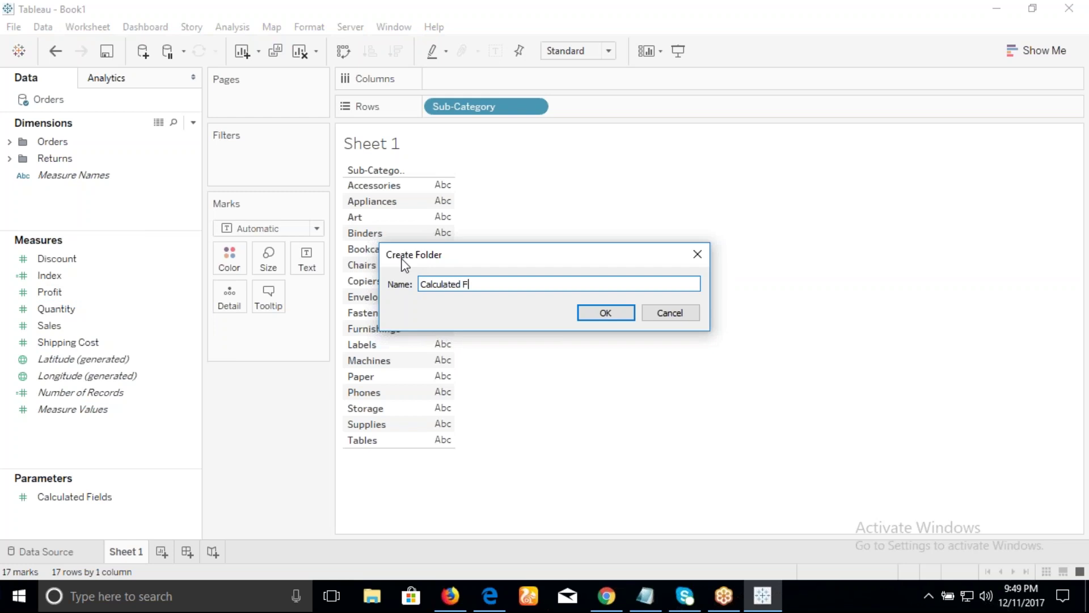
text(ield)
click(610, 312)
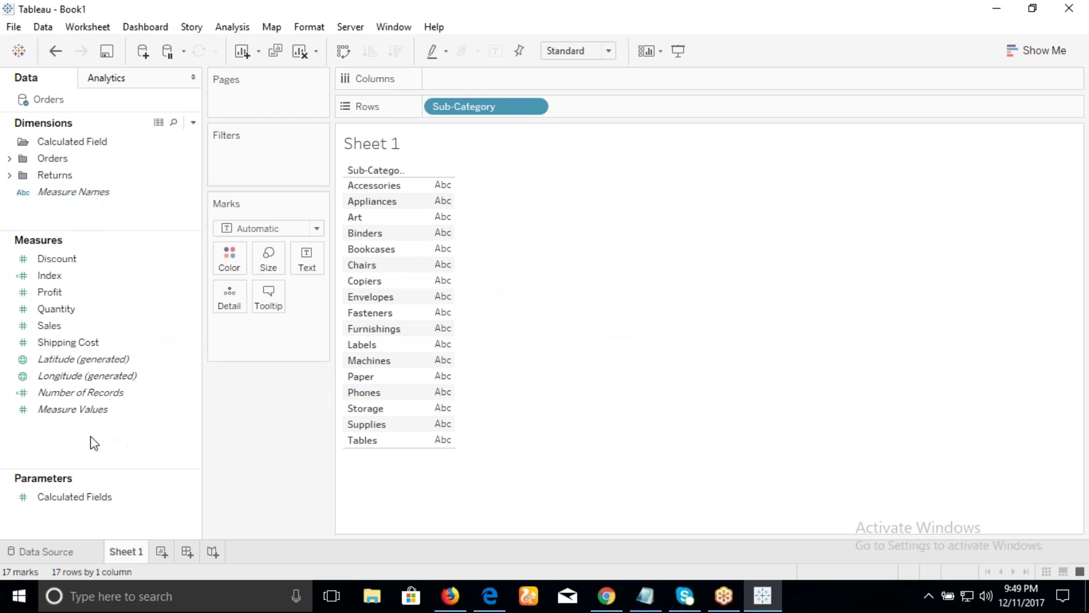
Step: Create a folder named Order among the measures
right_click(57, 445)
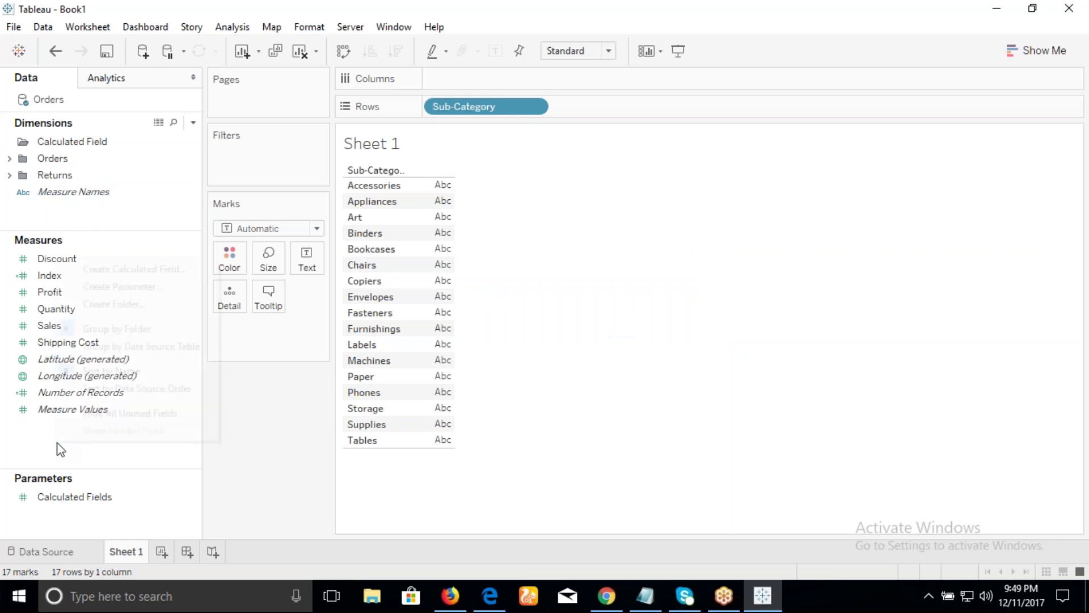
click(128, 303)
text(O)
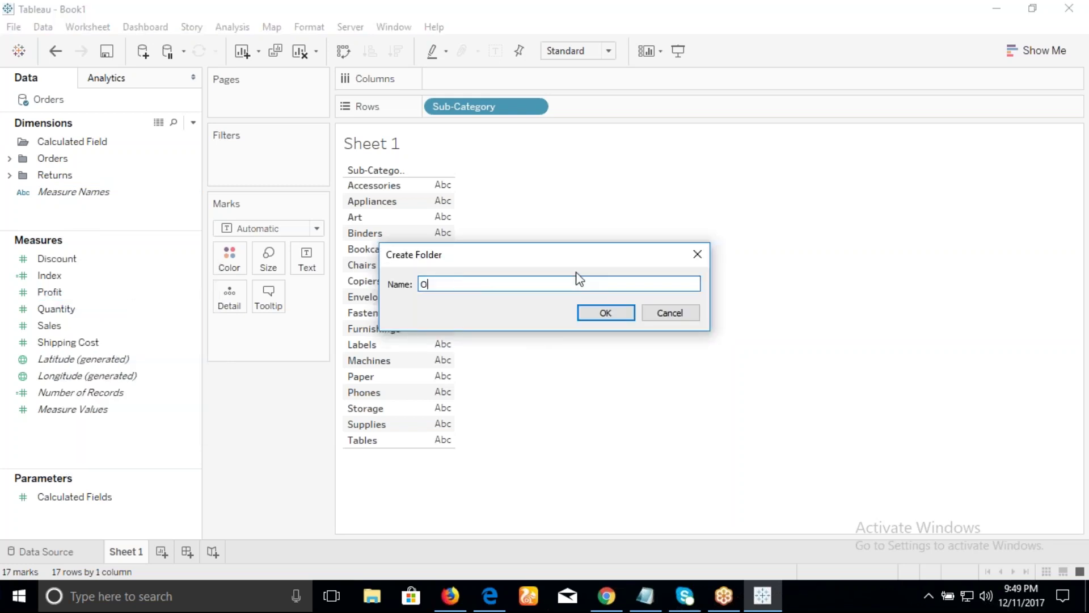
text(rder)
click(605, 314)
Step: Move Discount, Profit, Quantity, Sales and Shipping Cost into the Order measures folder and collapse the folder
click(67, 277)
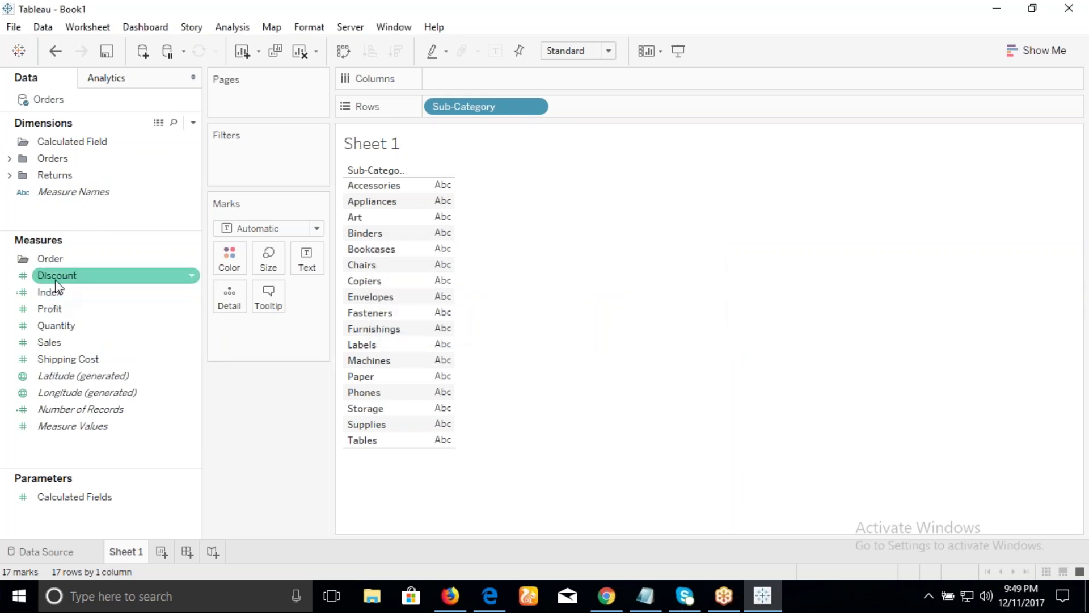
shift+click(54, 328)
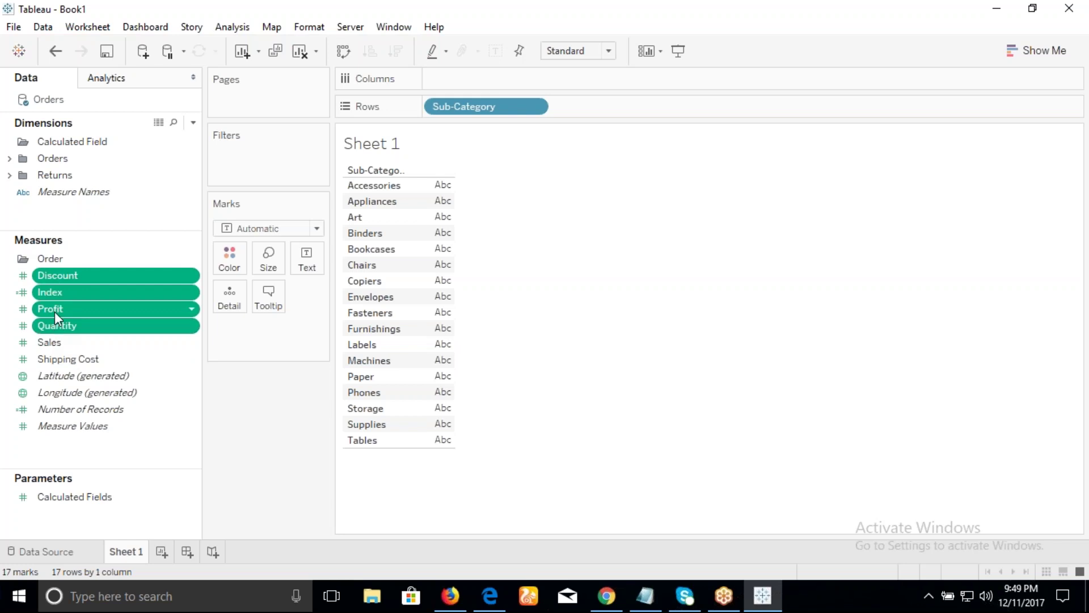
click(75, 273)
ctrl+click(66, 309)
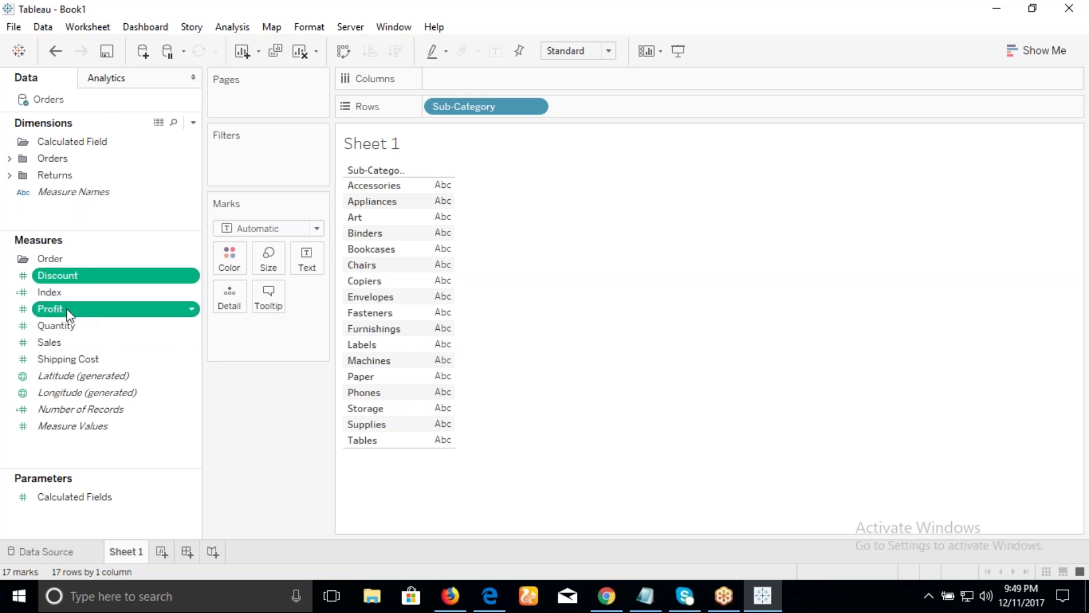
ctrl+click(67, 326)
ctrl+click(67, 342)
ctrl+click(68, 359)
drag(67, 335, 57, 258)
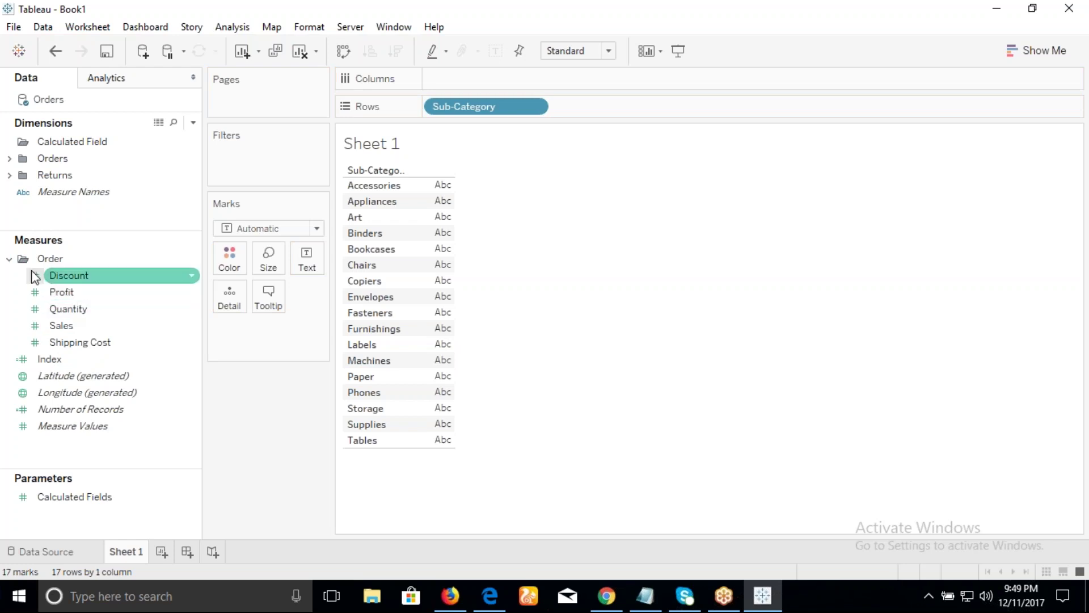
click(9, 258)
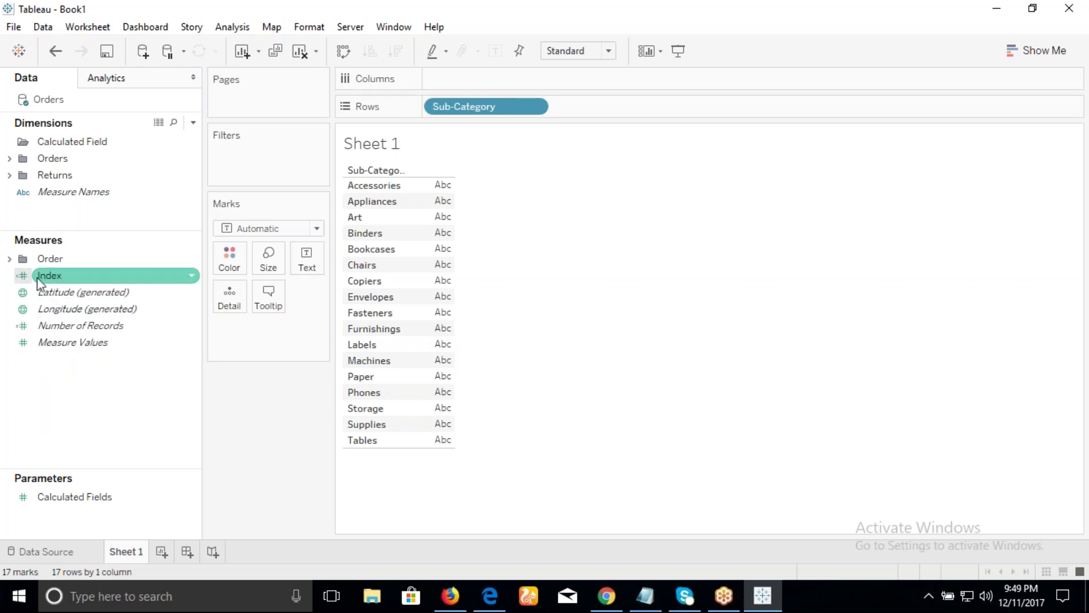
Step: Create a second measures folder named Calculated Field
click(57, 278)
right_click(55, 369)
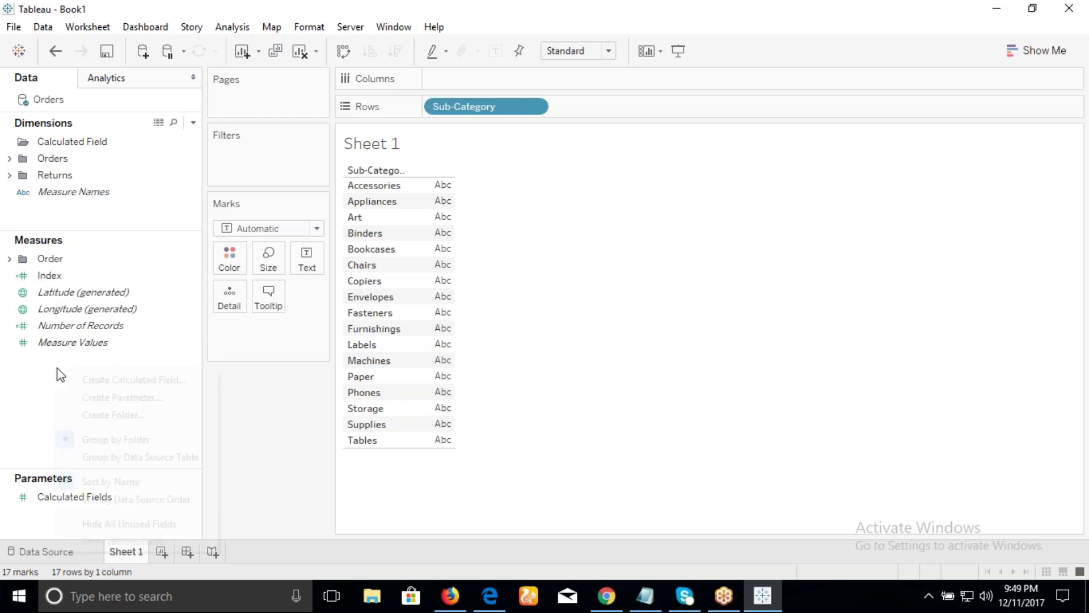
click(127, 414)
text(Calculated Field)
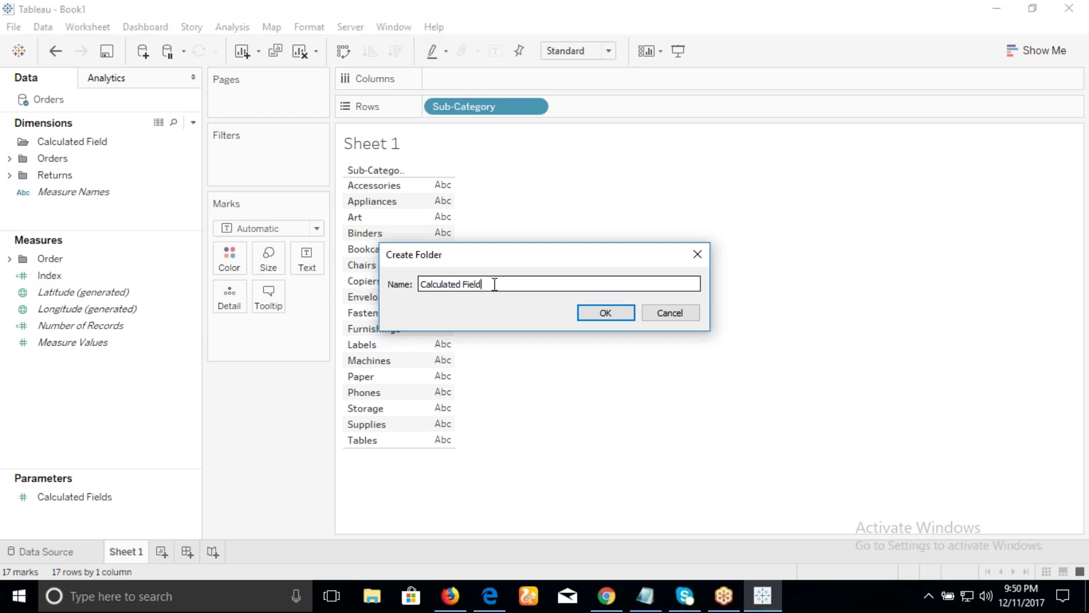
click(603, 313)
Step: Move the Index measure into the Calculated Field measures folder and collapse the folder
click(87, 293)
drag(57, 296, 53, 259)
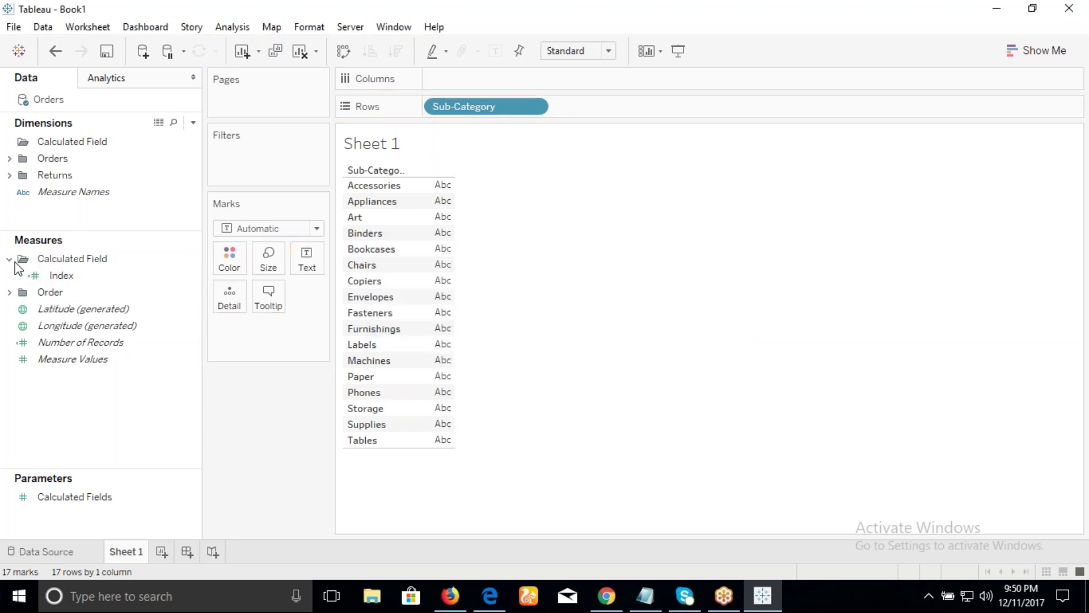
click(9, 259)
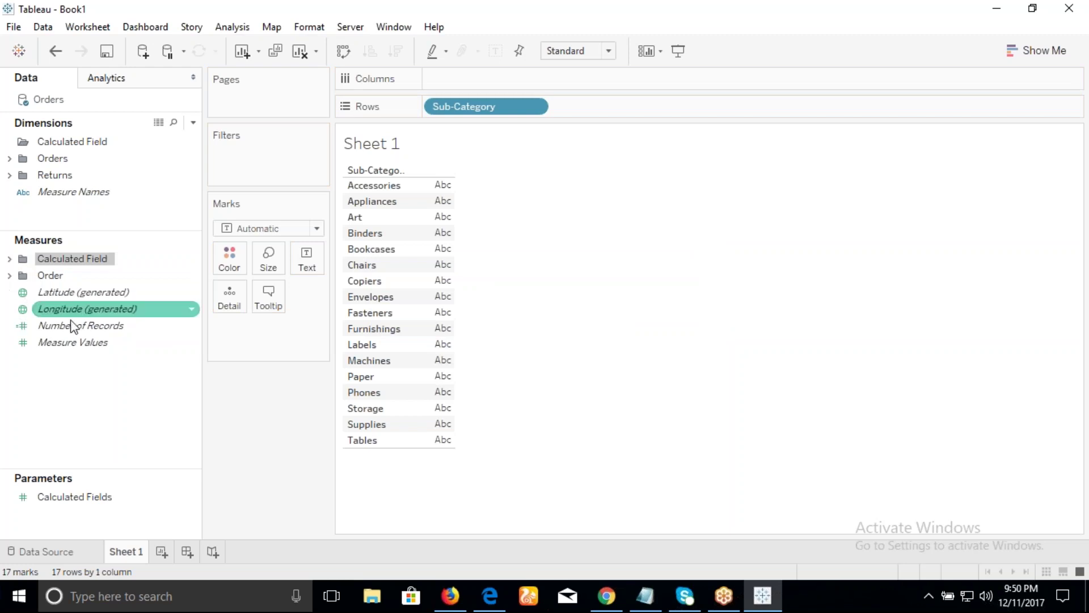
Step: Examine the fields inside the Returns dimension folder and collapse it again
click(145, 331)
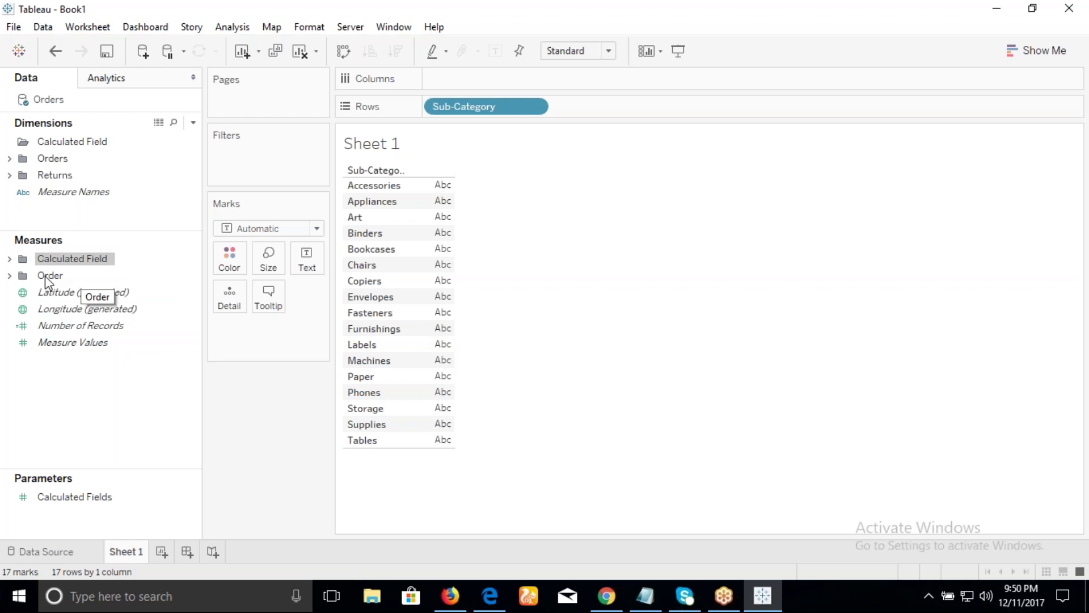
click(10, 175)
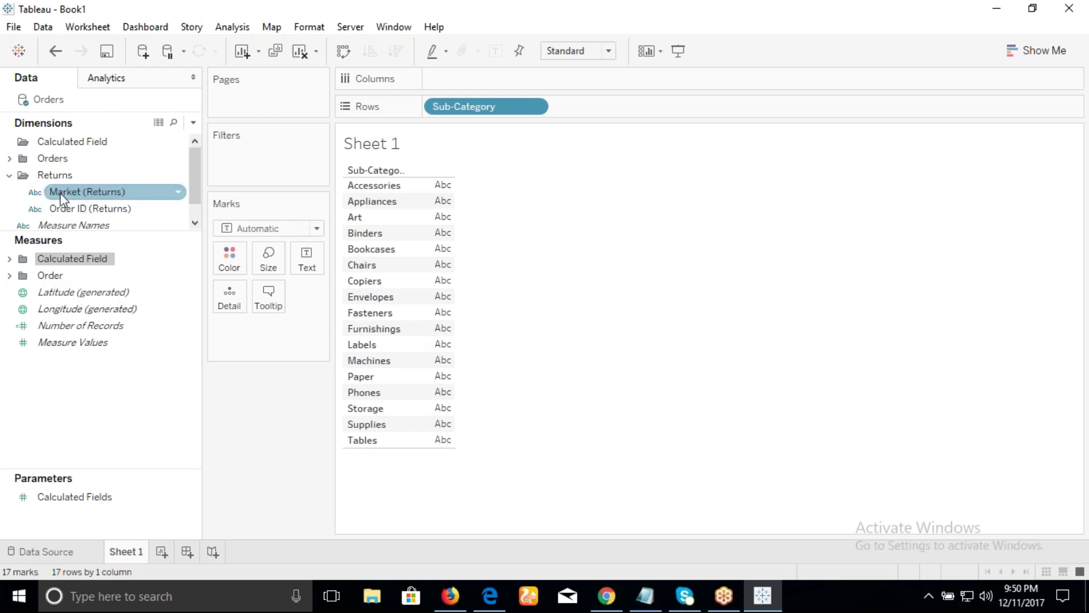
click(10, 175)
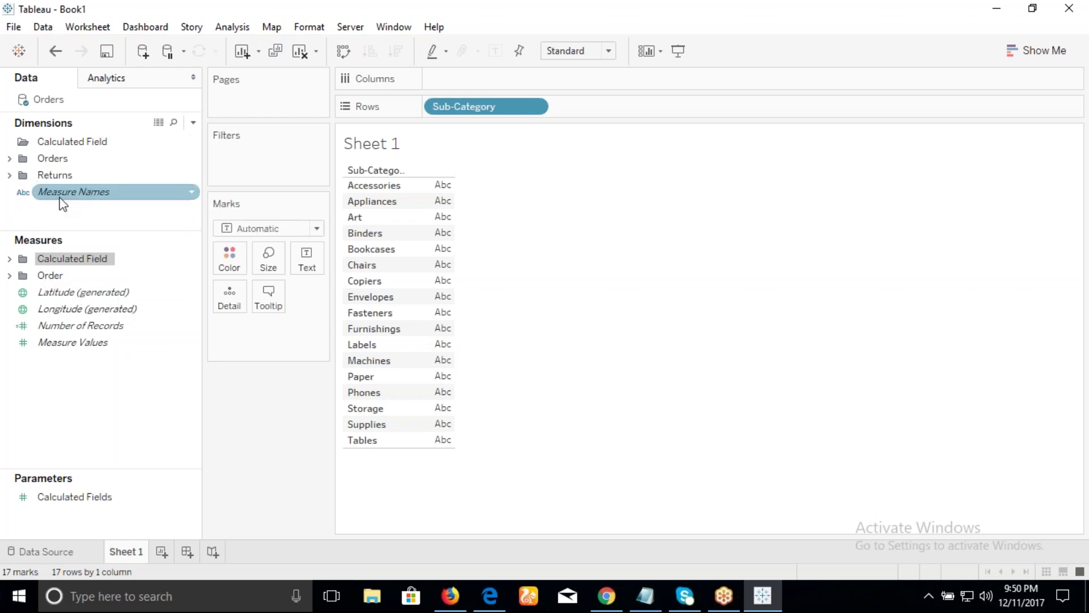
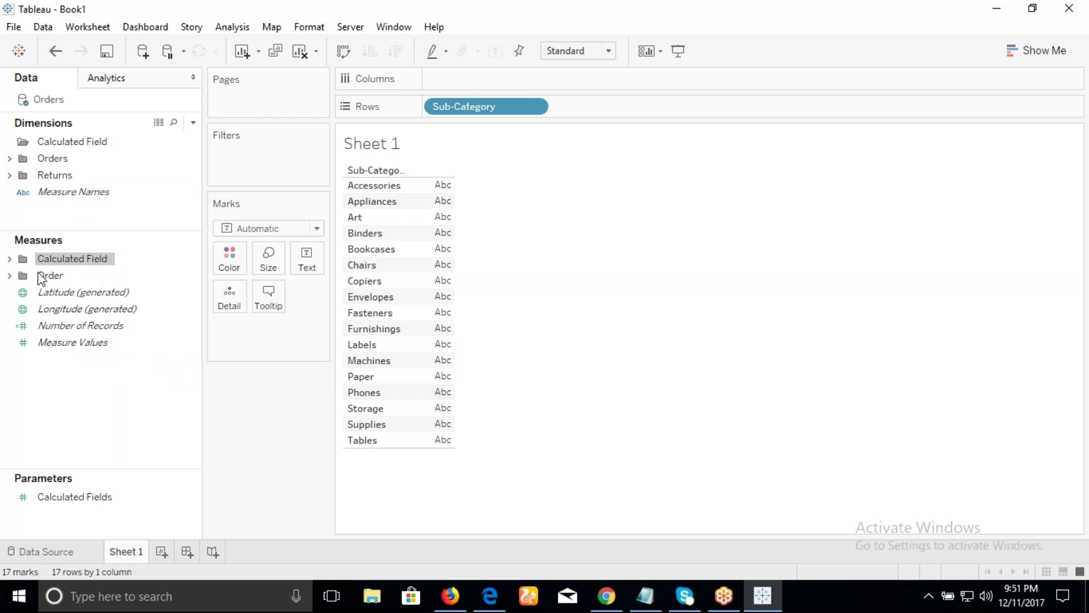
Step: Add Index from the Calculated Field folder to the rows as a discrete field ahead of Sub-Category and make the rows slightly taller
click(9, 259)
drag(52, 275, 569, 115)
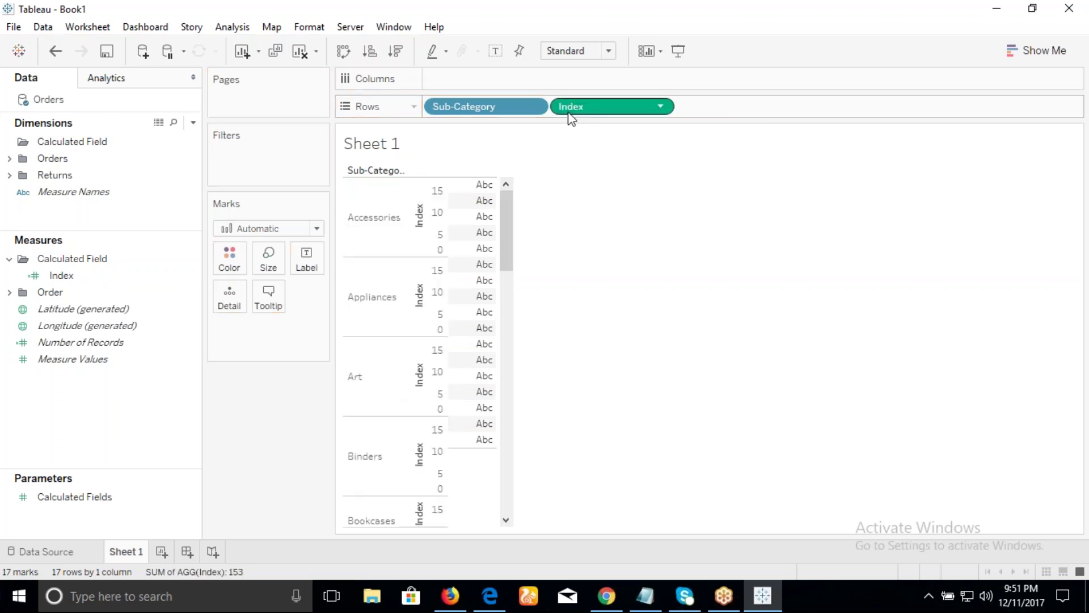
click(661, 108)
click(587, 259)
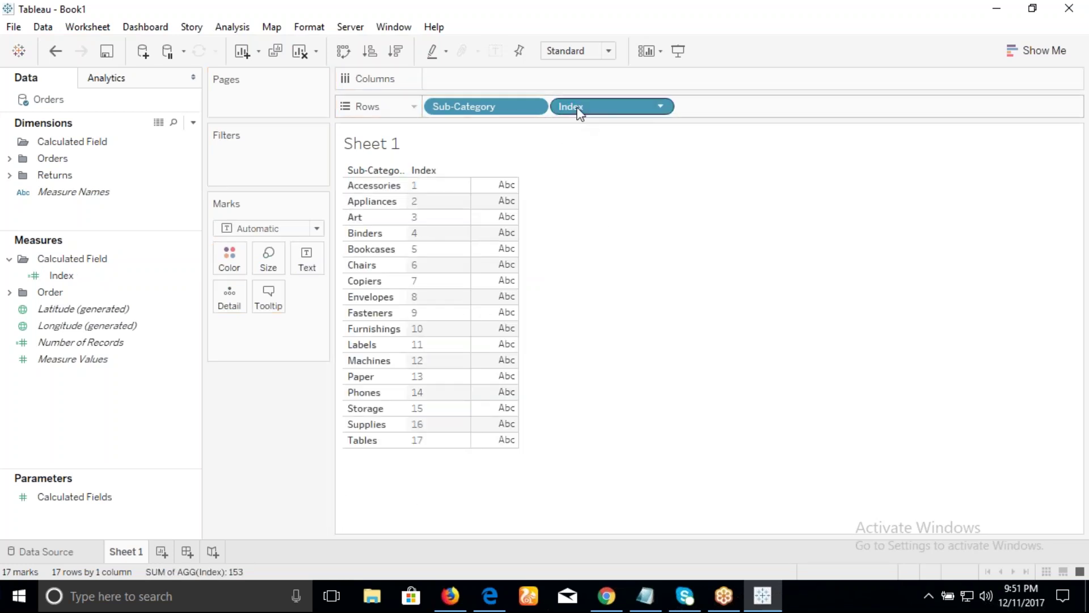
drag(579, 110, 431, 100)
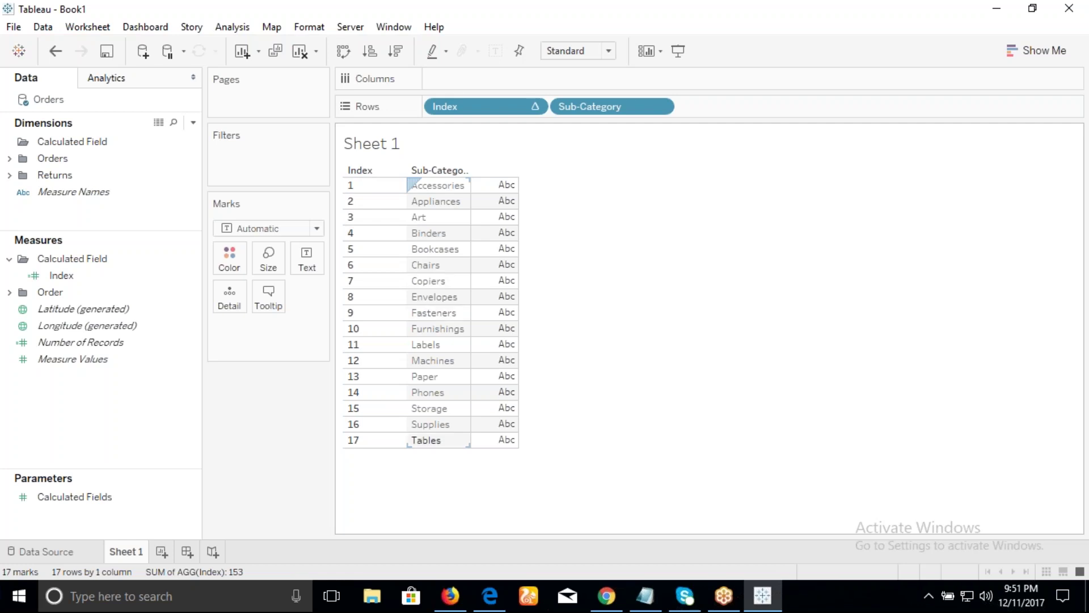
drag(375, 305, 375, 309)
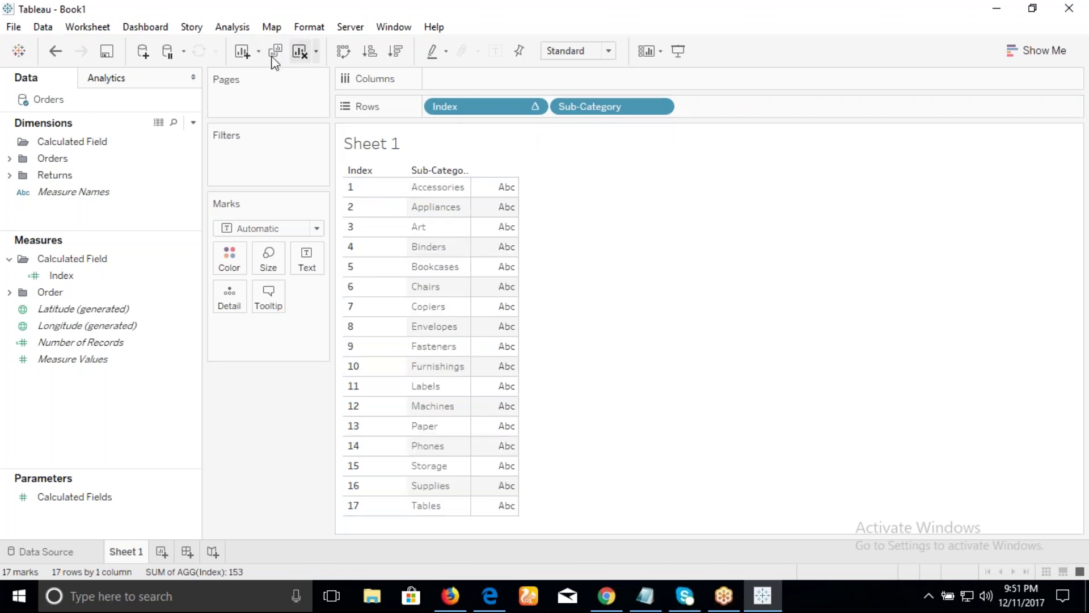
Step: Clear all fields and formatting from Sheet 1
click(300, 55)
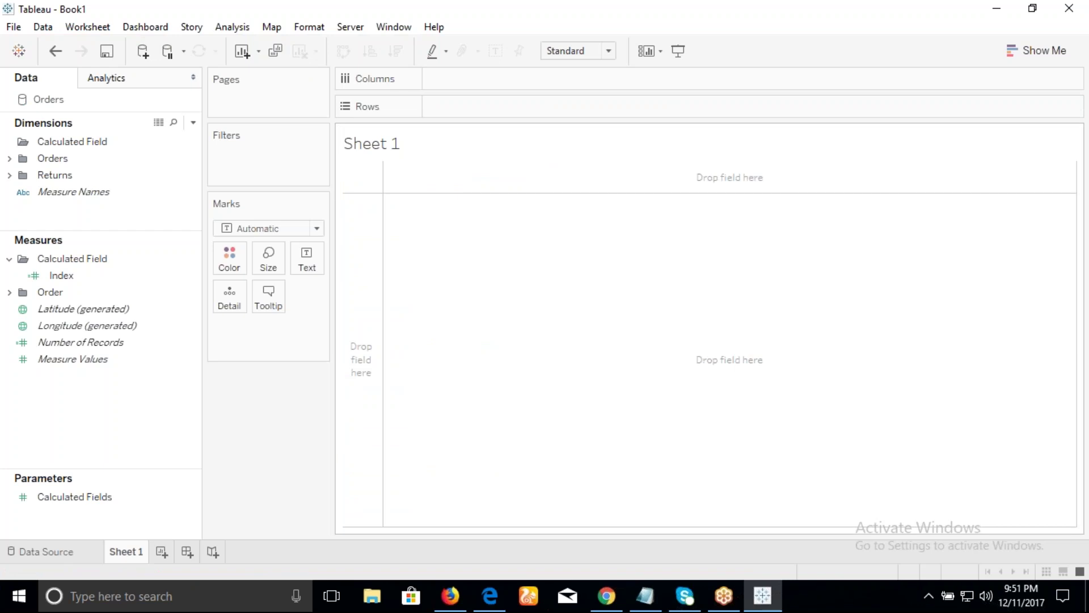
click(941, 23)
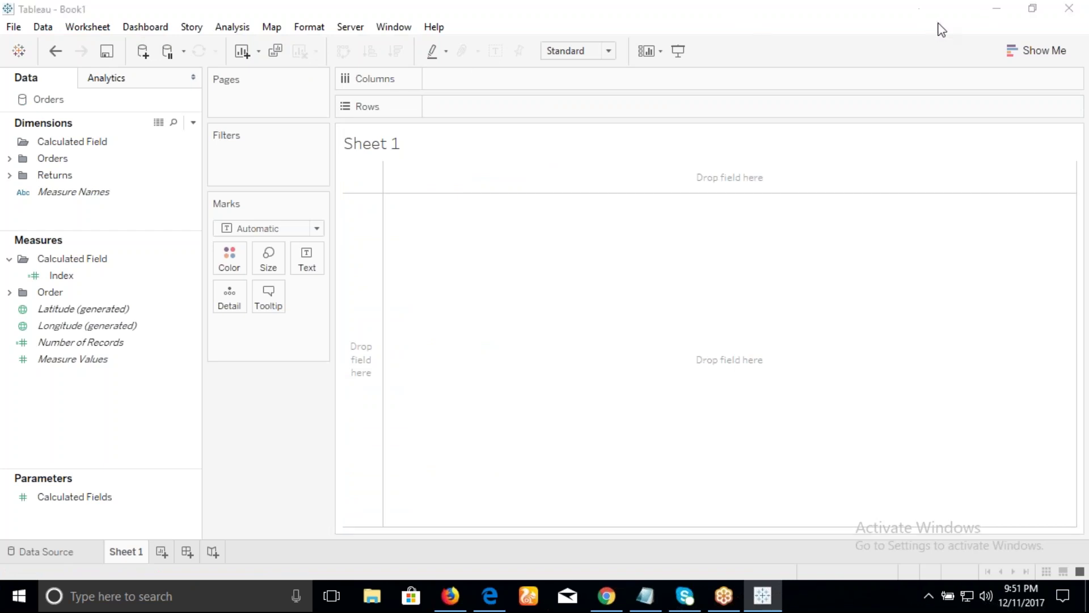
click(996, 243)
click(1061, 41)
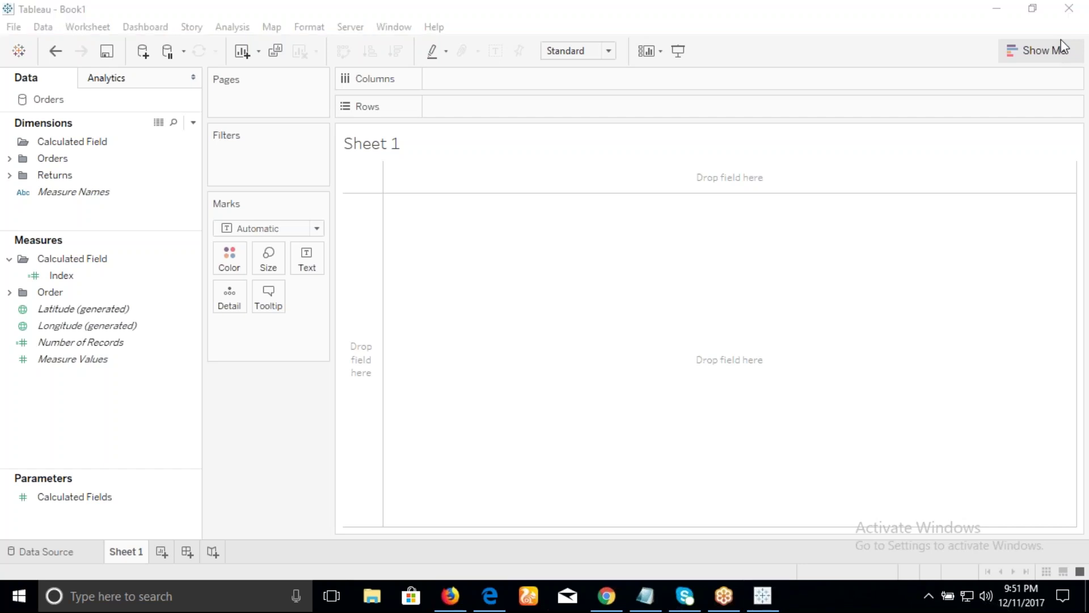
Step: Expand the Orders dimension folder to list its fields
click(67, 403)
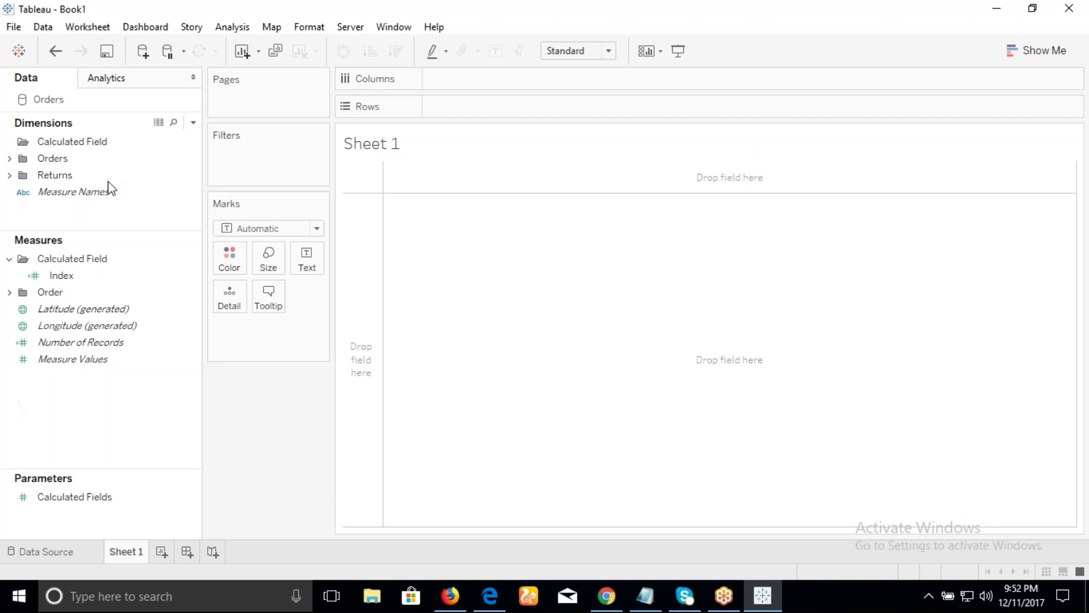
click(10, 159)
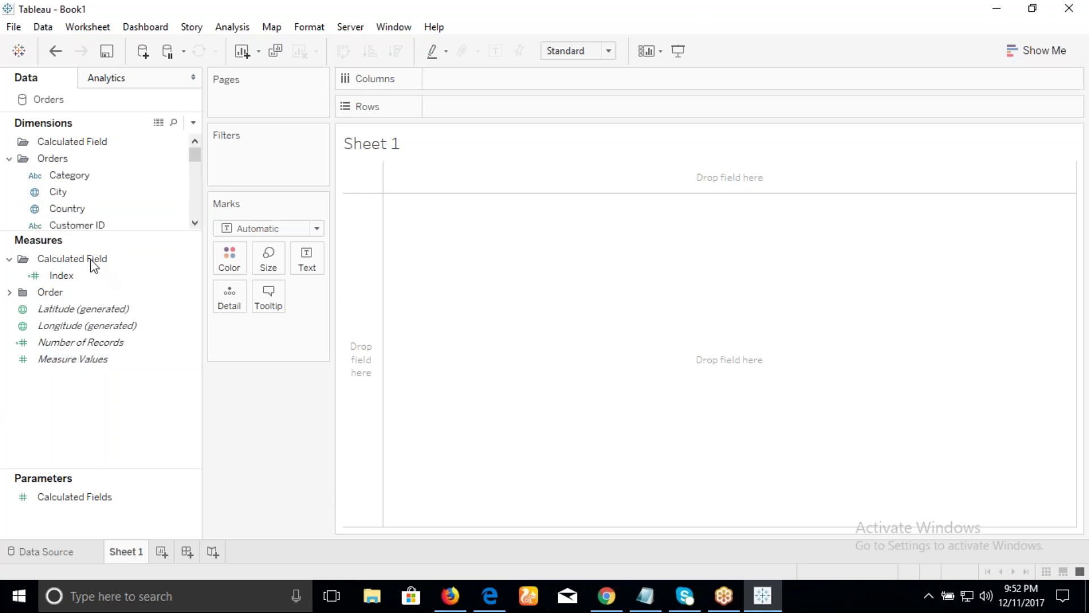
Step: Enlarge the Dimensions area and examine the fields in the Orders folder from Category through Ship Mode
drag(73, 243, 64, 341)
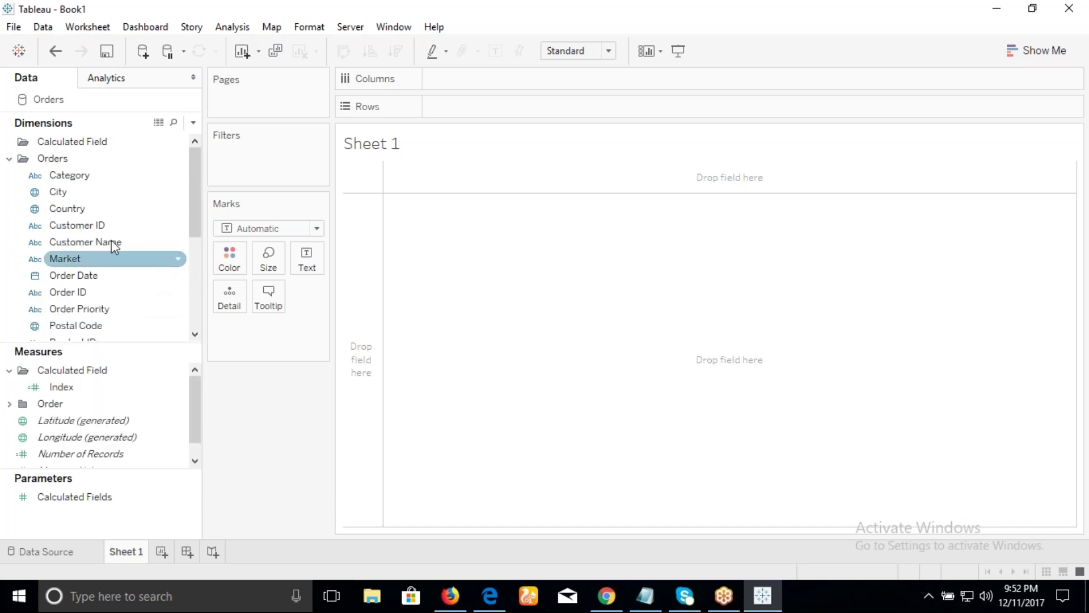
click(68, 178)
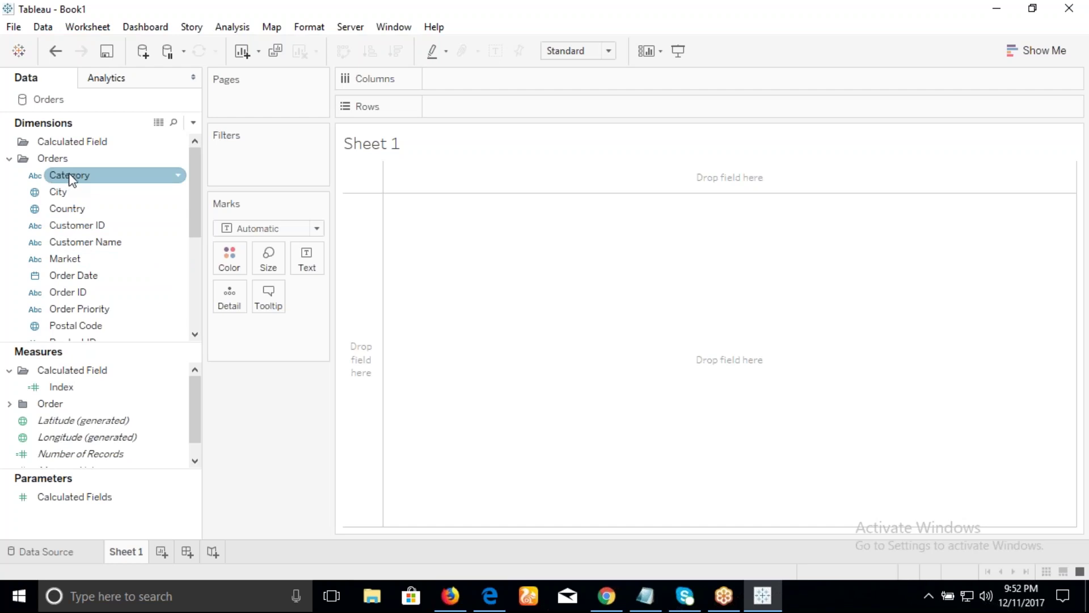
click(71, 193)
click(72, 209)
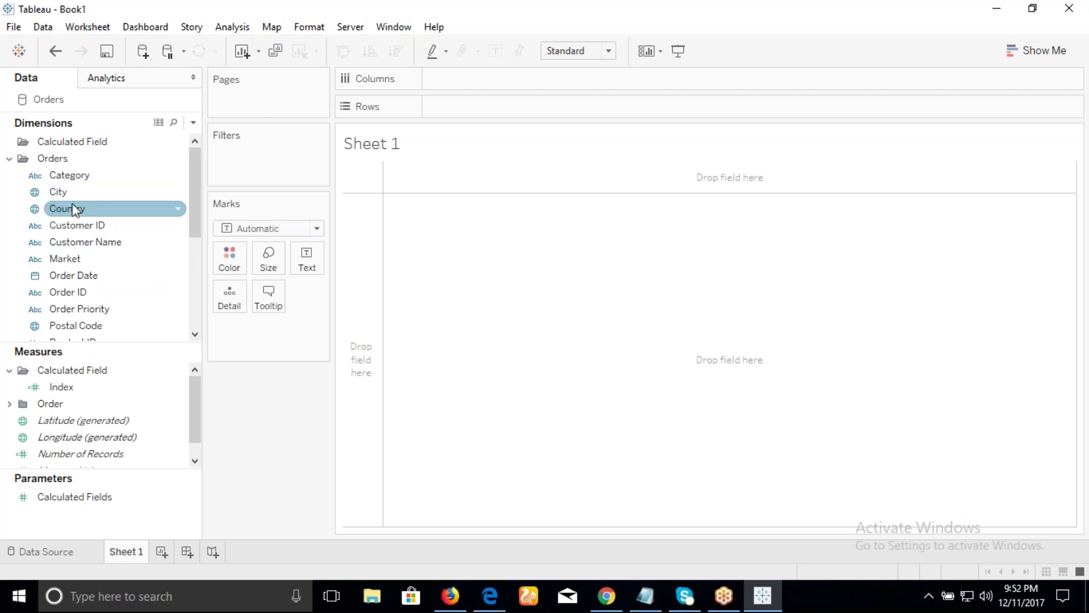
click(80, 224)
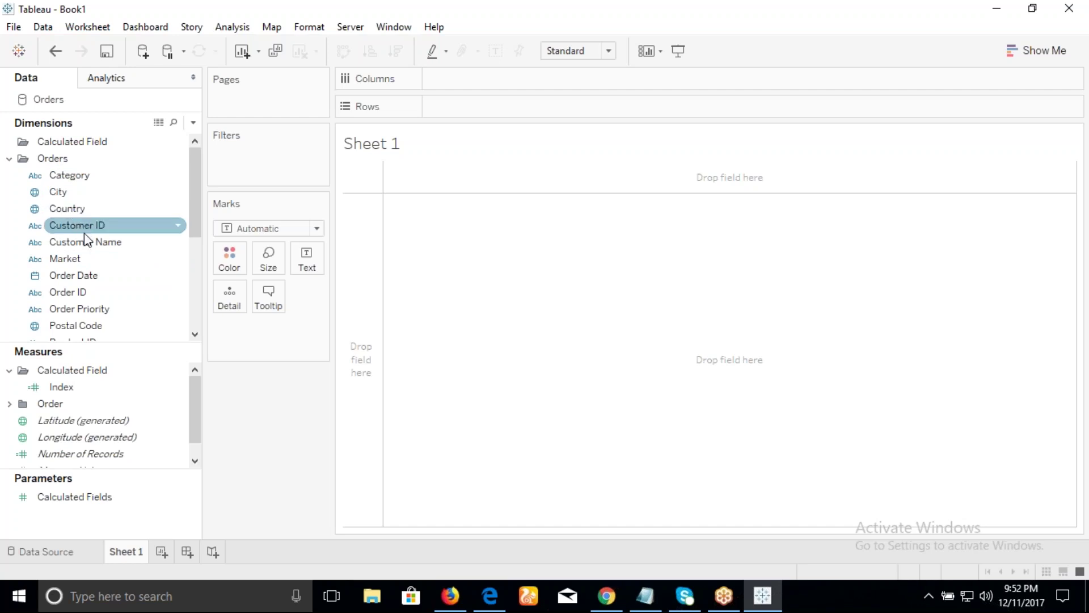
click(88, 242)
click(84, 258)
click(83, 276)
click(83, 292)
click(88, 326)
drag(196, 190, 190, 315)
Step: Give the Measures area more room and expand its Order folder to list the fields
drag(89, 346, 81, 278)
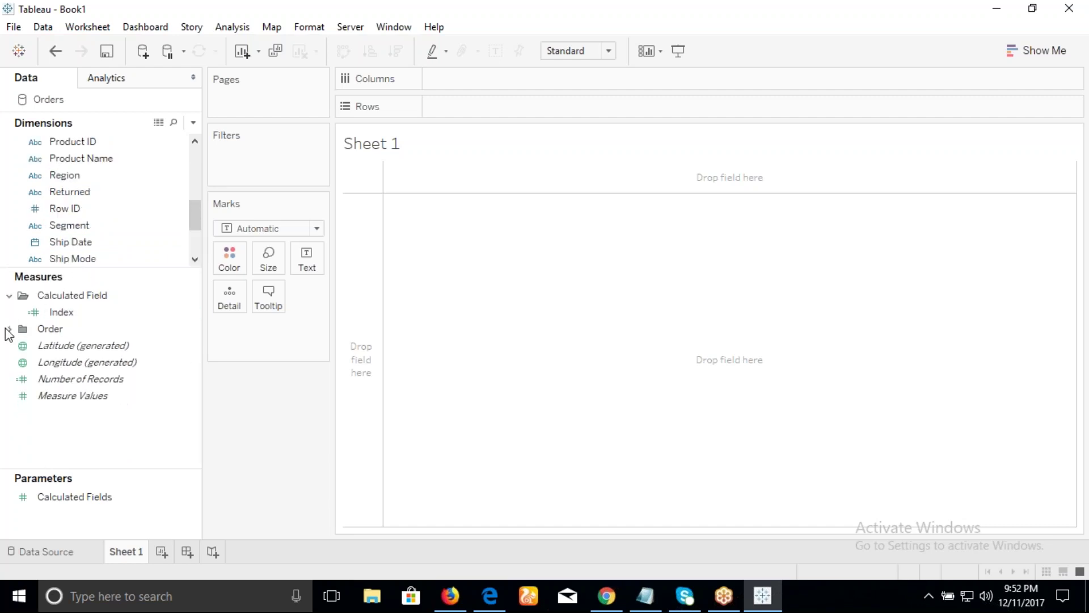
click(10, 329)
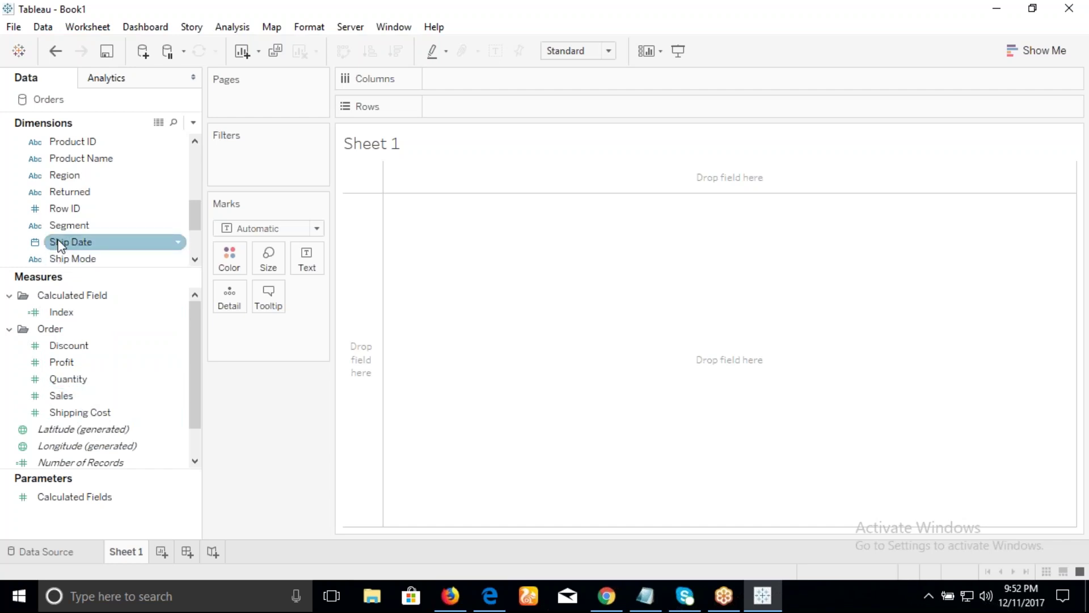
Step: Place Category from the Orders folder on the rows and display the Show Me chart types
drag(194, 211, 198, 152)
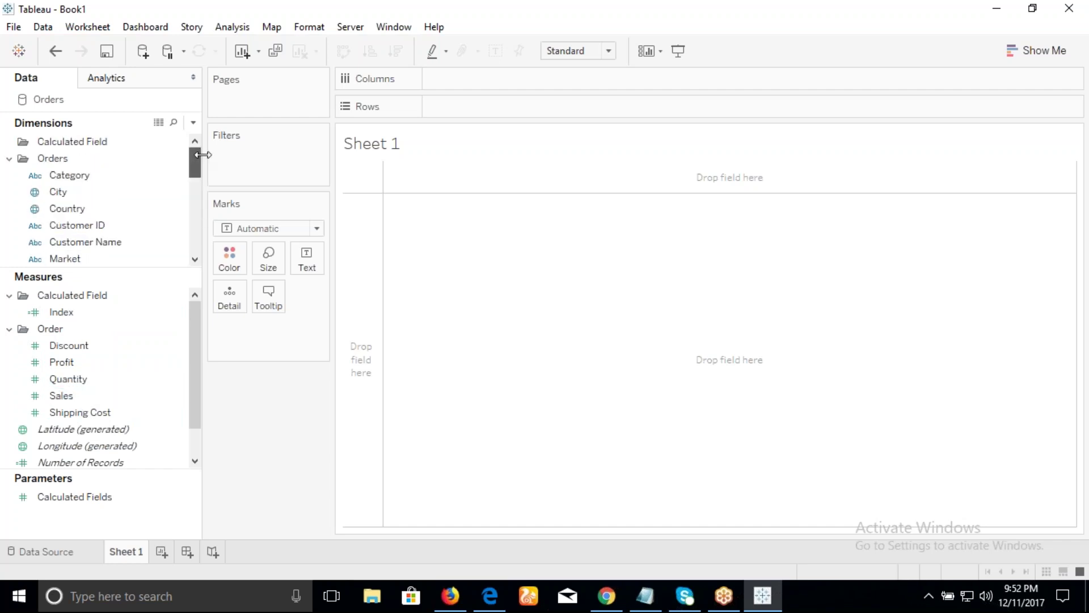
click(175, 175)
click(103, 175)
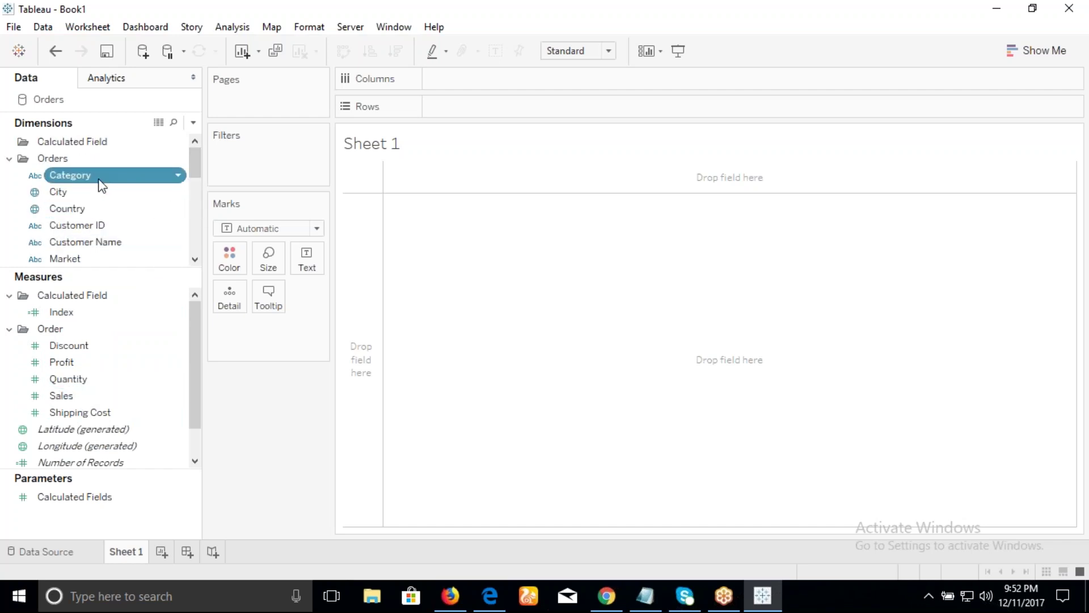
drag(100, 185, 454, 108)
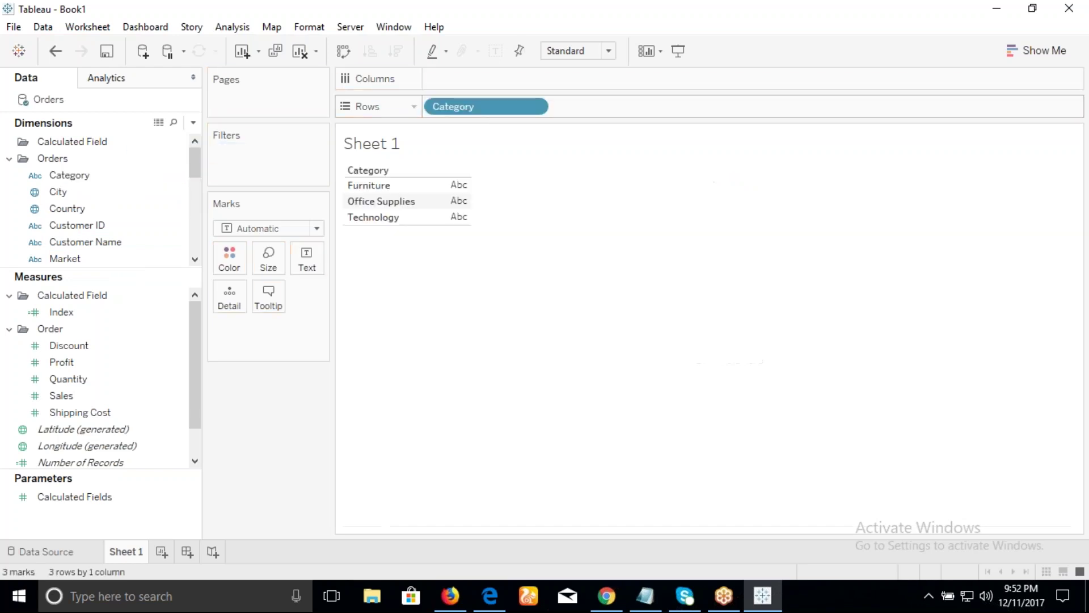
click(1025, 60)
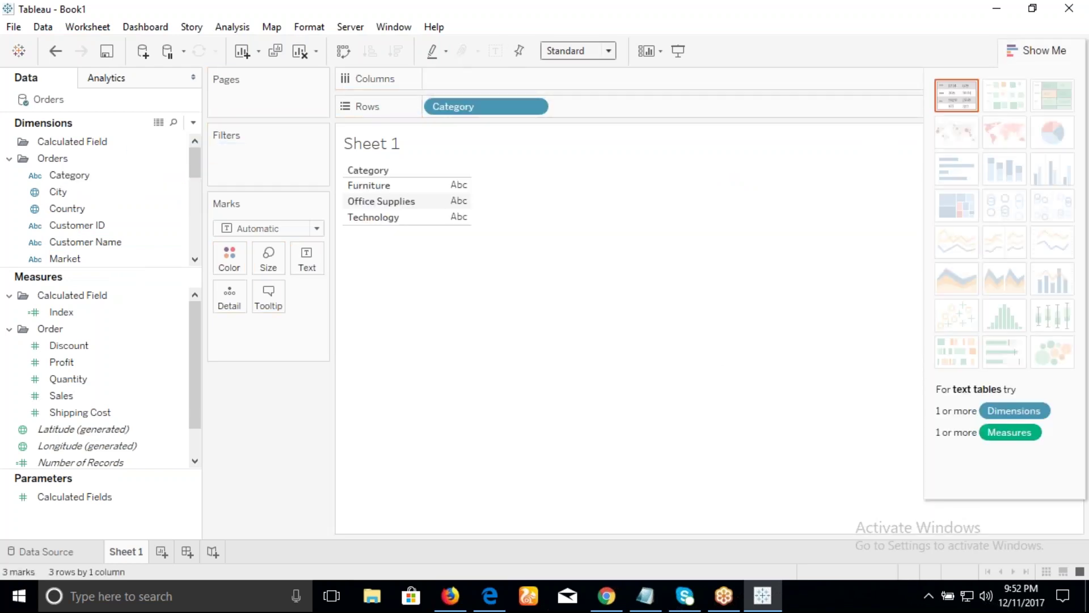
Step: Try Country as a second field on the rows beside Category and take it off again
click(78, 195)
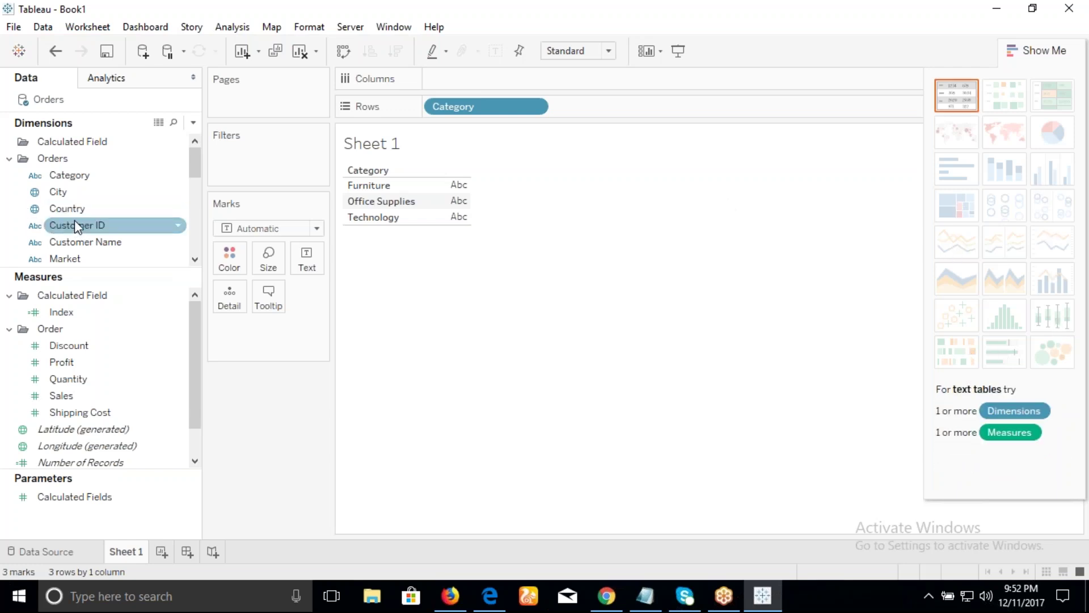
drag(113, 207, 586, 114)
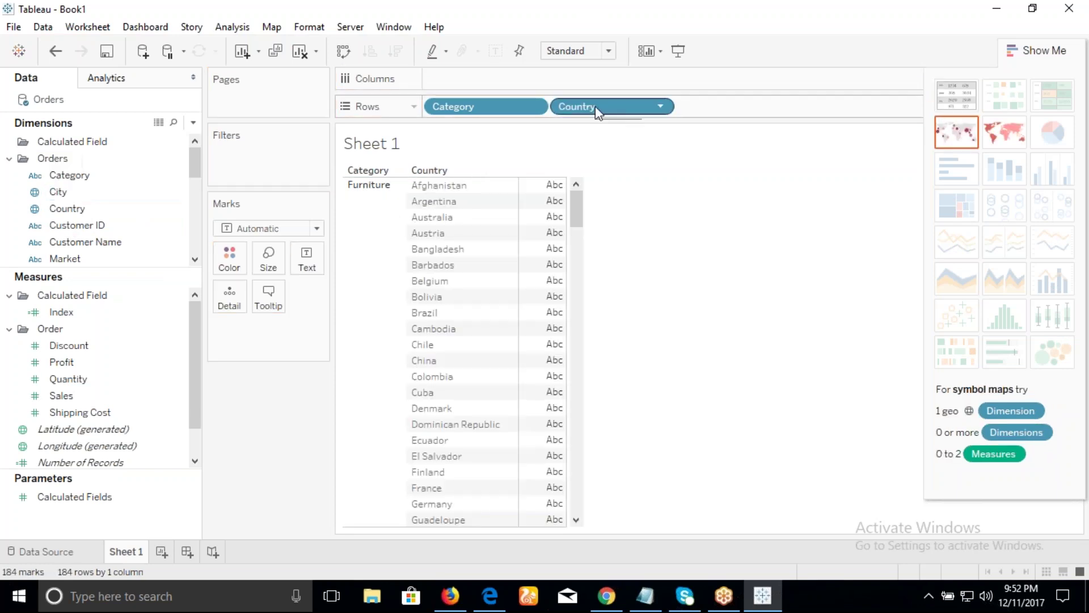
drag(597, 111, 44, 209)
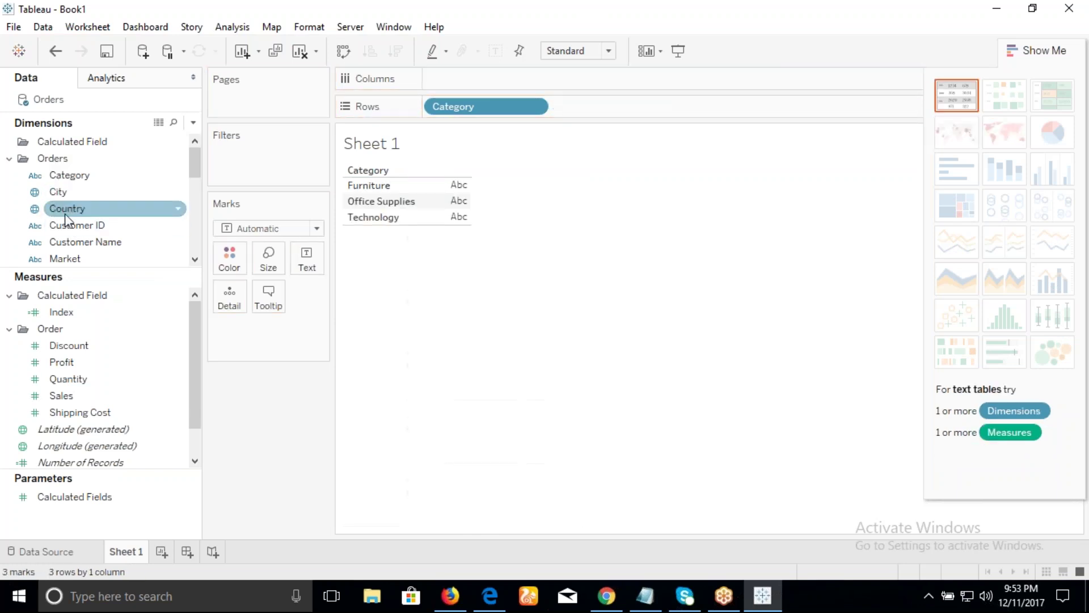
click(40, 194)
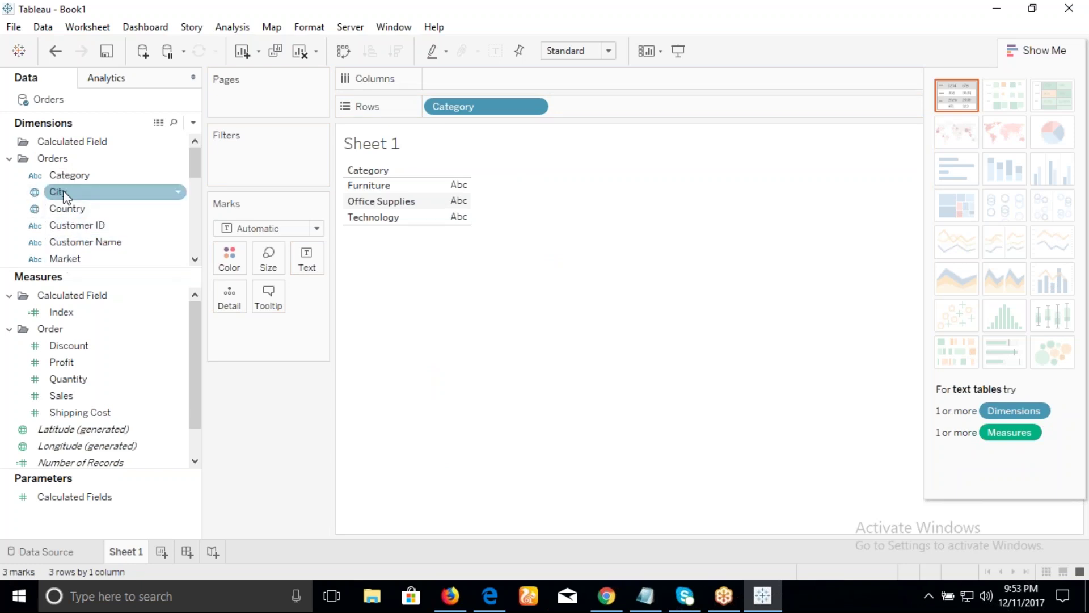
click(35, 194)
click(51, 208)
Step: Try Customer Name on the rows after Category, replacing it with the Sales measure
click(85, 242)
mouse_move(85, 242)
mouse_down()
mouse_move(549, 166)
mouse_move(612, 109)
mouse_up()
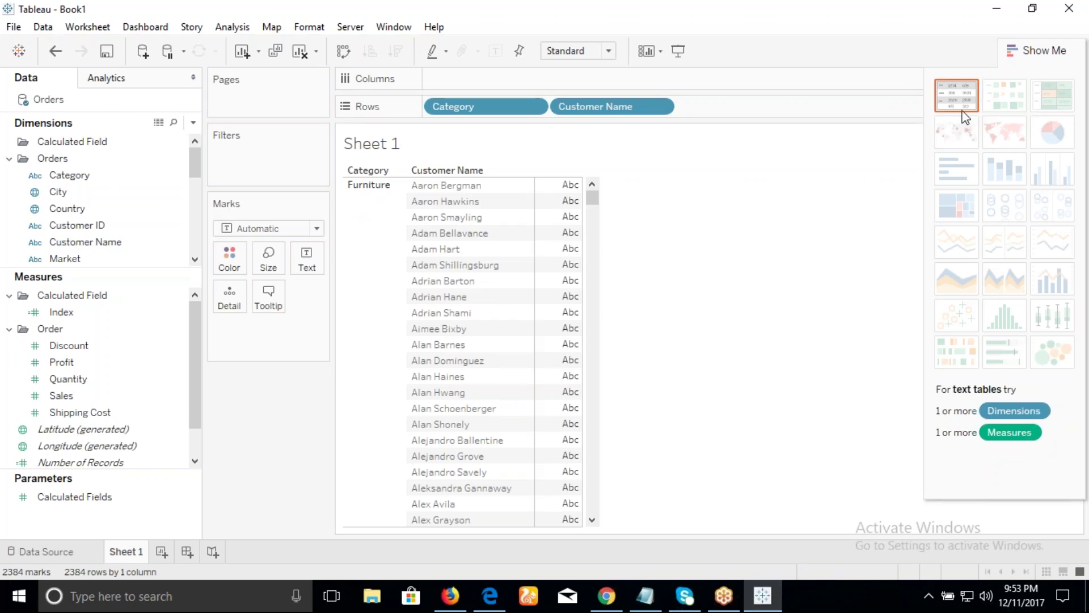
drag(601, 107, 566, 118)
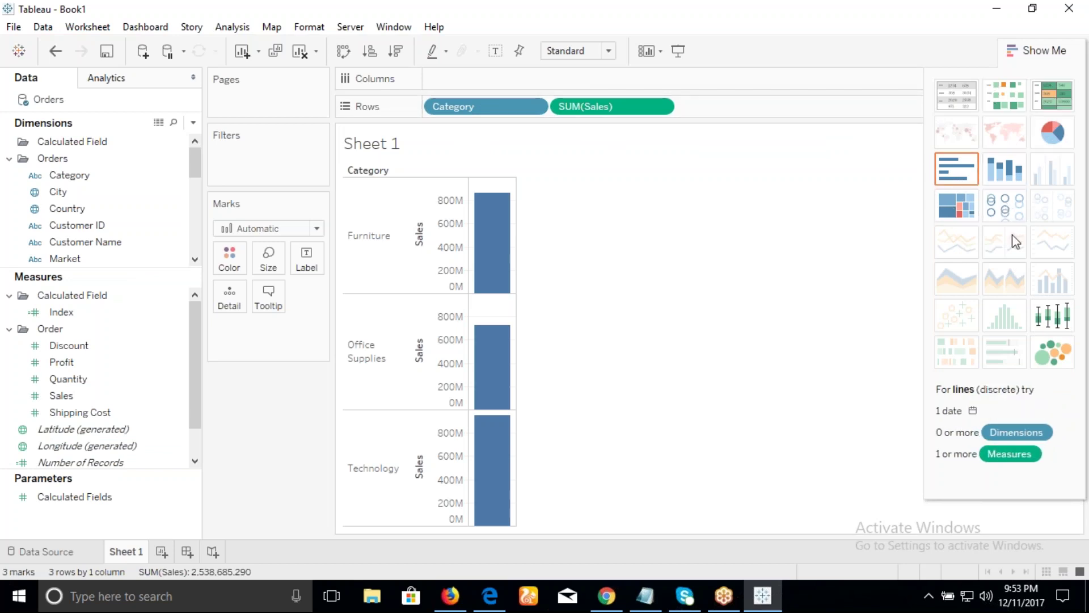
Step: Show sales by category as a treemap, horizontal bars, a pie chart, a heat map, packed bubbles and finally a text table
click(956, 216)
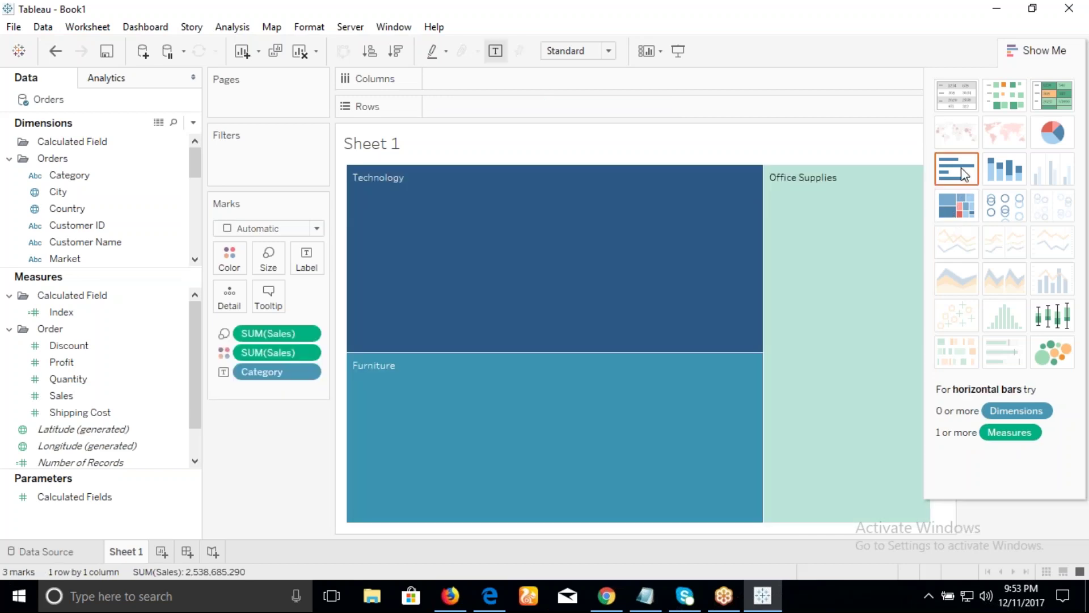
click(963, 173)
click(1006, 173)
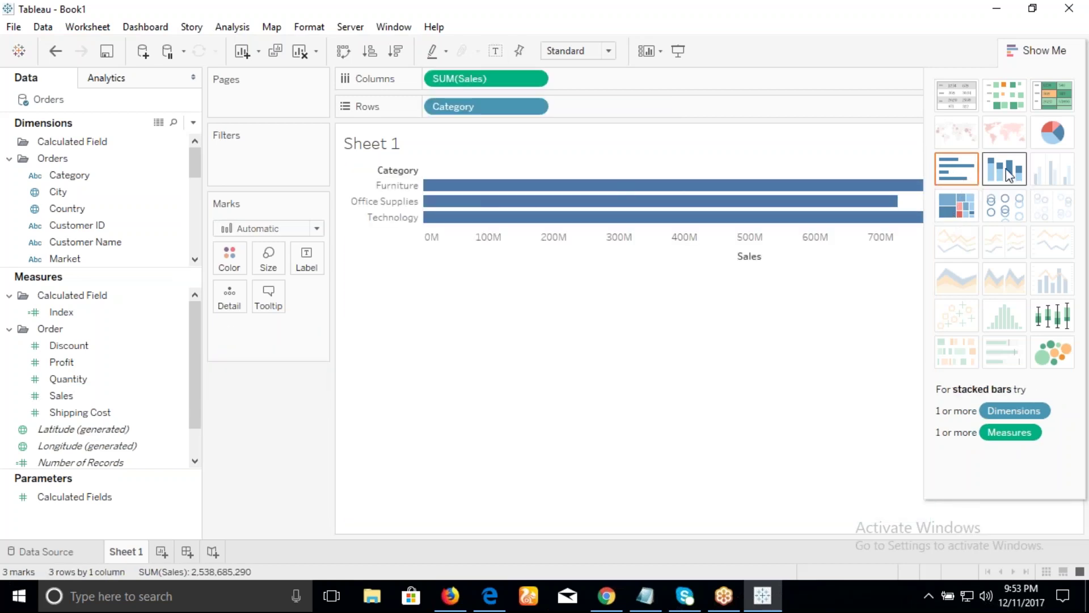
click(1046, 134)
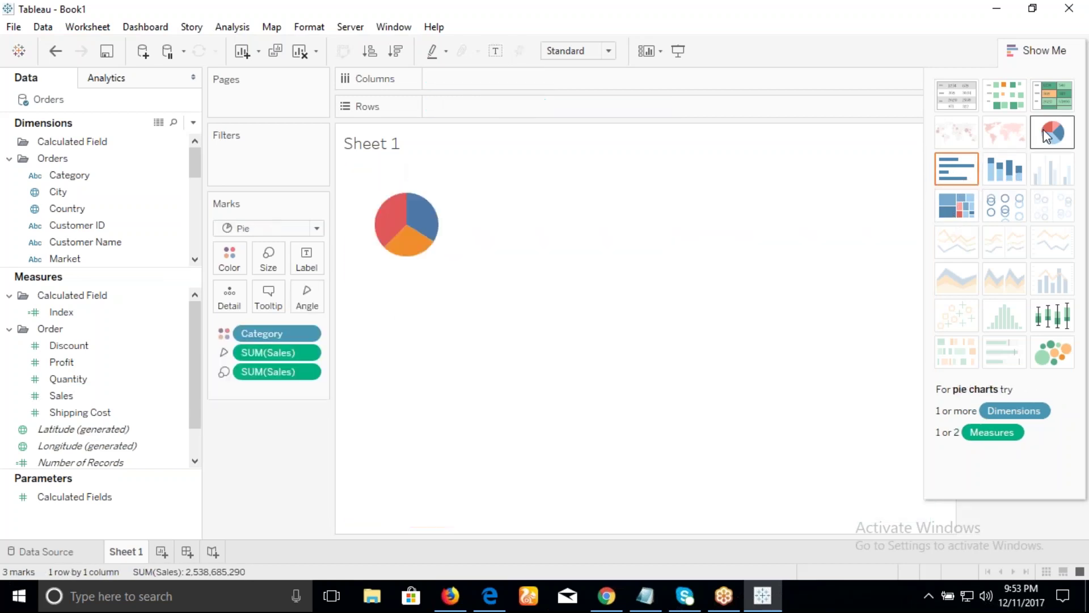
click(1004, 93)
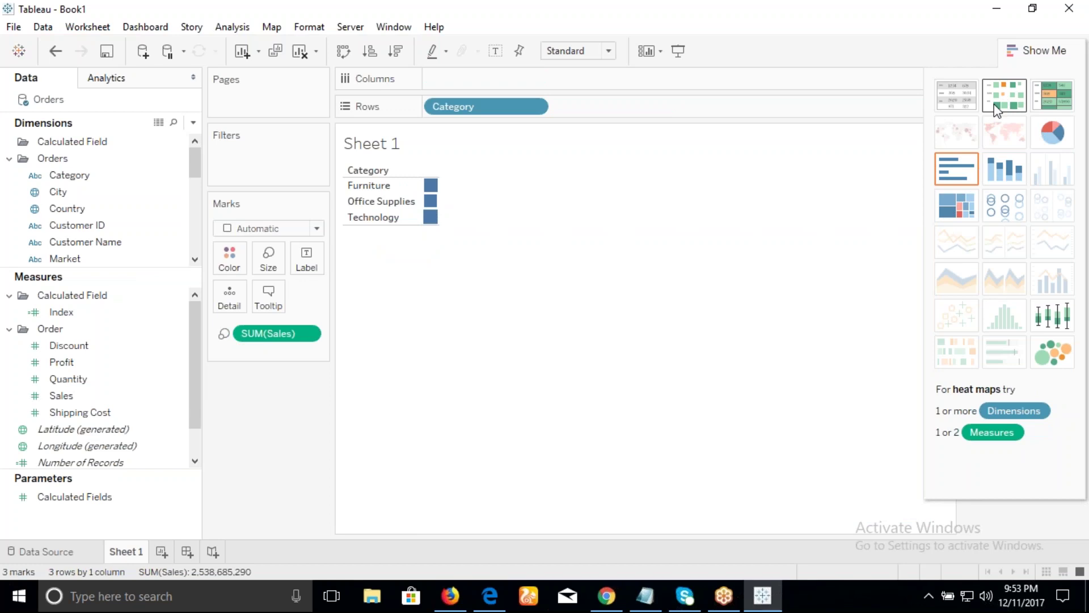
click(1054, 359)
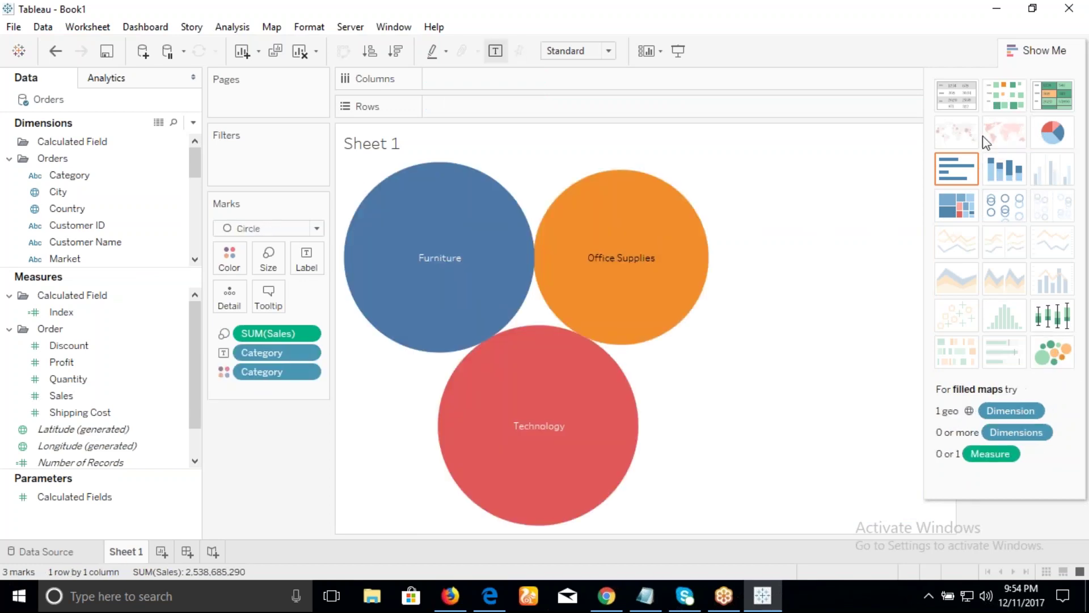
click(958, 105)
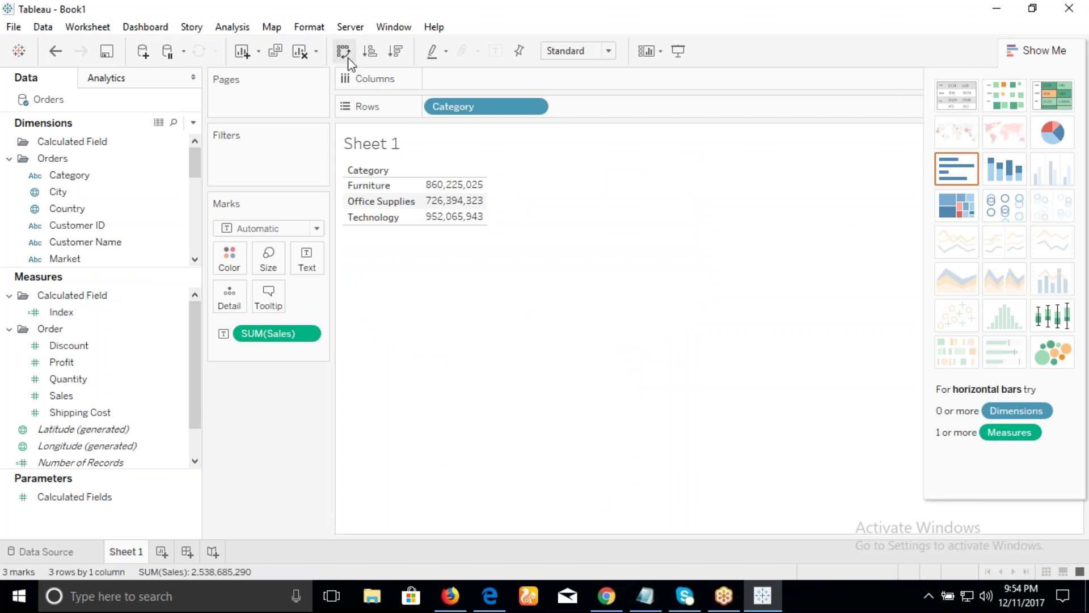
Step: Move Sales from the text marks to the rows after Category, and clear both fields from the sheet
drag(287, 333, 192, 372)
drag(62, 396, 610, 108)
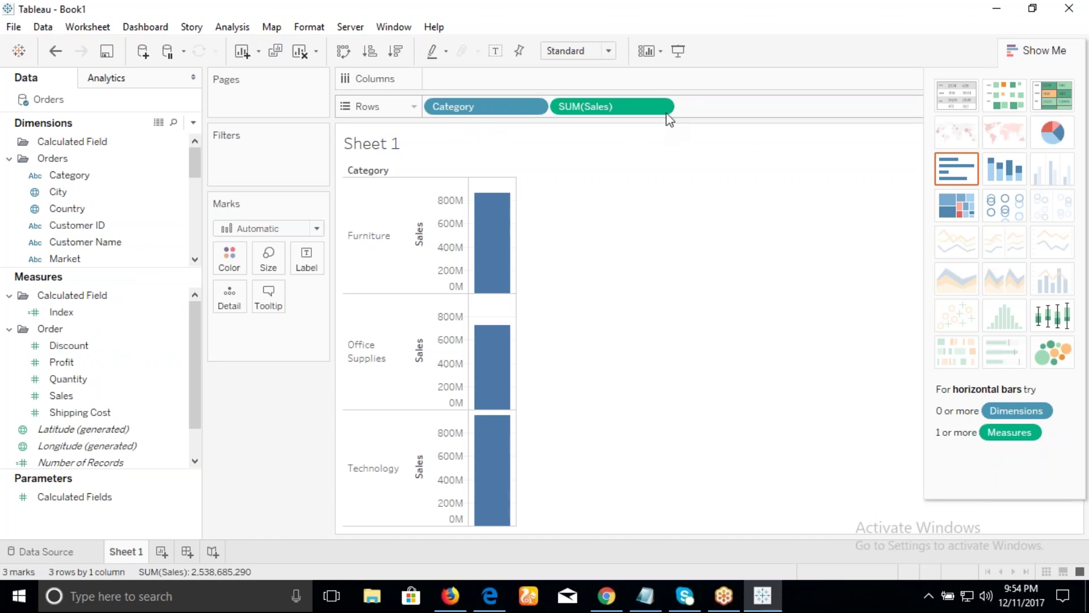
drag(668, 113, 515, 27)
drag(465, 106, 446, 7)
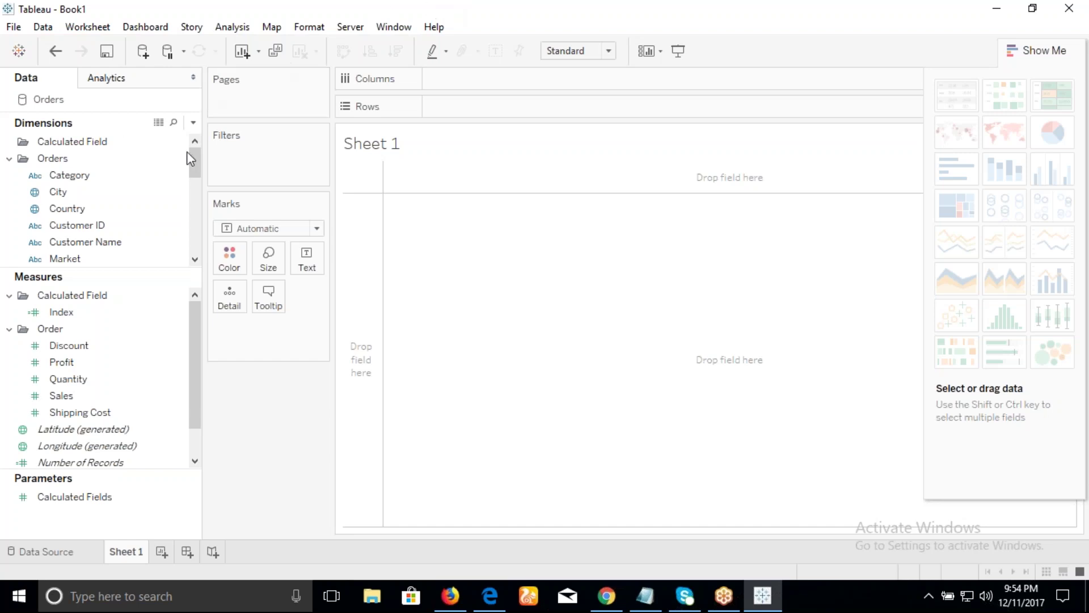
Step: Build the rows from Category followed by Sub-Category
click(91, 176)
drag(94, 181, 448, 111)
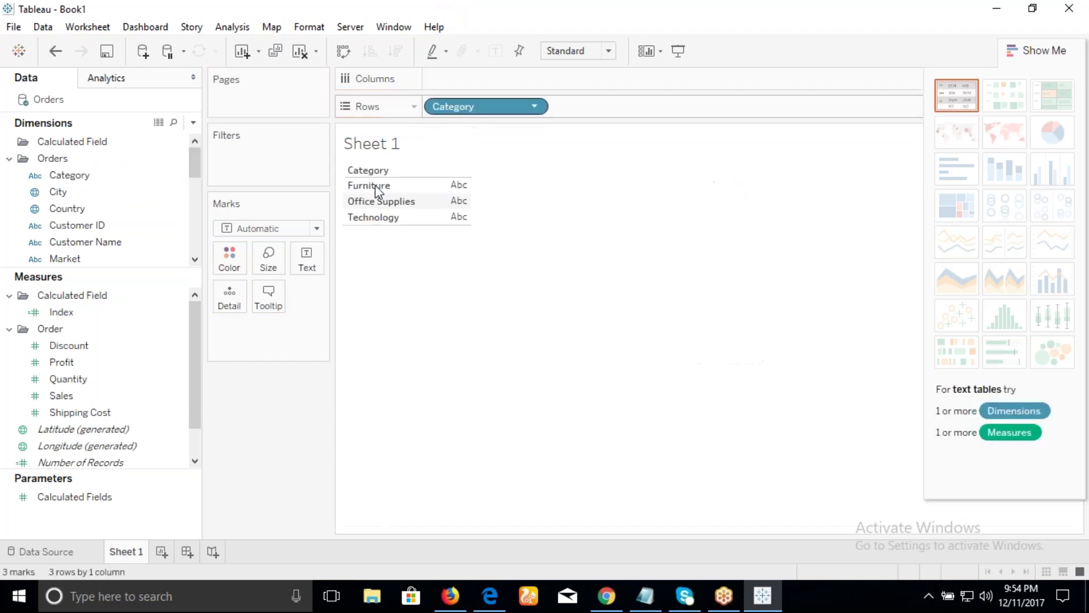
drag(196, 175, 593, 110)
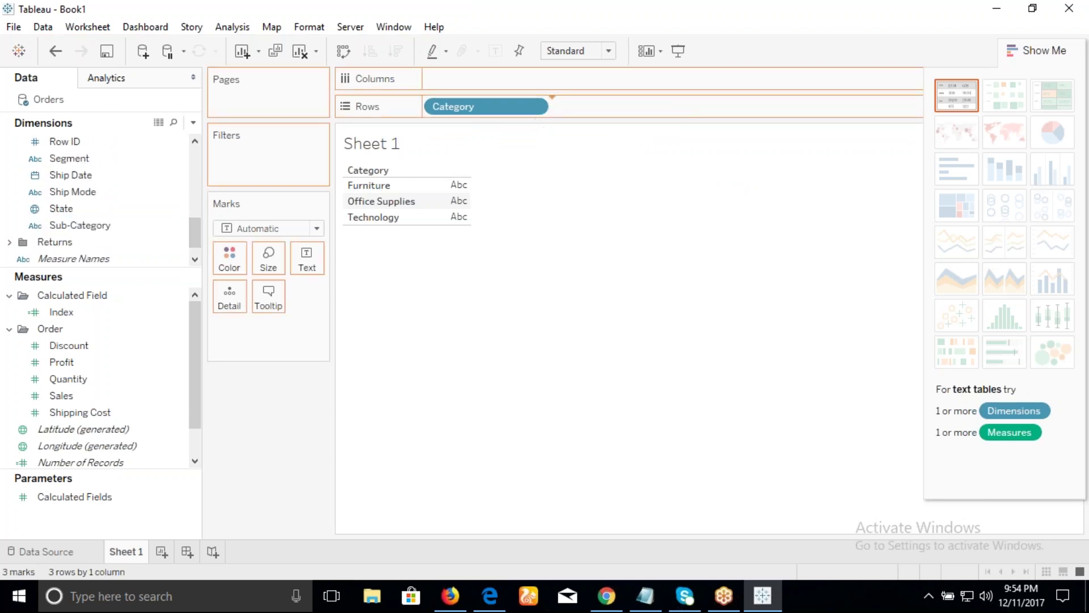
Step: Add the Sales measure to the rows after Sub-Category to chart it as bars
click(69, 397)
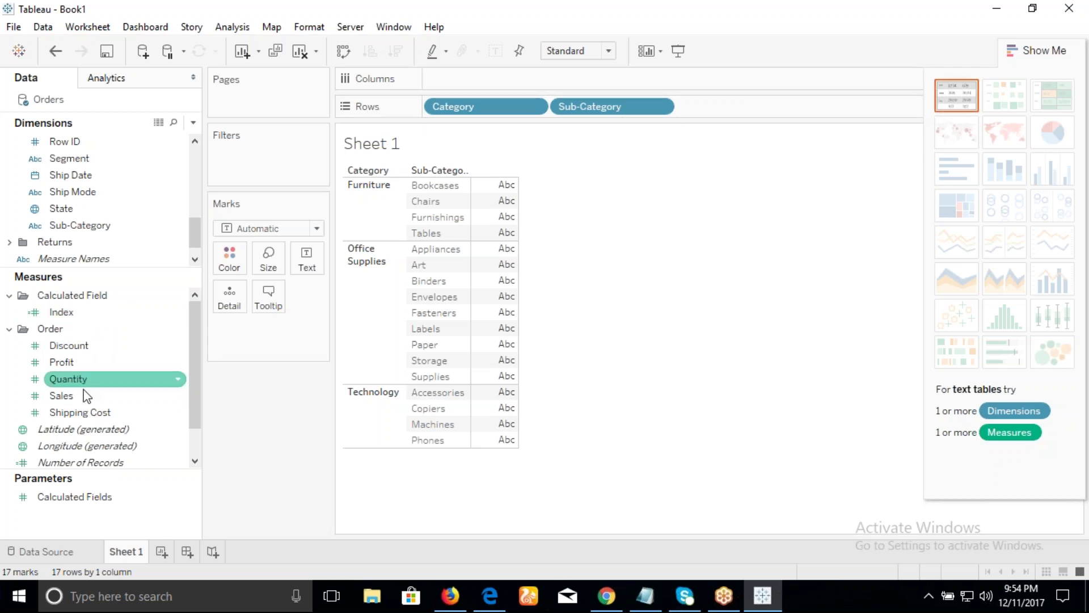
mouse_move(82, 397)
mouse_down()
mouse_move(170, 328)
mouse_move(678, 106)
mouse_up()
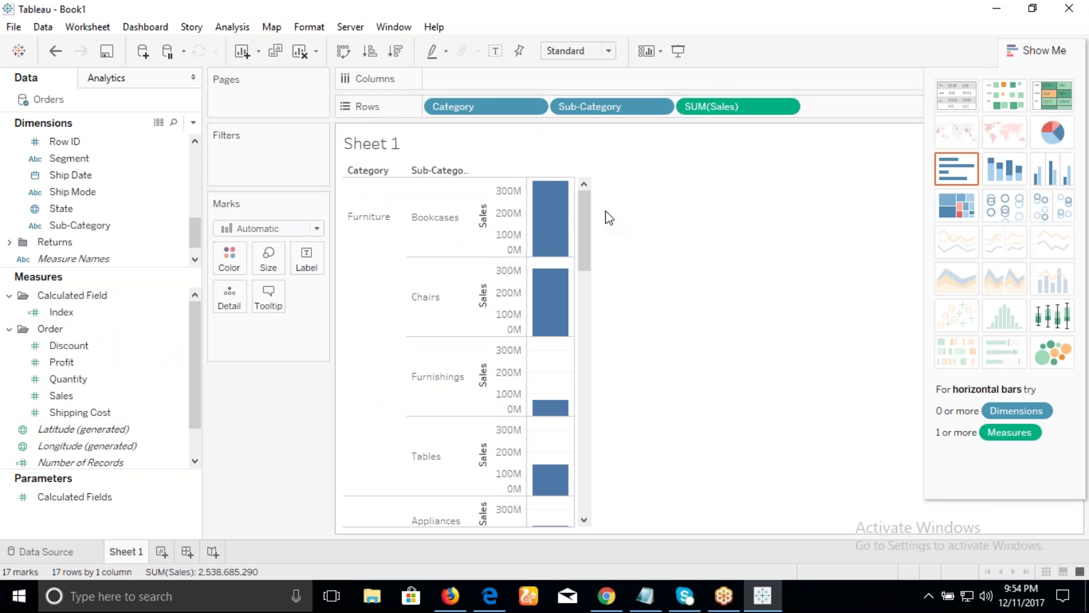
drag(589, 263, 546, 260)
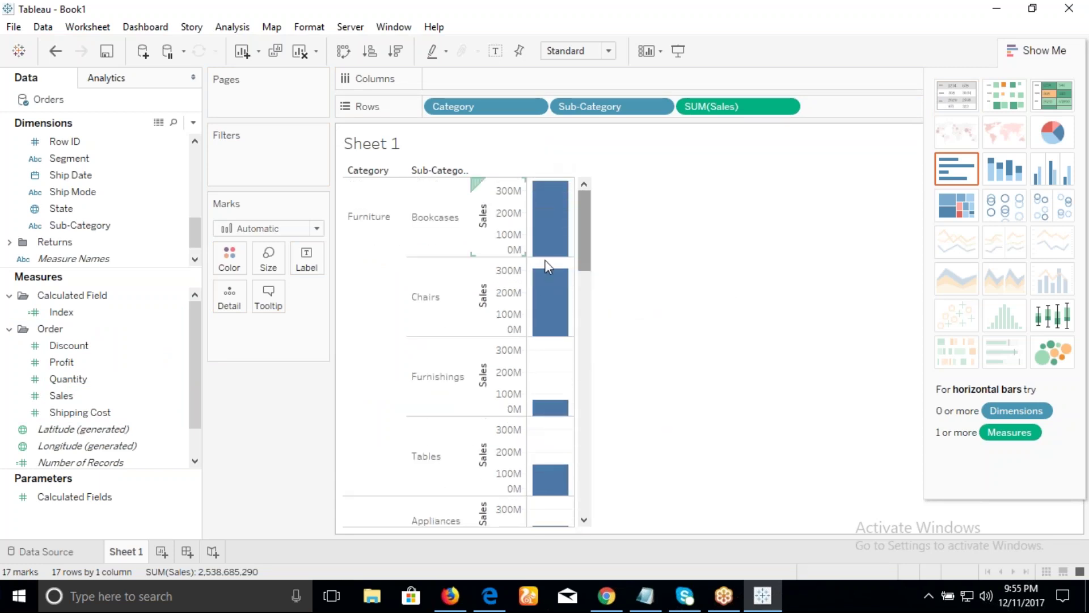
Step: Convert the bars into a text table and remove Sales from the text marks
click(955, 87)
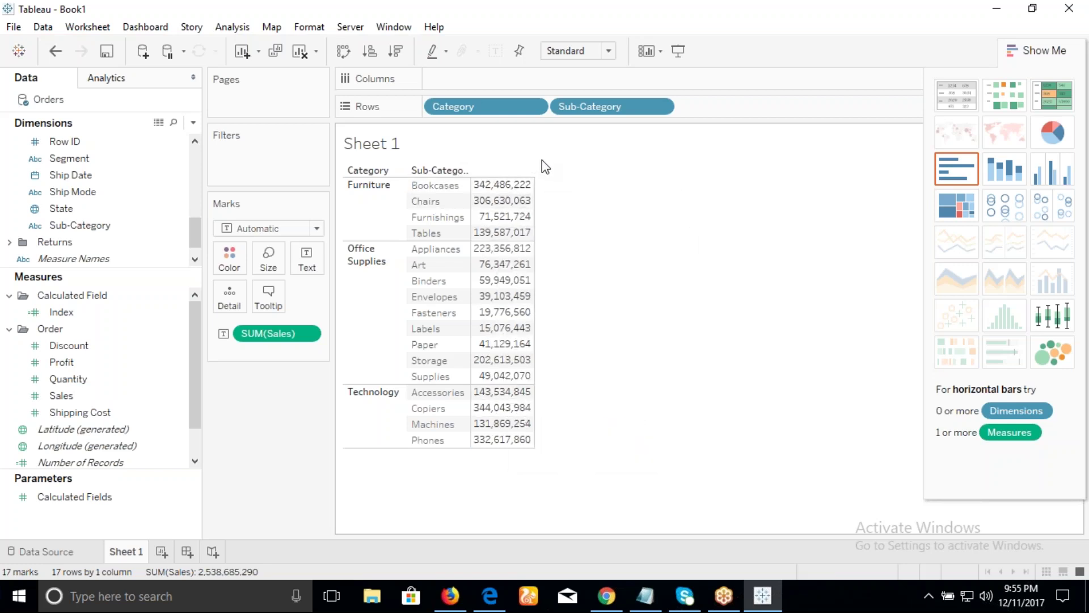
mouse_move(494, 184)
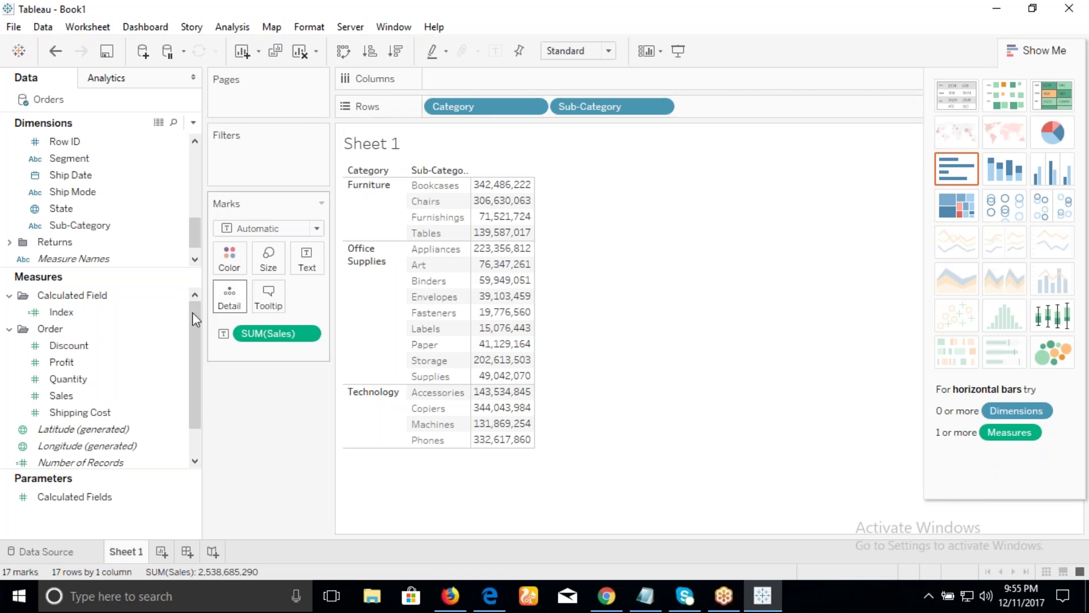
drag(248, 335, 255, 528)
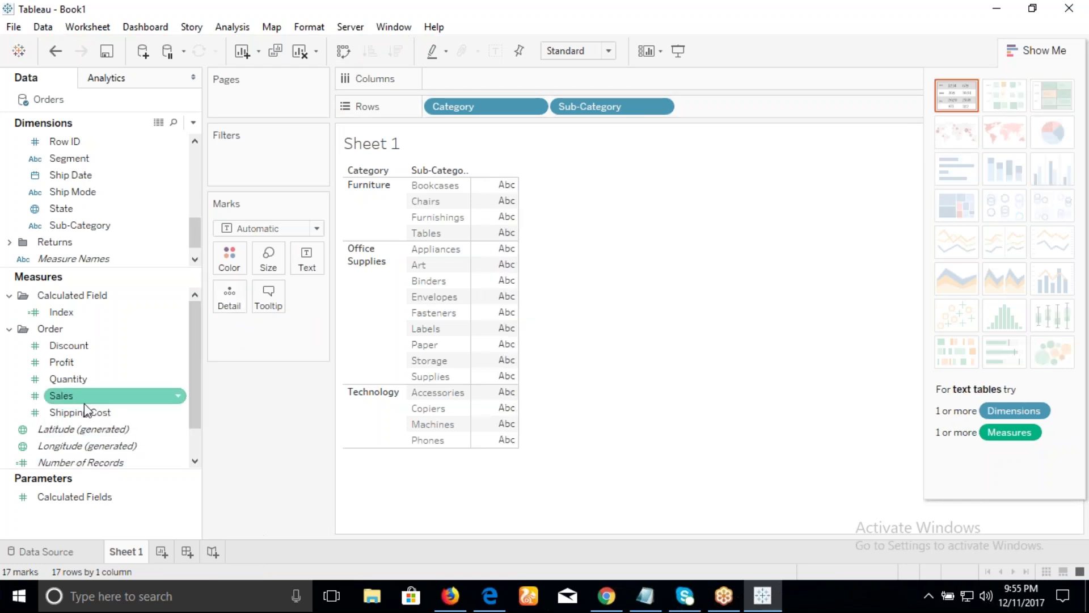
Step: Place Sales on the rows after Sub-Category and change it from continuous to discrete
drag(70, 400, 696, 110)
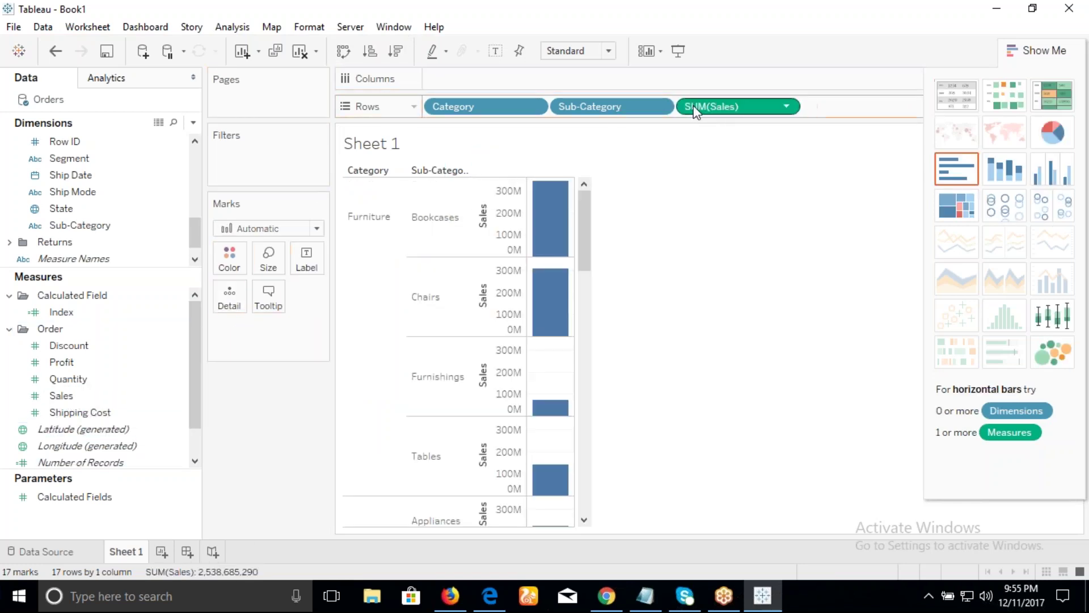
click(787, 107)
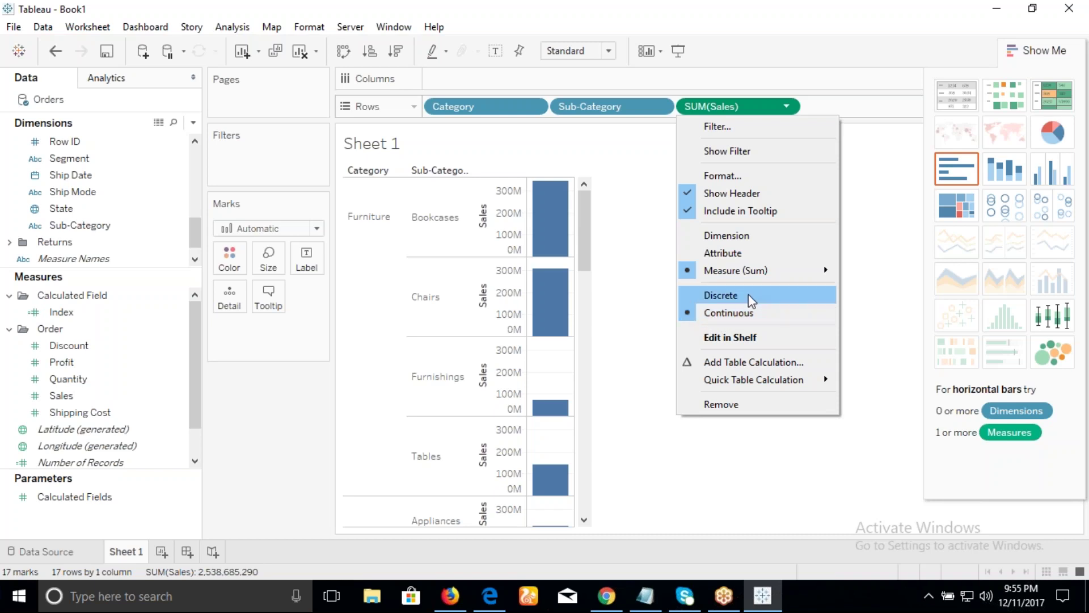
click(721, 295)
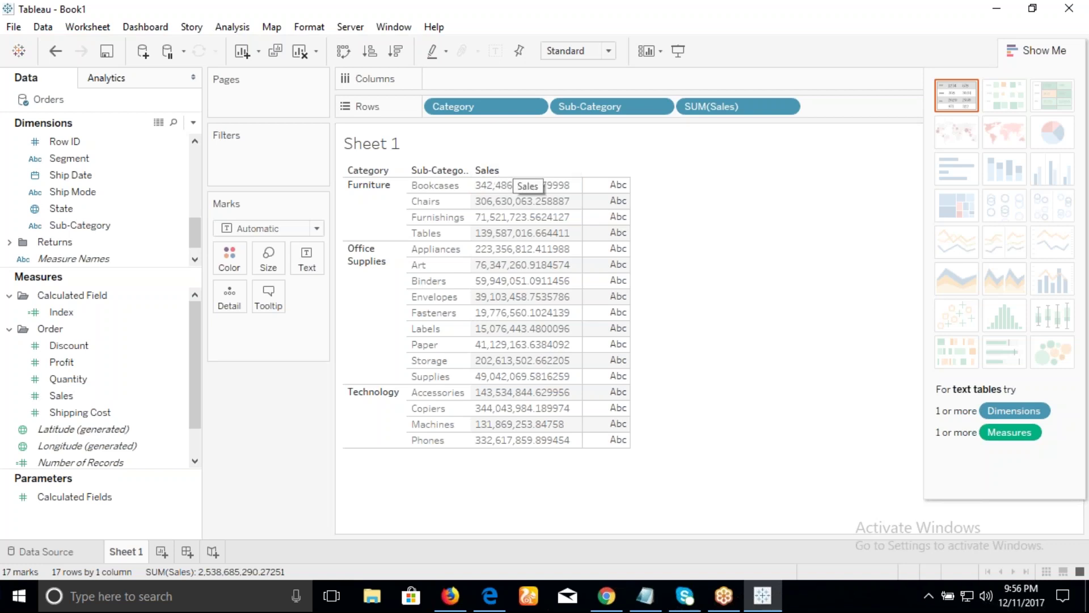
Step: Remove the discrete Sales from the rows, place Sales after Sub-Category again and change it from continuous to discrete
drag(711, 107, 245, 332)
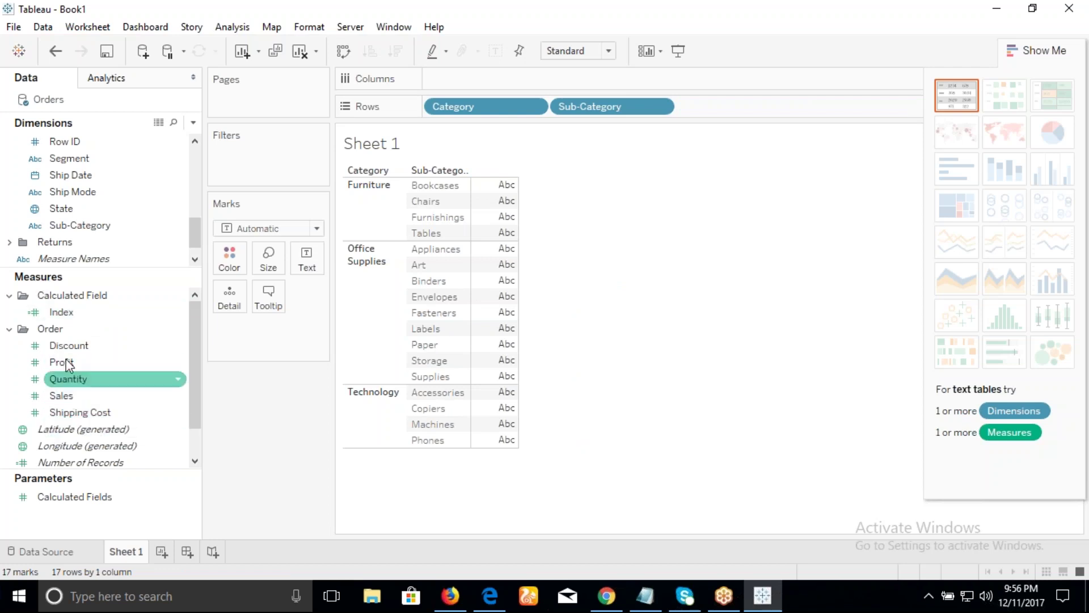
drag(68, 395, 681, 109)
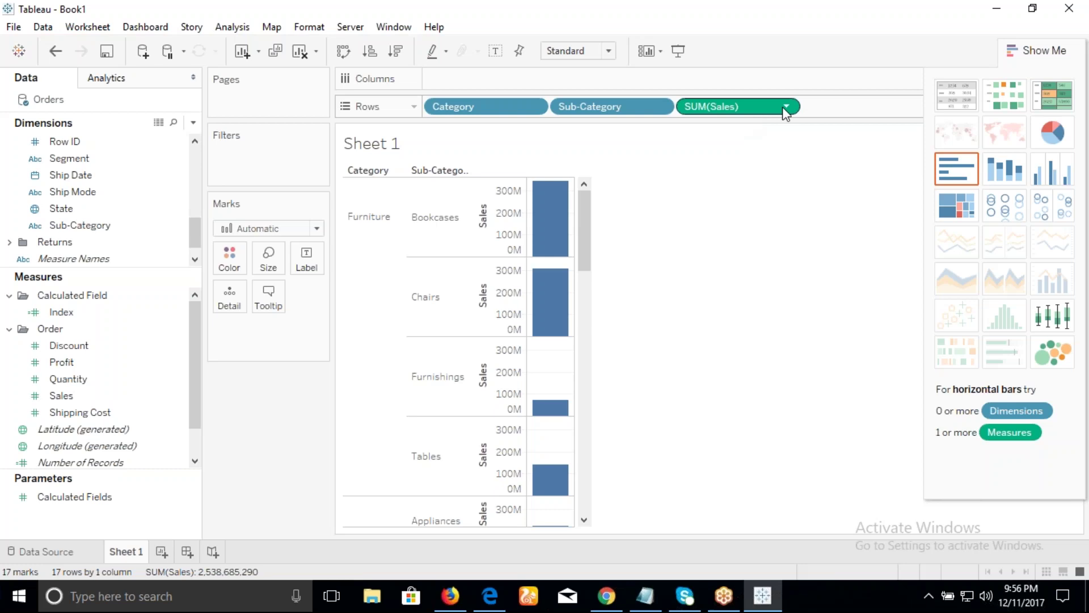
click(786, 106)
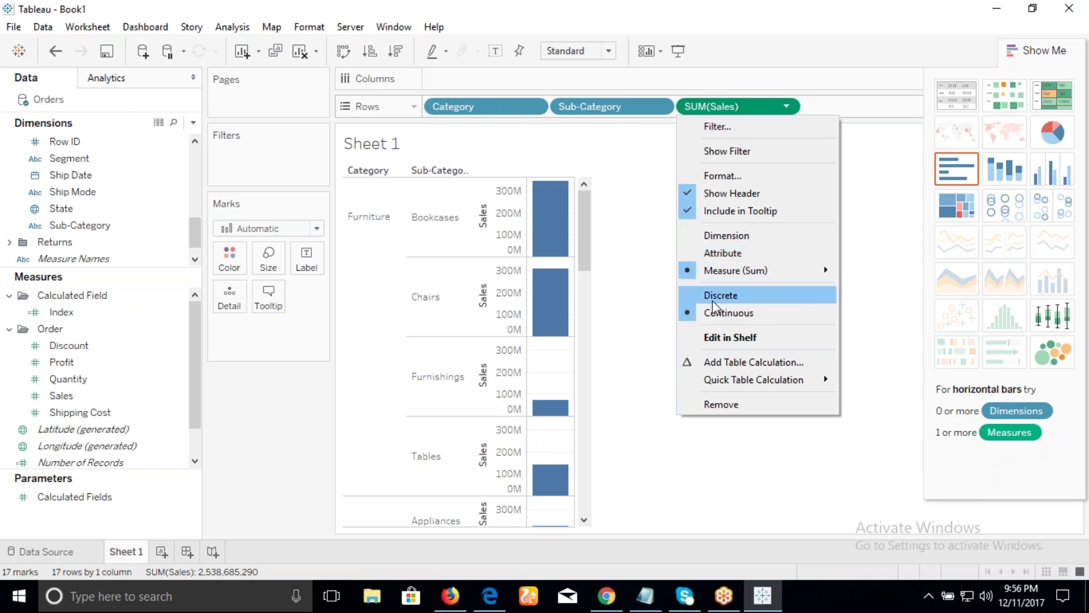
click(719, 296)
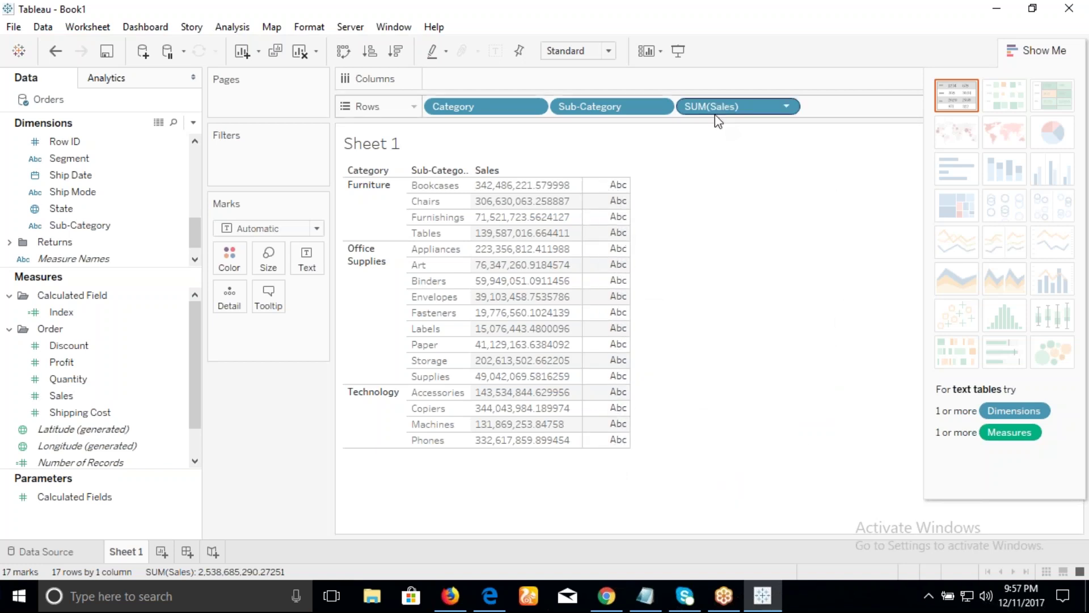
Step: Add a new worksheet, place Segment on its rows and look through the available mark types
click(161, 551)
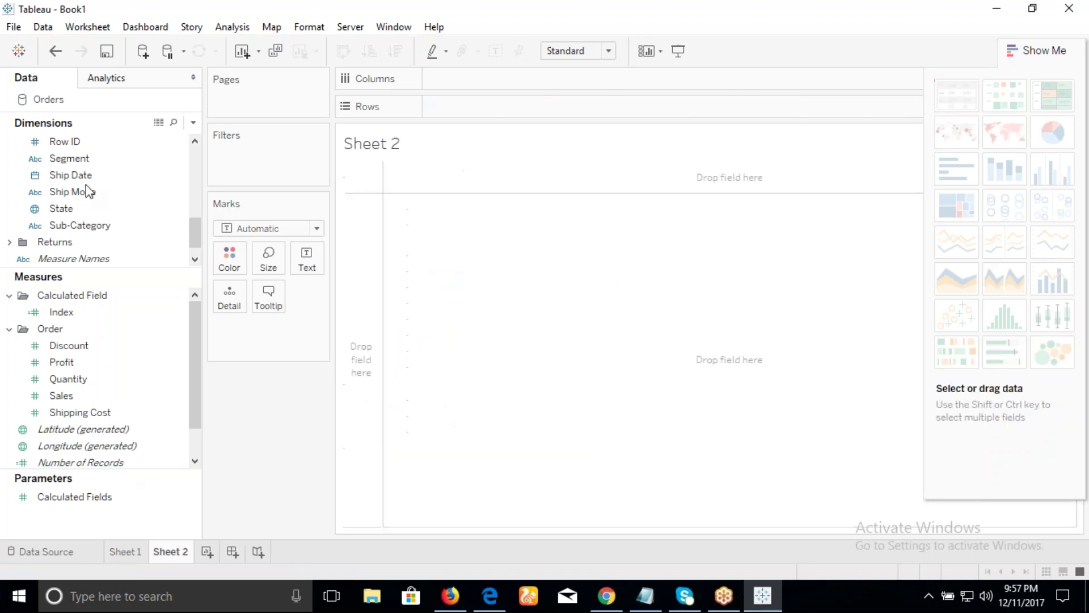
click(67, 158)
drag(67, 159, 455, 103)
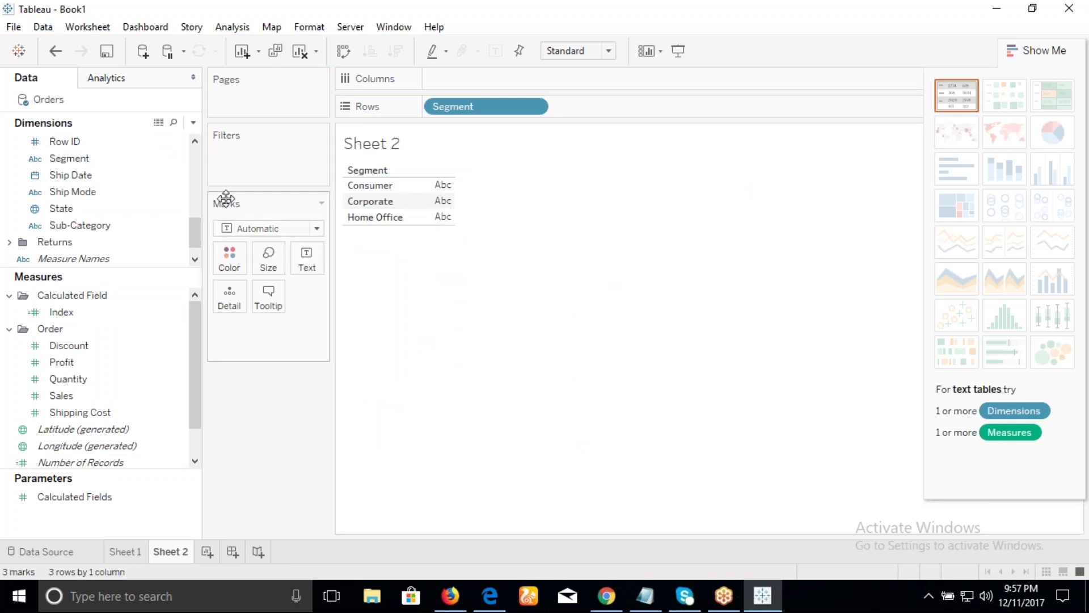
click(317, 228)
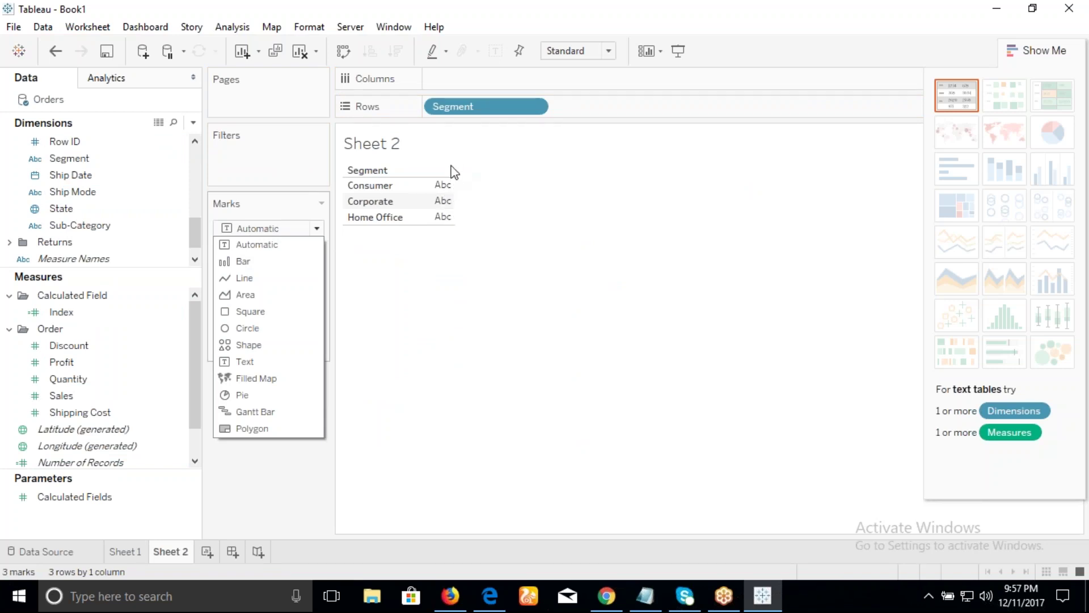
click(451, 356)
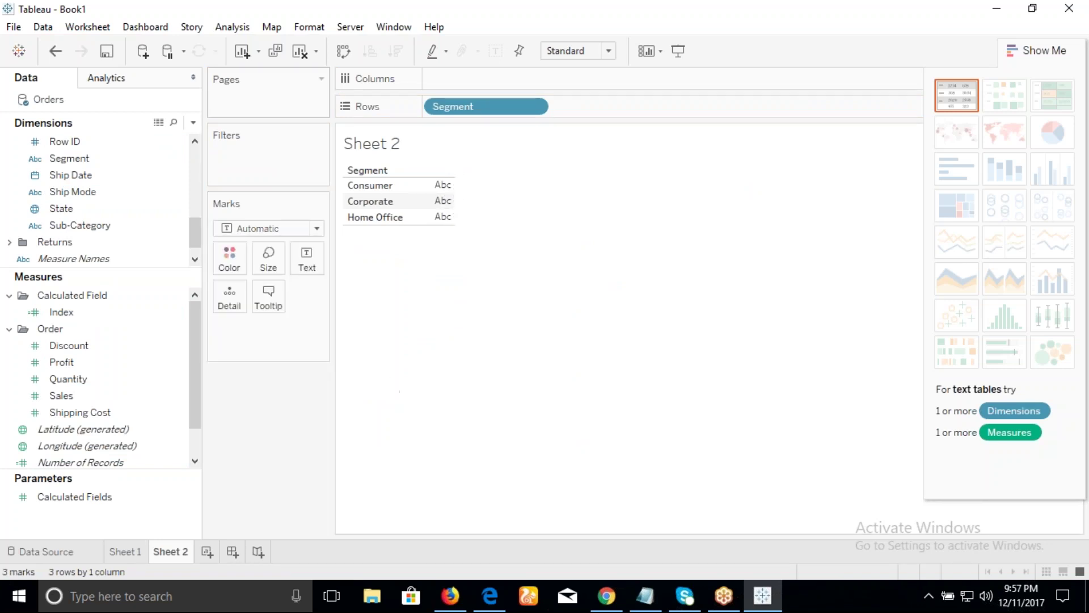
Step: Clear the new sheet and return to Sheet 1
click(300, 51)
click(129, 553)
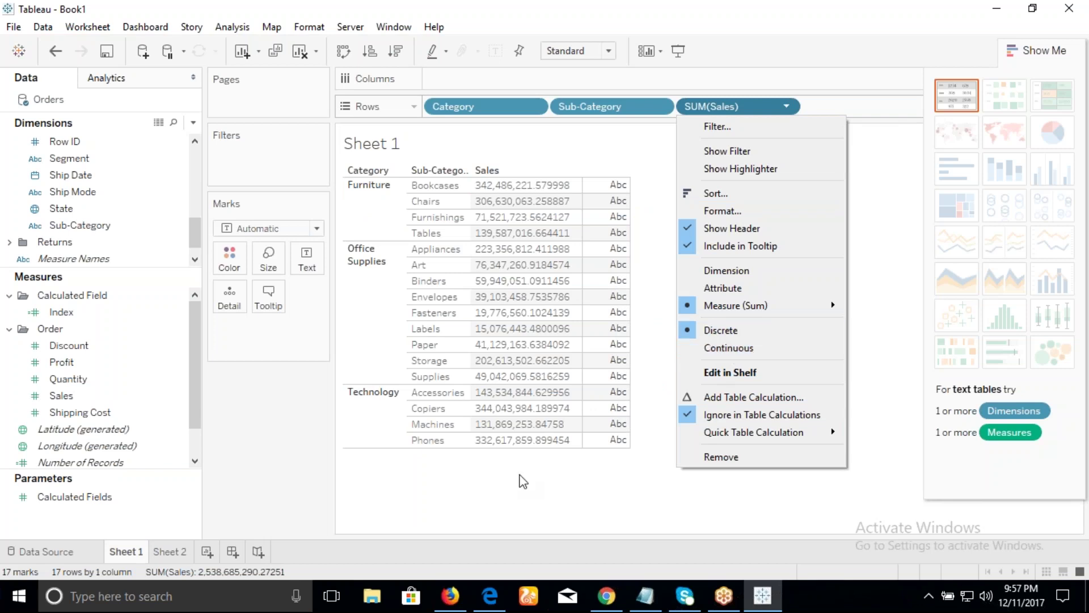
click(241, 406)
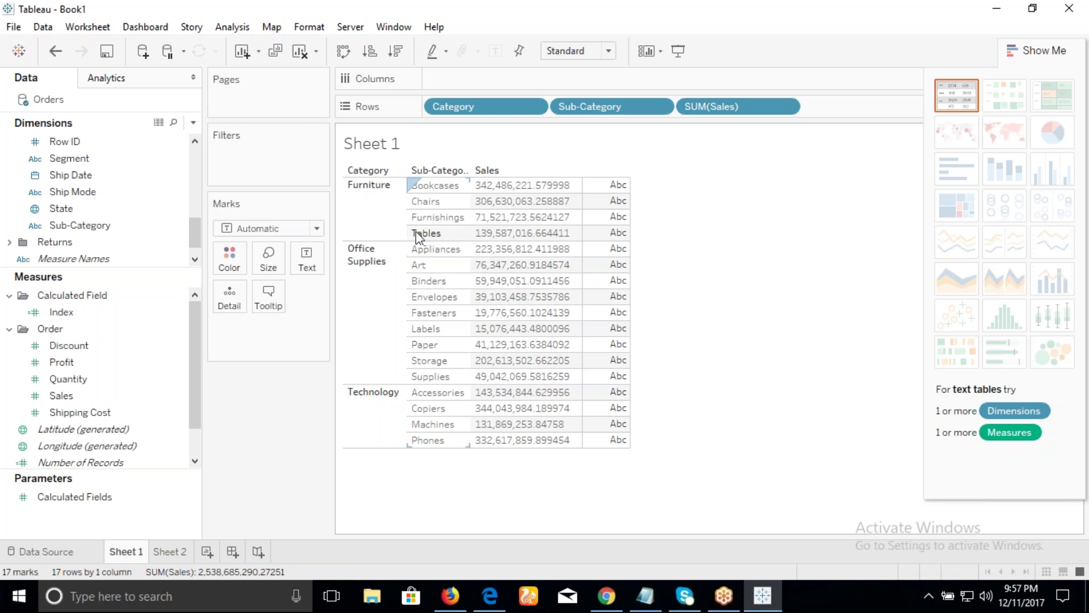
Step: Add all subtotals to the Category and Sub-Category table and look through the subtotalled rows
click(232, 28)
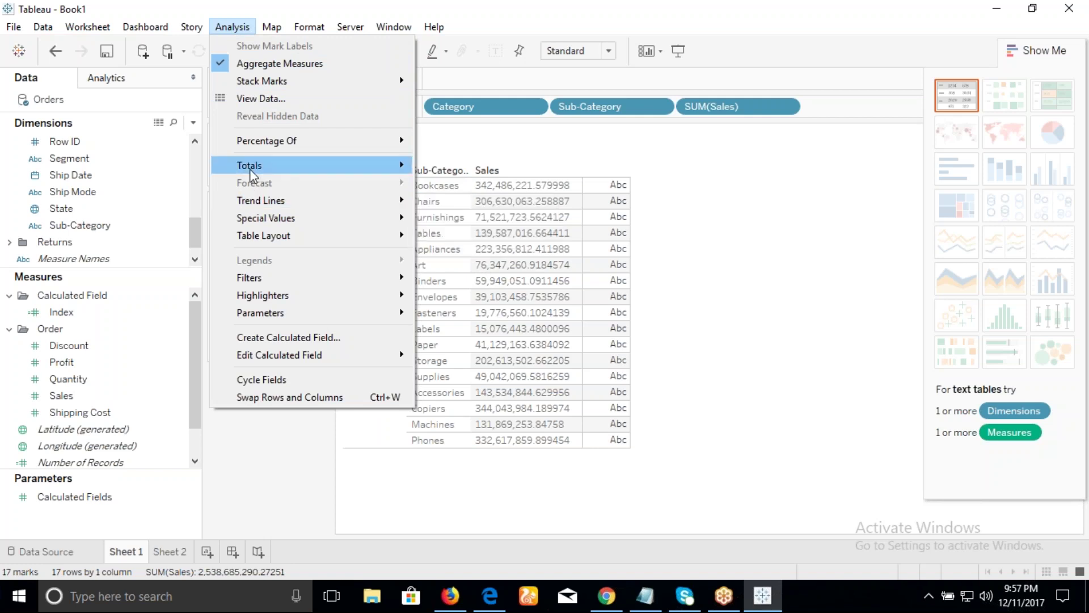
click(292, 430)
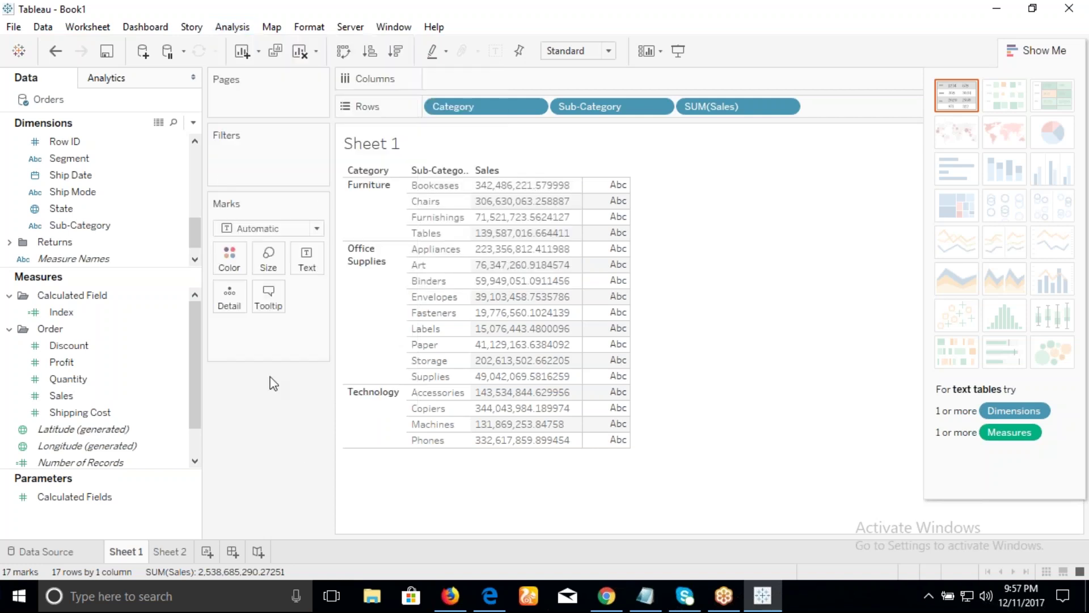
click(231, 27)
mouse_move(255, 165)
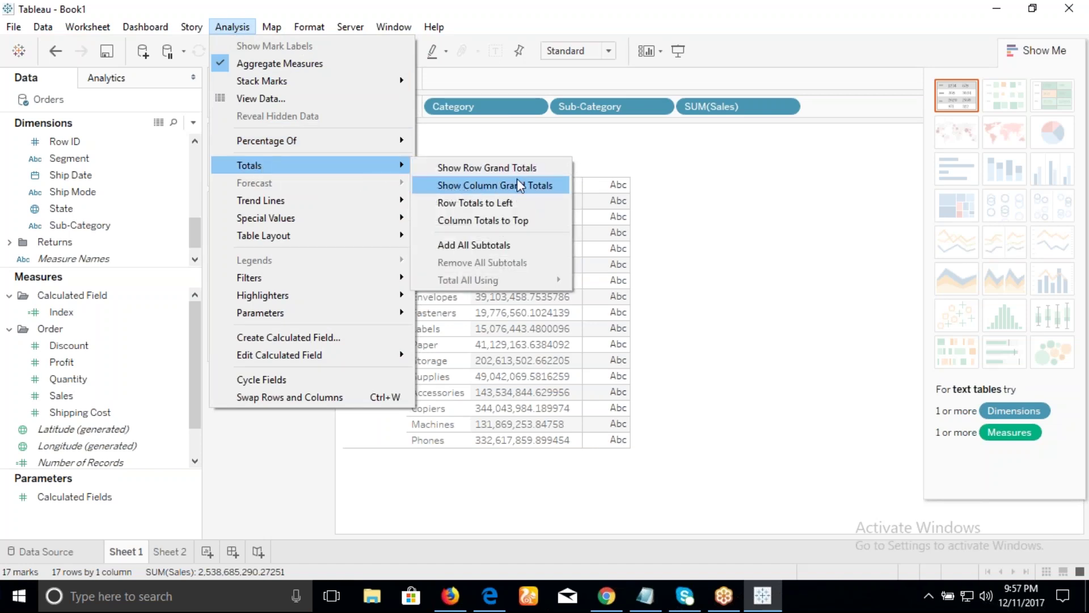
click(491, 246)
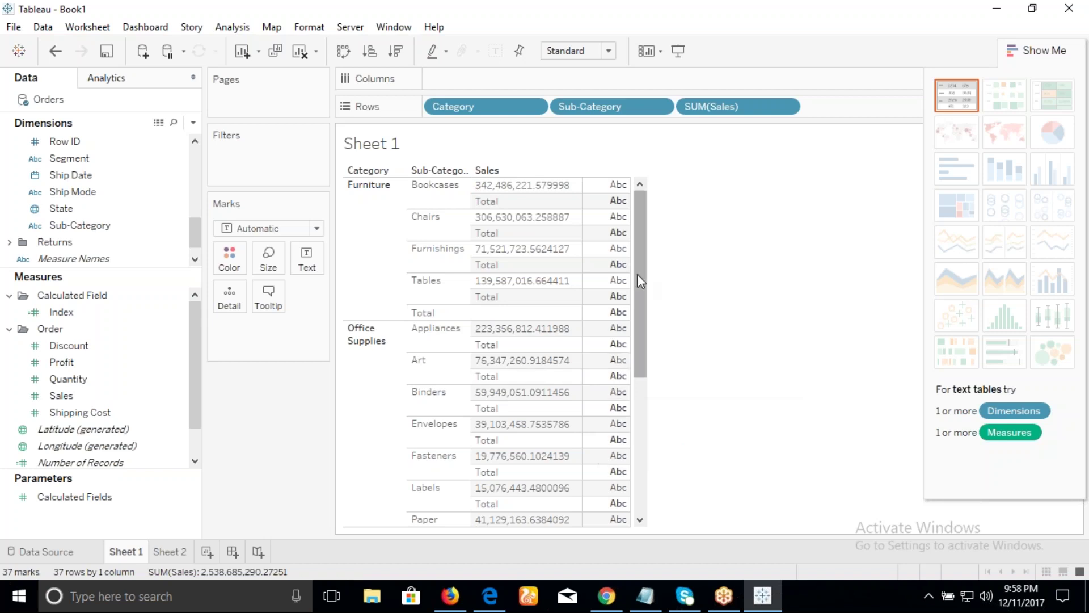
scroll(648, 298, down, 1)
drag(647, 297, 647, 481)
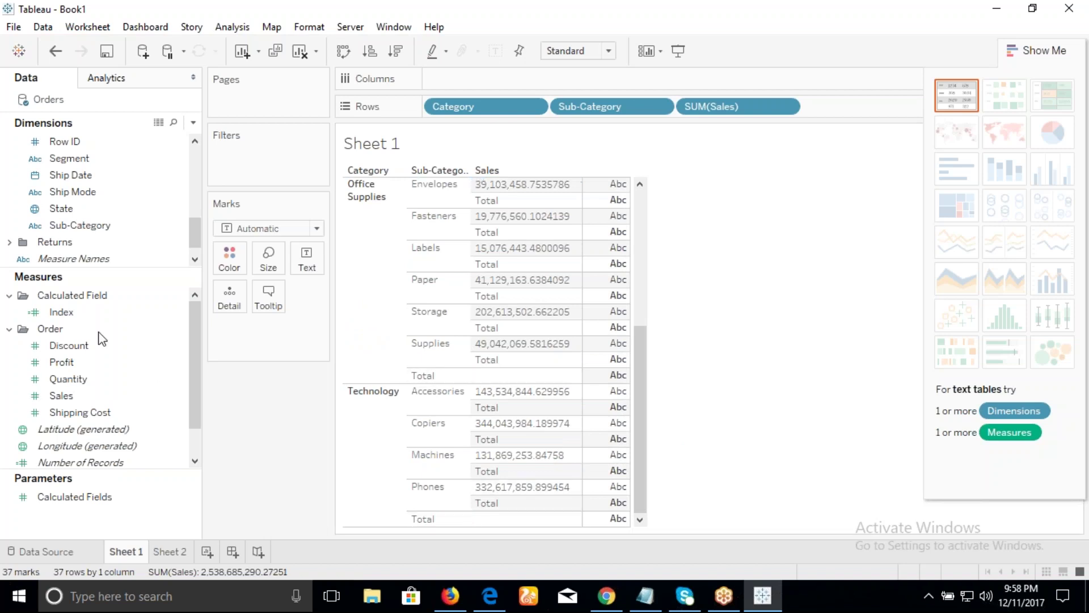
click(70, 312)
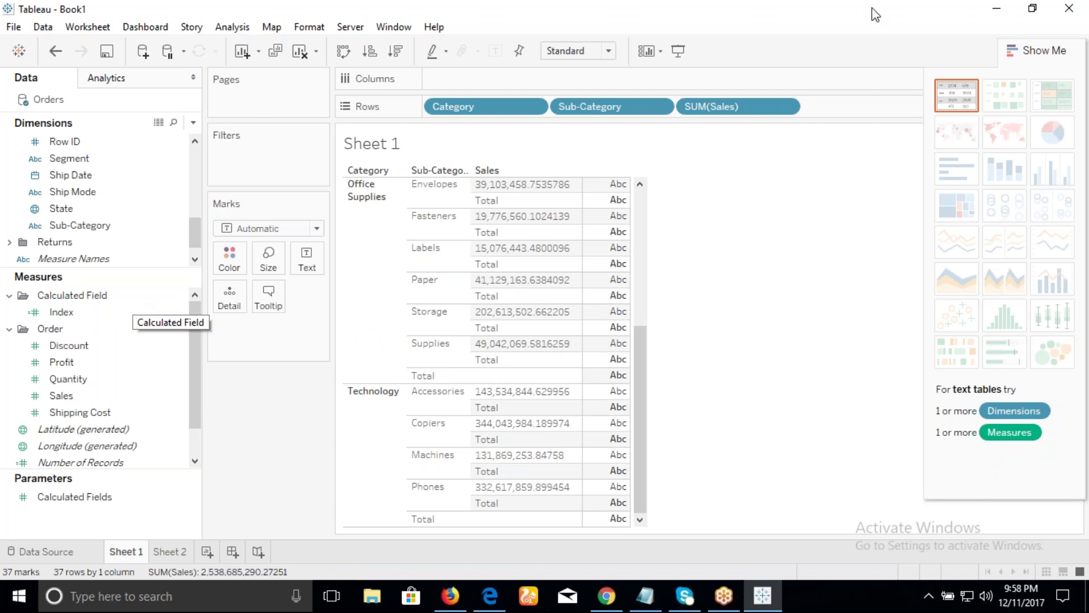
Step: Replace the discrete Sales on the rows with a continuous Sales and convert the resulting bars to a text table
drag(734, 110, 620, 5)
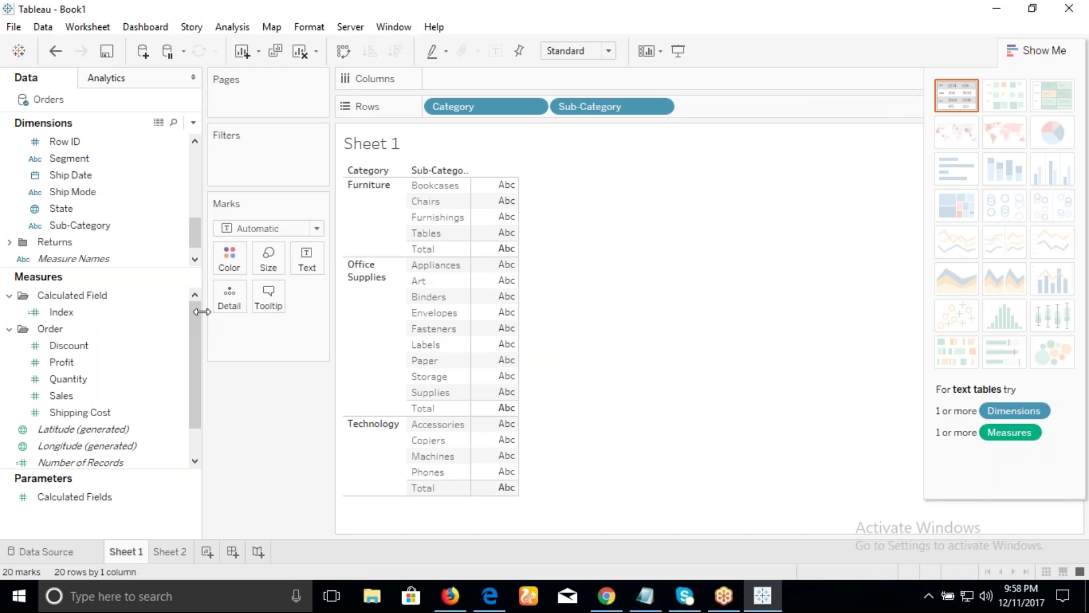
mouse_move(61, 395)
mouse_down()
mouse_move(213, 307)
mouse_move(718, 116)
mouse_up()
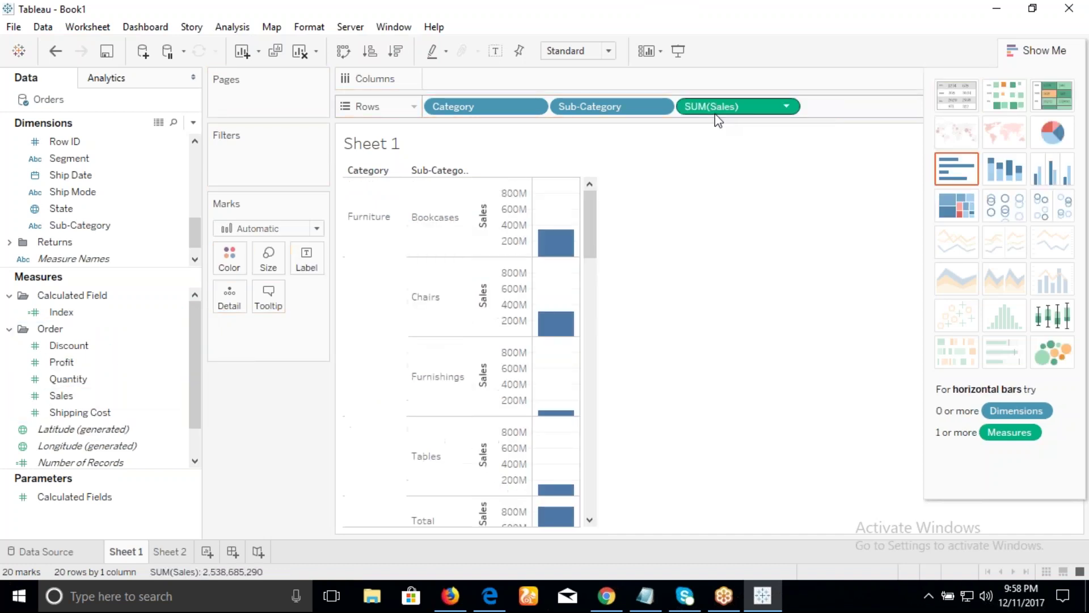
click(786, 107)
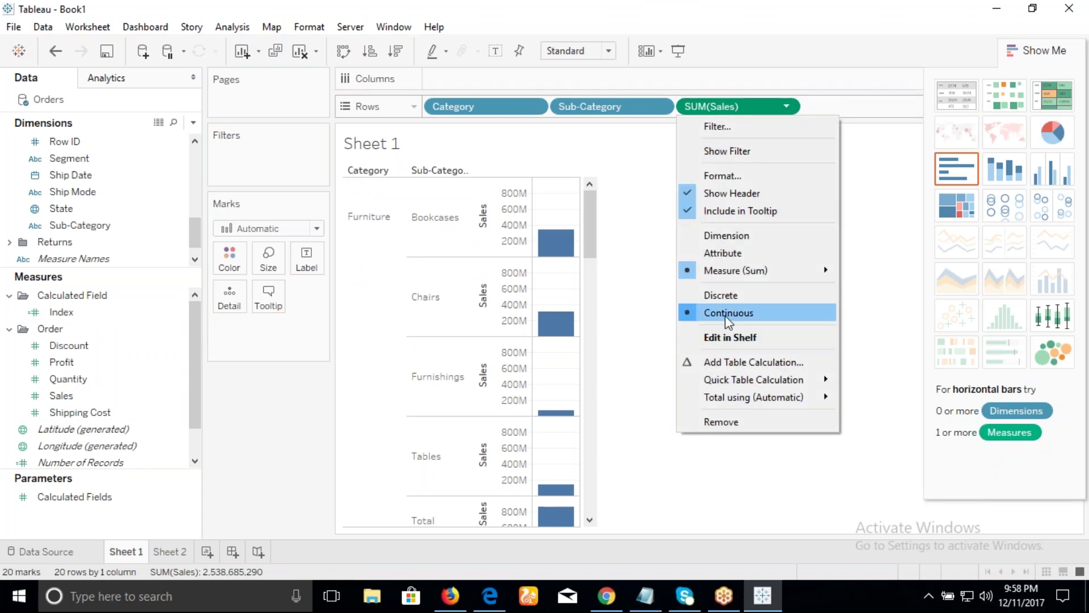
click(267, 415)
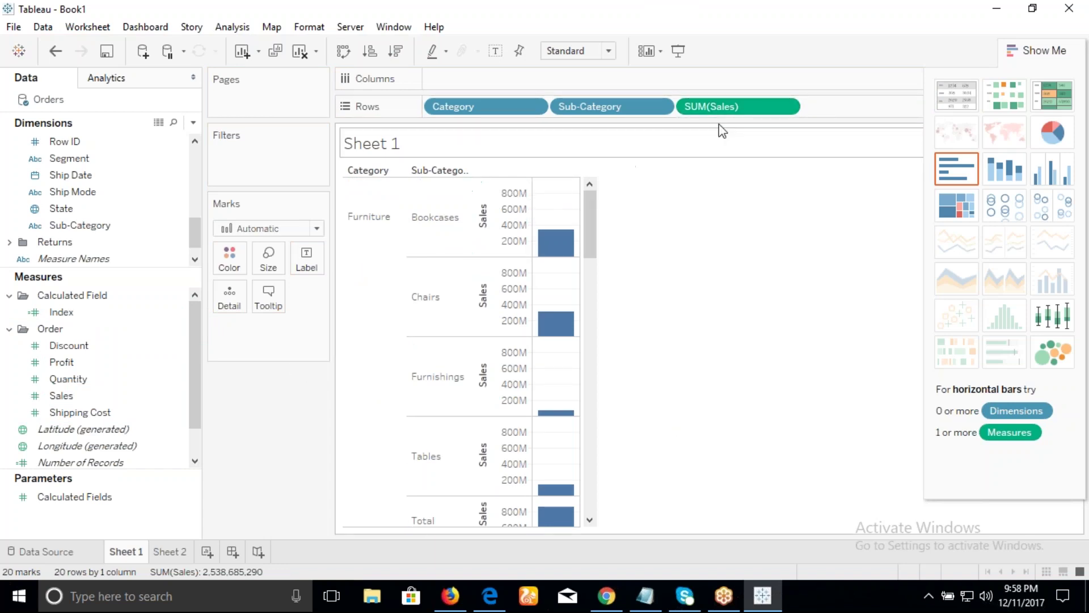
click(962, 97)
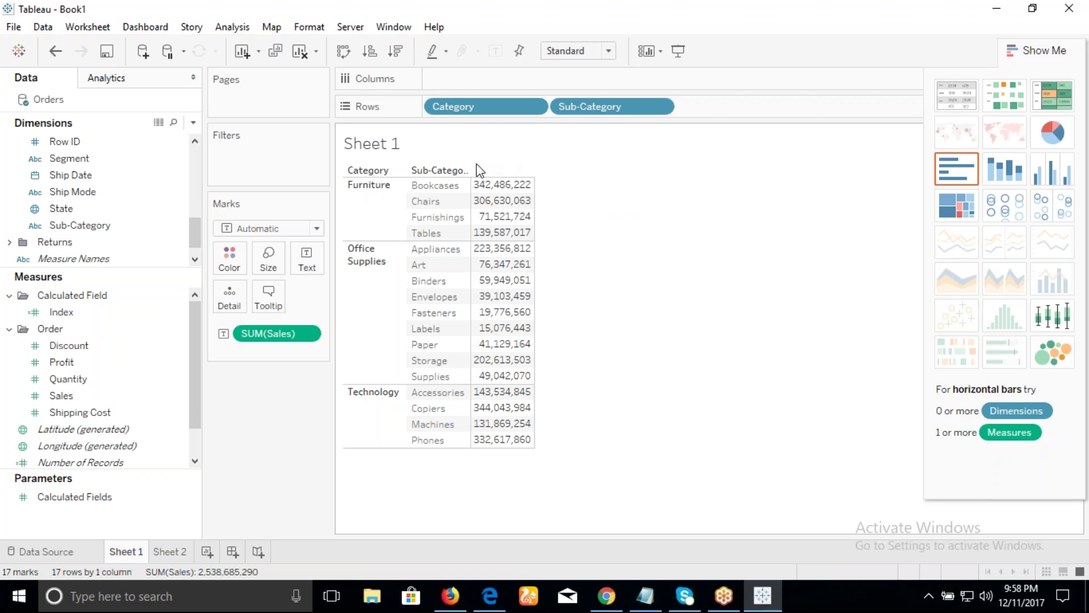
Step: Move Sales from the text marks to the rows after Sub-Category and change it to discrete
drag(273, 333, 732, 106)
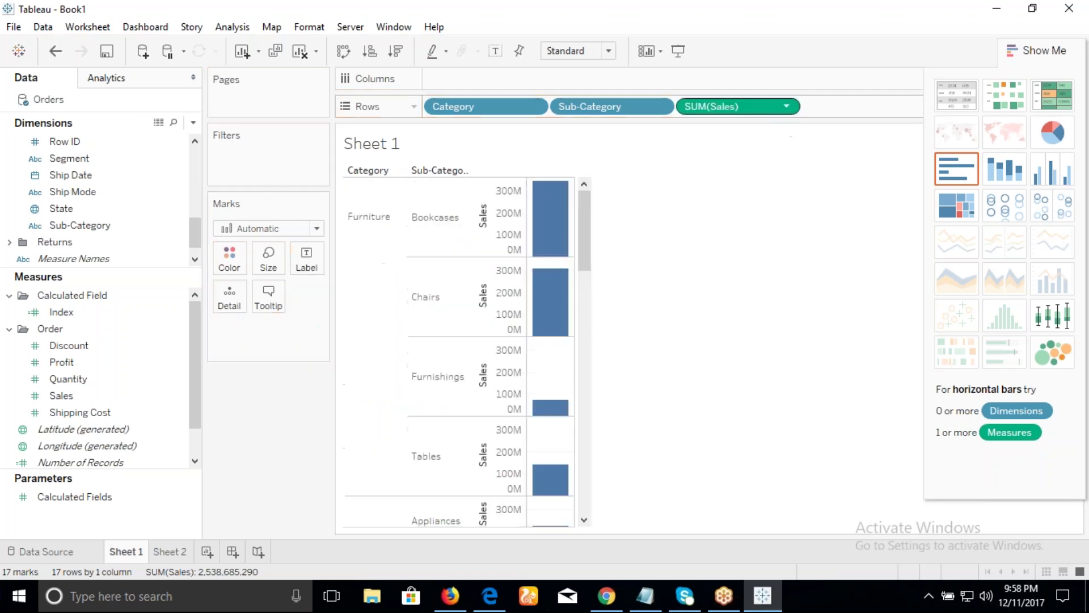
click(786, 107)
click(719, 296)
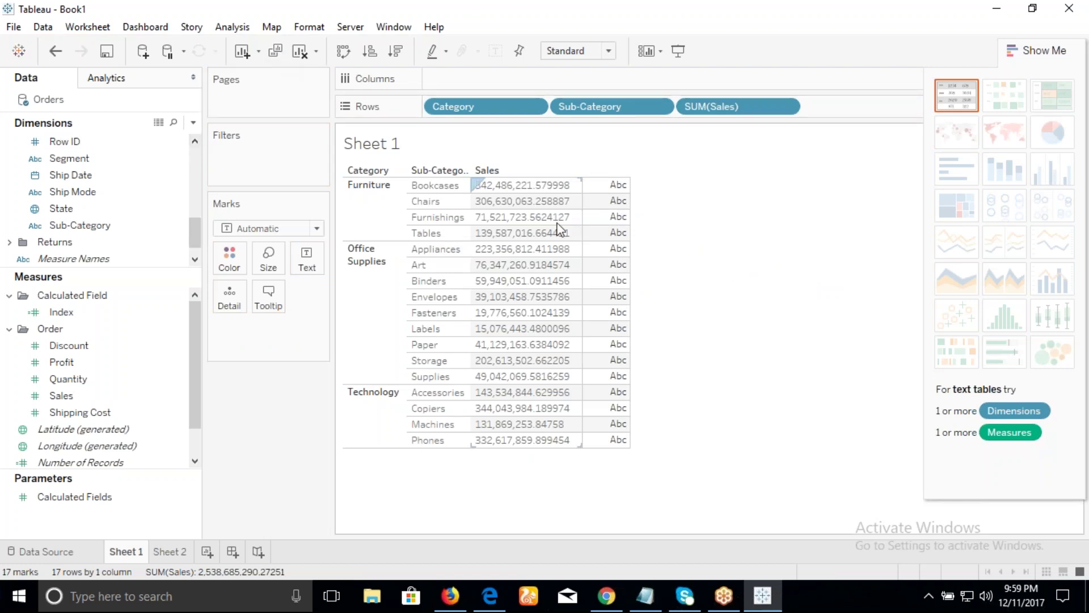
mouse_move(611, 270)
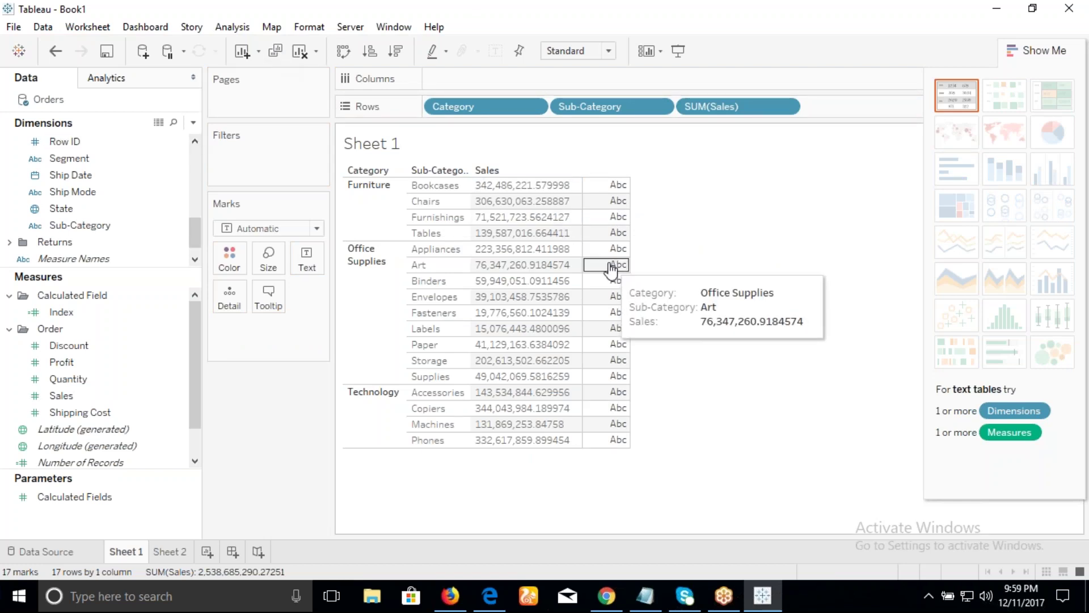
Step: Remove Sales from the rows and place Sales and Profit together in the body of the table
drag(722, 110, 631, 6)
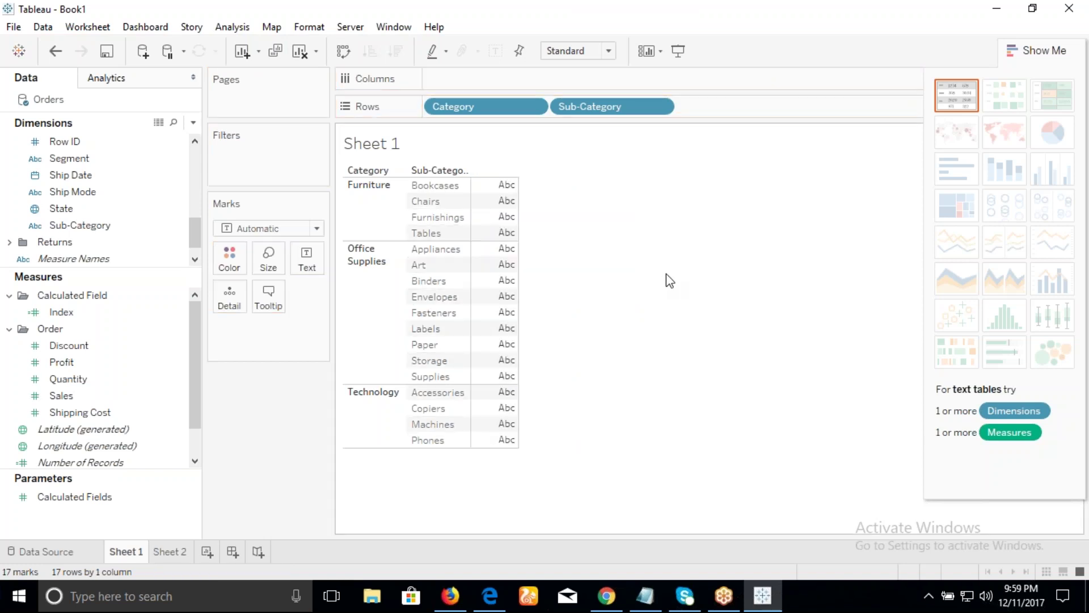
click(68, 398)
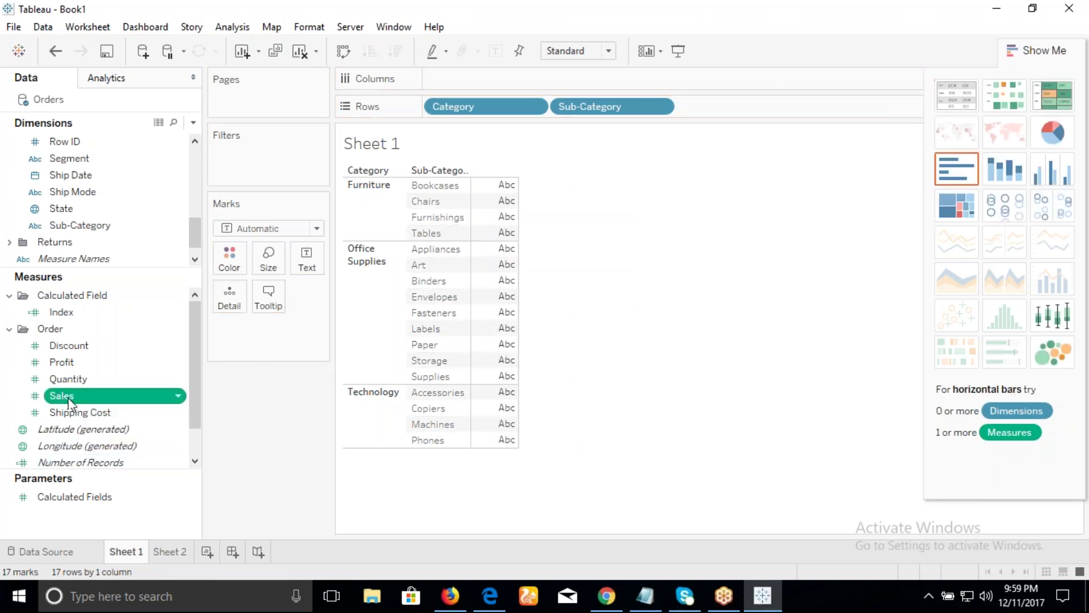
ctrl+click(65, 365)
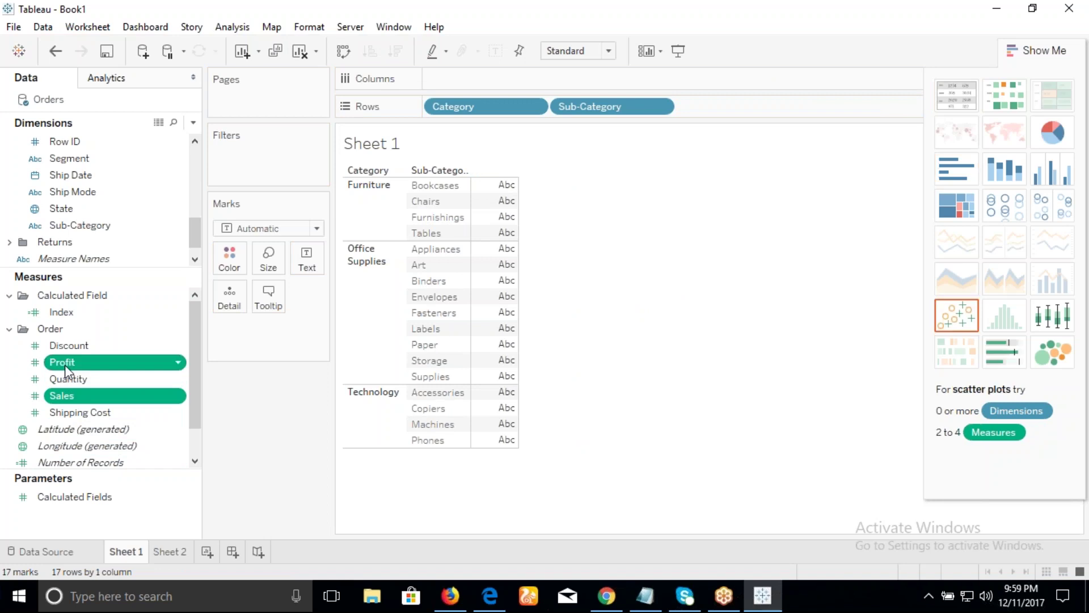
drag(68, 365, 494, 223)
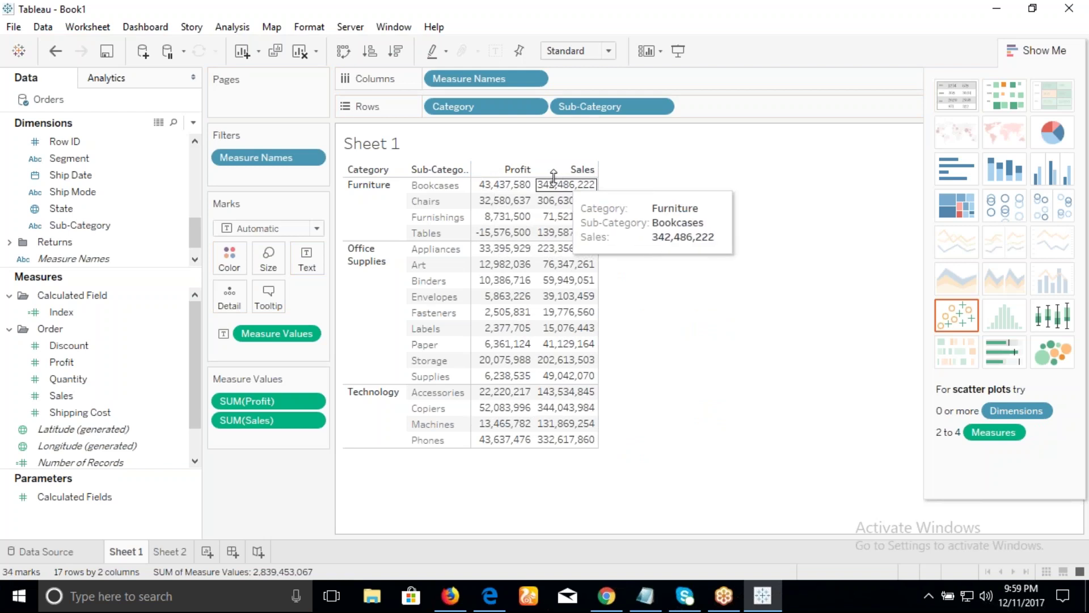
Step: Remove Profit and Sales from the table's values, leaving only Category and Sub-Category on the rows
drag(255, 403, 261, 453)
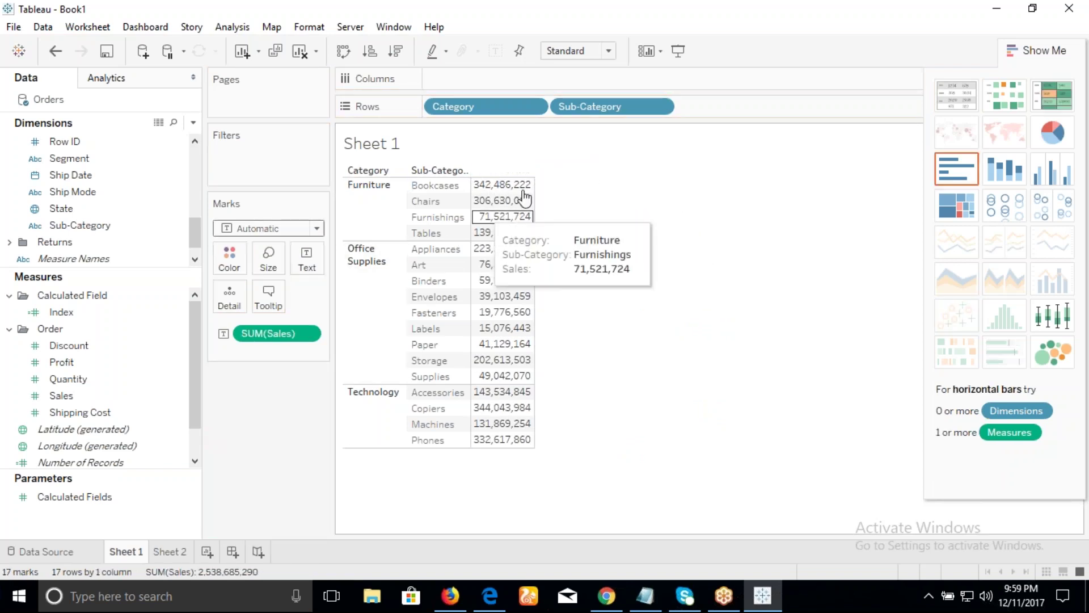
drag(277, 333, 512, 195)
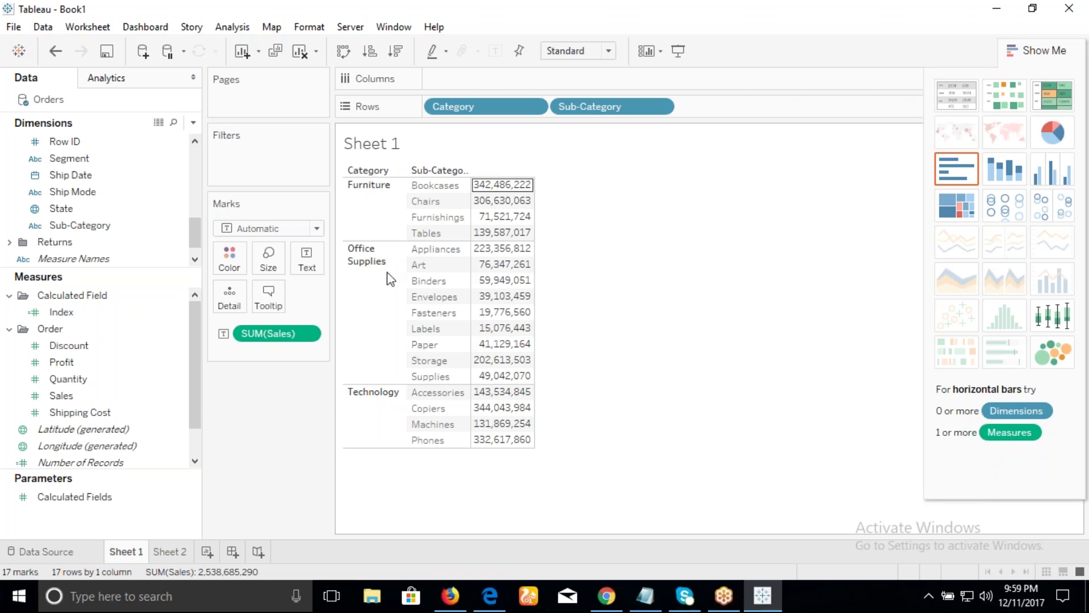
drag(259, 339, 97, 397)
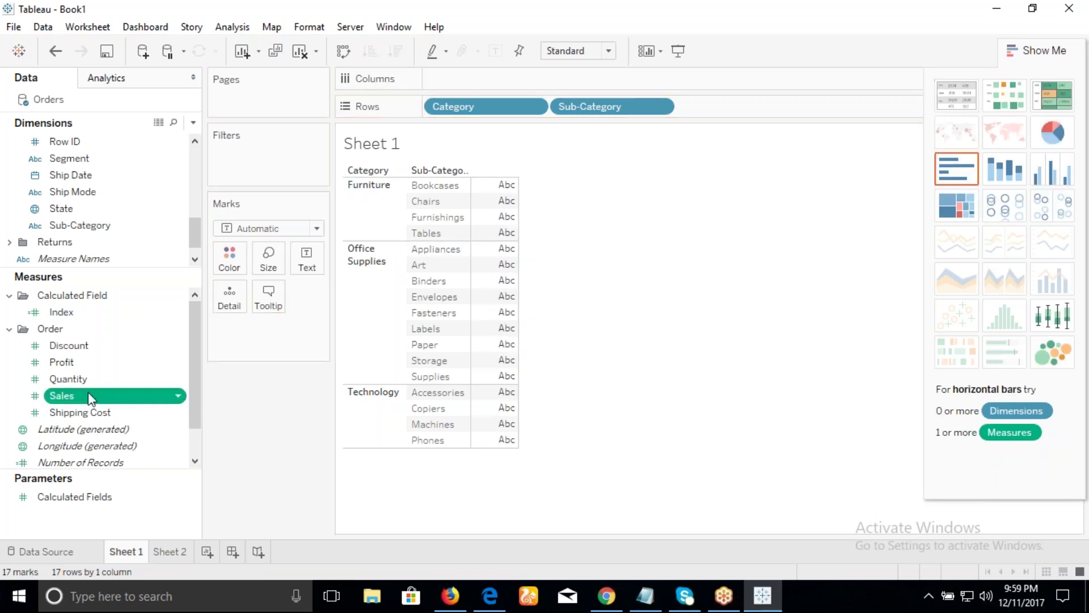
Step: Place Profit and Sales together in the table body as measure values and undo the addition
ctrl+click(85, 362)
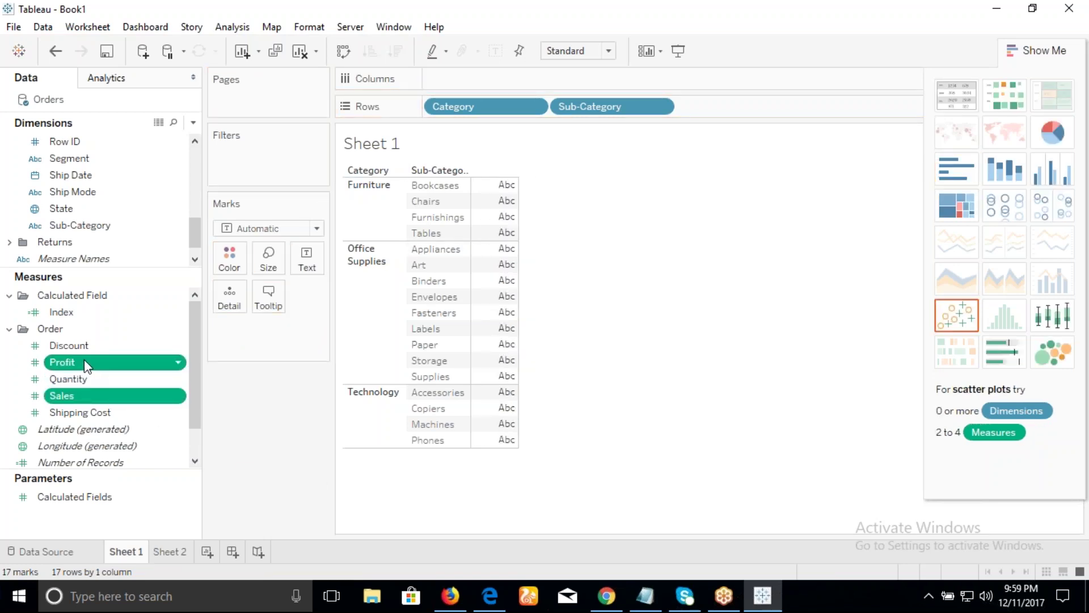
drag(84, 359, 493, 284)
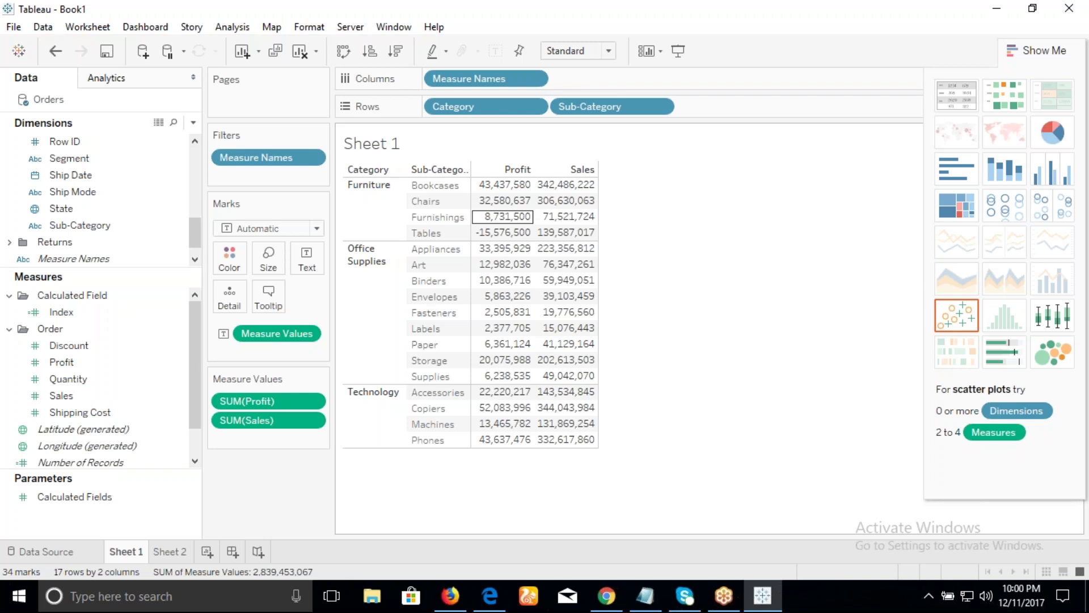
mouse_move(497, 222)
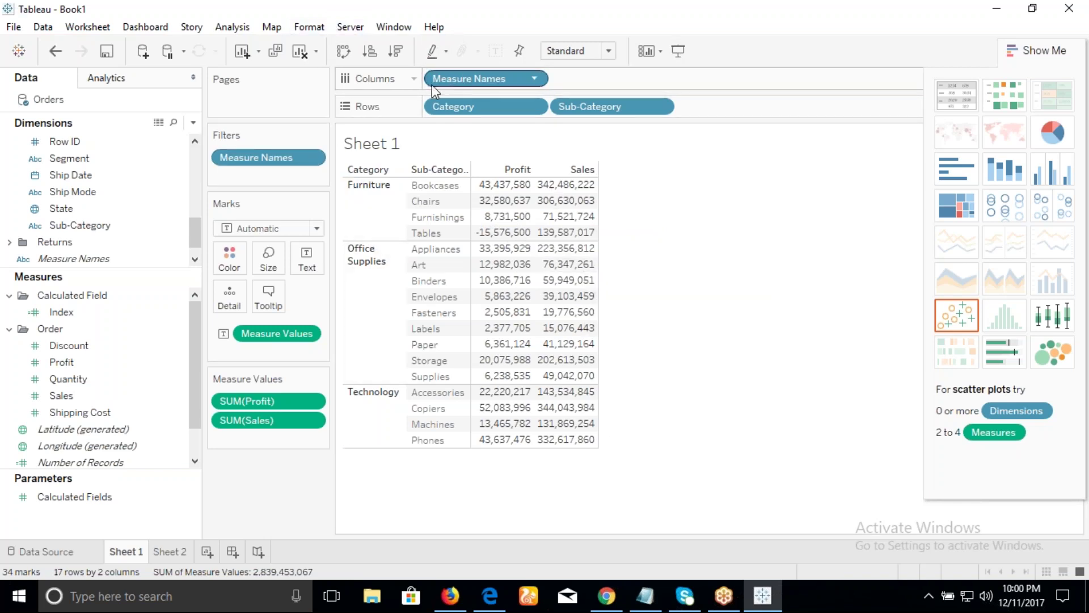
click(55, 50)
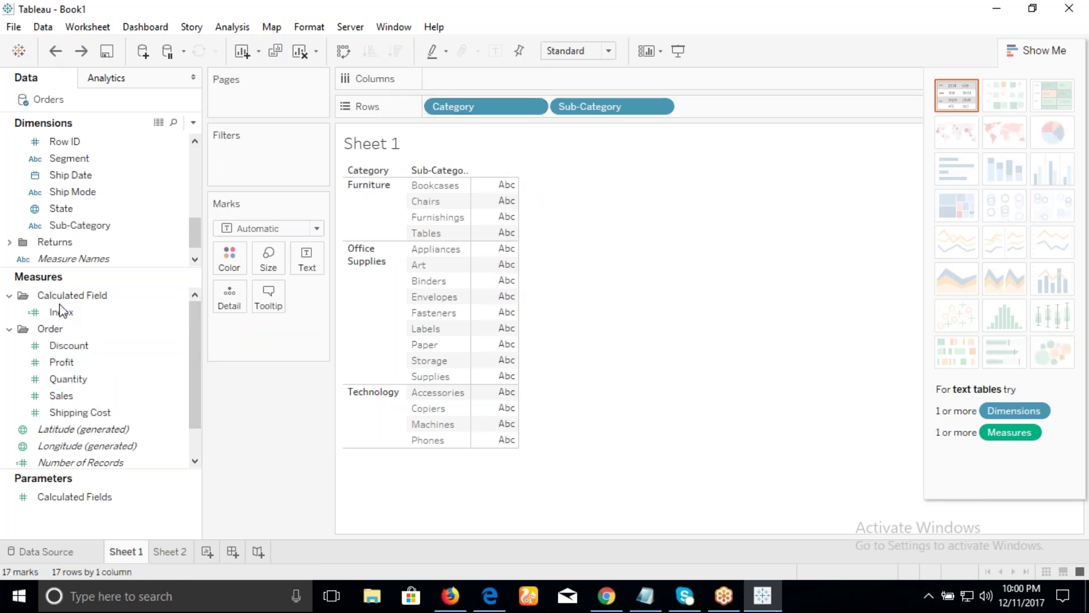
Step: Place Measure Names on the columns and filter it to include only Sales
scroll(189, 241, down, 1)
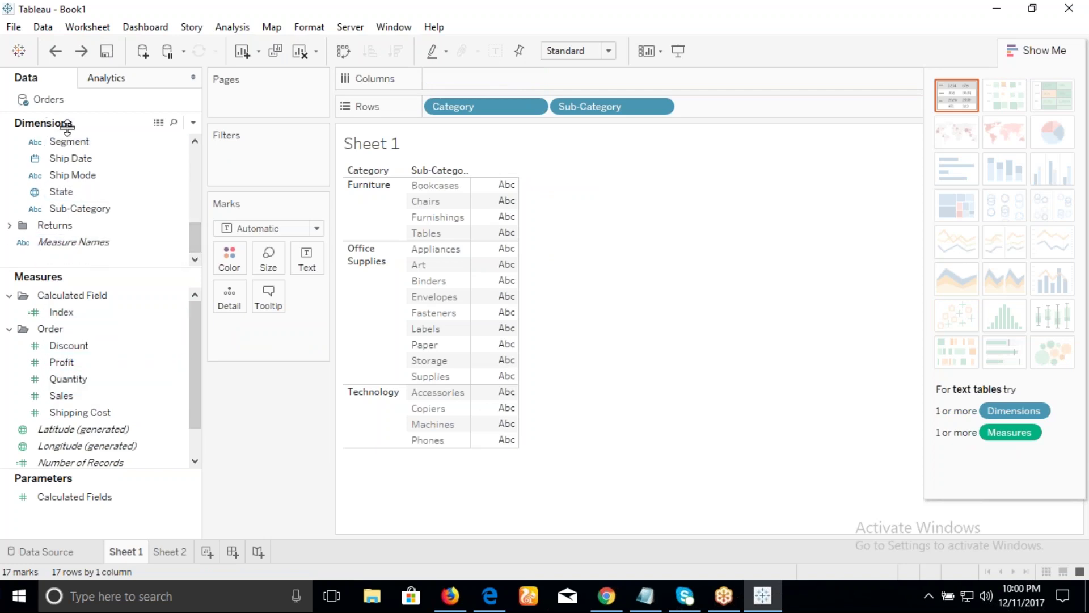
drag(64, 248, 465, 80)
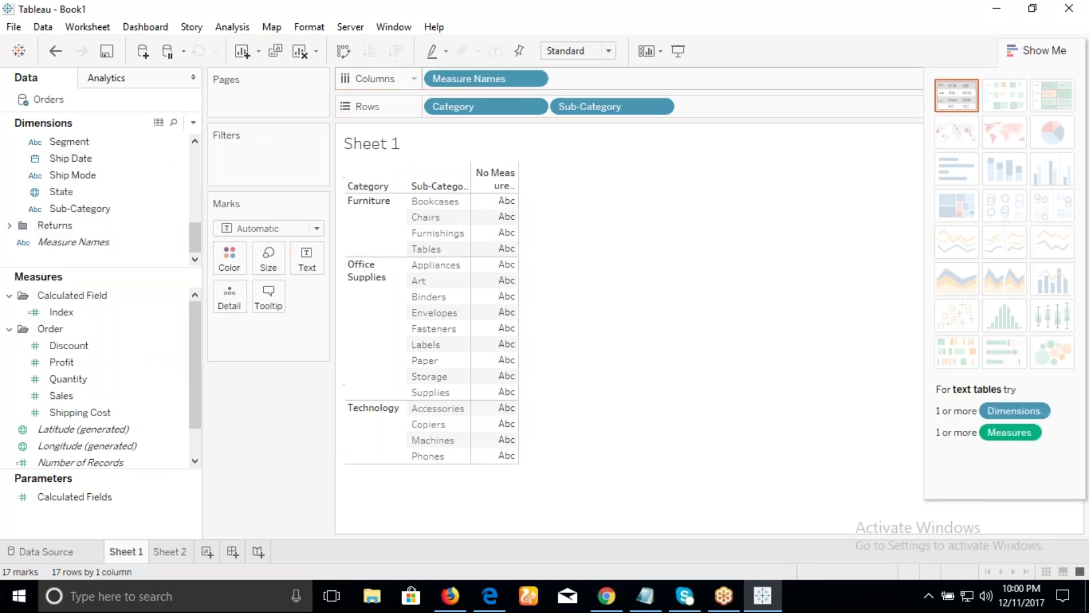
click(534, 79)
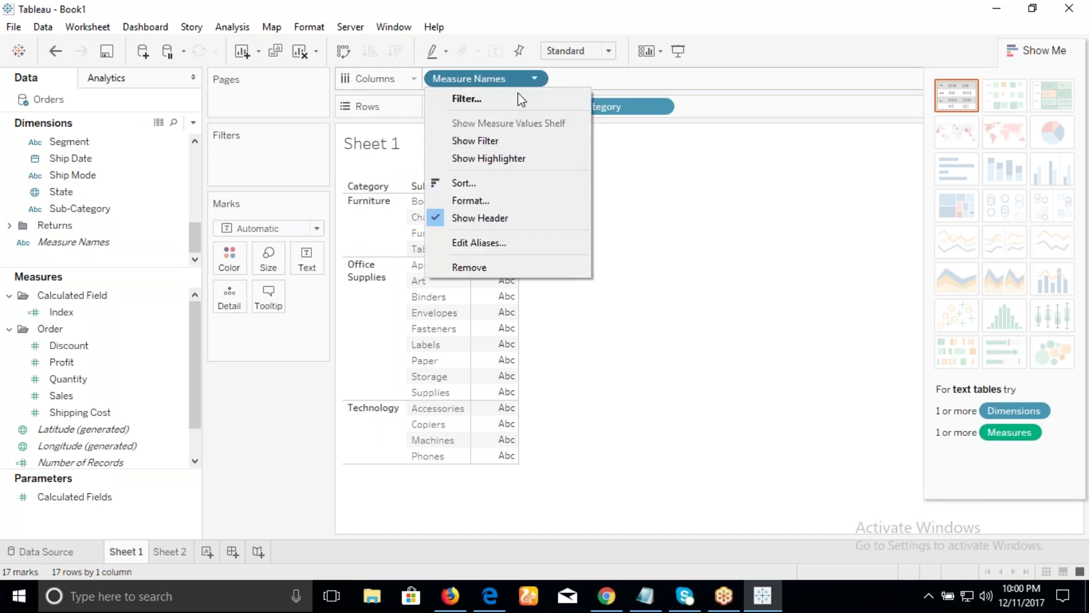
click(485, 107)
click(481, 342)
click(395, 243)
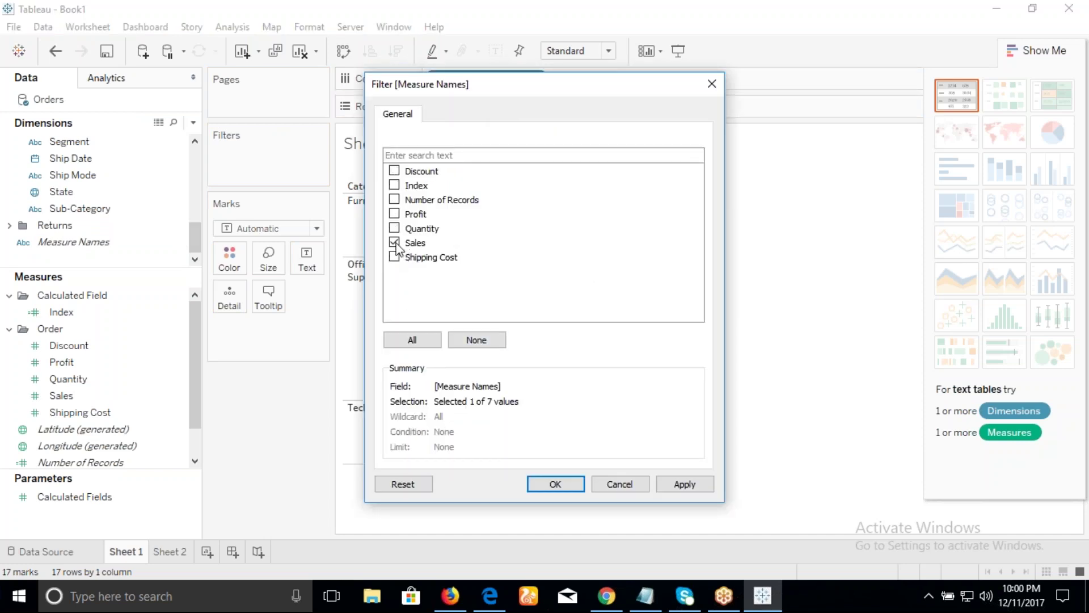
click(556, 484)
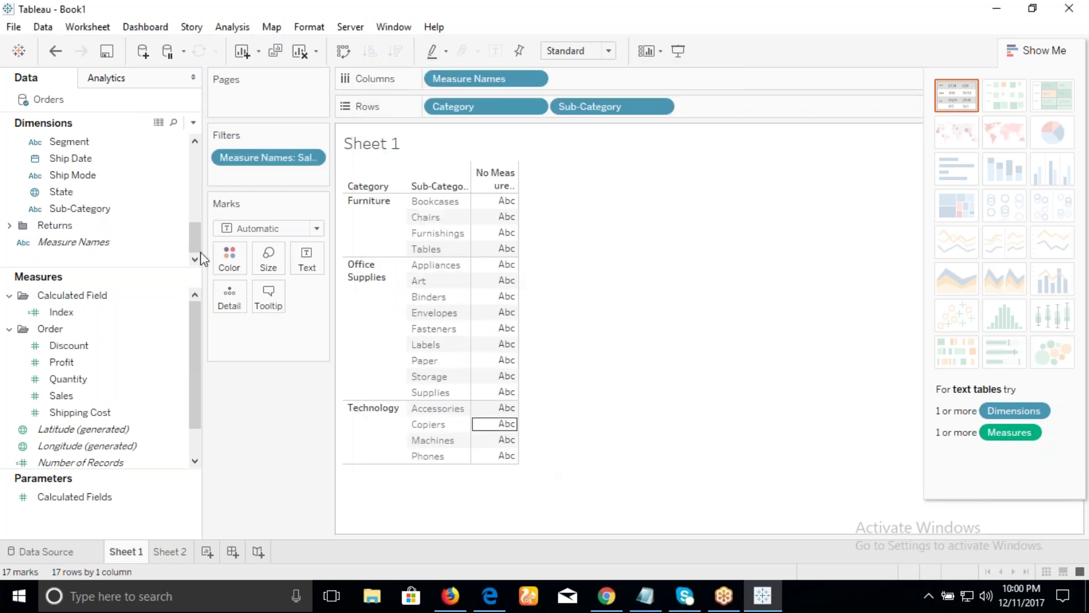
Step: Place Measure Values in the body of the table to show the filtered measure by sub-category
click(61, 312)
scroll(120, 397, down, 2)
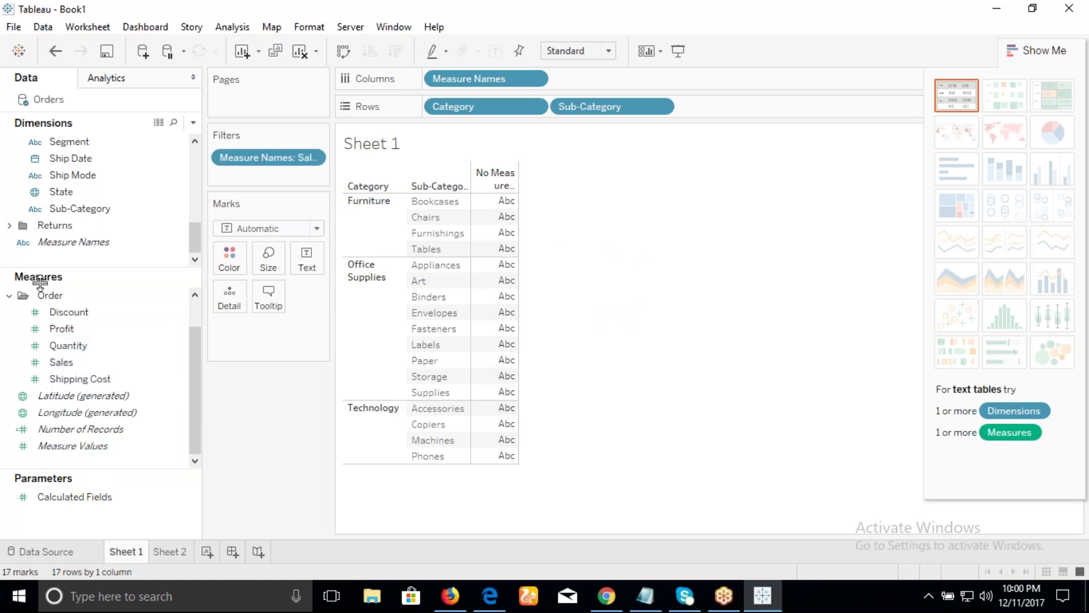
drag(75, 452, 499, 232)
drag(470, 229, 486, 231)
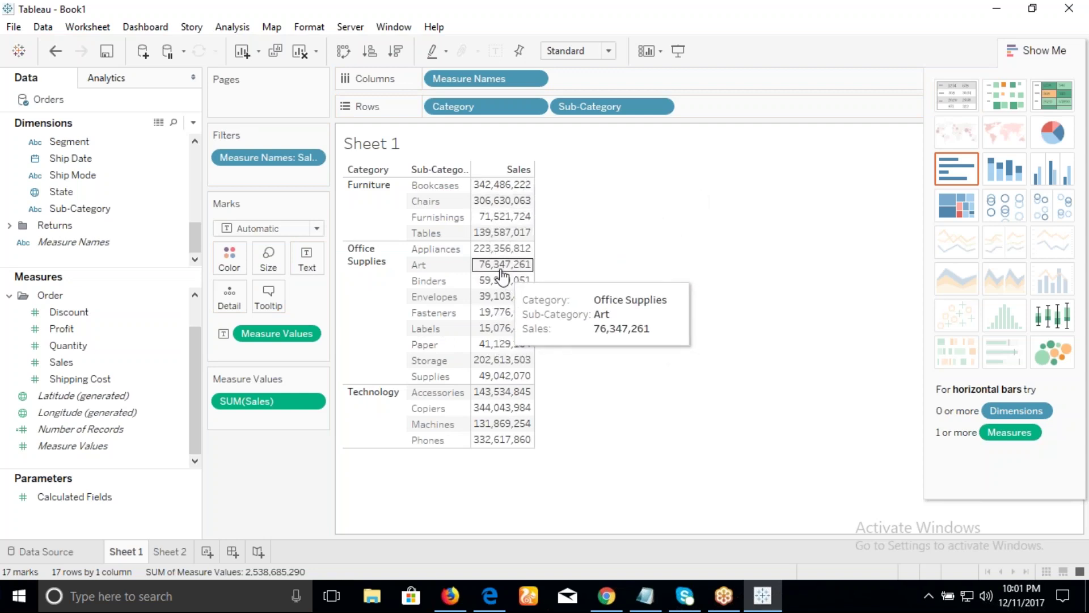
Step: Remove Measure Names from the columns and filters and Measure Values from the marks, leaving only Category and Sub-Category
drag(485, 86, 454, 11)
drag(267, 158, 284, 23)
drag(278, 333, 264, 473)
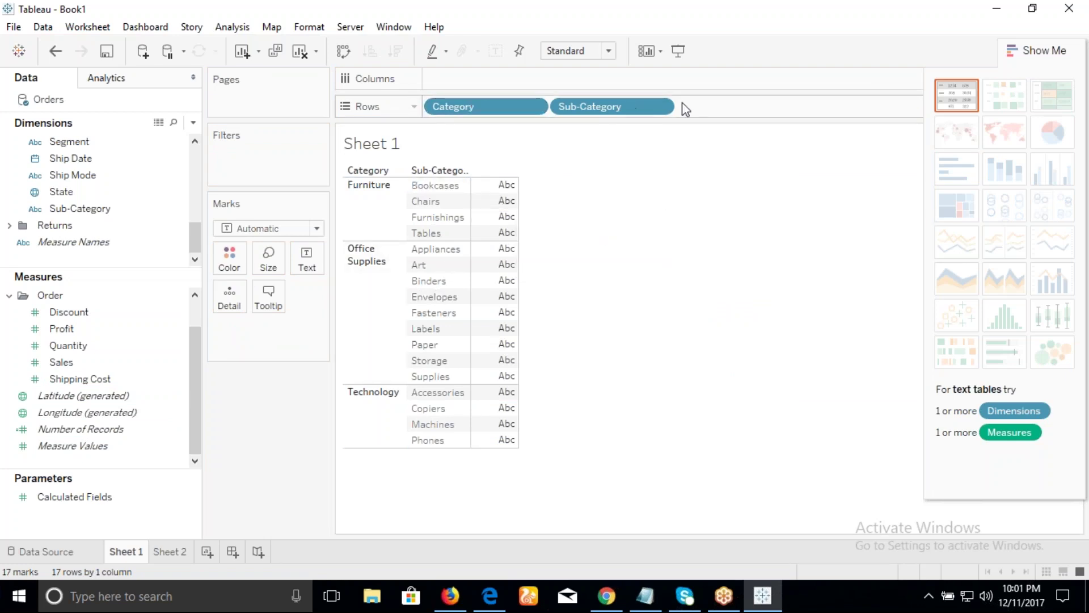
Step: Add Sales to the rows as a text table and remove it again from the marks
click(73, 358)
drag(71, 363, 737, 106)
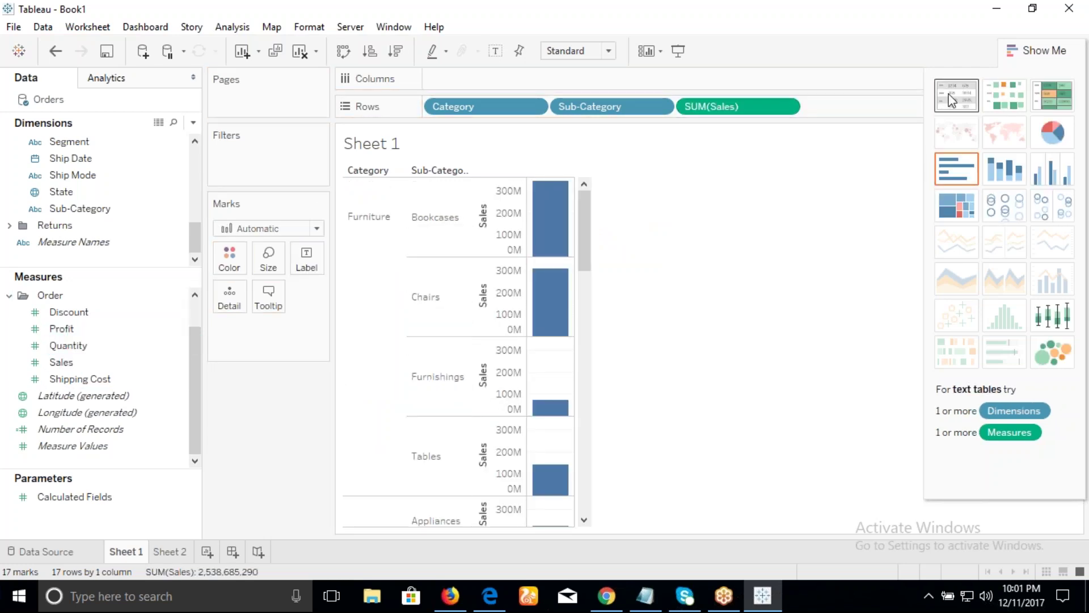
click(962, 100)
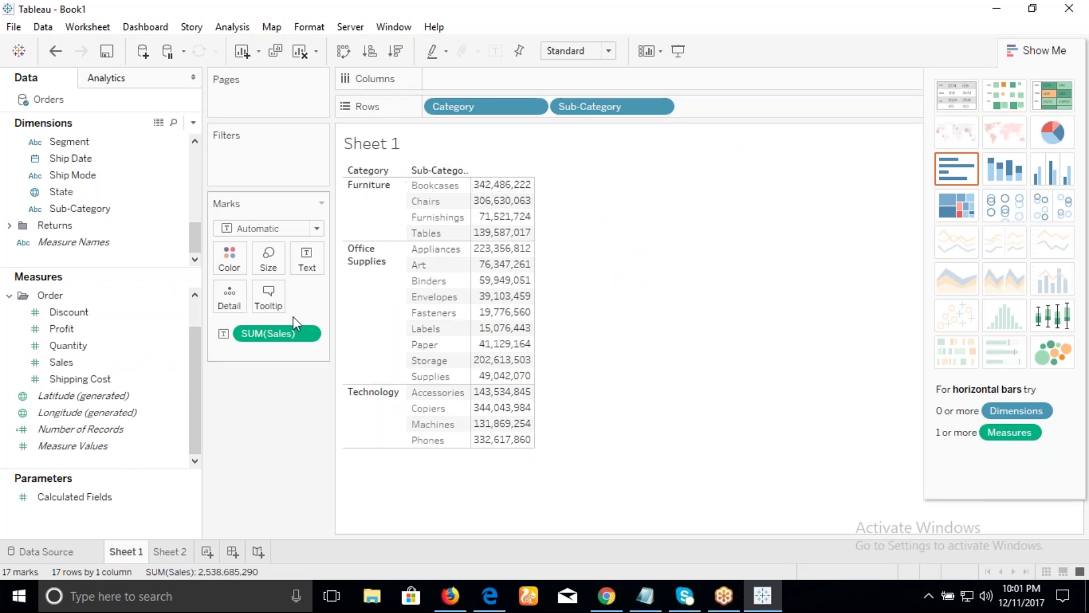
drag(272, 335, 291, 450)
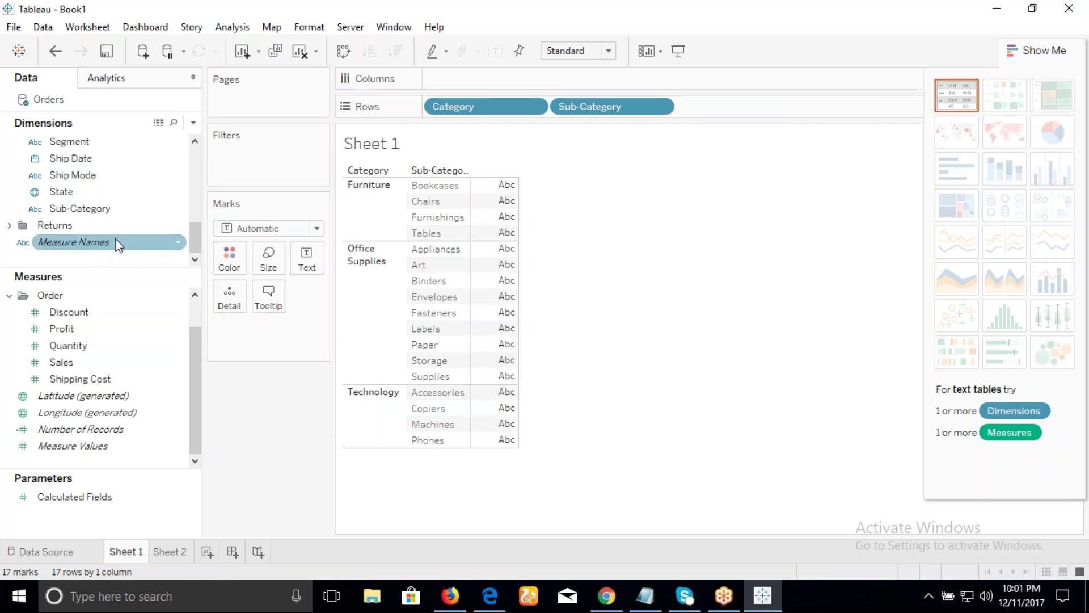
Step: Put Measure Names on the columns again and restrict its filter to Sales alone
click(77, 243)
drag(77, 248, 510, 82)
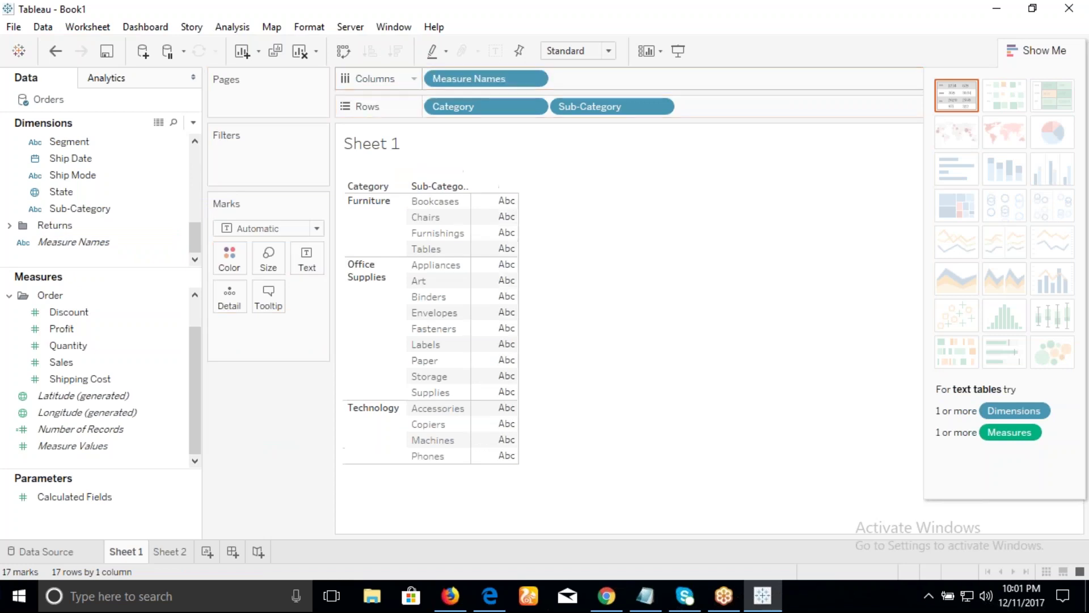
click(535, 78)
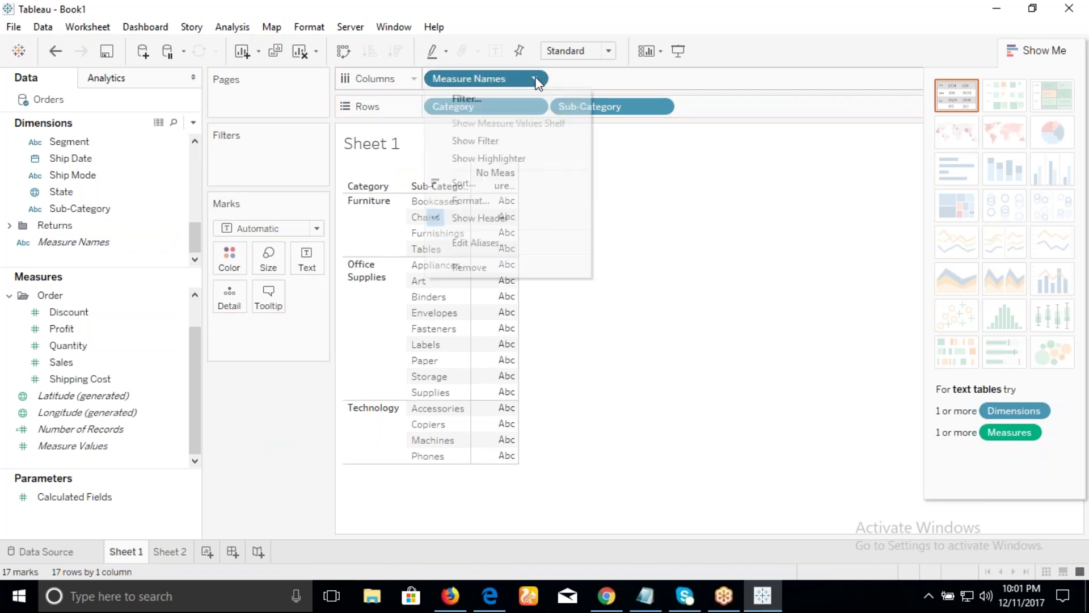
click(473, 101)
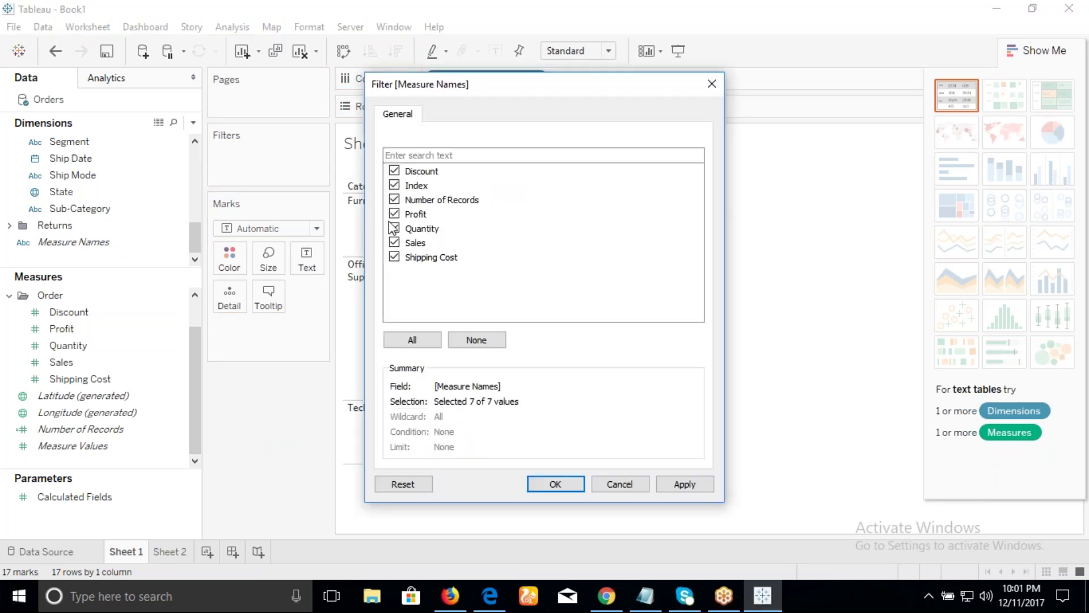
click(472, 339)
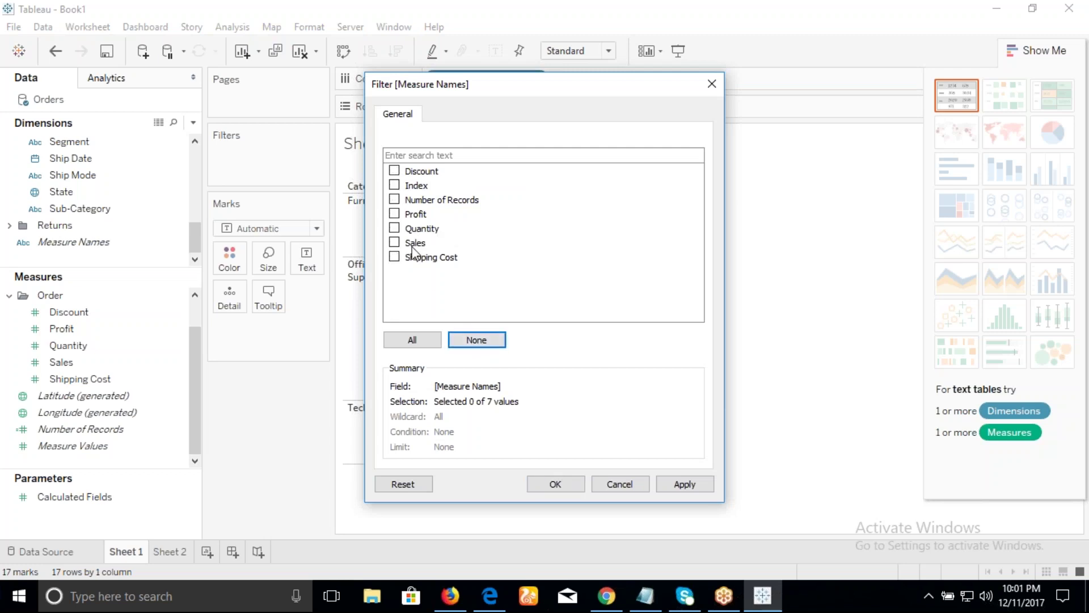
click(394, 243)
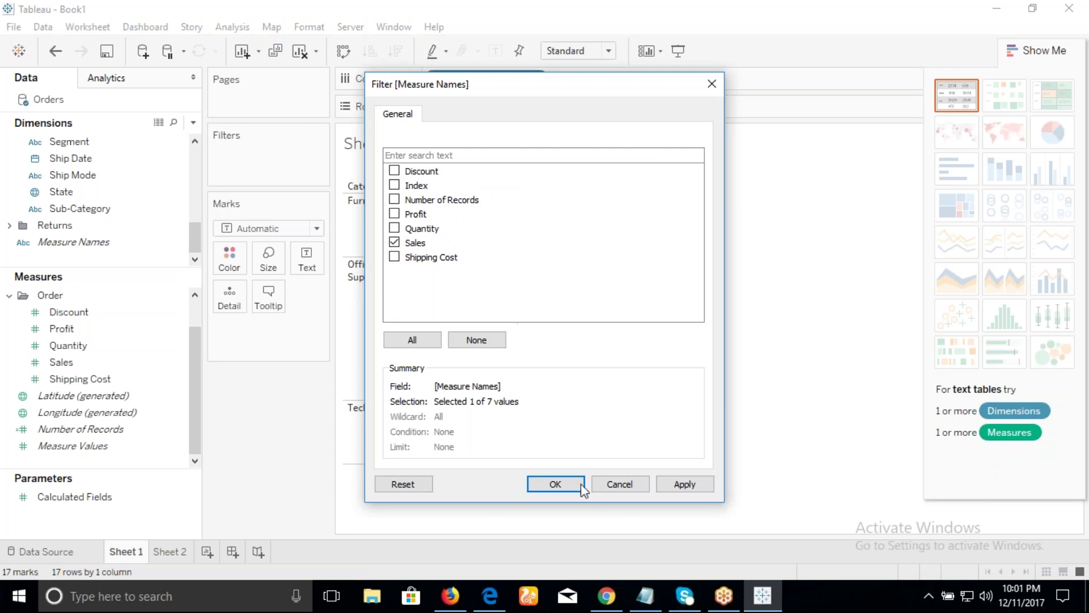
click(554, 484)
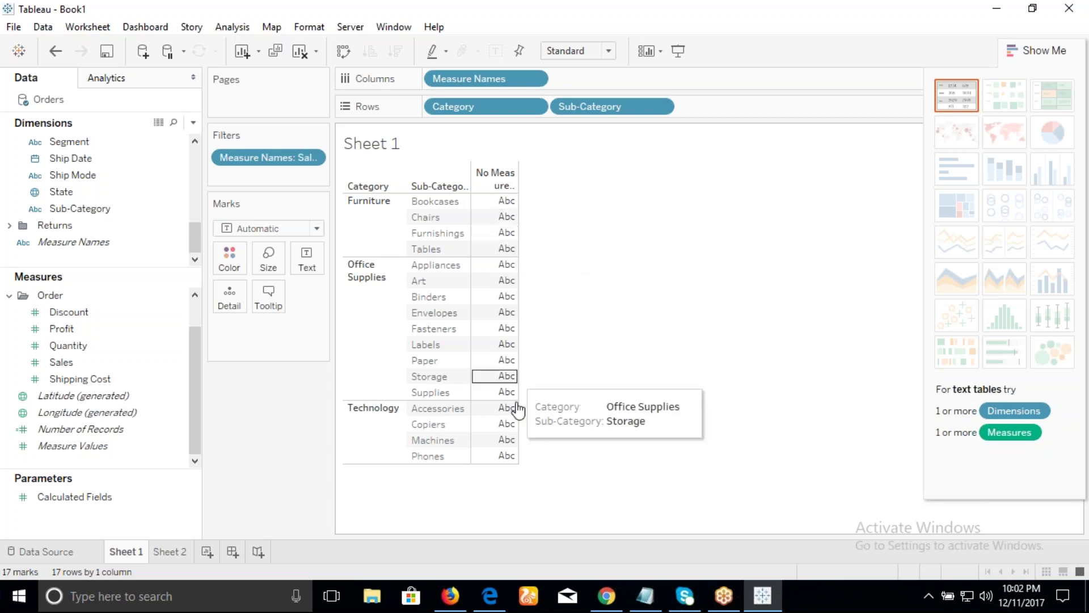
Step: Add Measure Values to the table body so Sales is listed for each sub-category
drag(76, 447, 496, 231)
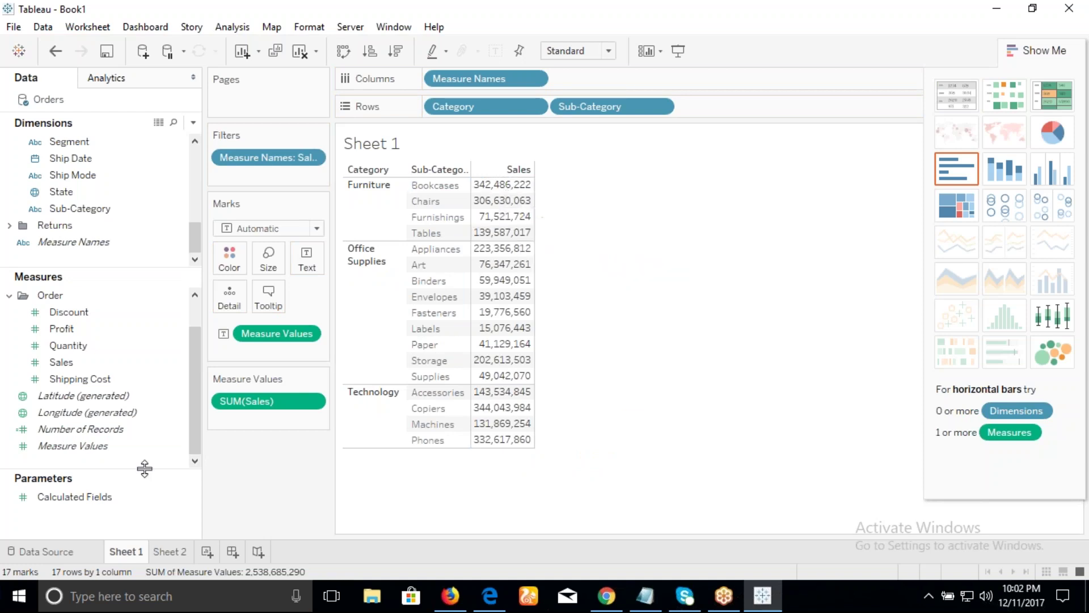
click(313, 401)
click(601, 504)
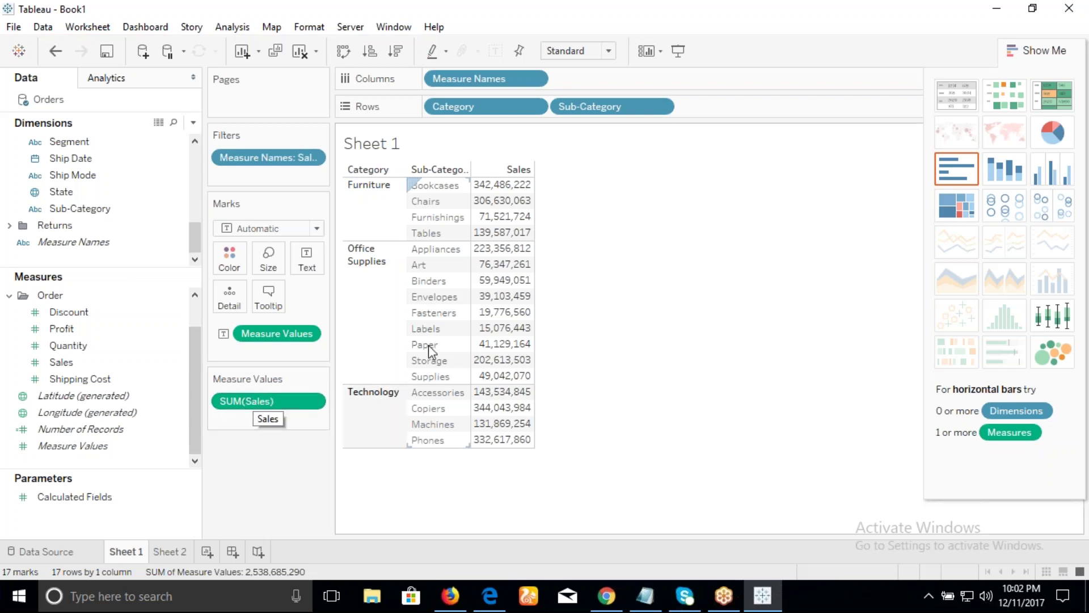
Step: Add all subtotals and the column grand total to the Sales table on Sheet 1
click(232, 29)
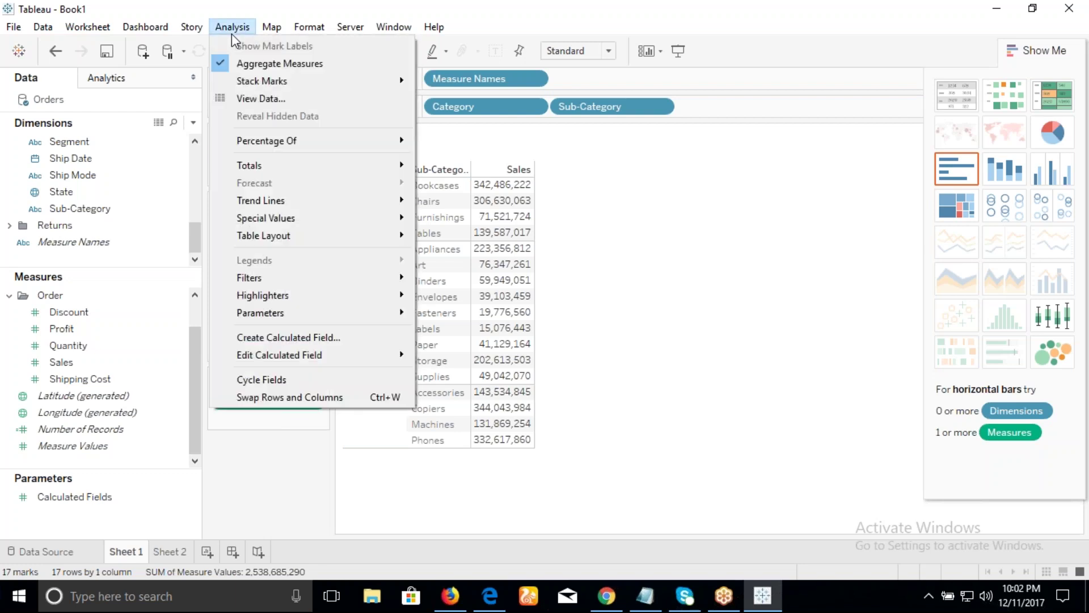
mouse_move(252, 165)
click(488, 244)
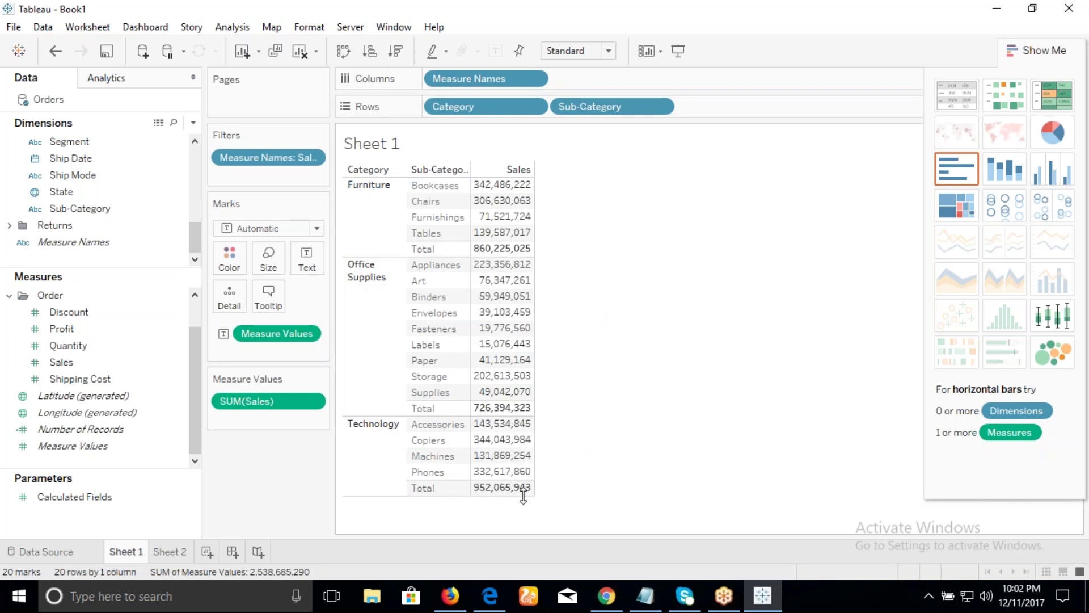
click(233, 32)
mouse_move(291, 164)
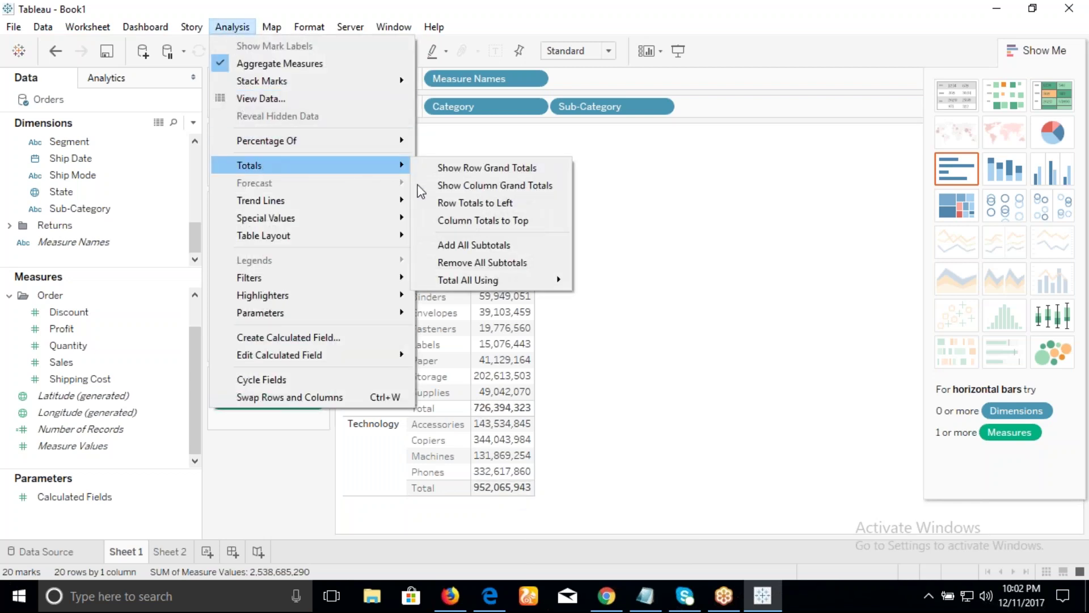
click(502, 187)
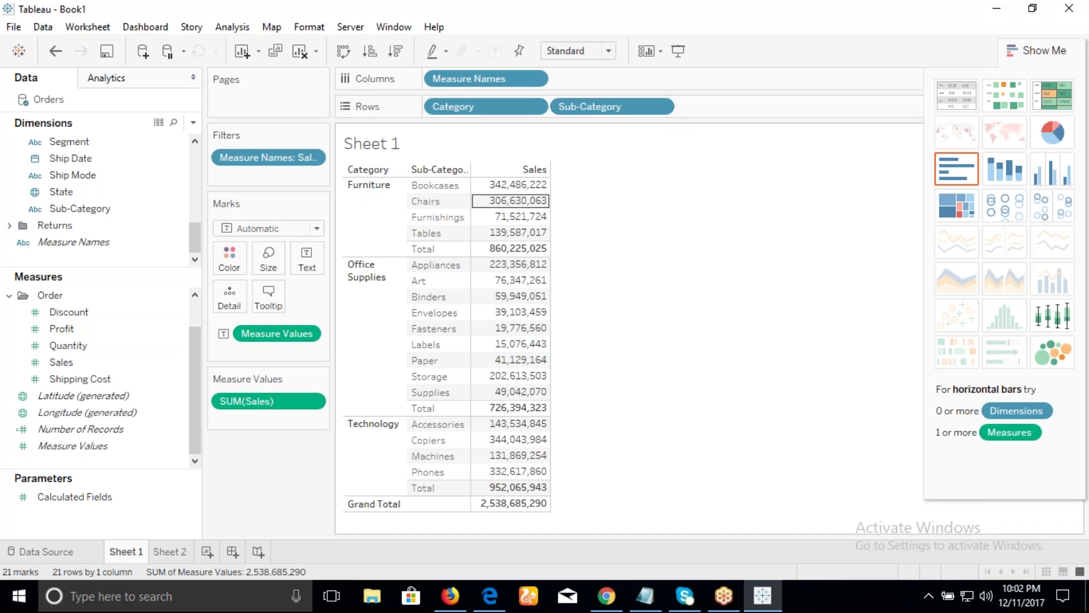
mouse_move(479, 280)
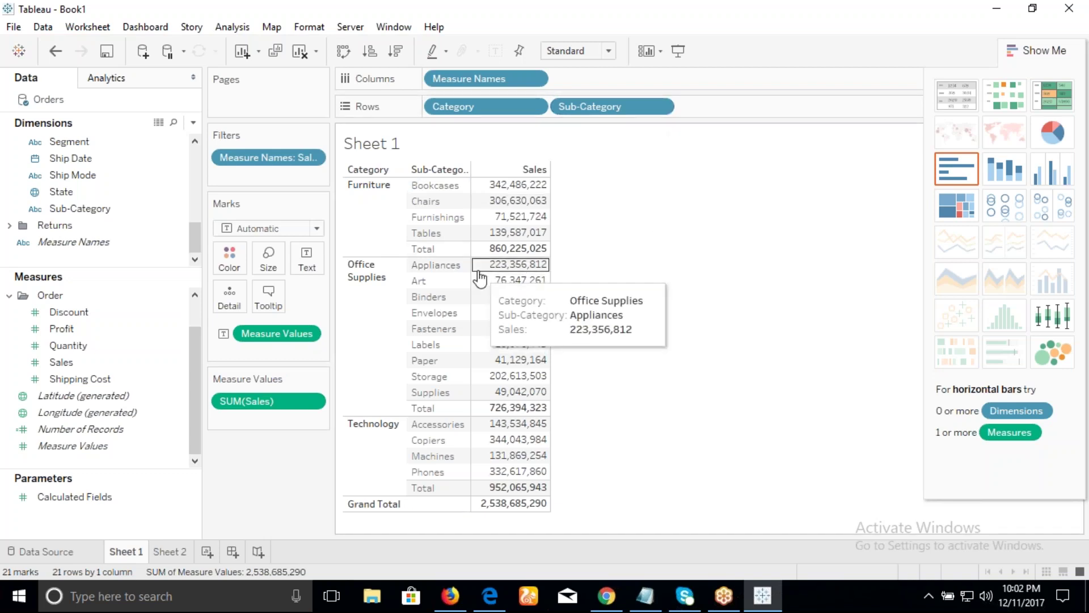
Step: On Sheet 2, place Category and Sub-Category on the rows, with Category first
click(176, 552)
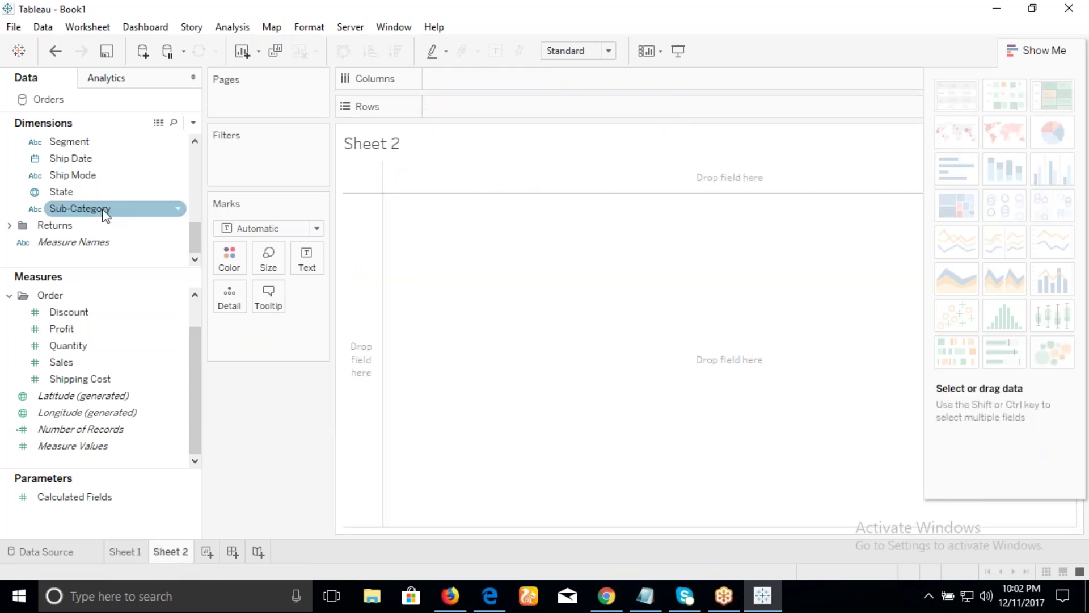
drag(115, 212, 454, 106)
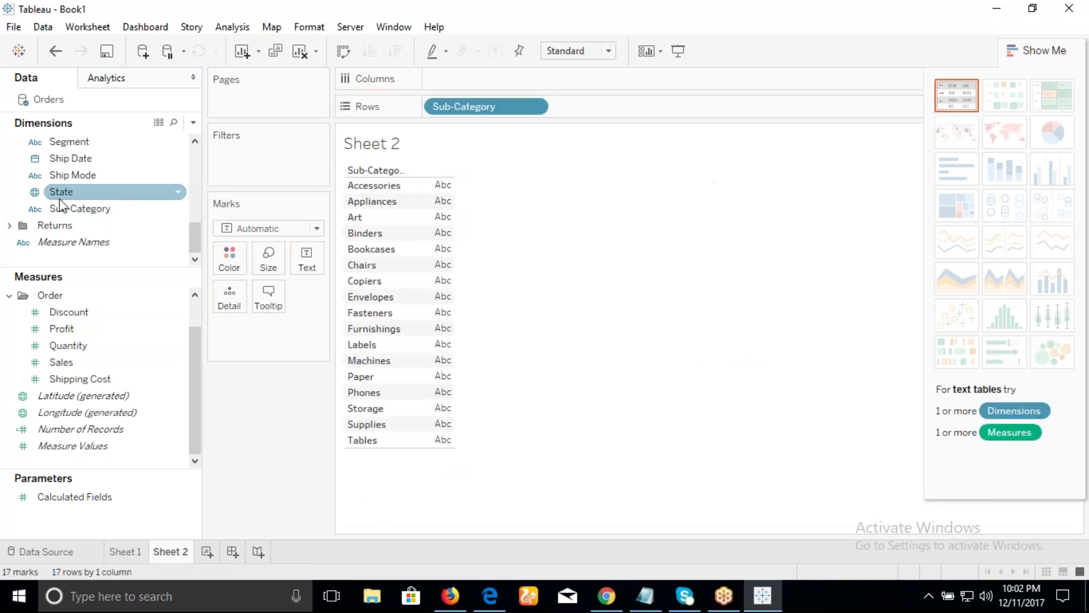
scroll(114, 211, up, 3)
drag(68, 174, 430, 110)
Step: Add Sales to the rows after Sub-Category and change it to discrete
click(79, 378)
click(63, 362)
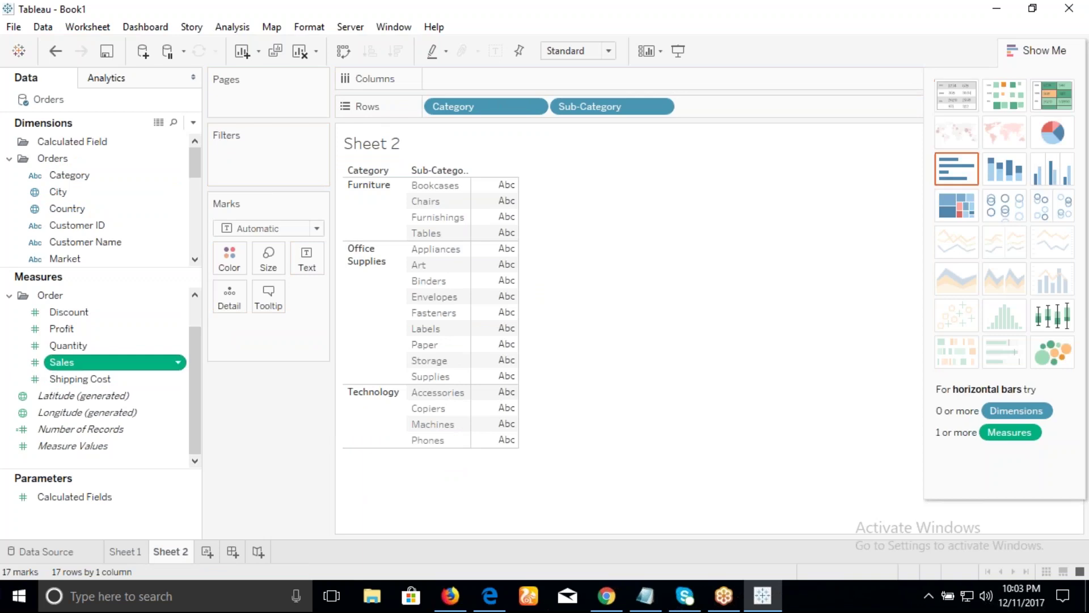
drag(62, 362, 679, 106)
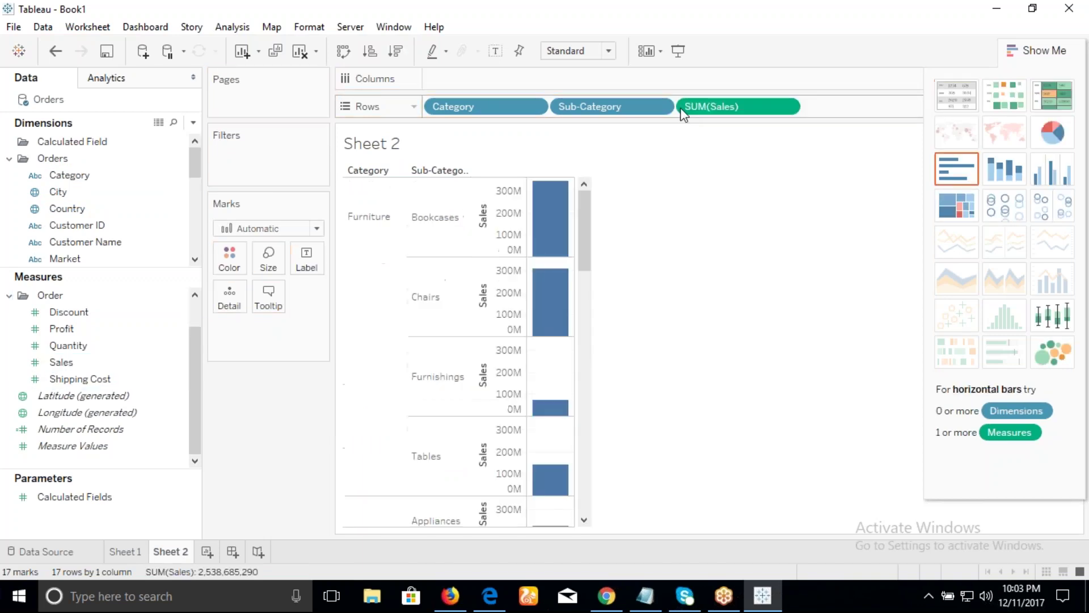
click(787, 107)
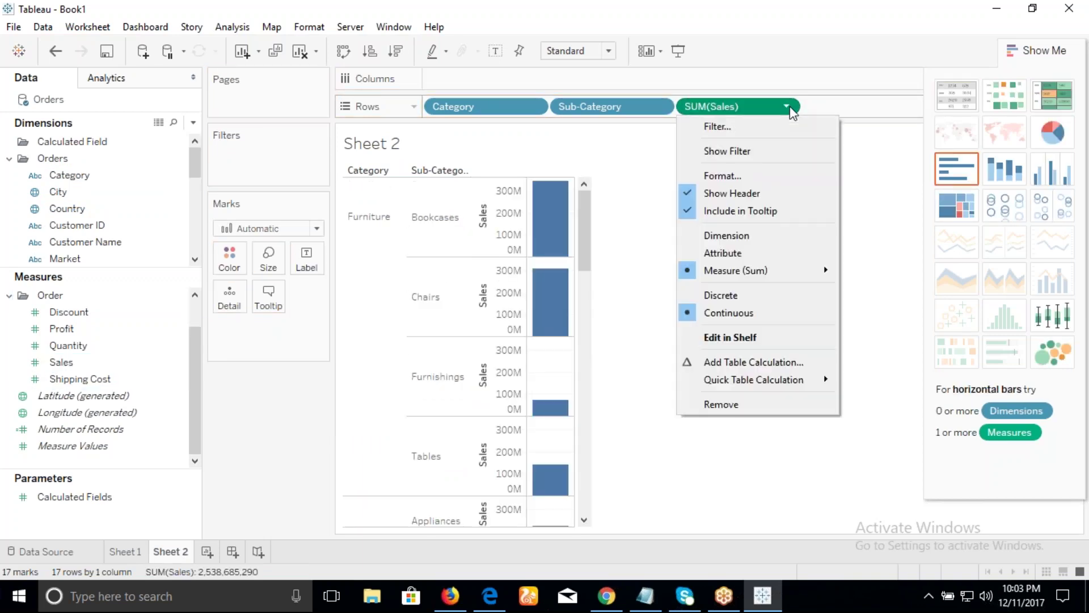
click(728, 294)
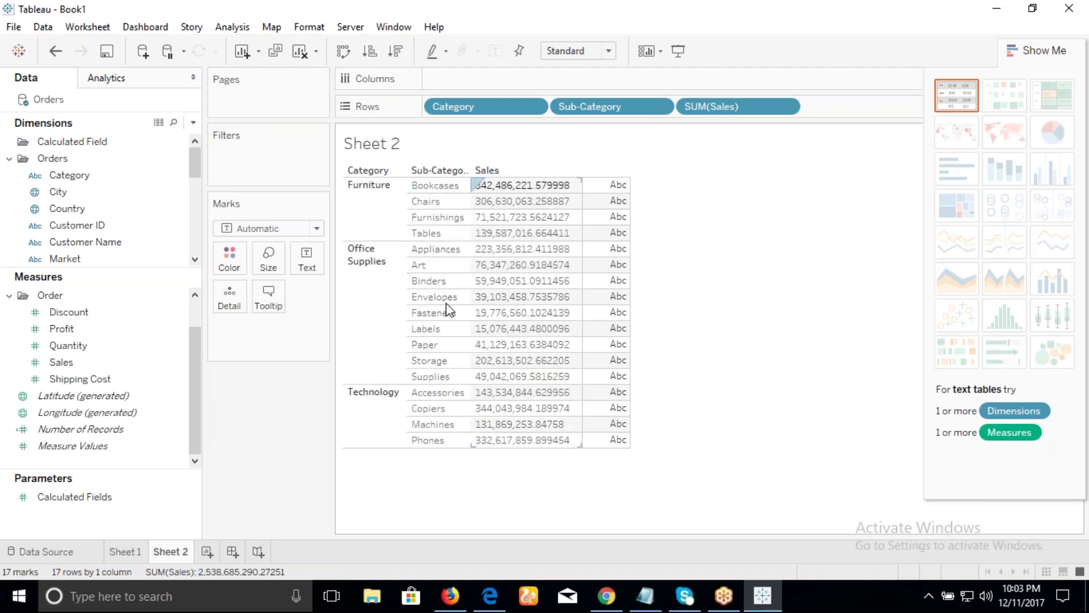
Step: Compare Sheet 2 with the totals table on Sheet 1 and add all subtotals to Sheet 2
click(124, 550)
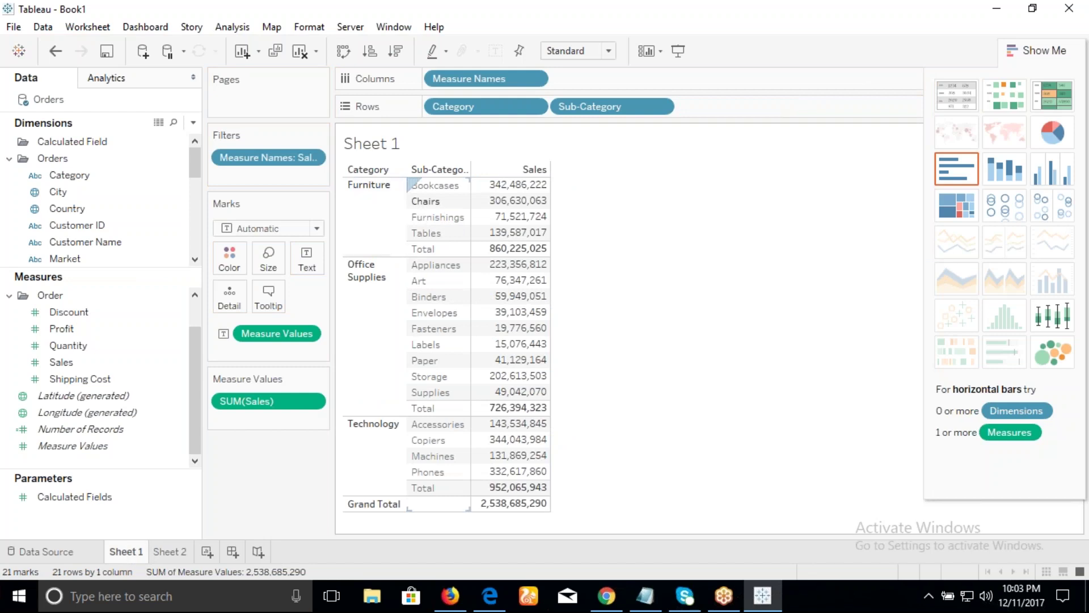
click(173, 552)
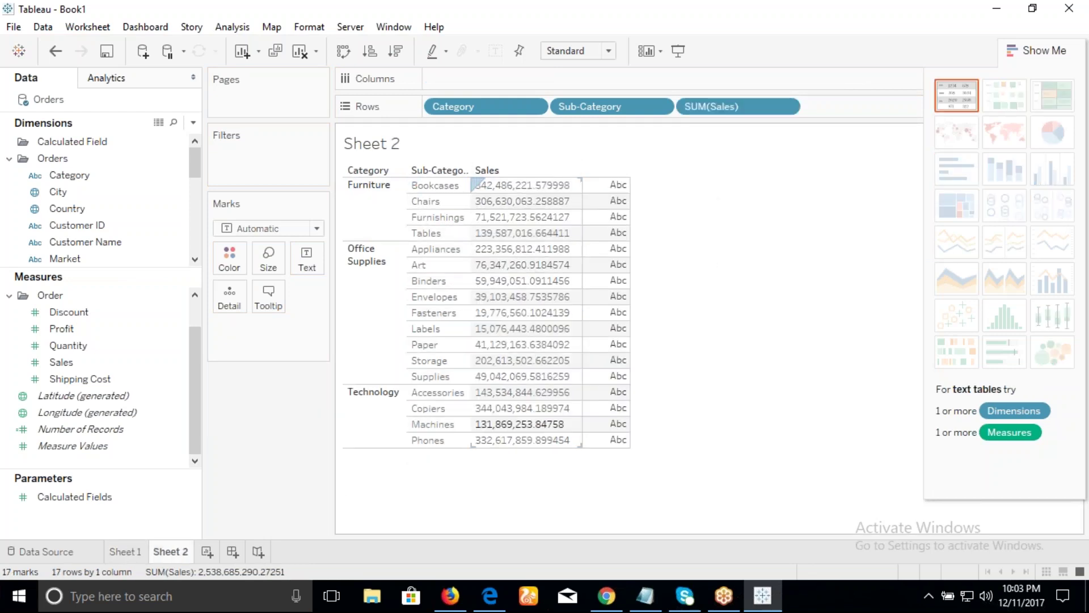
click(232, 28)
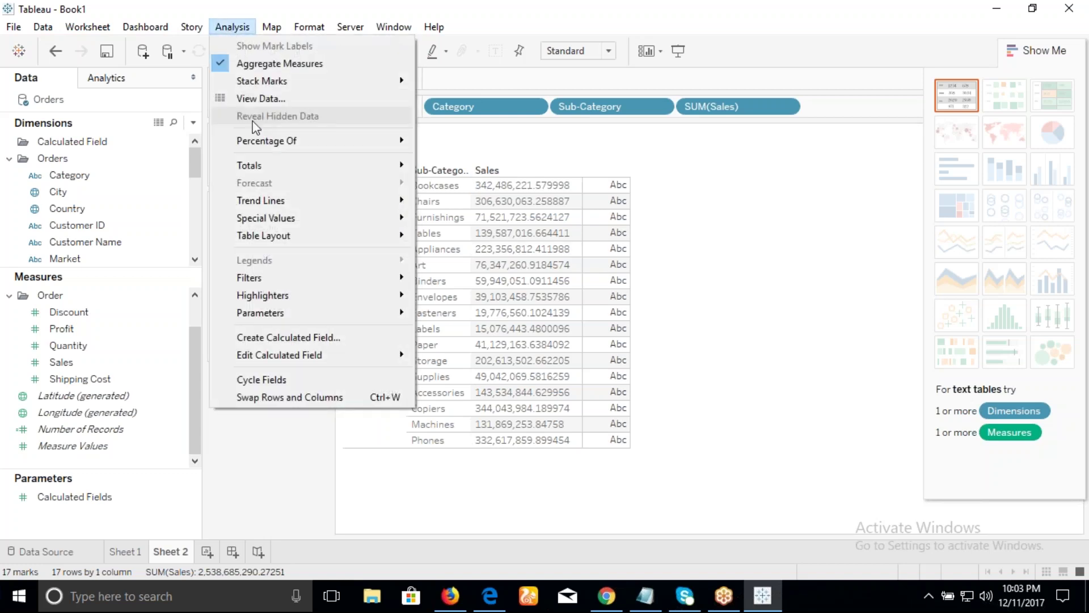
mouse_move(258, 170)
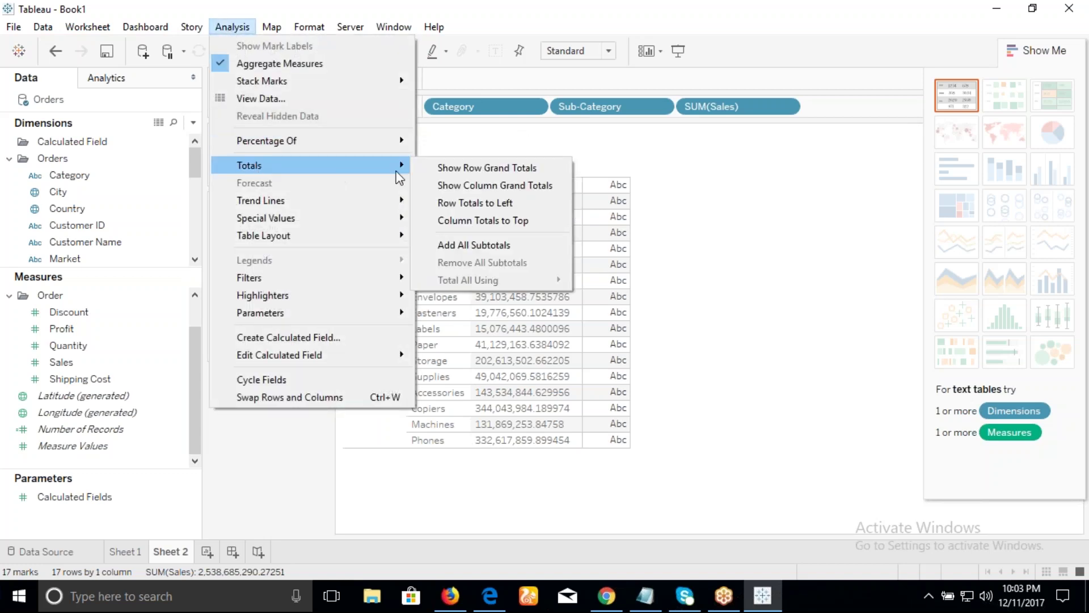
click(457, 248)
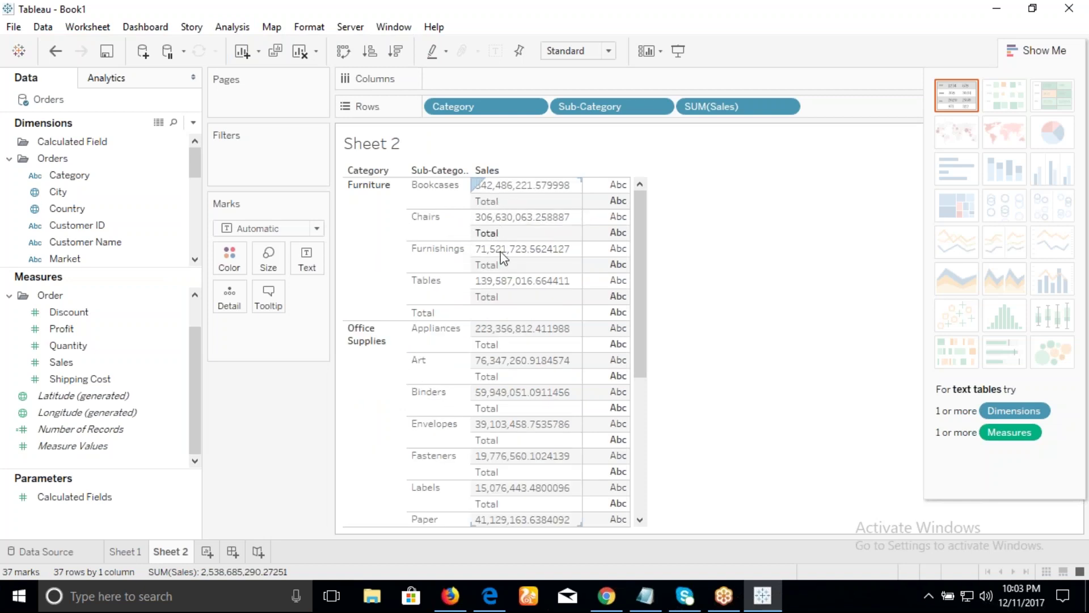
Step: Check the Sales field's options on Sheet 2 and review which measures the Measure Names filter includes on Sheet 1
mouse_move(615, 195)
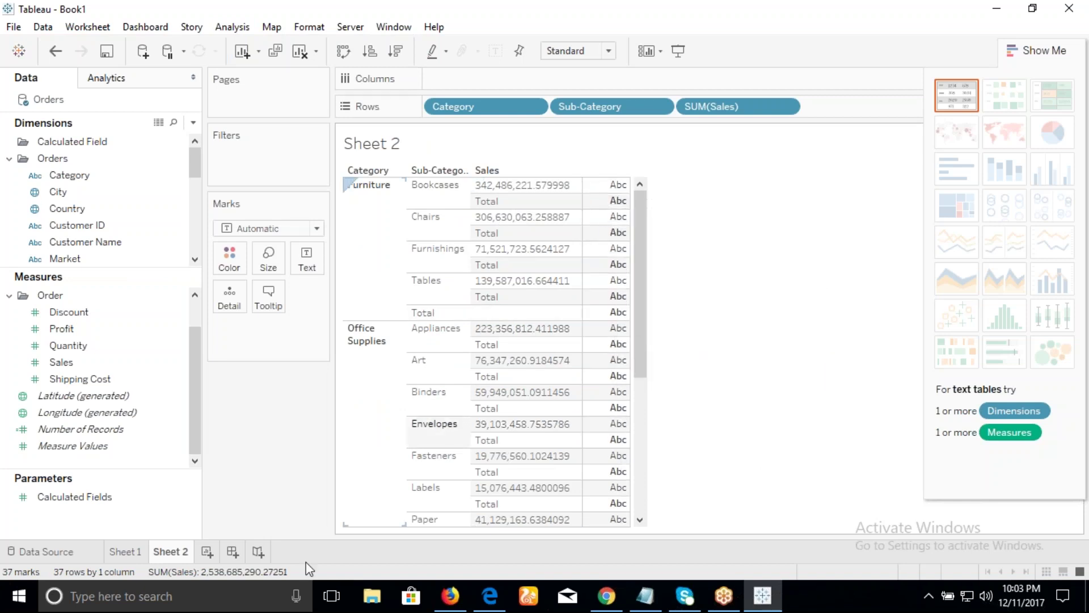
click(789, 107)
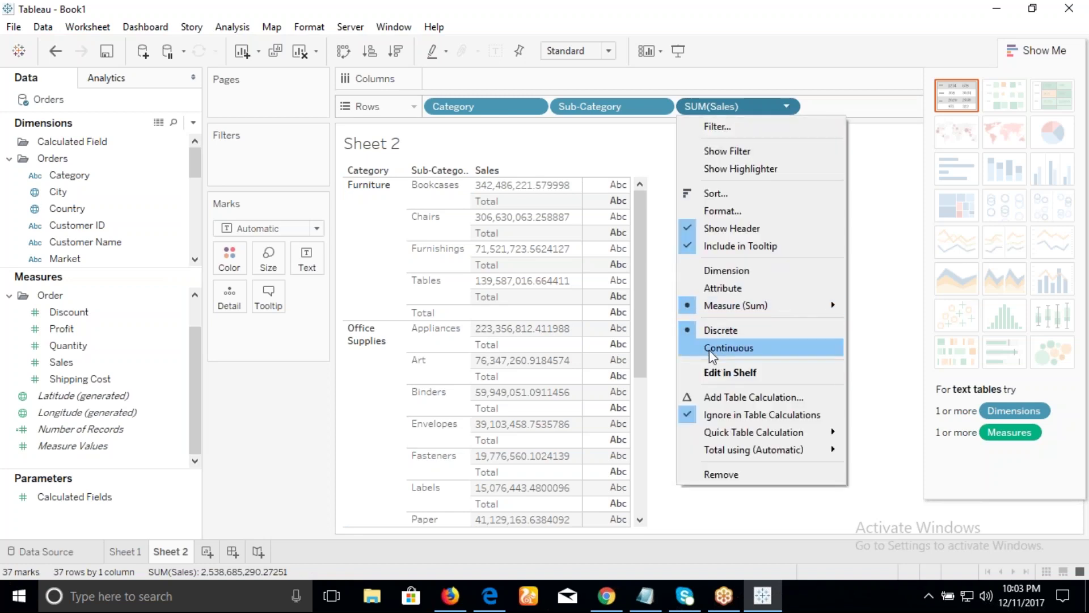
click(320, 441)
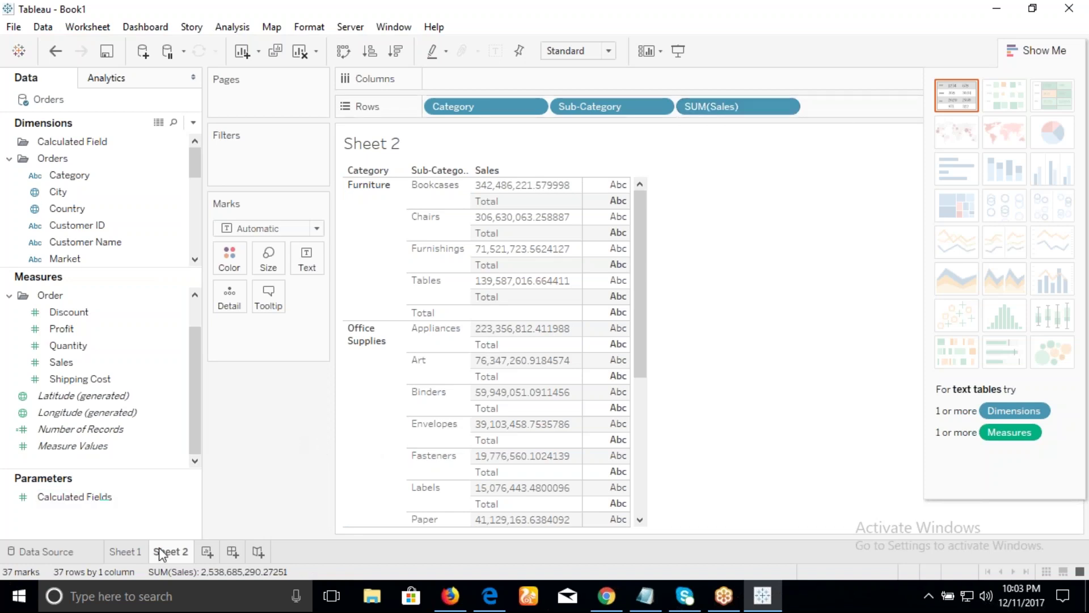
click(130, 551)
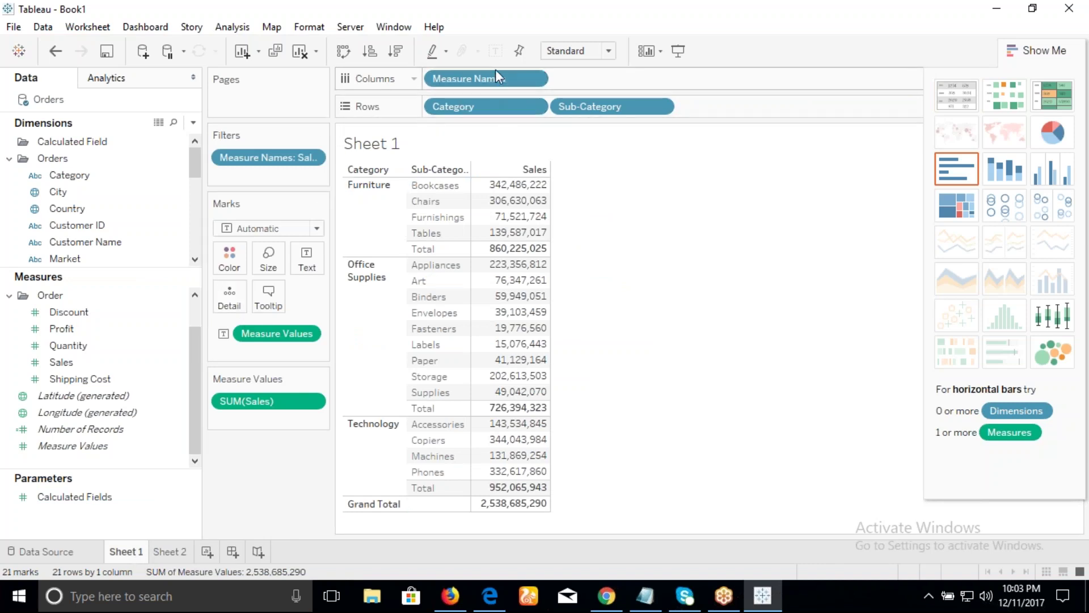
click(535, 79)
click(483, 105)
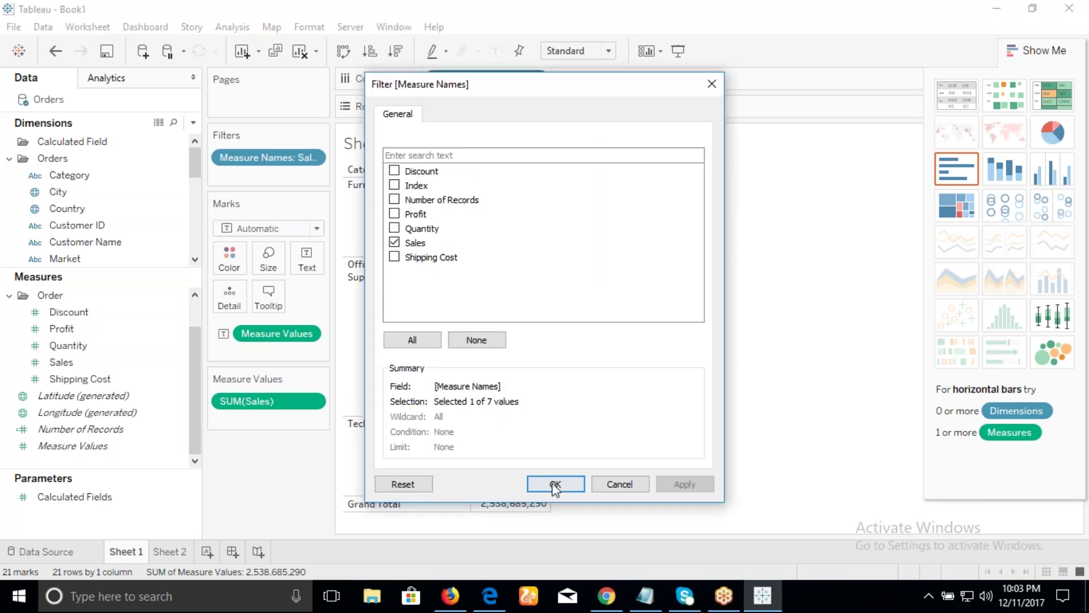
click(555, 484)
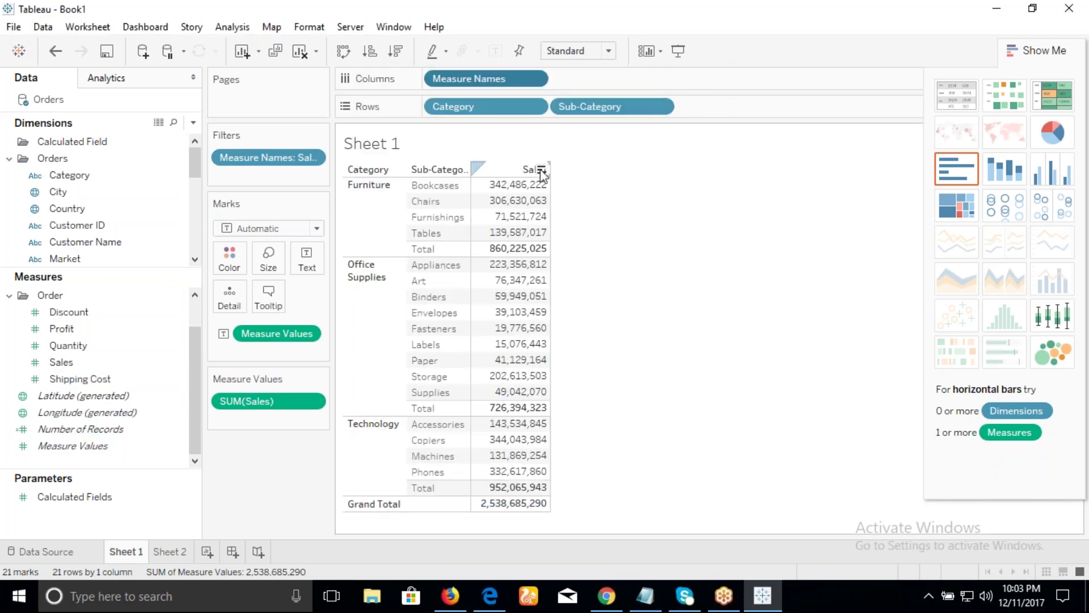
Step: Delete Sheet 2 and create a new empty worksheet in its place
click(176, 554)
right_click(177, 555)
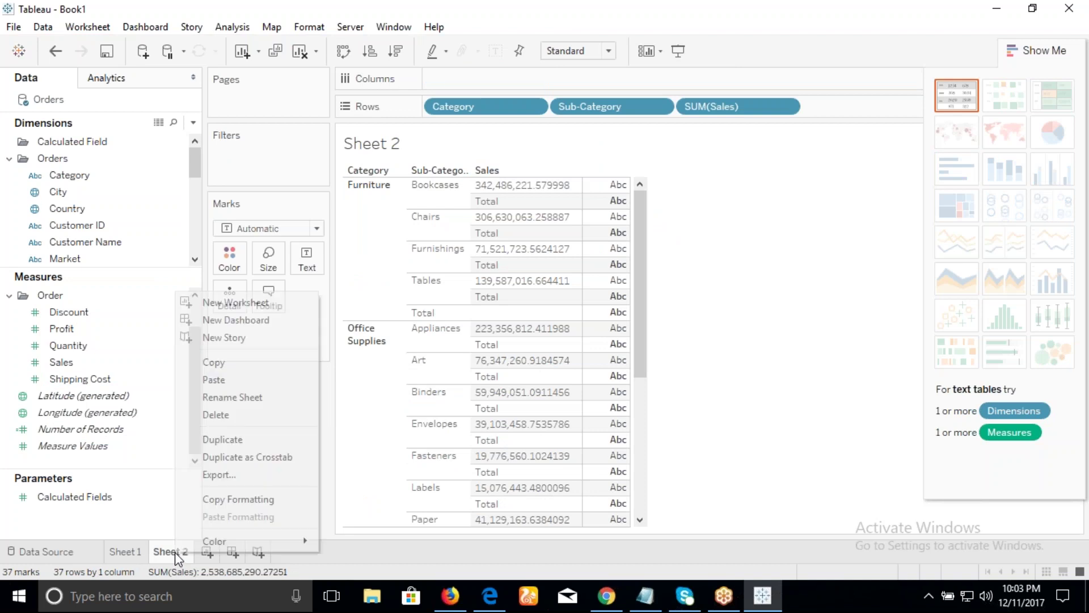
click(222, 415)
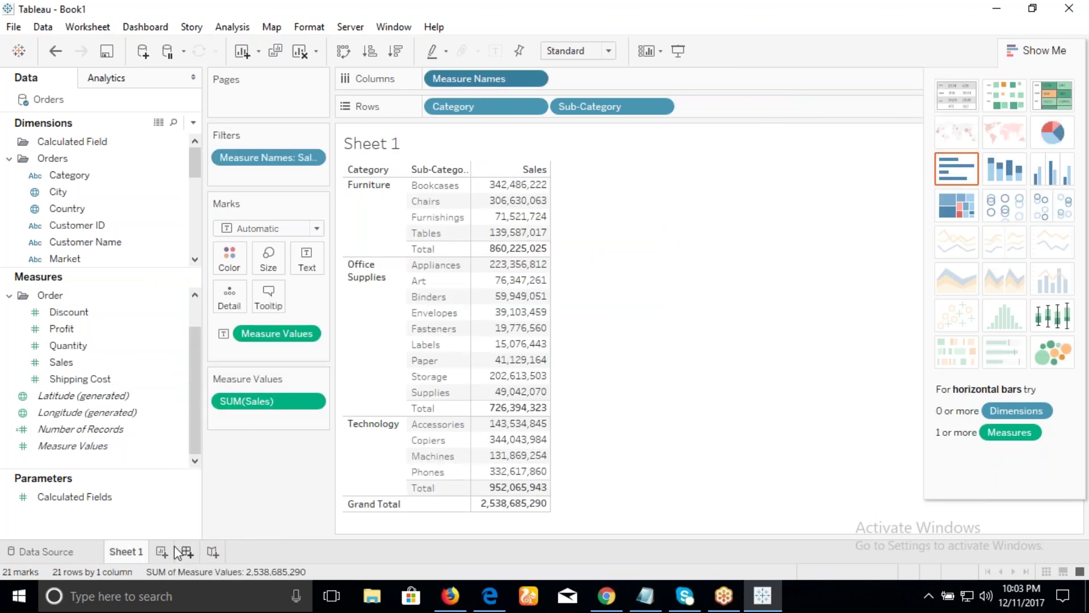
click(161, 552)
Step: Place Category and Sub-Category on the rows of the new sheet and show Sales as text values in the table
click(118, 228)
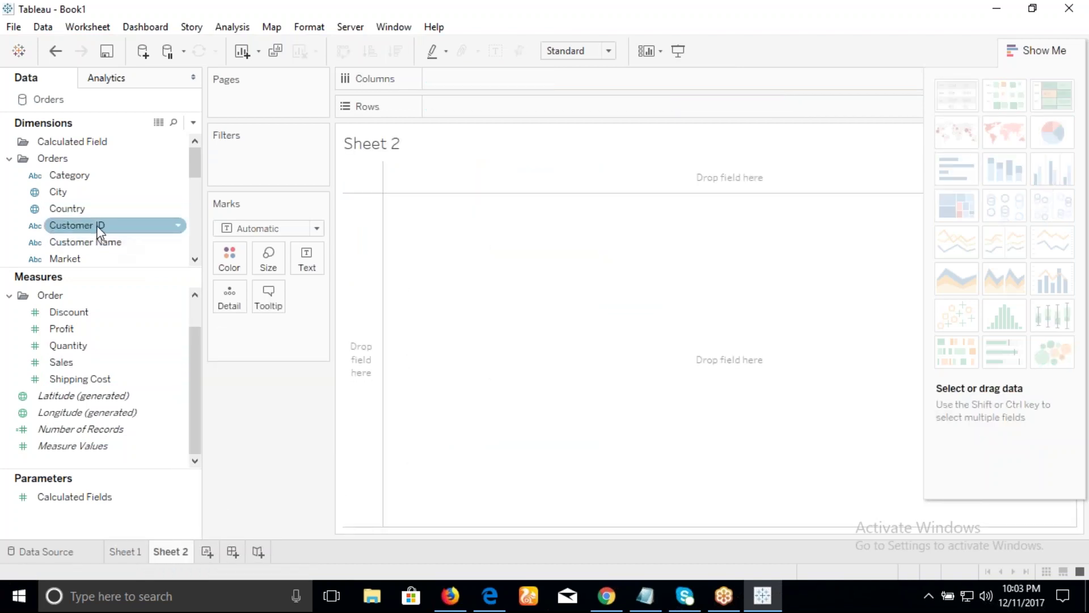
click(89, 193)
click(90, 176)
mouse_move(90, 177)
mouse_down()
mouse_move(341, 139)
mouse_move(448, 106)
mouse_up()
drag(98, 268, 112, 382)
scroll(108, 363, down, 1)
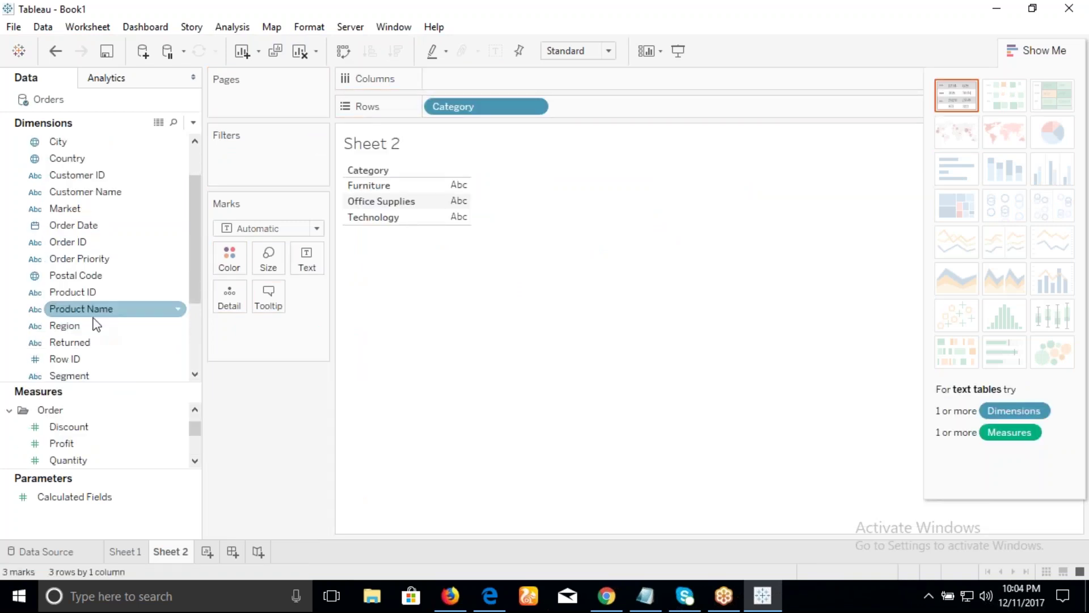
scroll(97, 324, down, 2)
drag(109, 343, 584, 113)
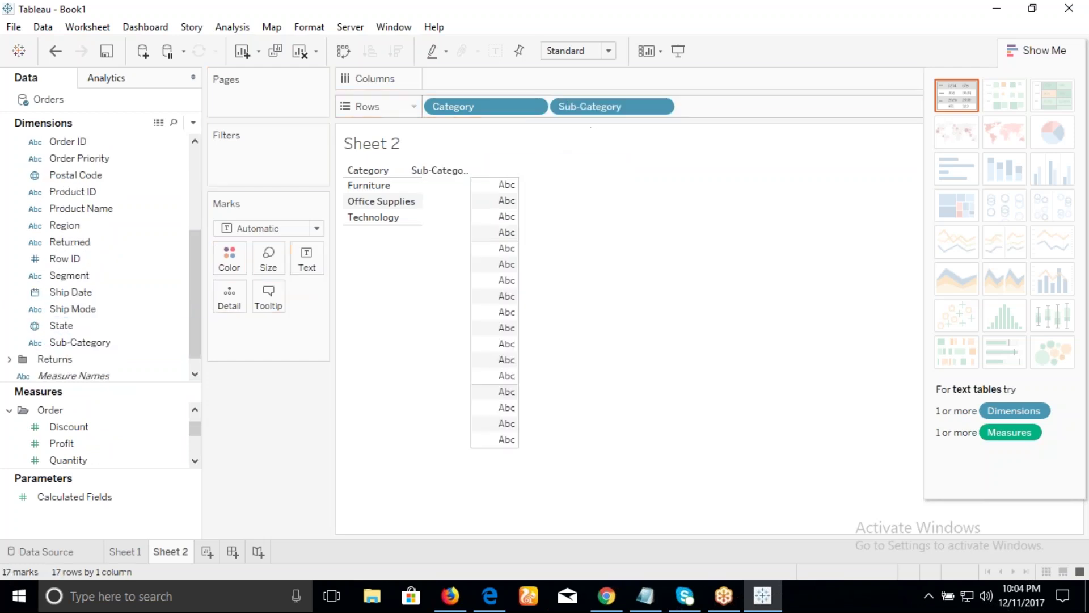
drag(73, 384, 88, 275)
drag(61, 359, 492, 210)
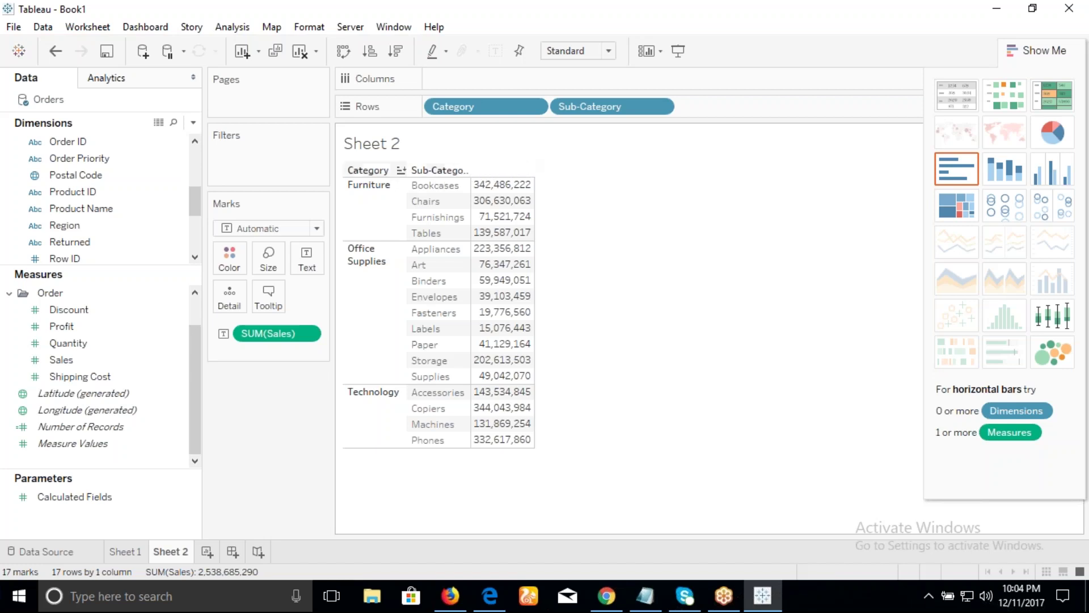
Step: Create a calculated field named Blank whose formula is '' (an empty string in single quotes)
click(194, 123)
click(134, 139)
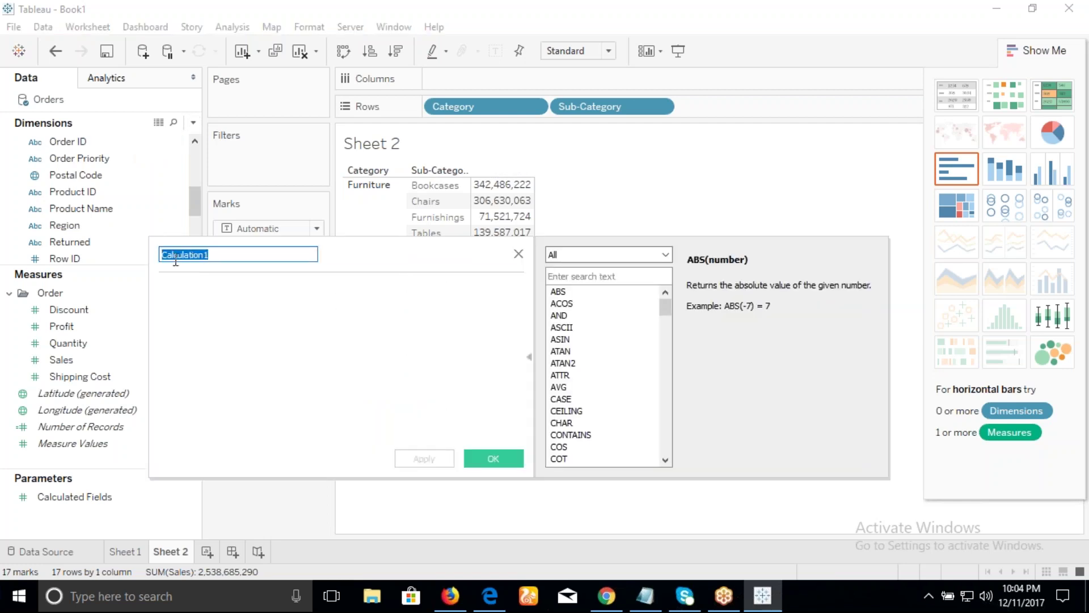
click(223, 254)
double_click(223, 254)
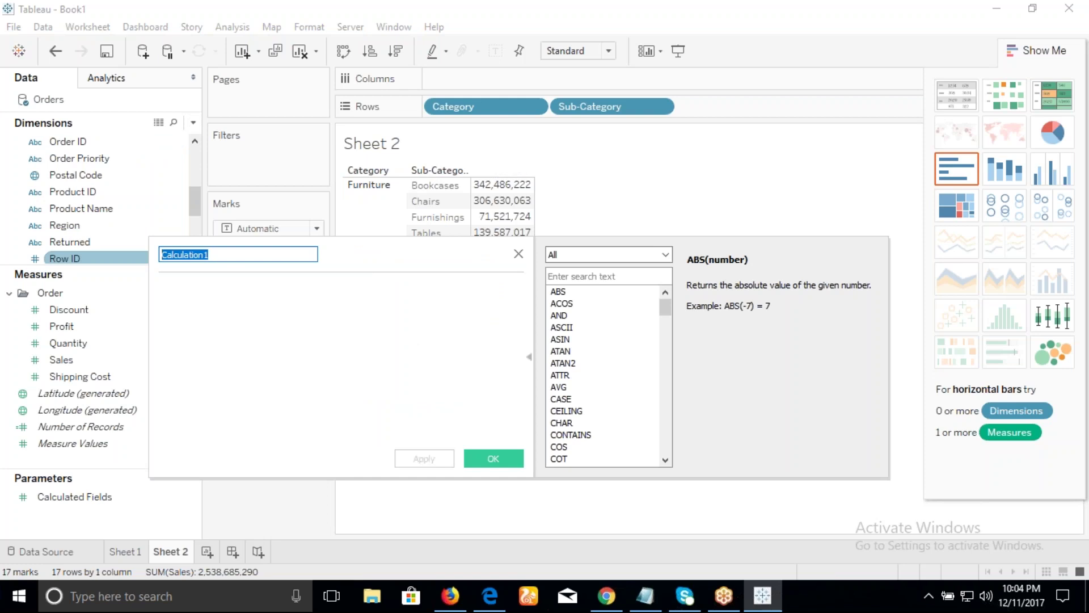
text(Blank)
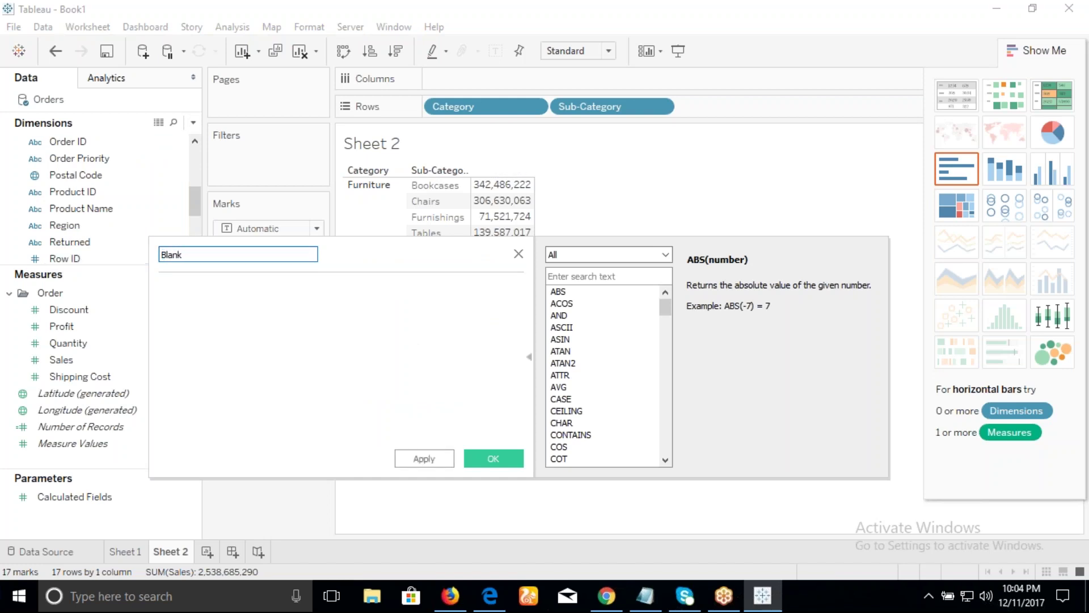
click(216, 294)
text('')
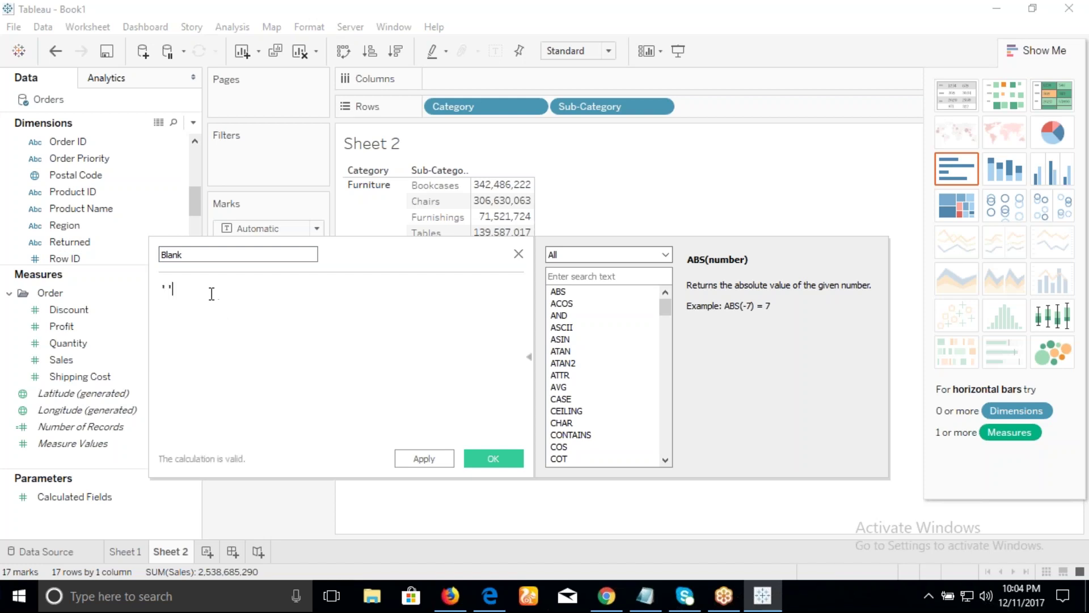
click(213, 257)
click(512, 461)
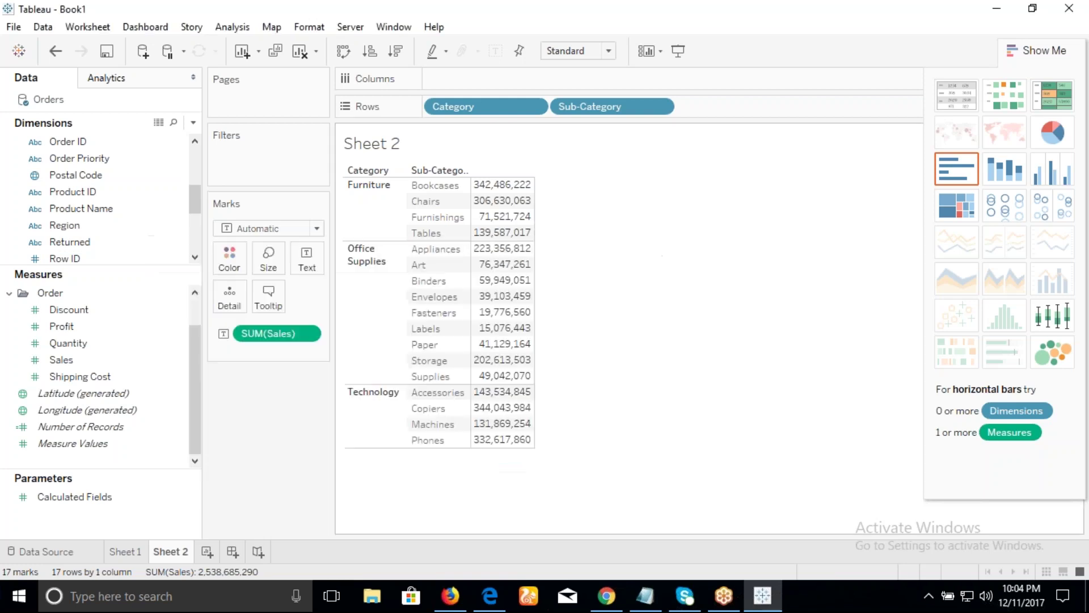
Step: Collapse the Orders dimension folder and add the Blank field as a column header above the Sales values
drag(108, 265, 126, 356)
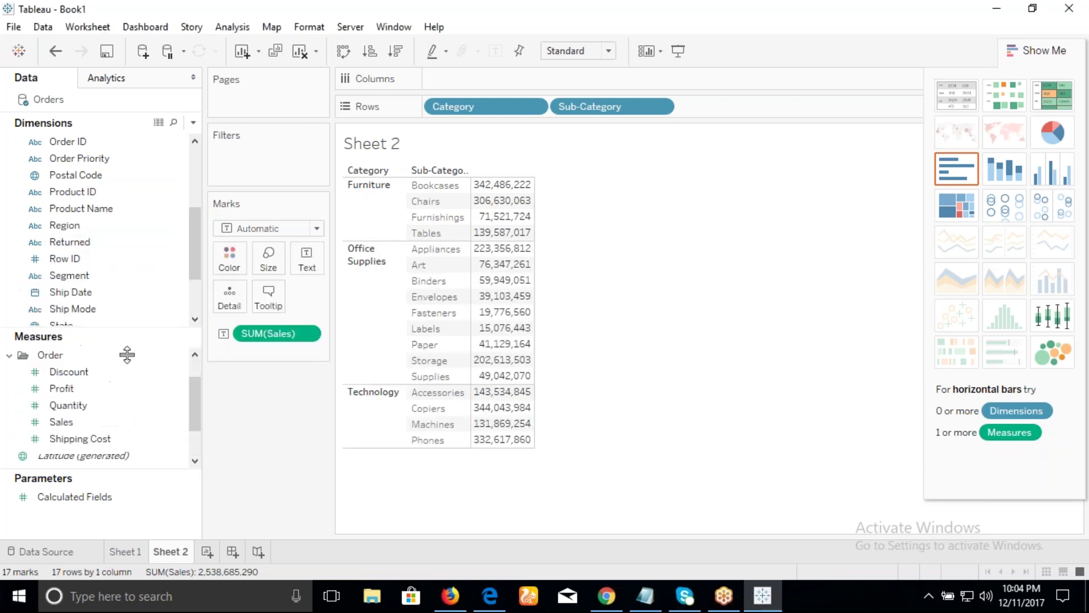
drag(194, 272, 189, 145)
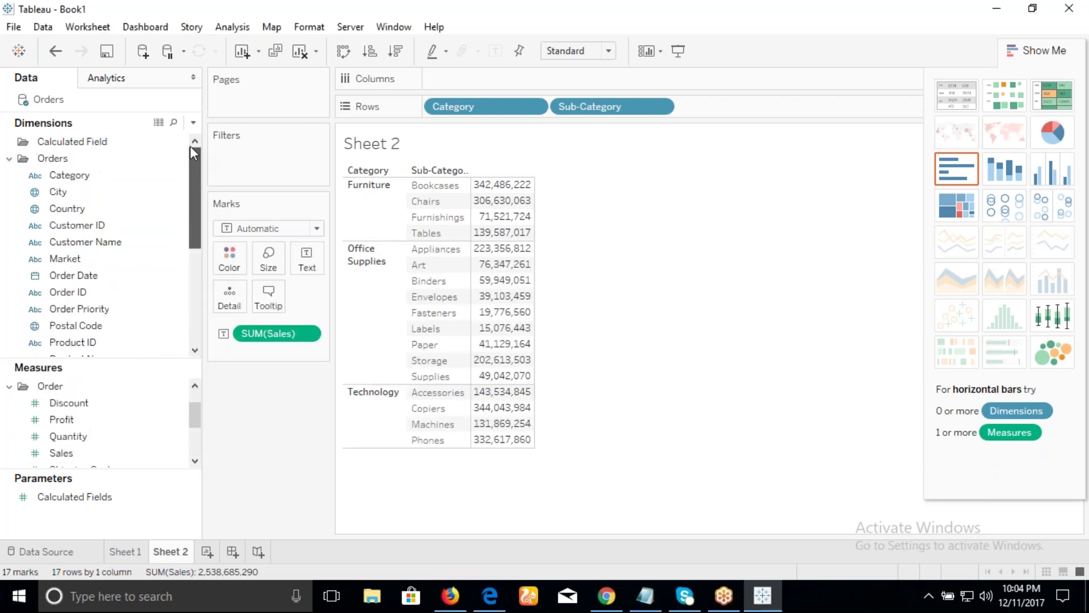
click(9, 158)
click(67, 198)
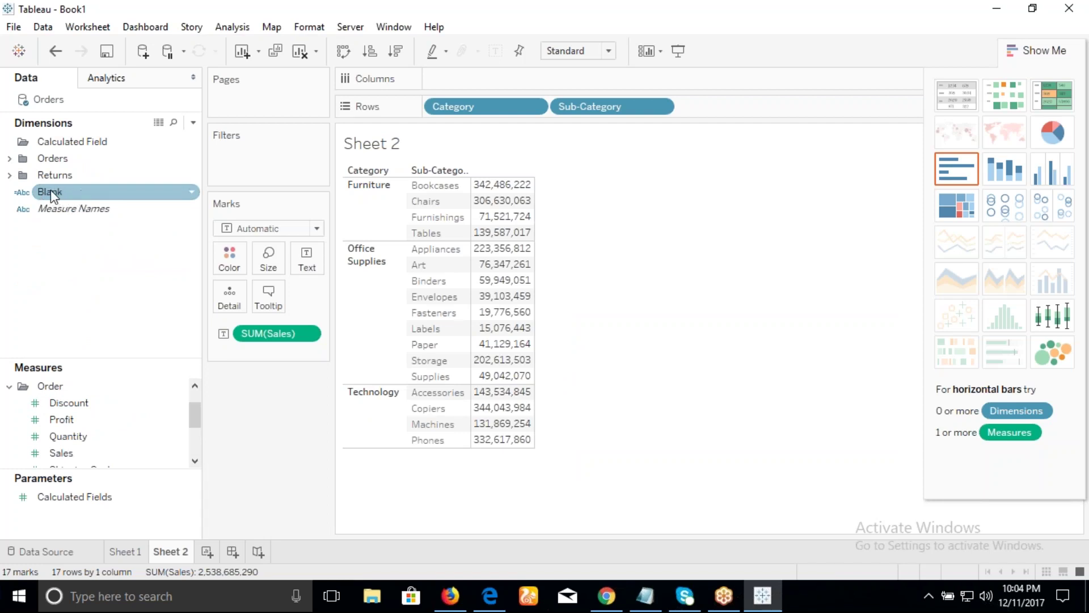
drag(53, 193, 504, 170)
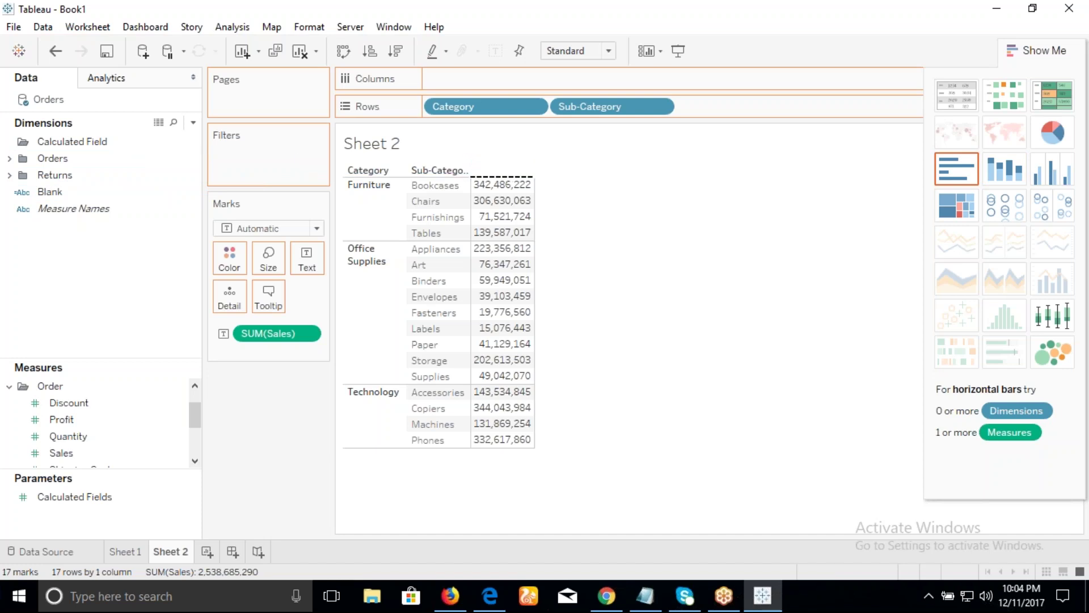
drag(504, 171, 504, 177)
right_click(503, 177)
click(547, 242)
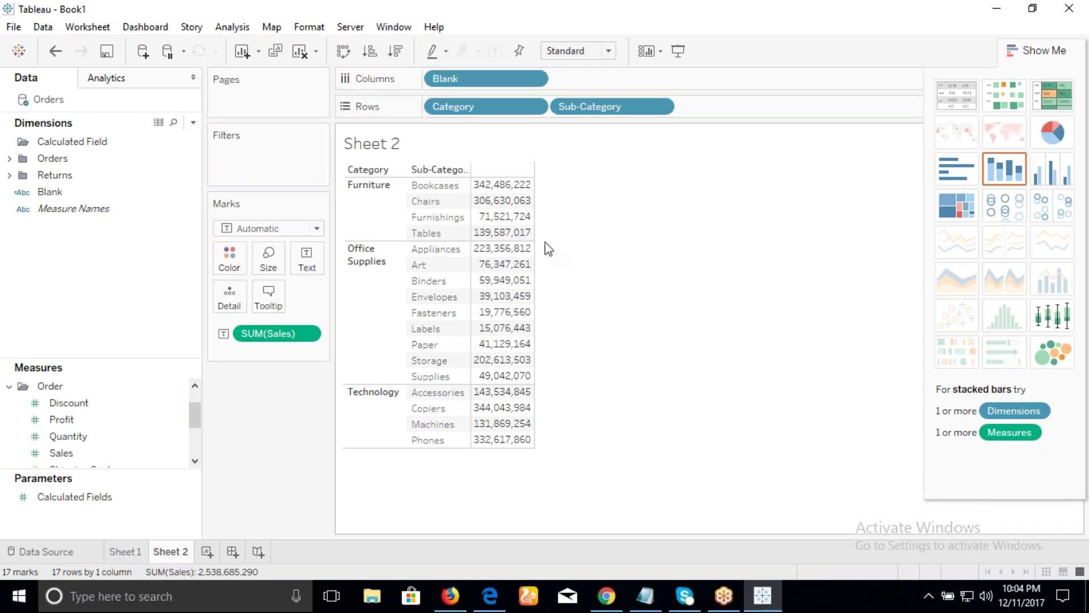
Step: Give the empty column header above the values the alias Sales
right_click(495, 168)
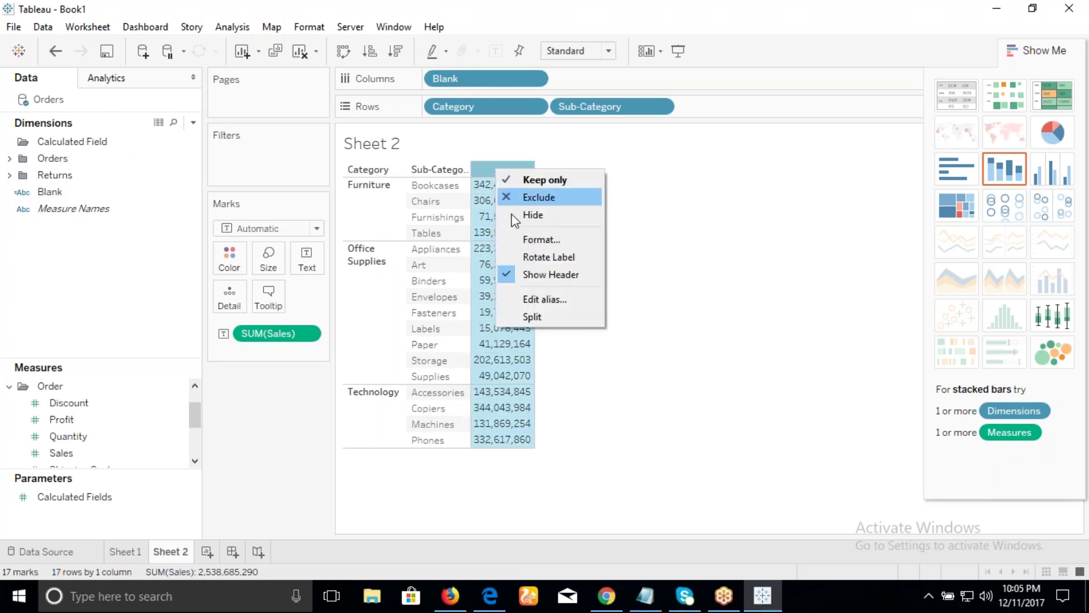
click(540, 297)
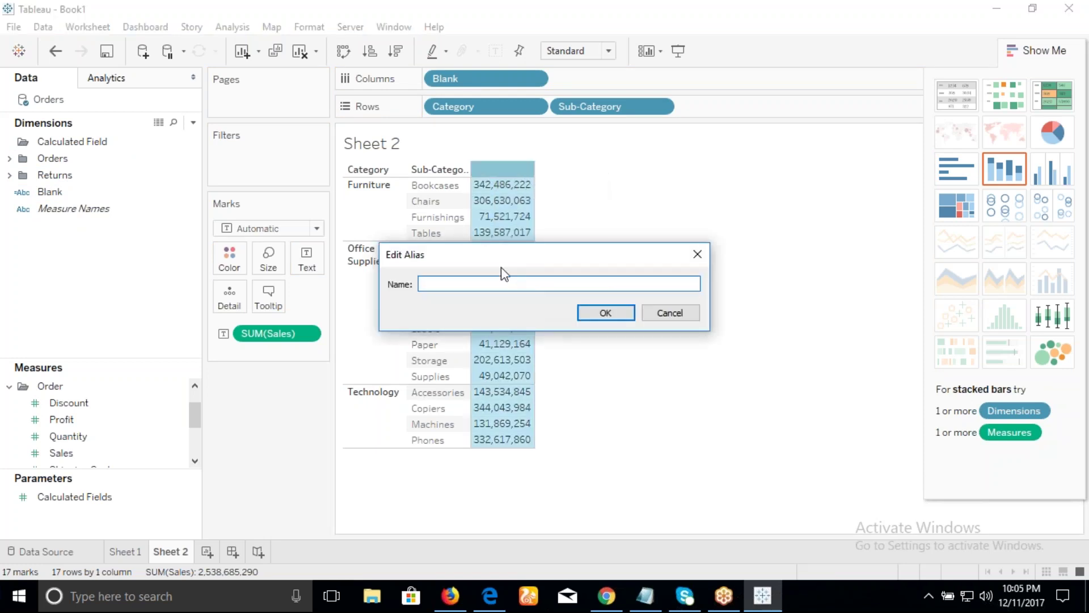
text(Sales)
click(599, 315)
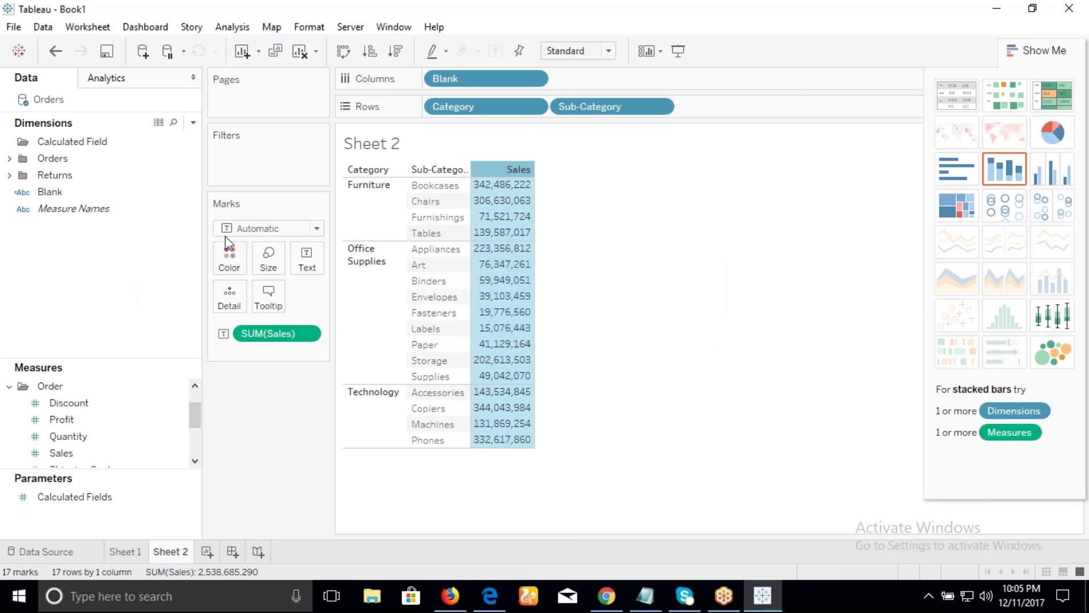
click(583, 242)
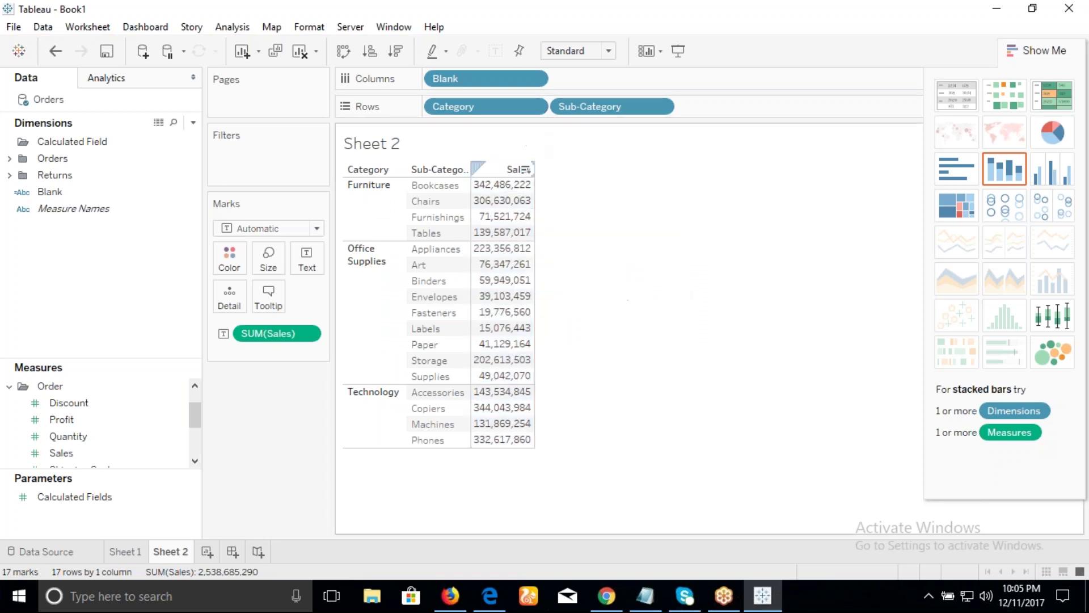
Step: Compare the Measure Names table on Sheet 1 with the Blank-header table on Sheet 2
click(126, 551)
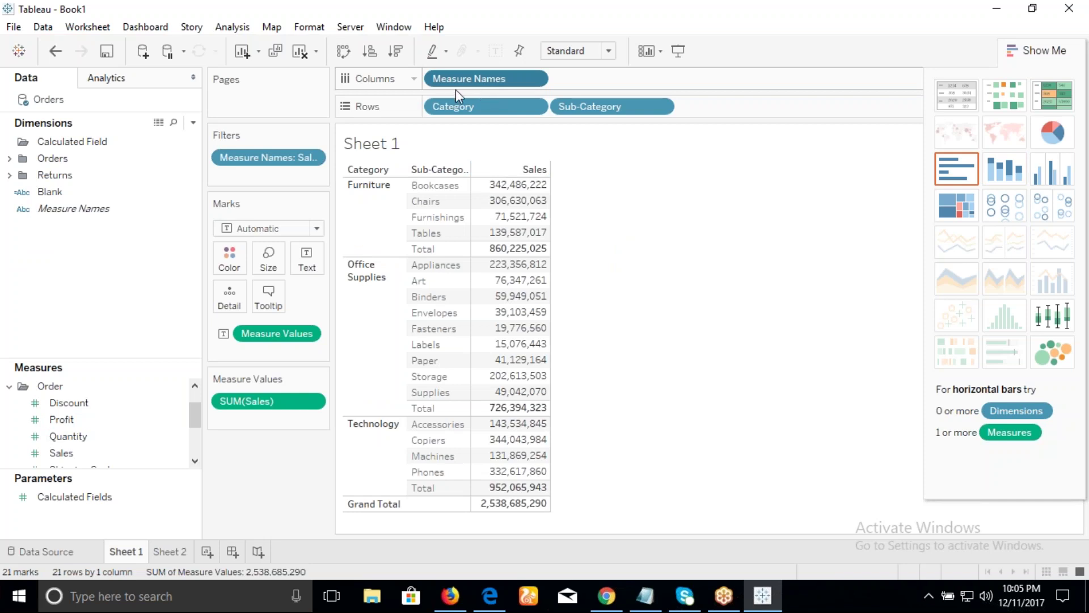
click(58, 453)
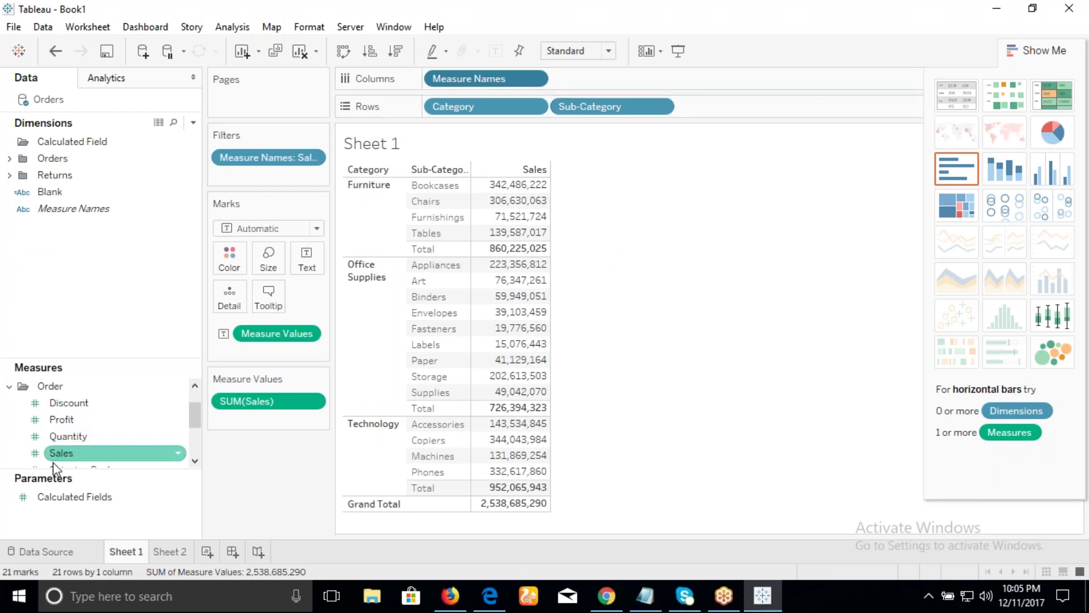
click(170, 552)
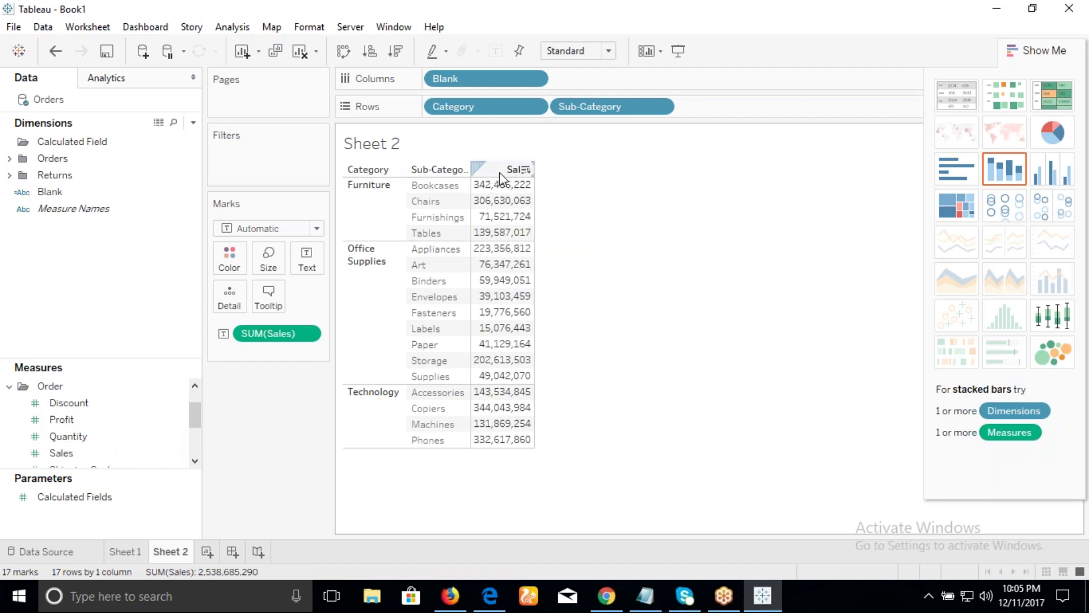
click(62, 191)
click(126, 552)
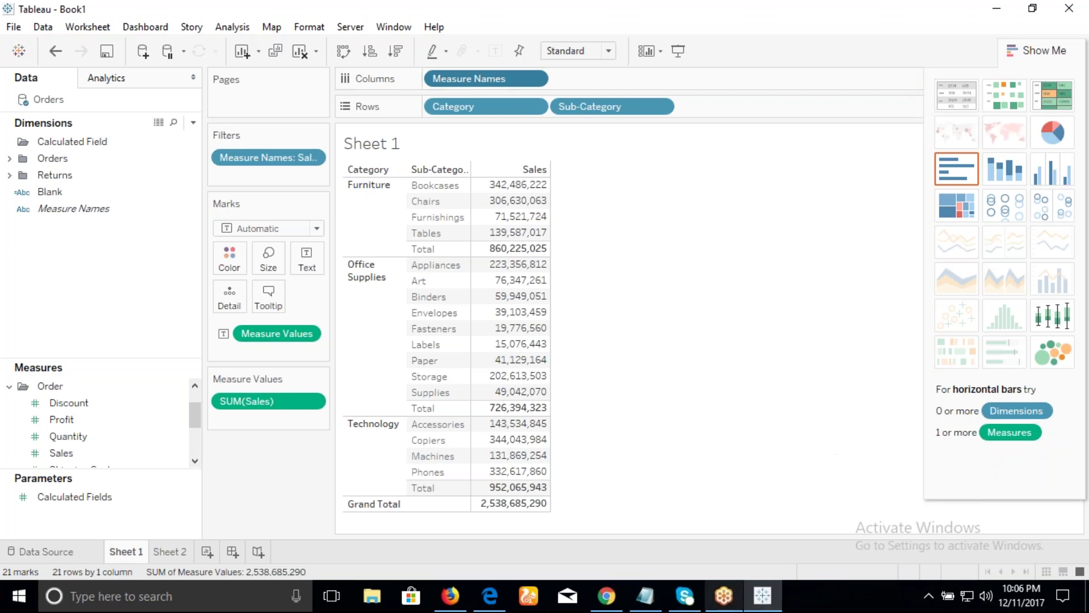
click(178, 555)
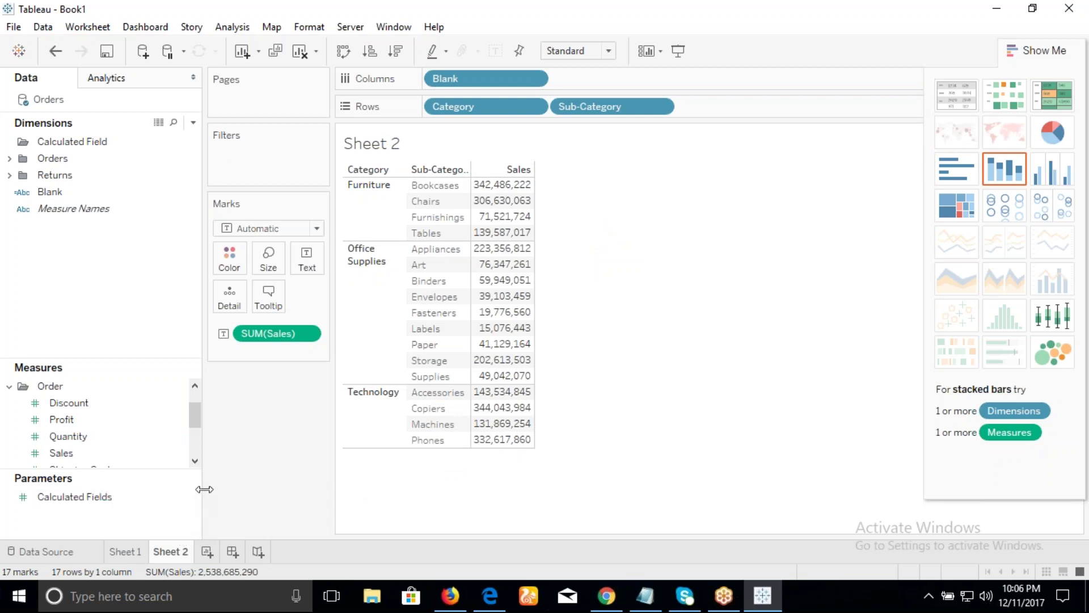
Step: Add all subtotals to the Sales table on Sheet 2
click(231, 26)
mouse_move(254, 169)
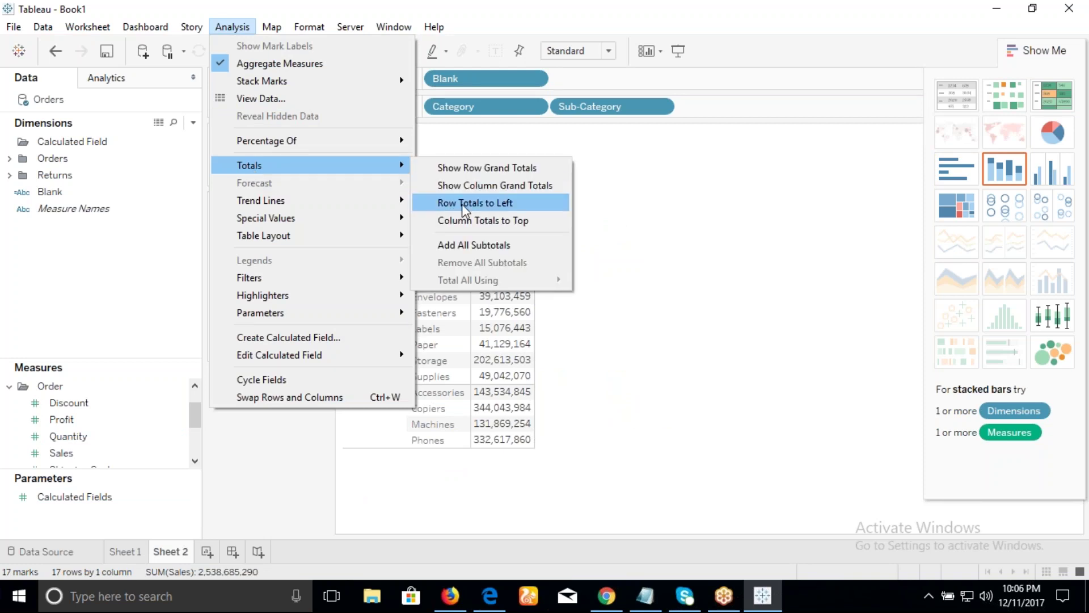
click(471, 245)
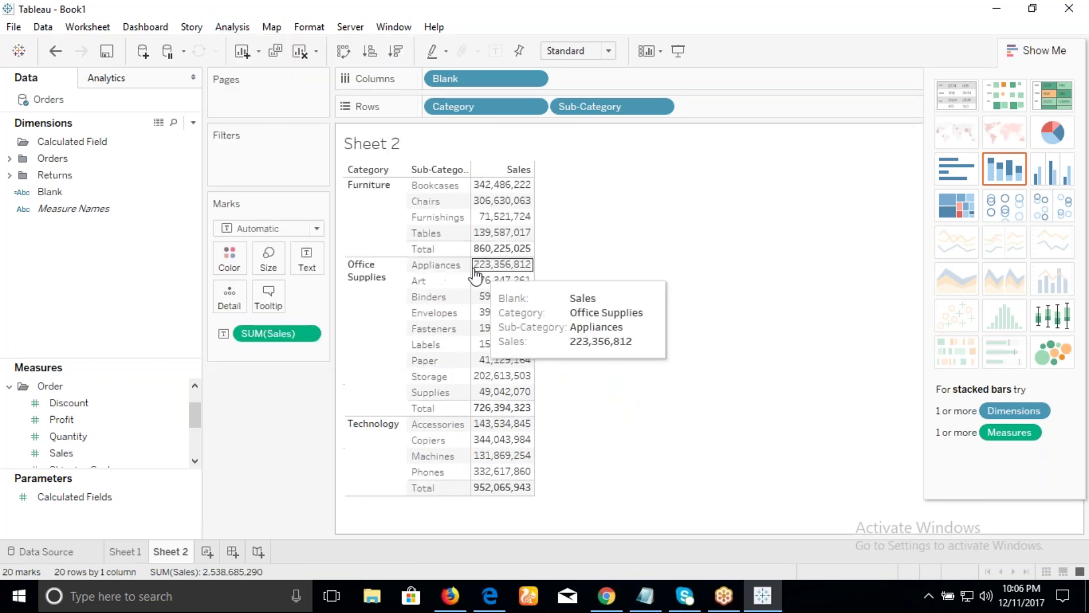
Step: Add Profit, Quantity and Shipping Cost to the Measure Names filter on Sheet 1 and hide the Show Me pane
click(126, 552)
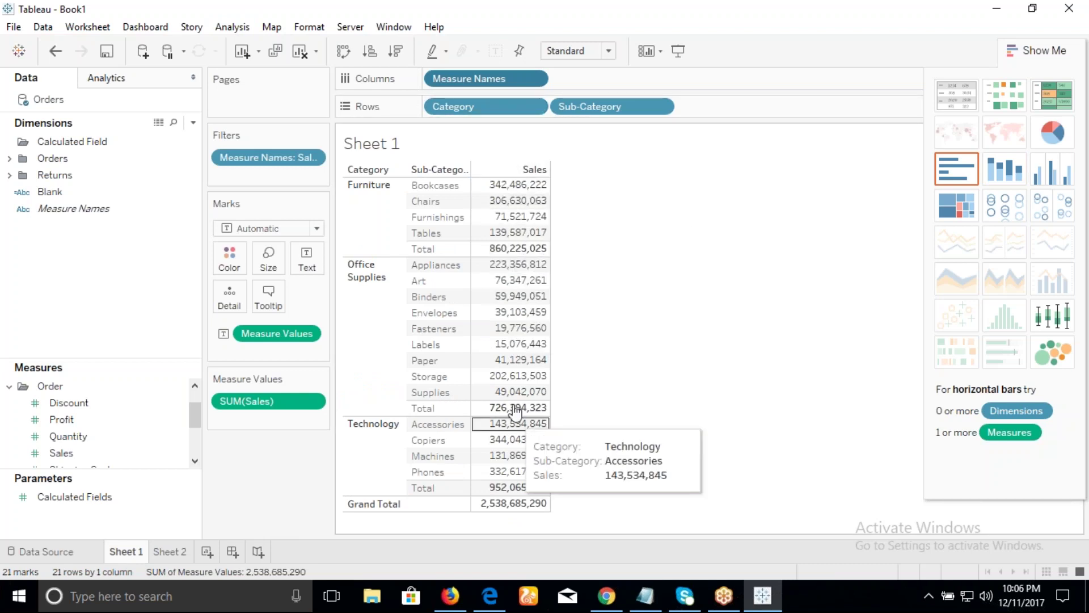
click(534, 79)
click(491, 102)
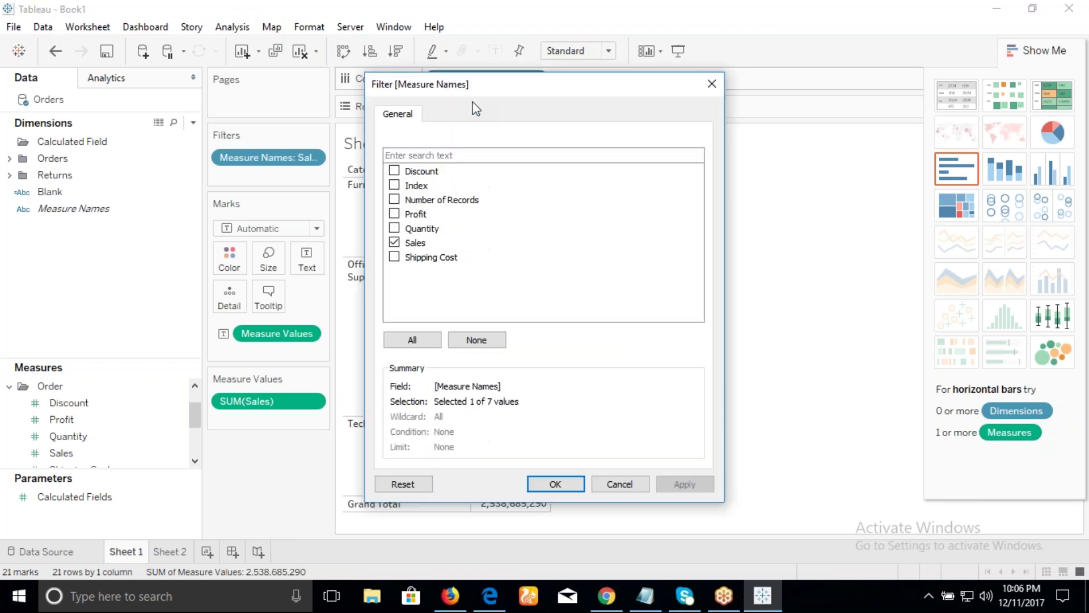
click(394, 214)
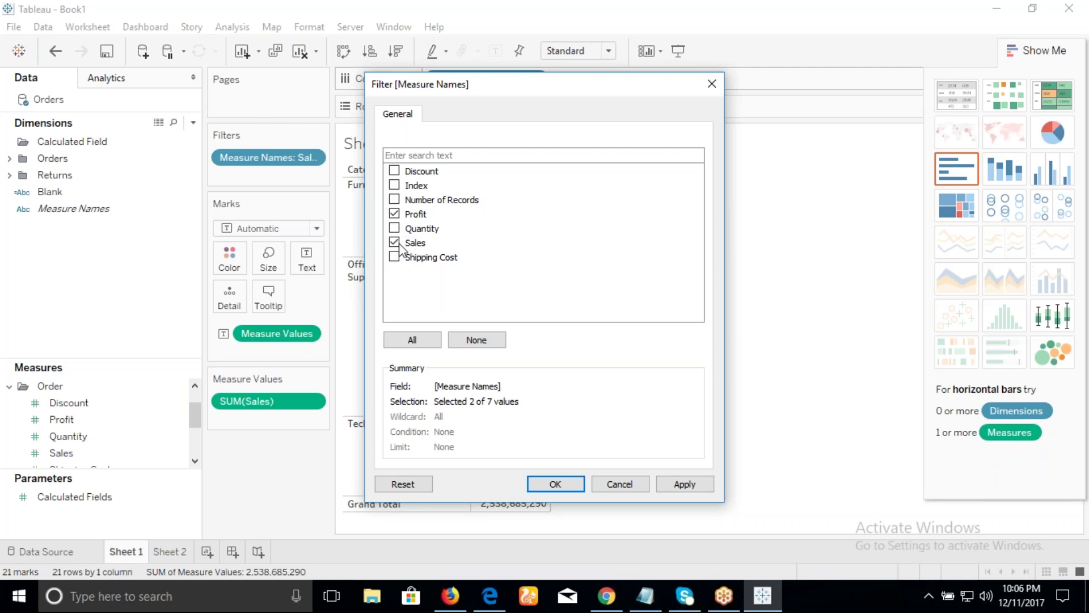
click(394, 258)
click(394, 229)
click(555, 483)
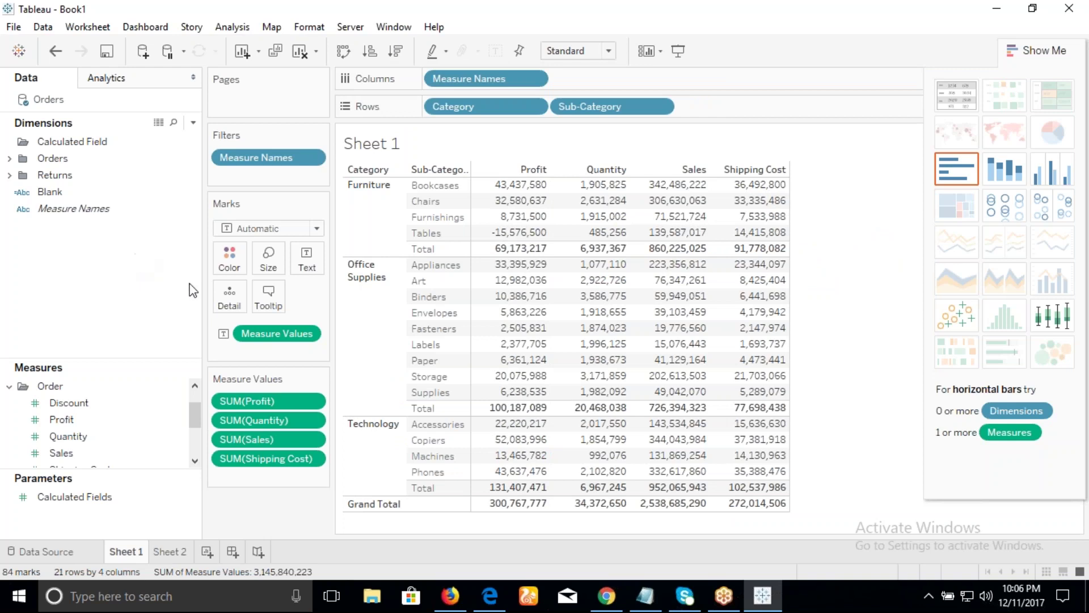
click(1049, 50)
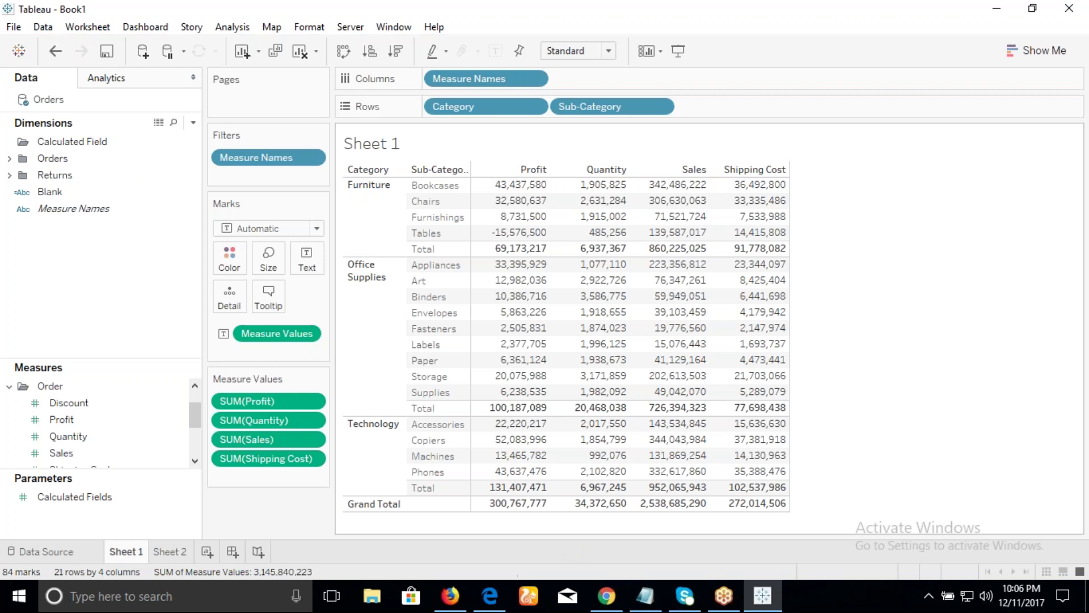
Step: Read the training topics on slide 3 of the PowerPoint presentation and return to Tableau
click(1000, 11)
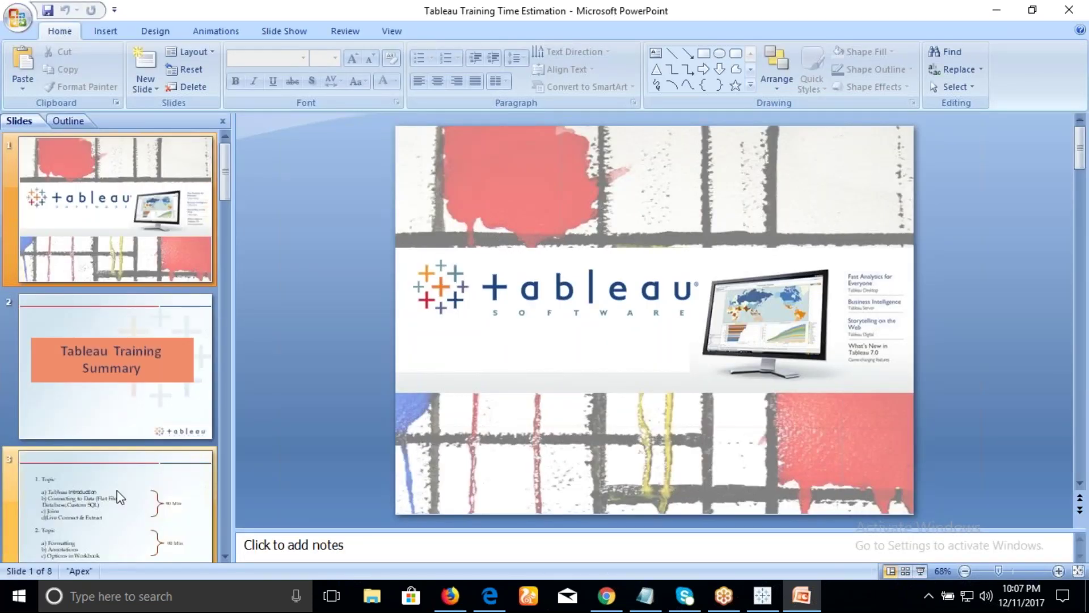
click(119, 498)
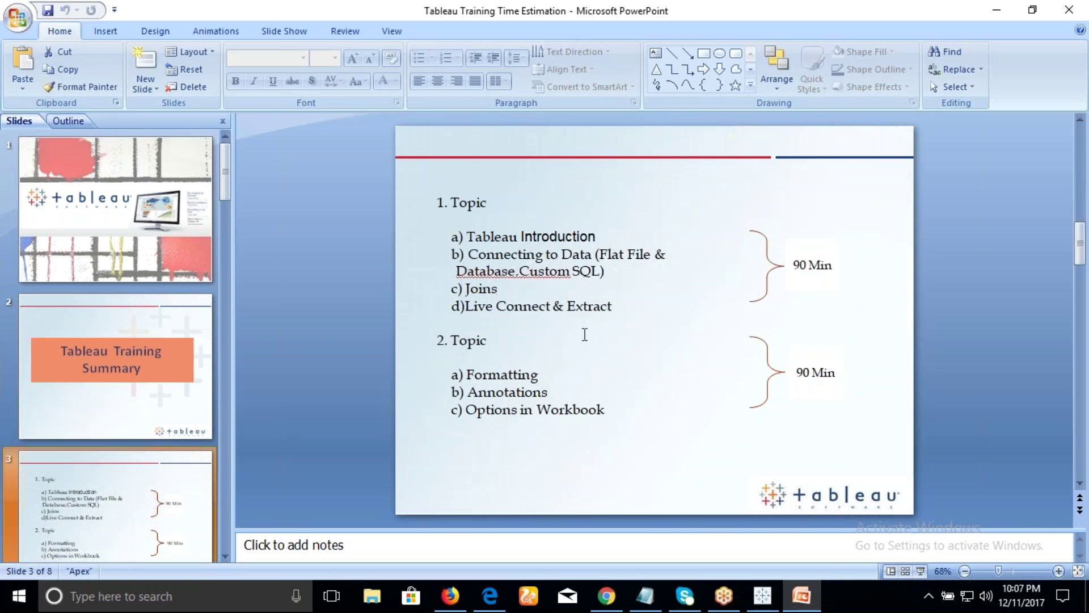
click(994, 10)
click(763, 596)
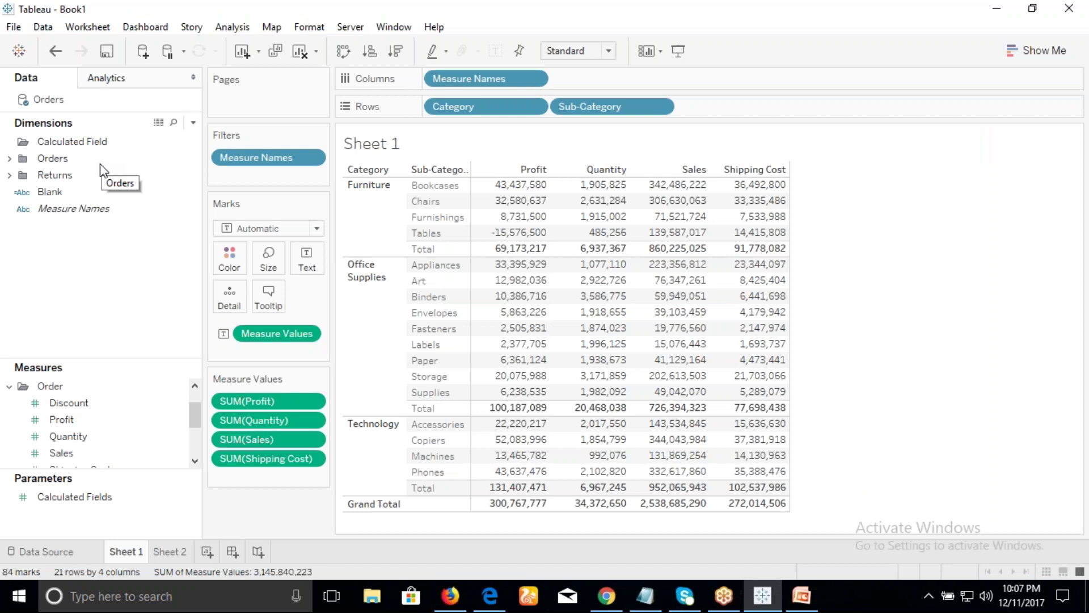
Step: Rename Sheet 1 as Sales Report
double_click(131, 554)
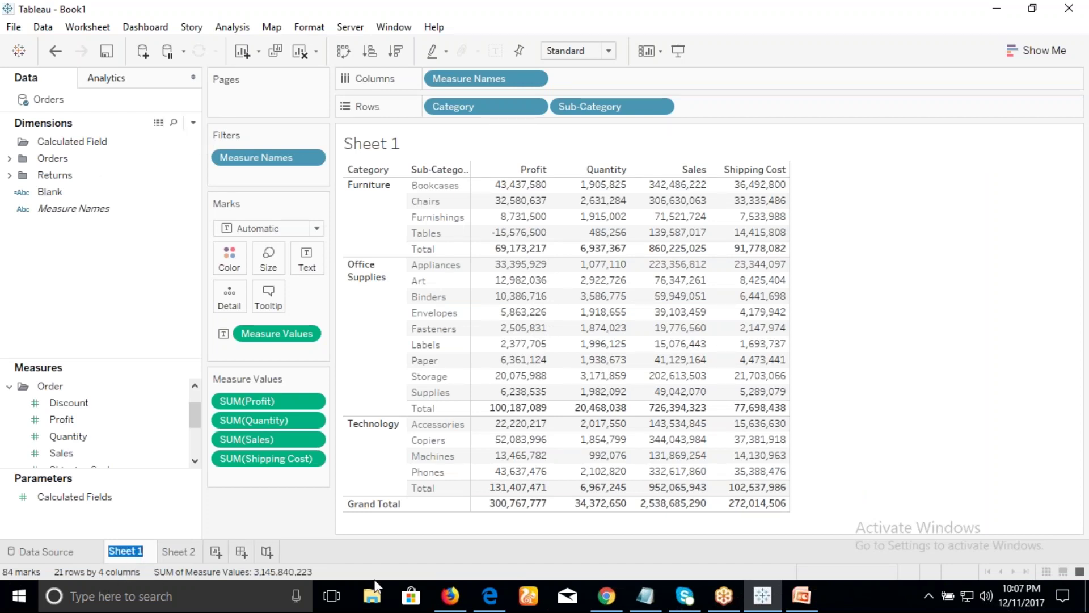
text(Sales)
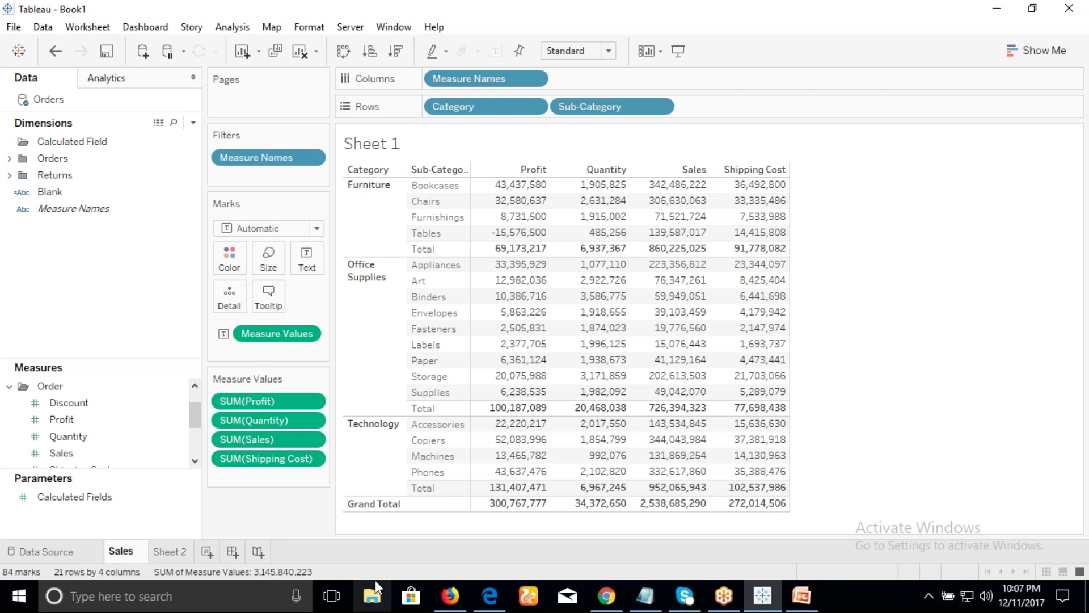
text( Report)
key(Return)
mouse_move(675, 214)
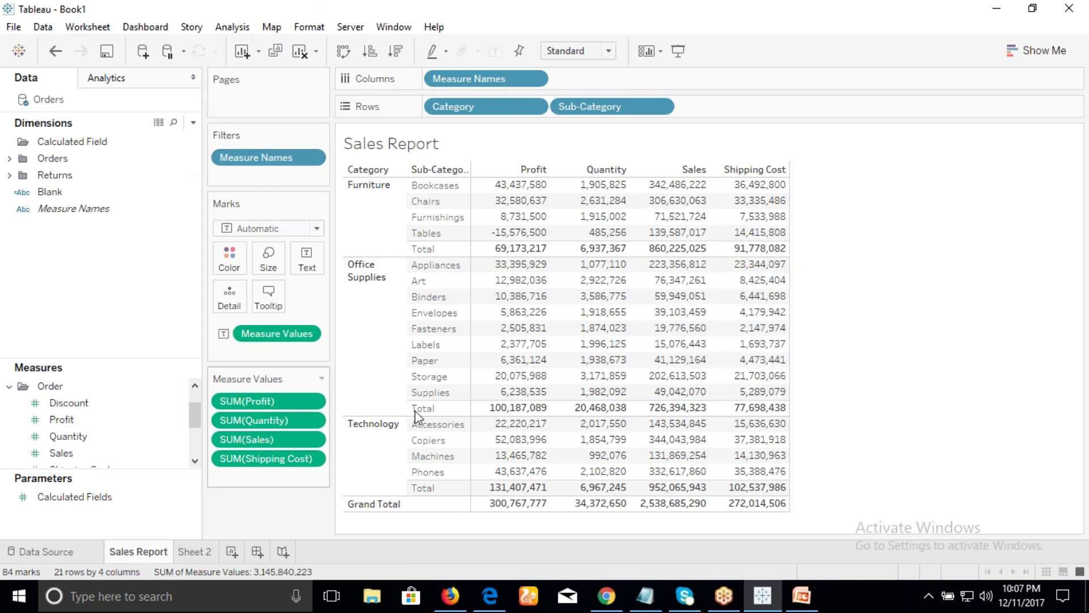
Step: Examine the file types offered for saving the workbook, and leave without saving
click(13, 27)
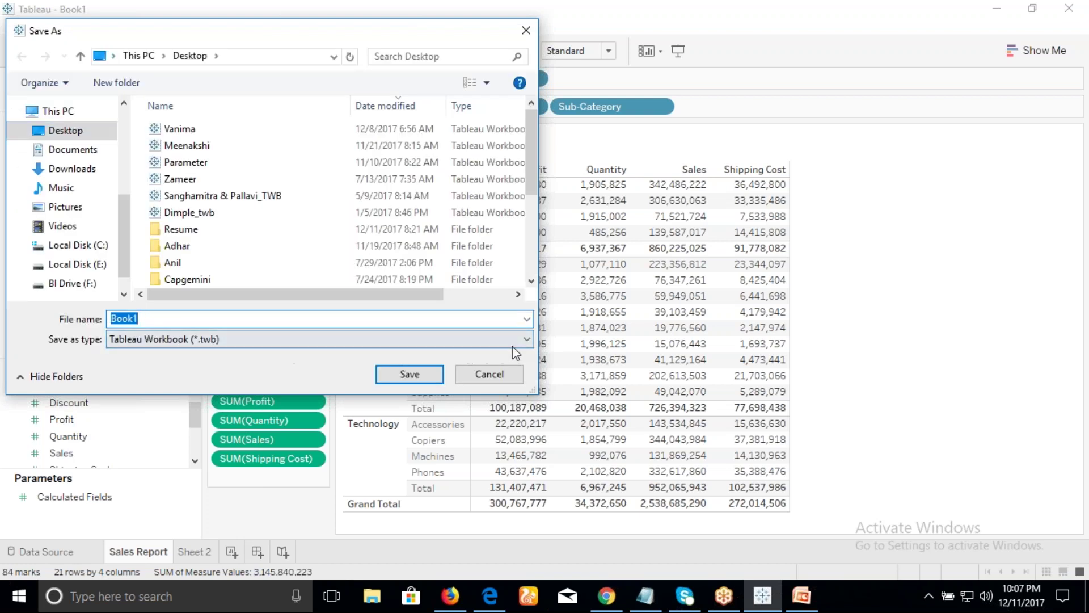
click(527, 341)
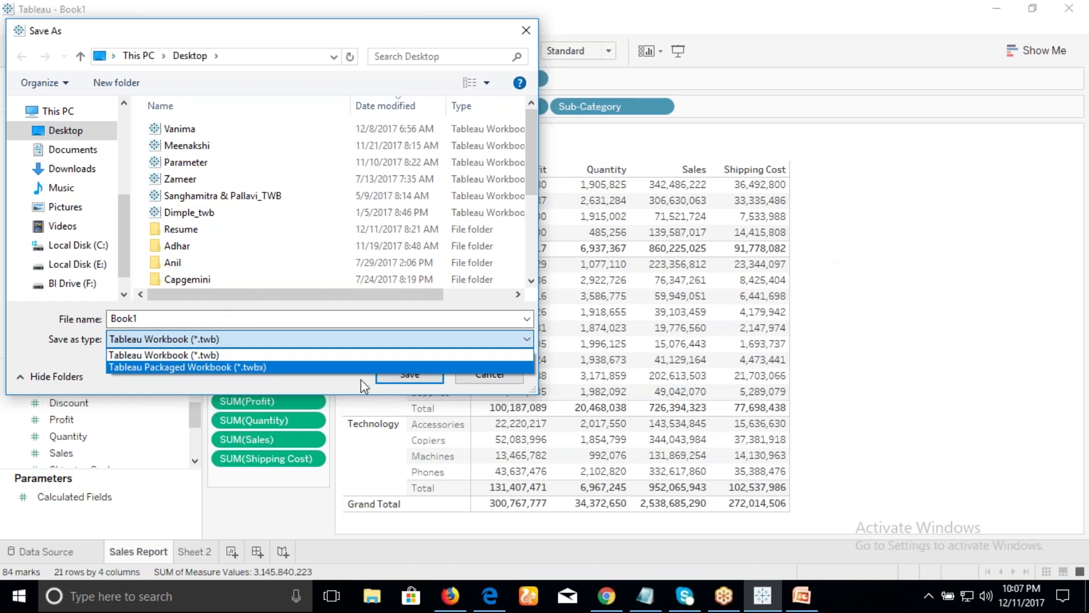
click(482, 378)
click(483, 377)
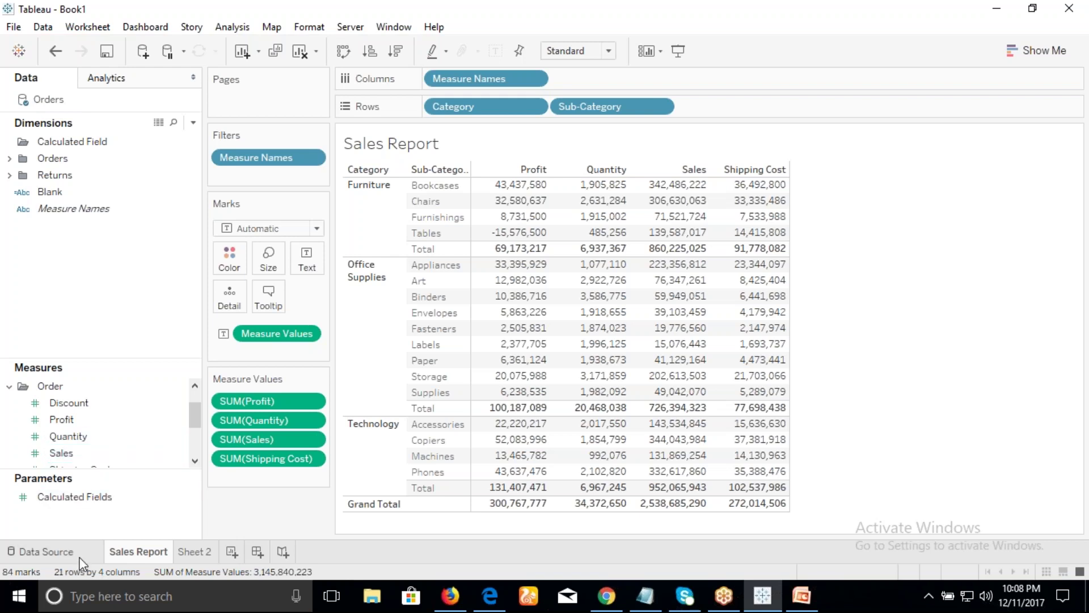
Step: Examine the data source's connection and its Orders and Returns join, and return to the Sales Report sheet
click(41, 552)
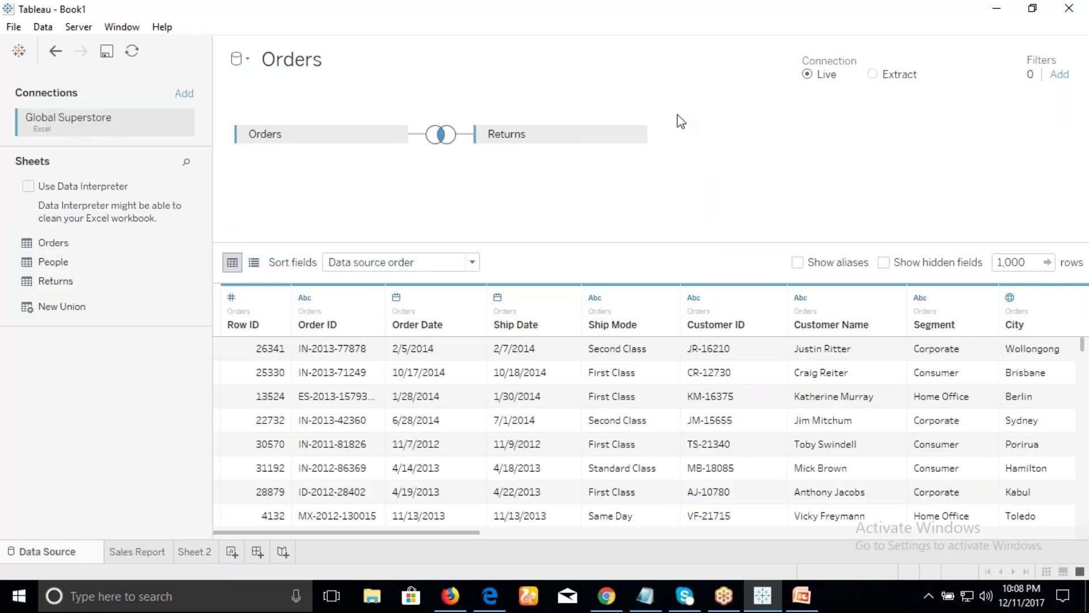
click(634, 135)
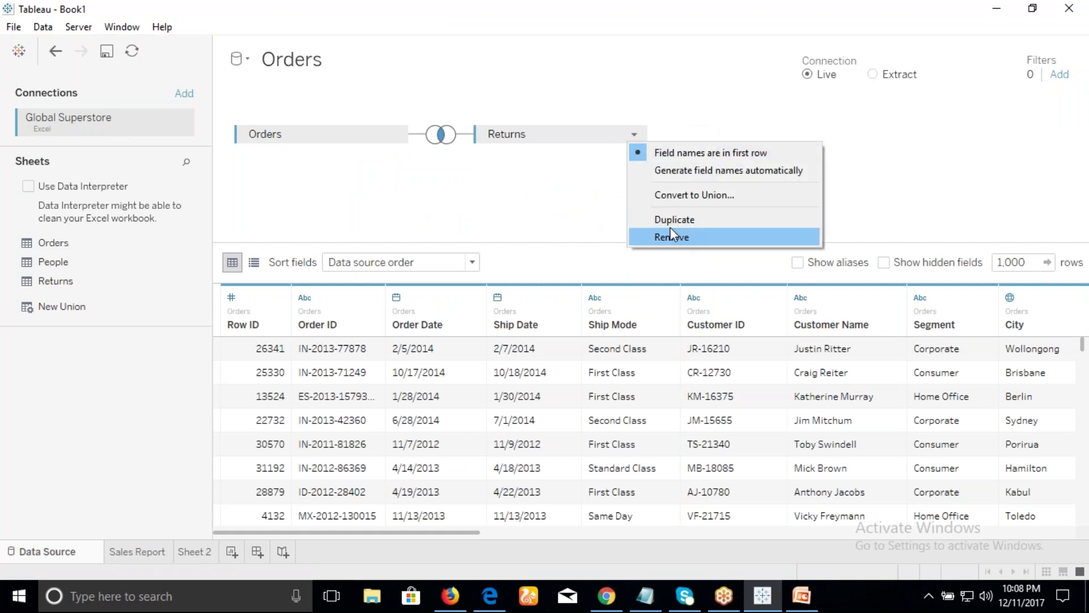
click(448, 180)
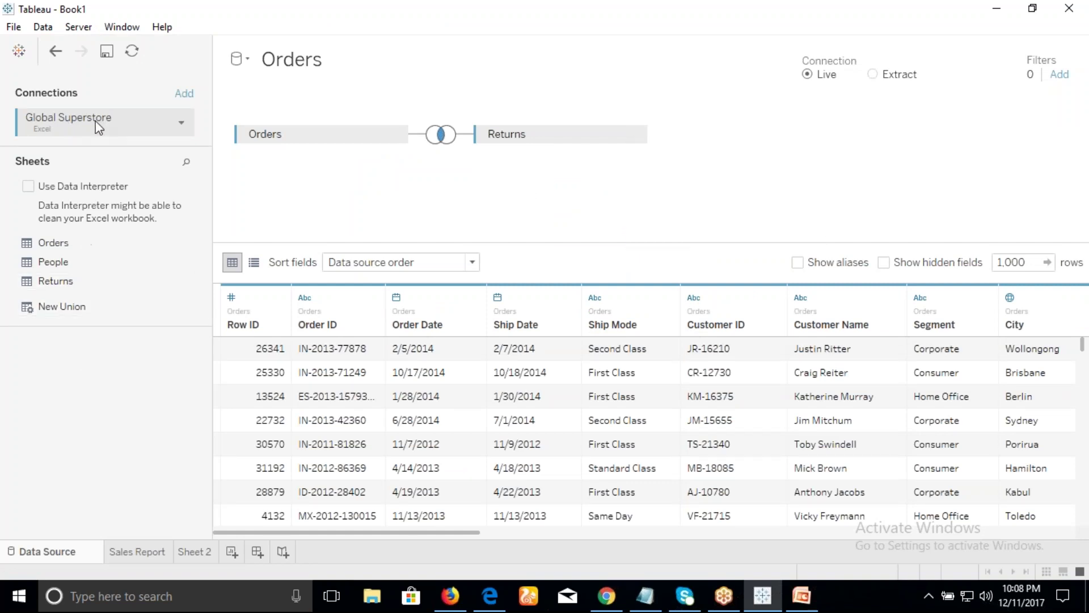
click(148, 553)
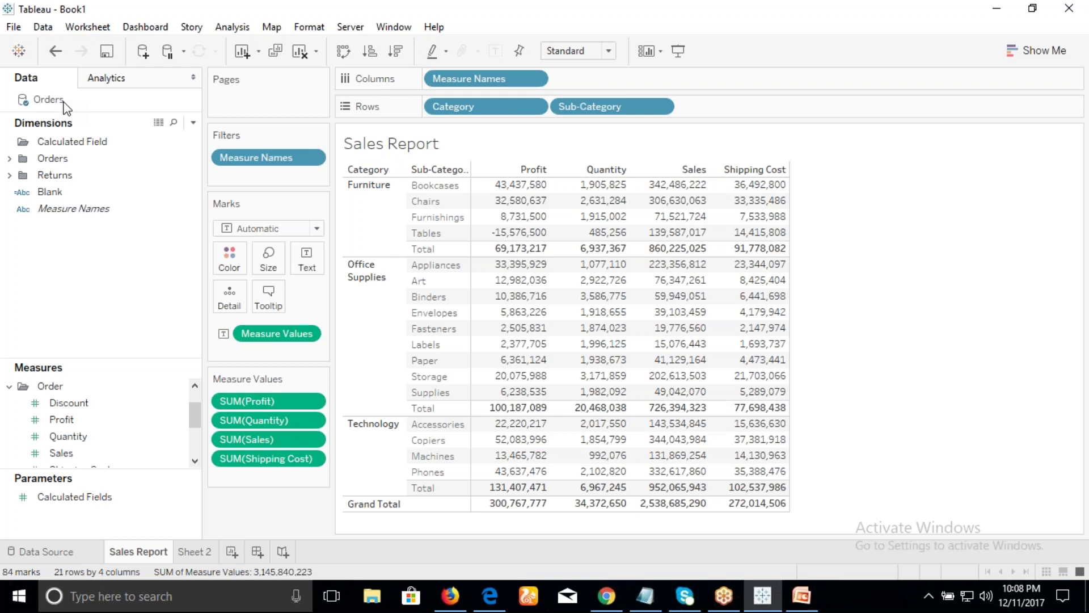
click(63, 551)
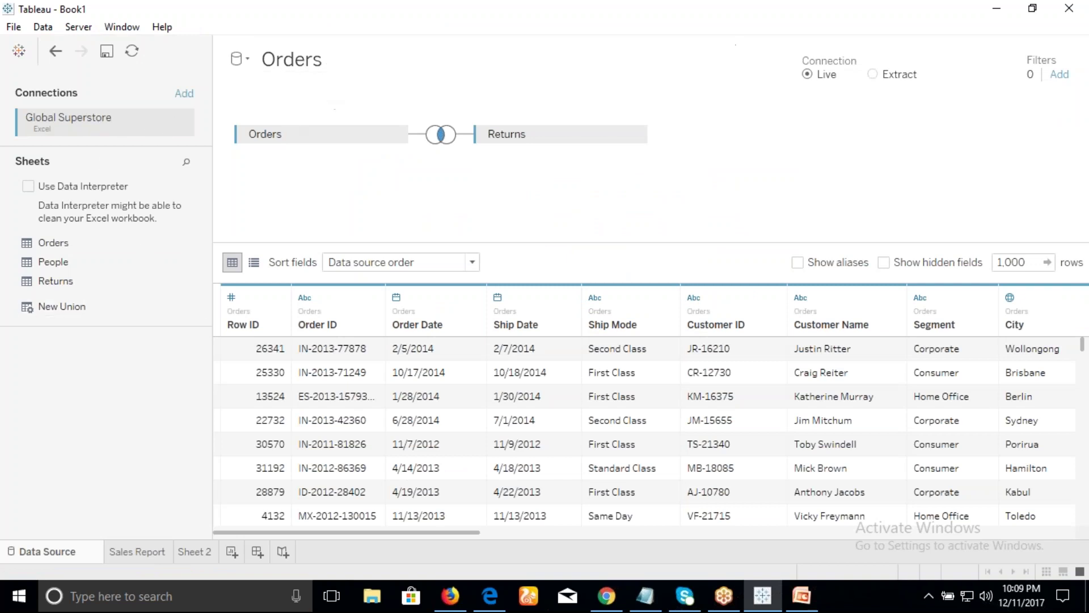
click(170, 551)
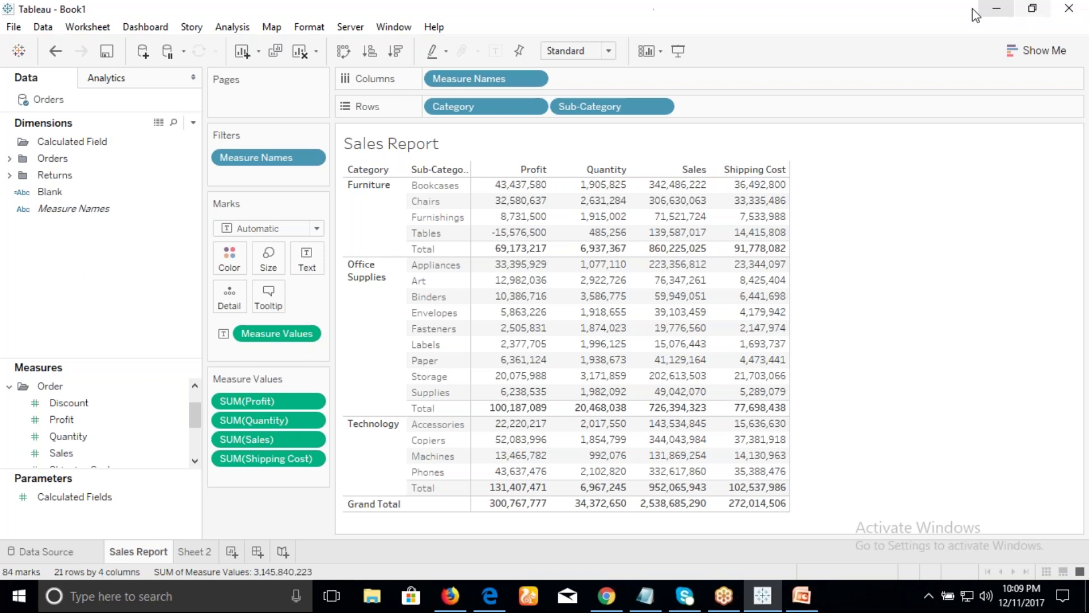
click(939, 17)
click(939, 17)
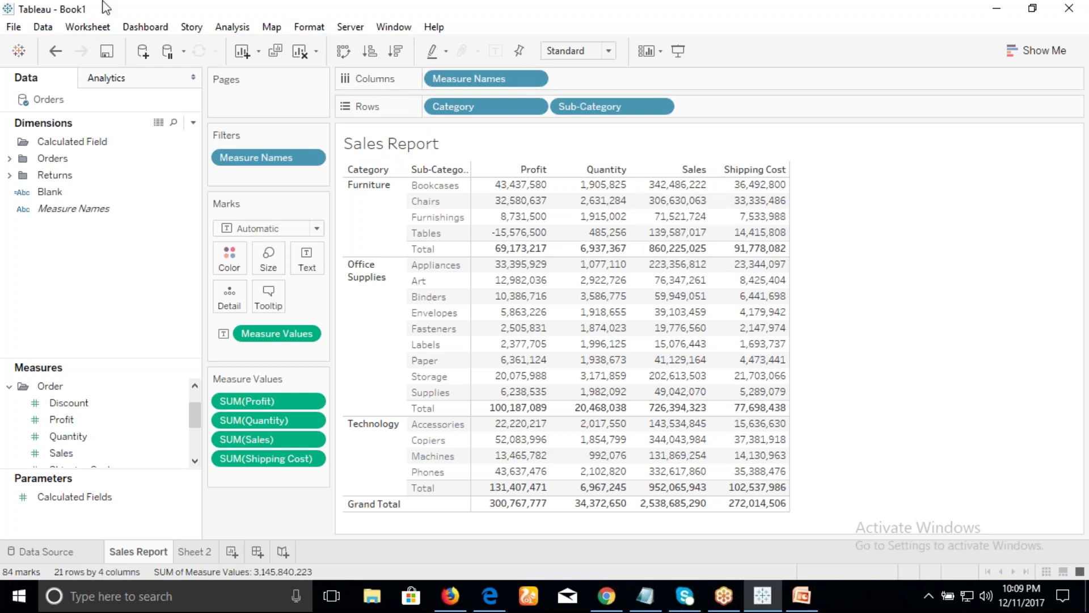
Step: Save the workbook to the Desktop as a Tableau Workbook (*.twb), using the participants' names as the file name
click(15, 28)
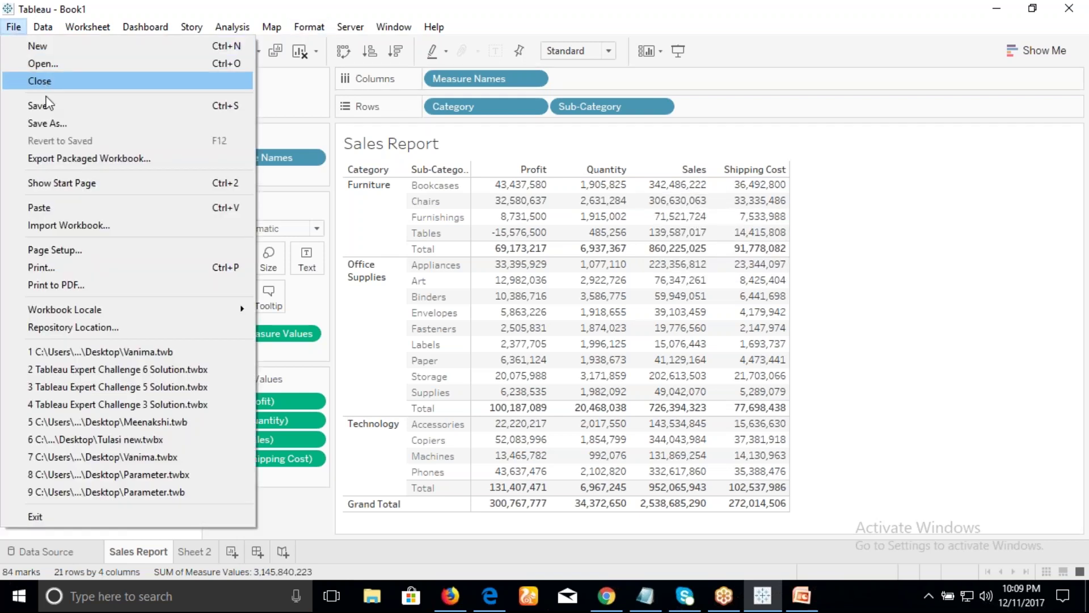
click(46, 120)
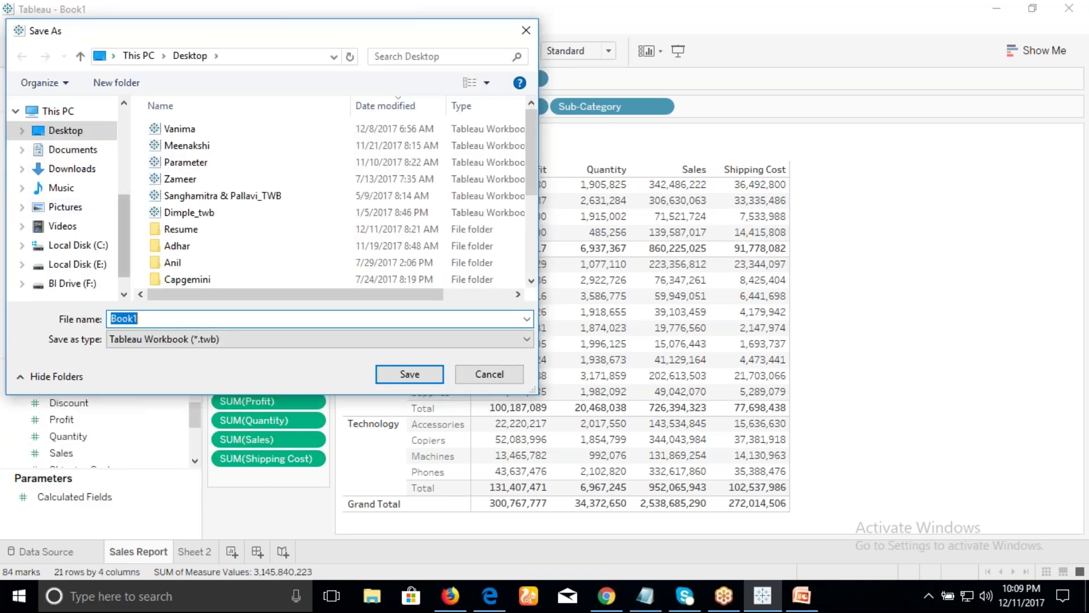
click(67, 131)
double_click(148, 313)
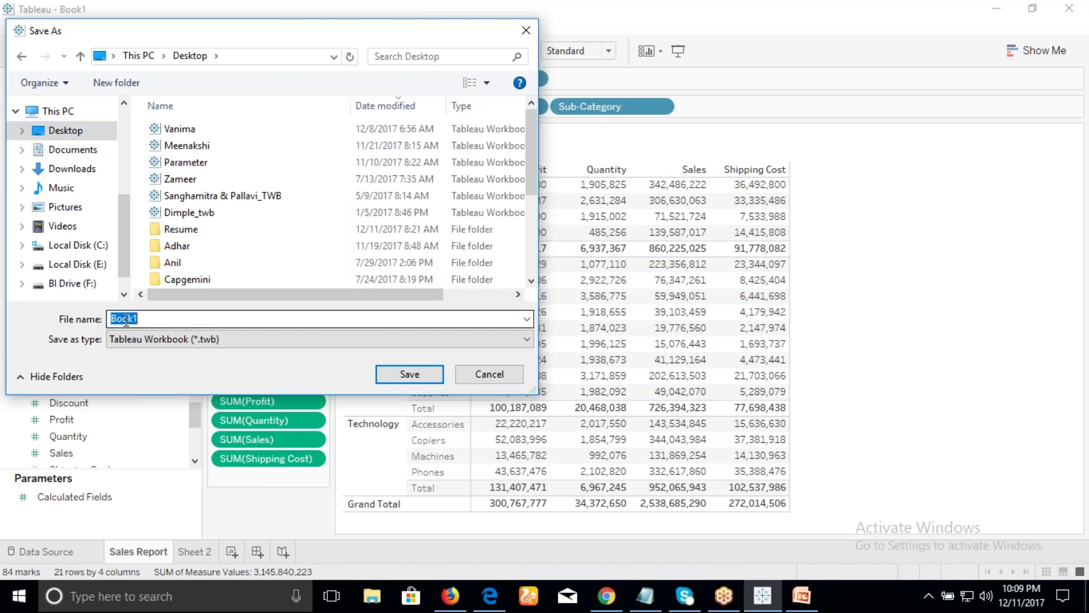
text(Madh)
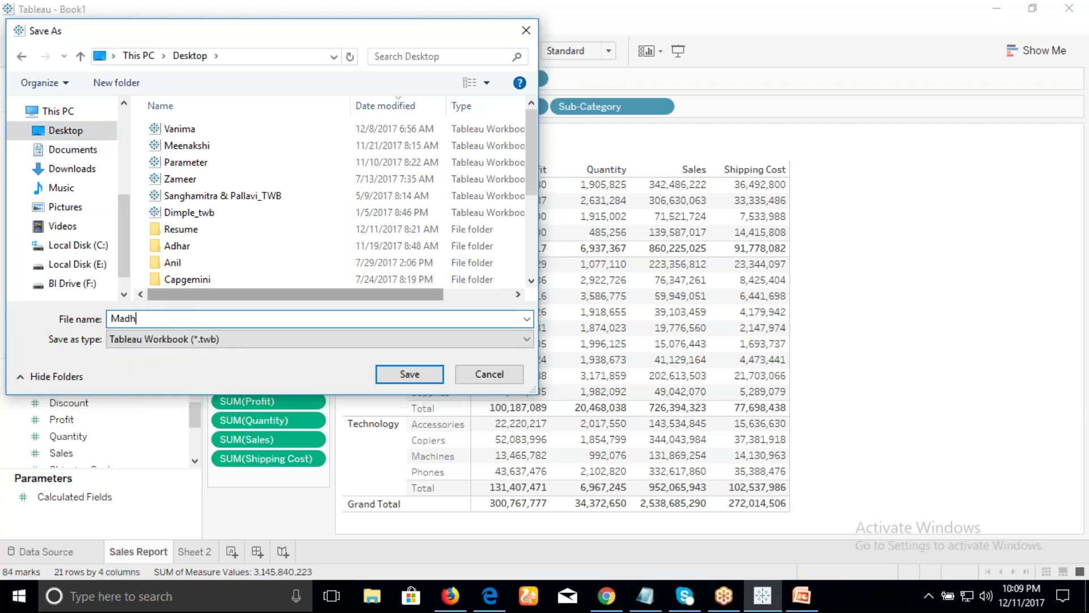
text(avi,Mohan,Bhupal)
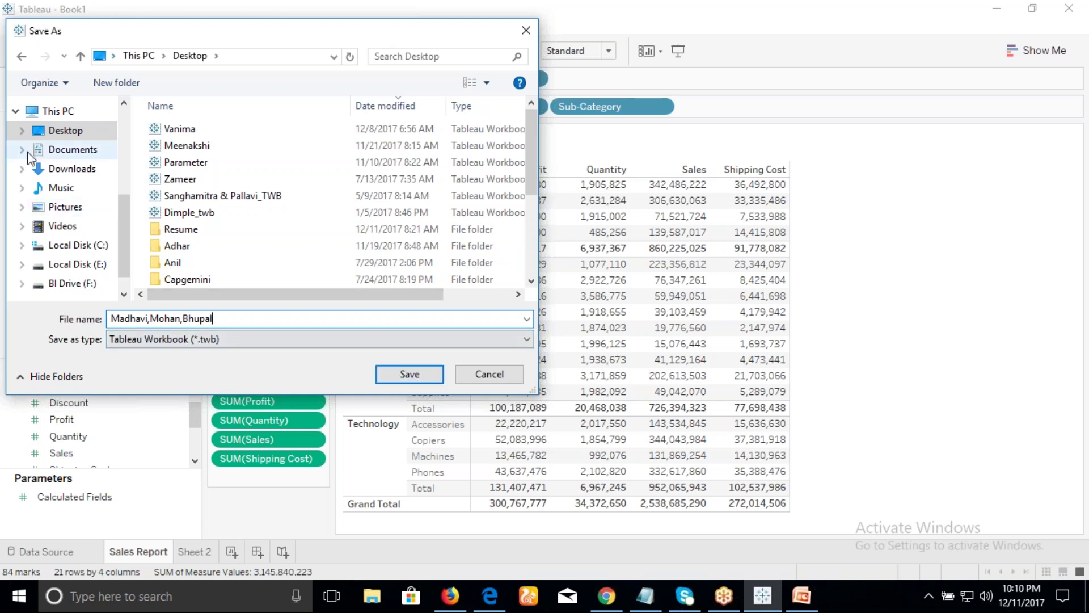
click(408, 375)
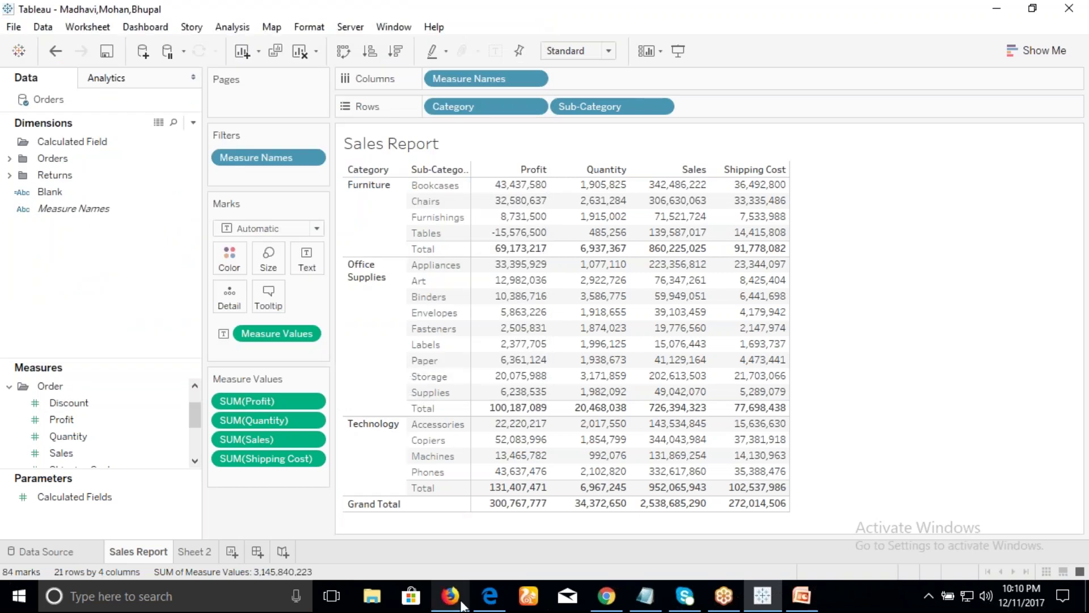
Step: Switch to Gmail in Firefox, open the sent mail and start a new message
mouse_move(462, 604)
click(450, 574)
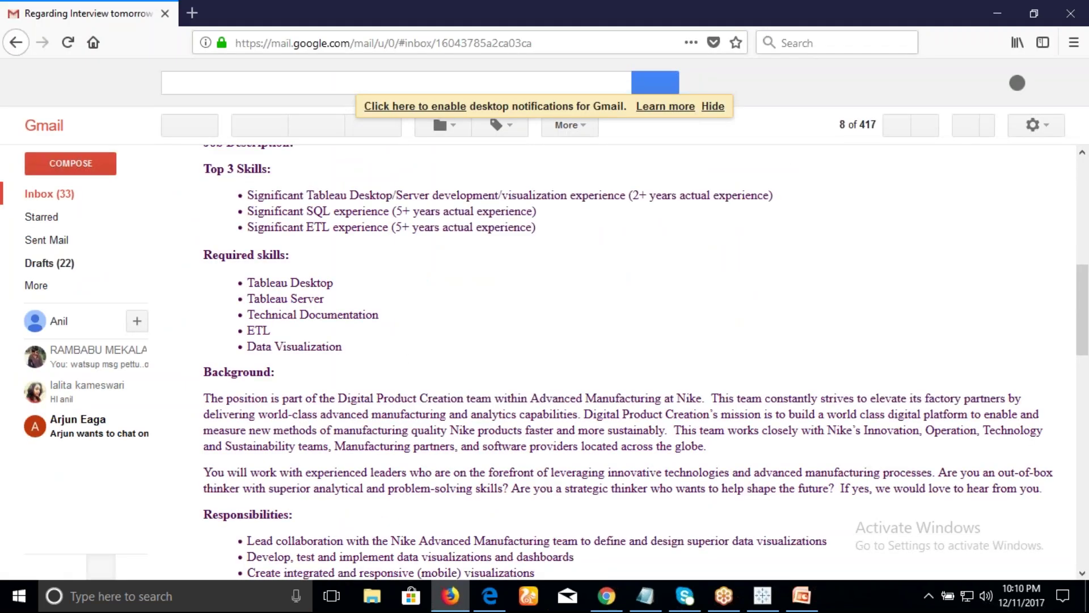
click(130, 240)
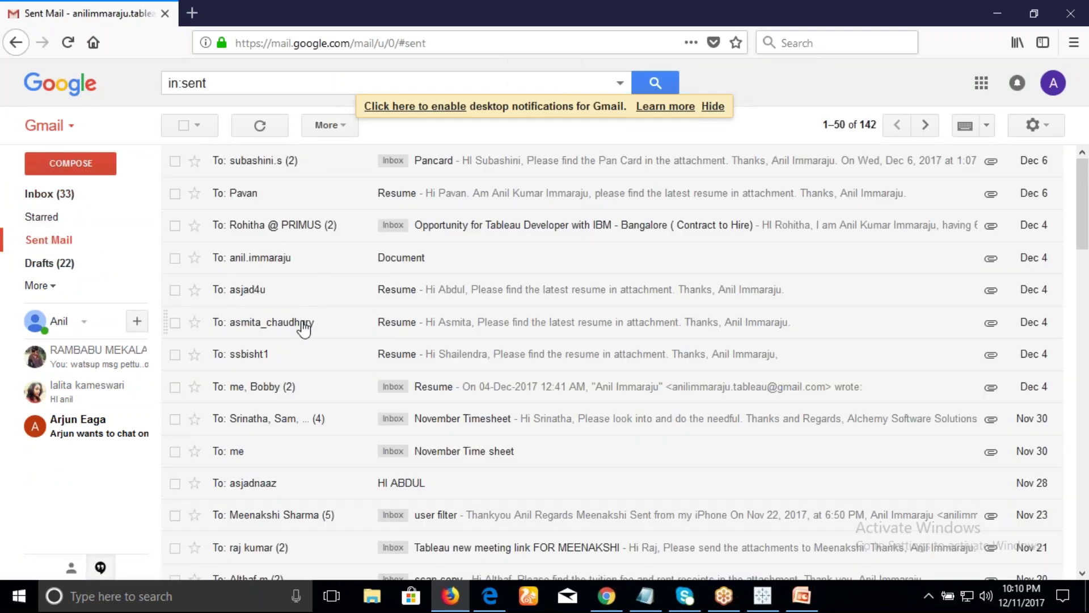
click(78, 166)
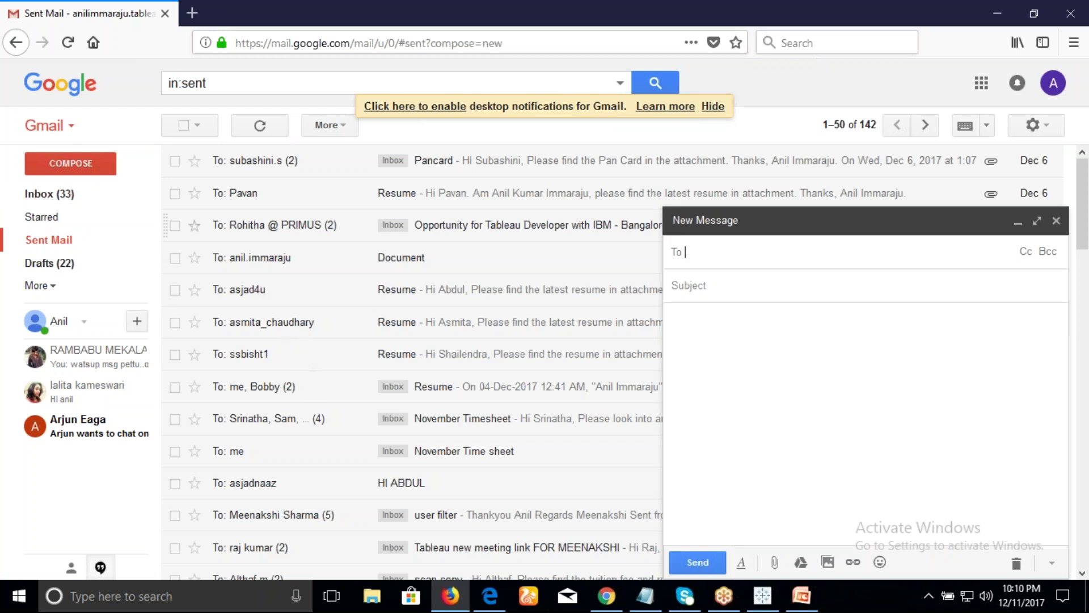
Step: Open the inbox e-mail titled "Tableau Online Demo Session on 08-Dec-2017**Friday @9:00 PM IST." and start a reply to its sender
click(51, 194)
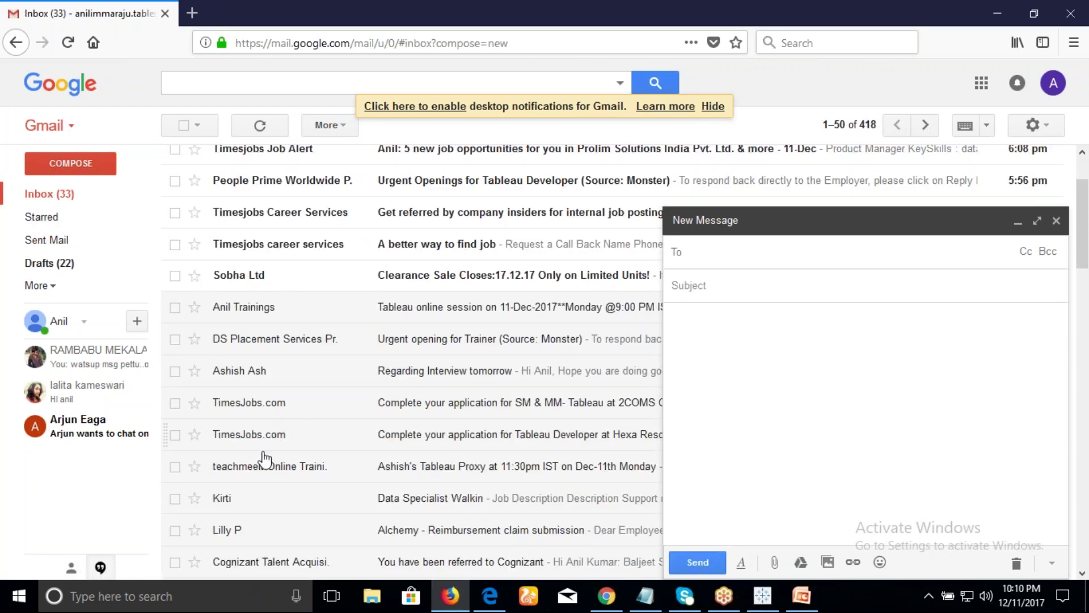
scroll(265, 460, down, 1)
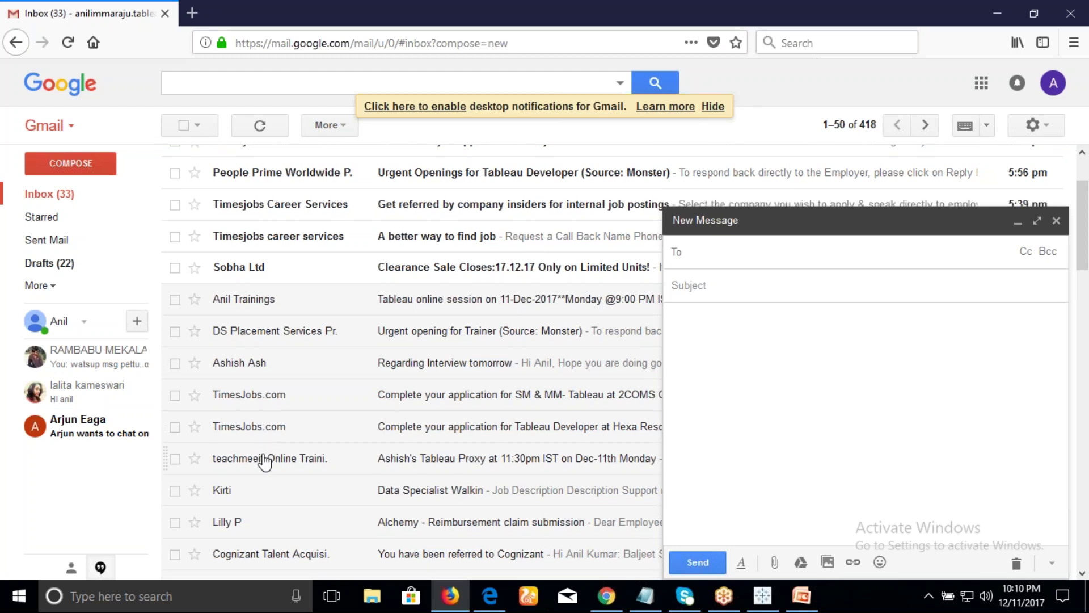
scroll(266, 462, down, 3)
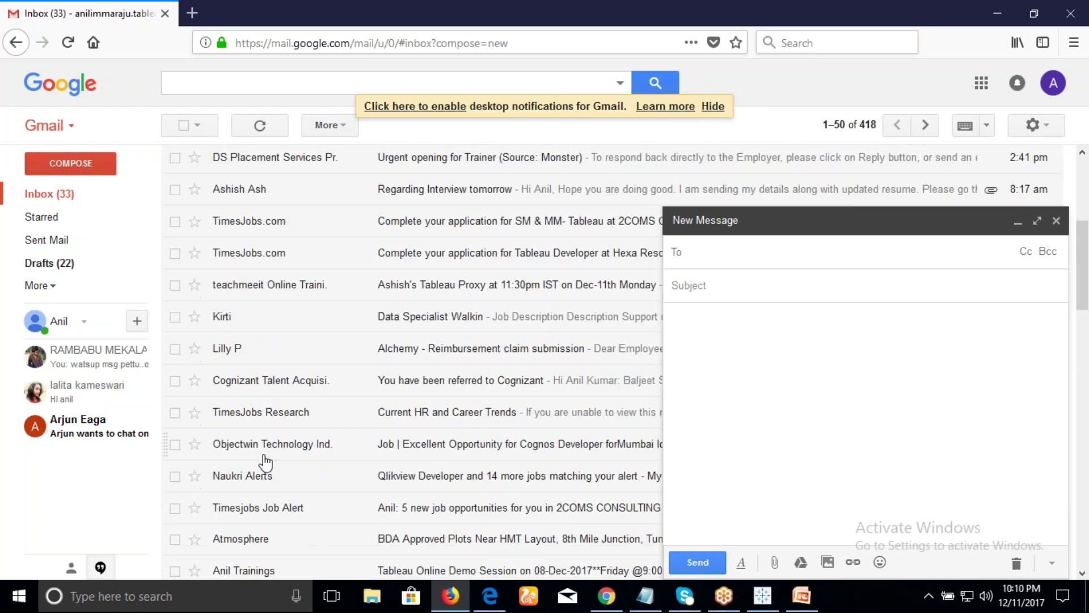
click(265, 463)
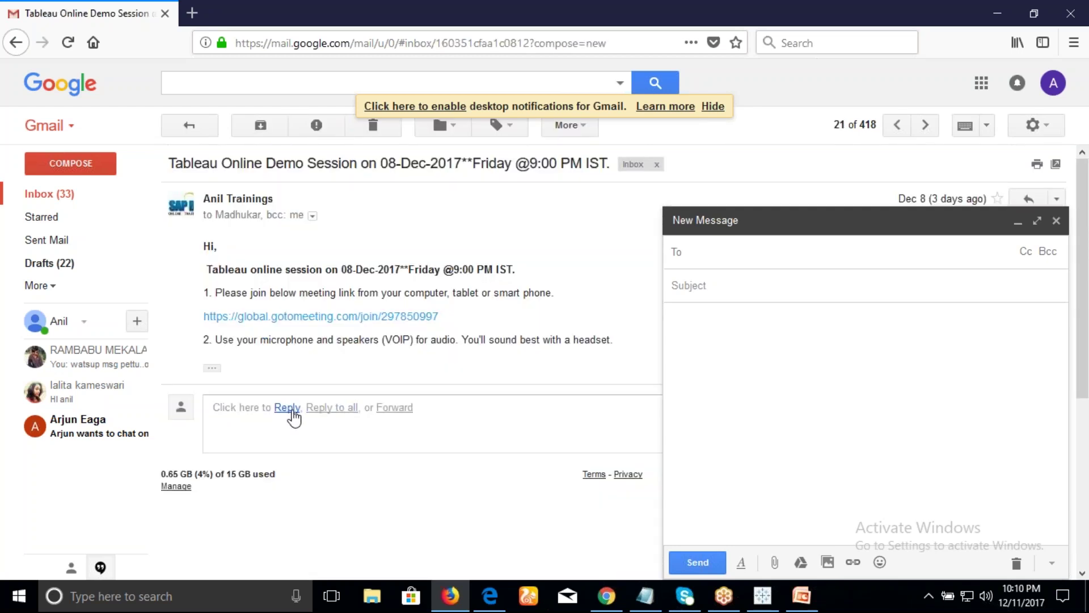
click(292, 411)
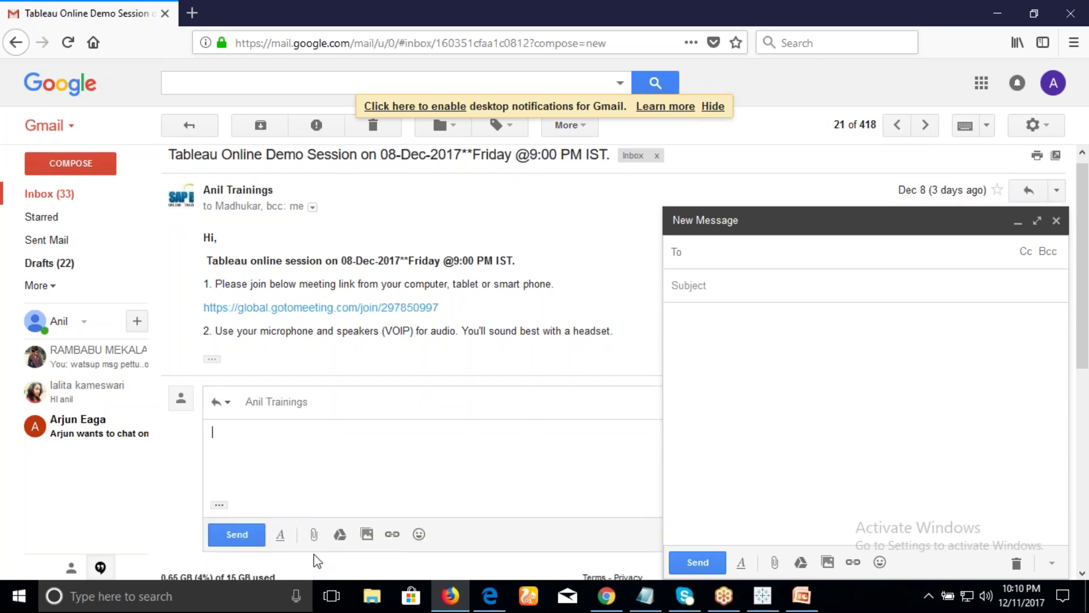
Step: Attach the participants' saved .twb workbook from the Desktop to the reply and send it
click(315, 536)
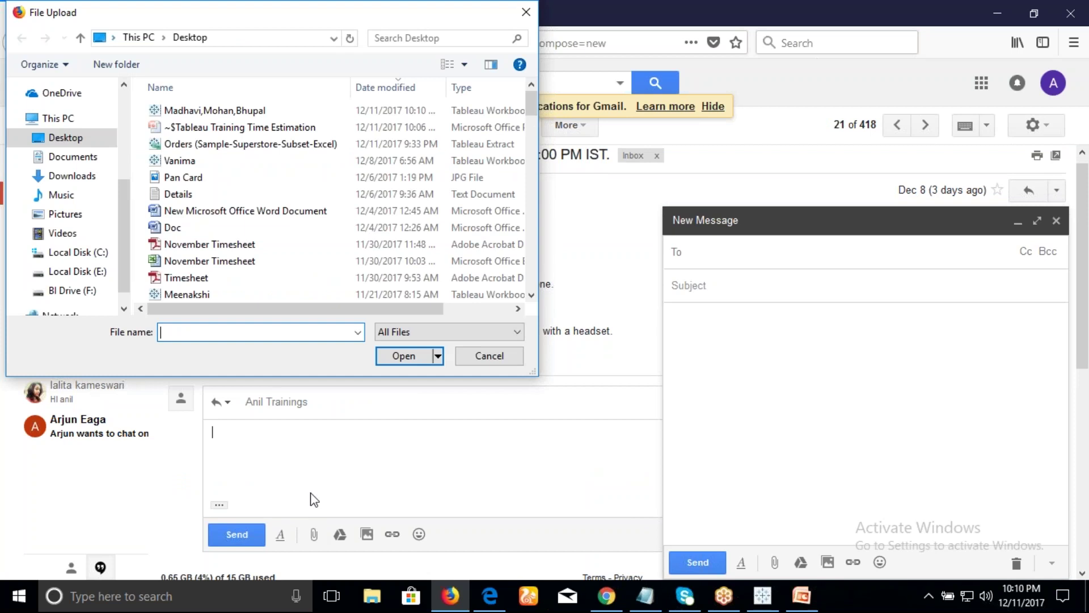
click(215, 110)
click(403, 356)
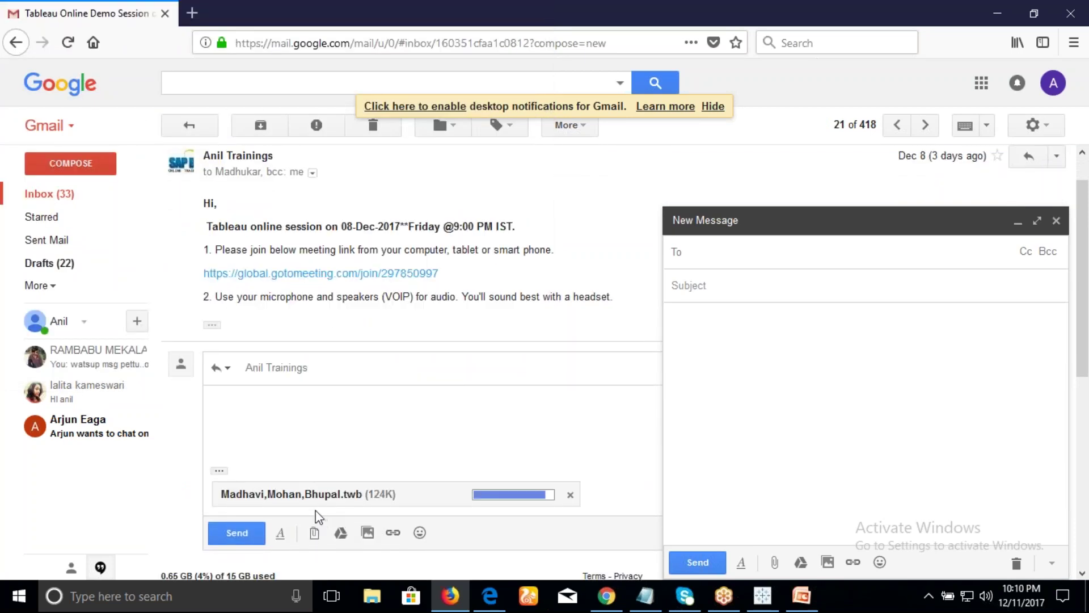
click(245, 537)
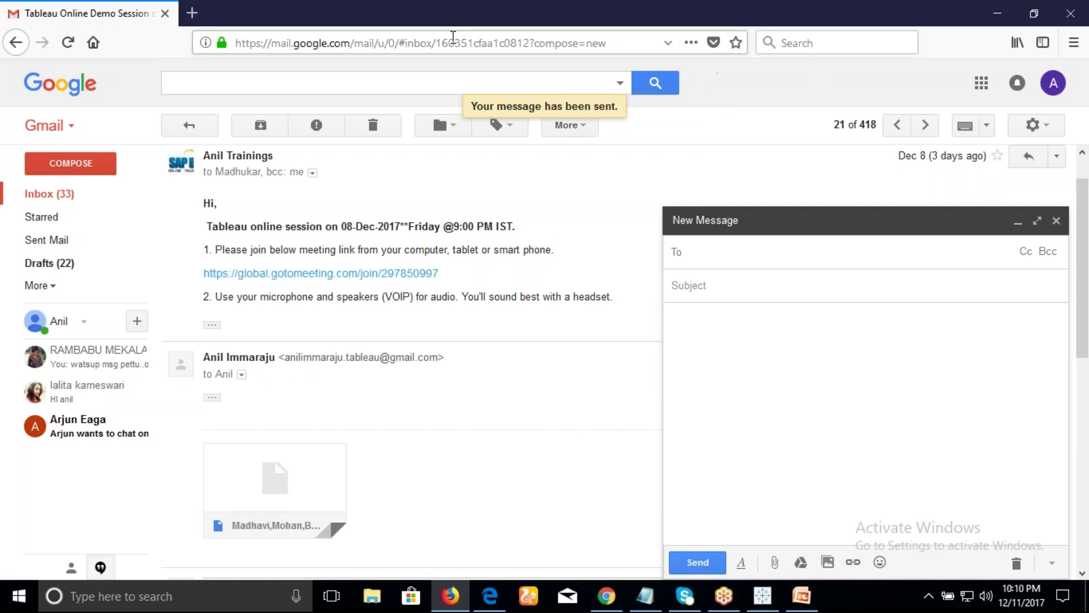
Step: Switch back to Tableau, examine the data source's Global Superstore connection, and return to the Sales Report sheet
click(996, 21)
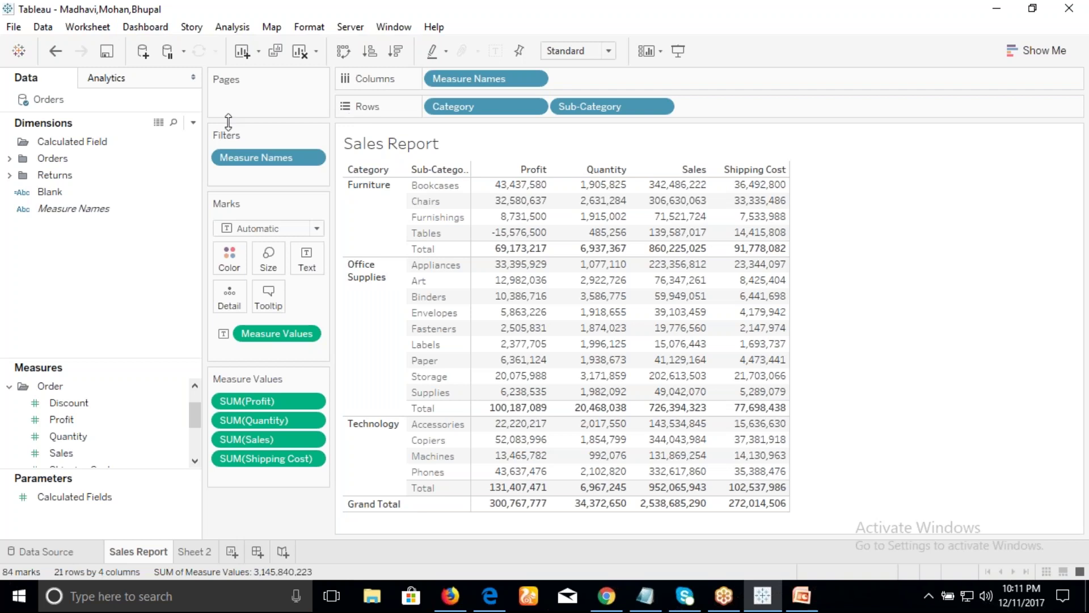
click(56, 552)
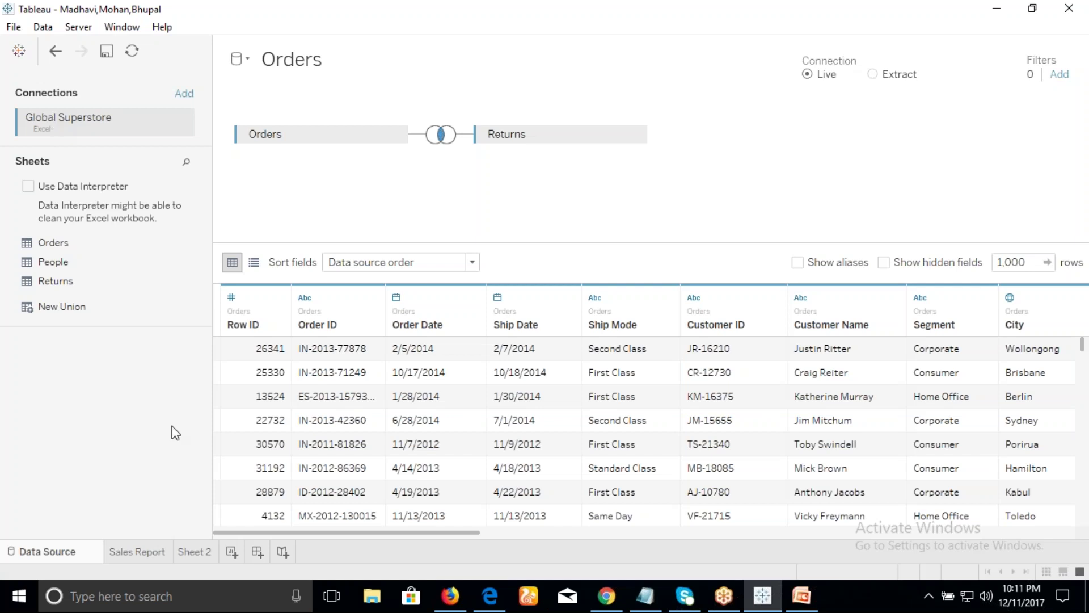
click(139, 549)
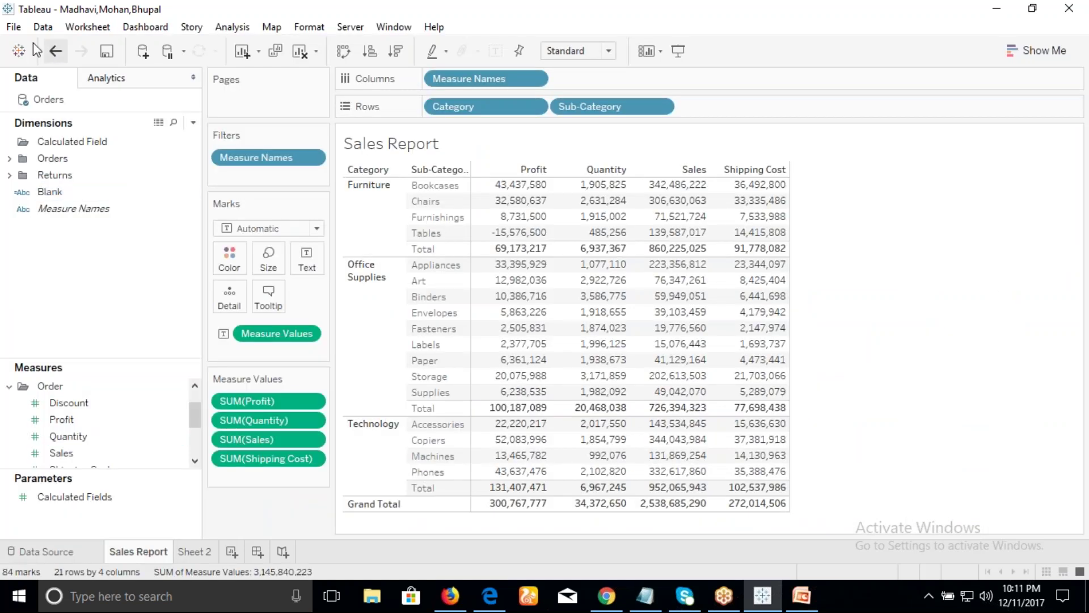
Step: Examine the Tableau Packaged Workbook (*.twbx) file type offered for saving the workbook, and leave without saving
click(14, 27)
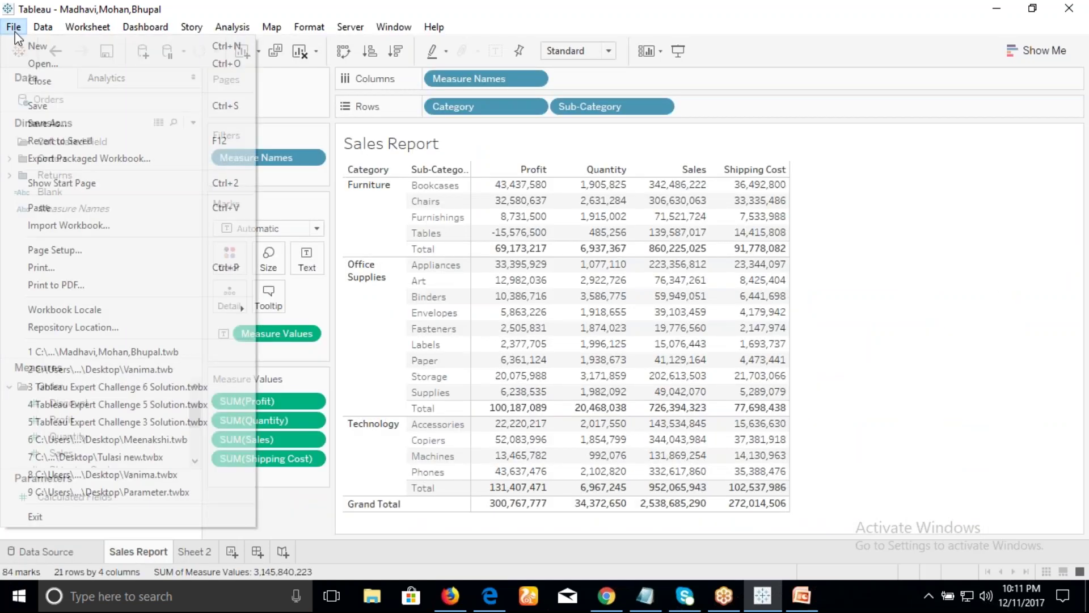
click(62, 124)
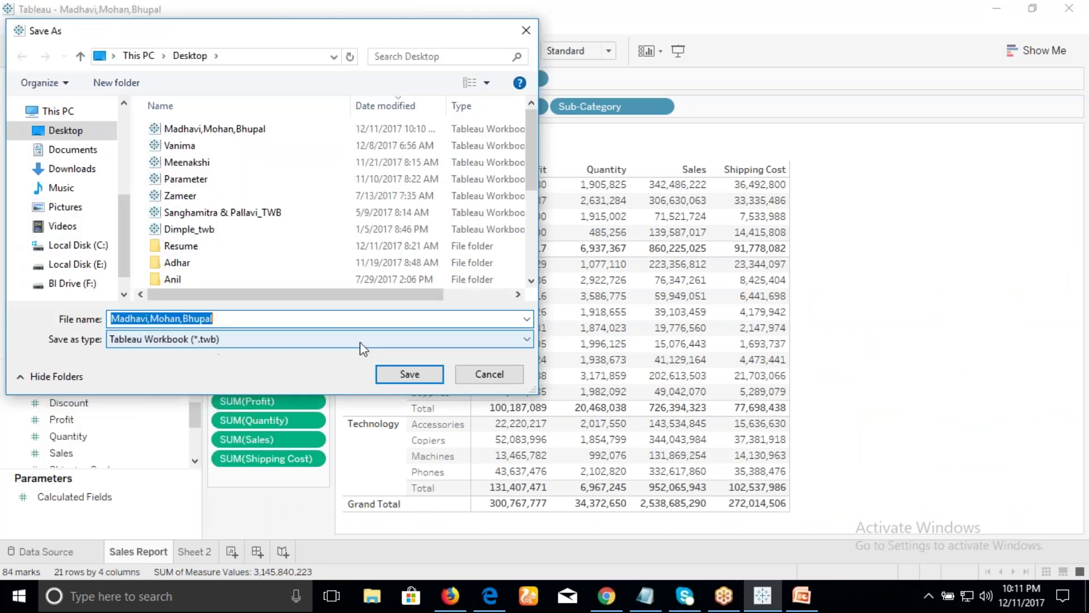
click(360, 342)
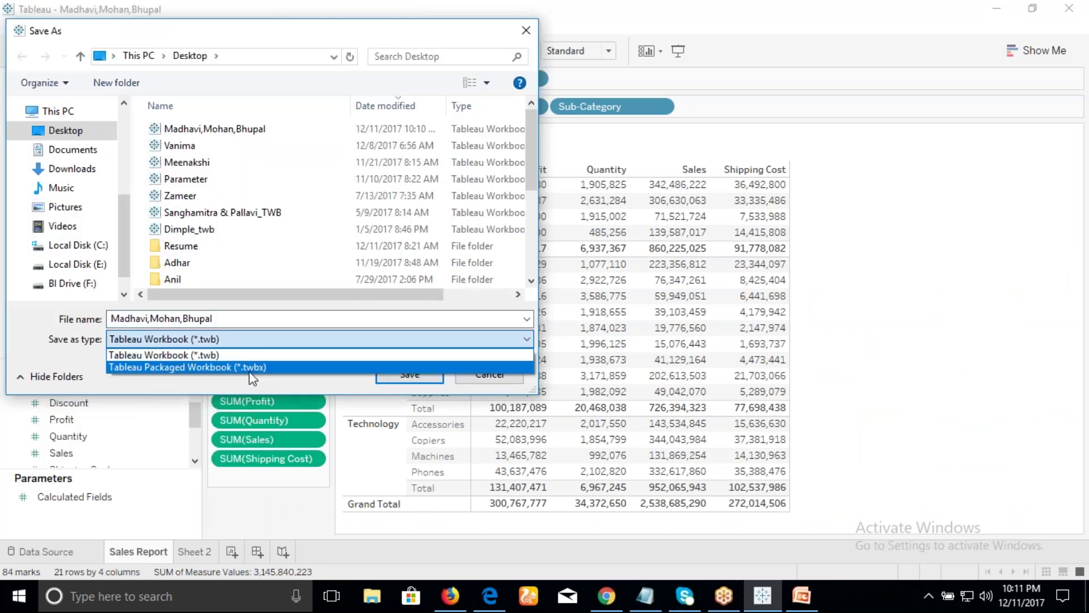
click(486, 382)
click(467, 379)
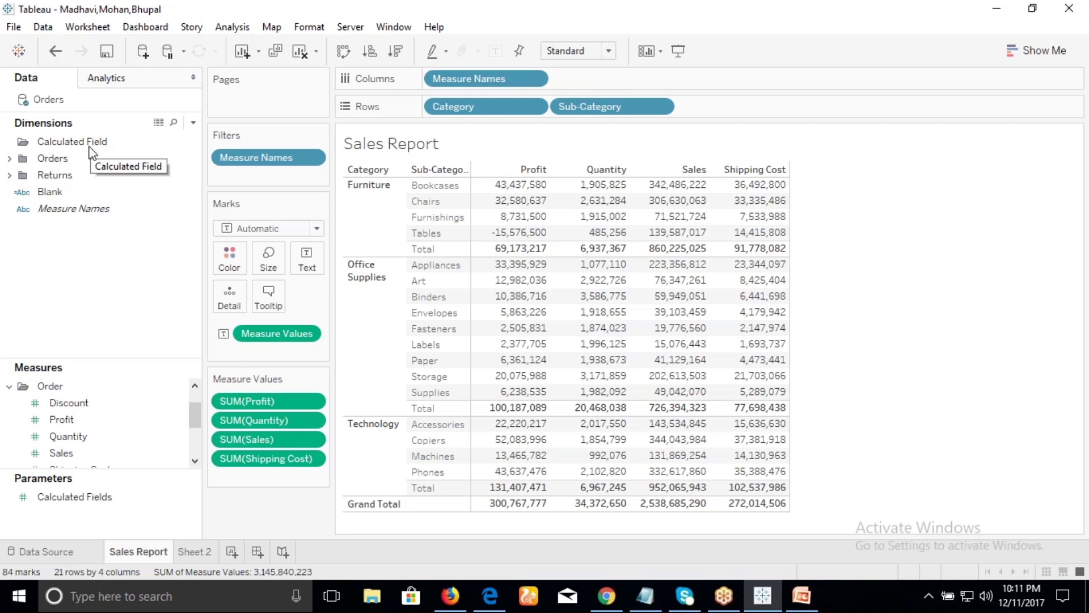
Step: Review the data source's live Excel connection and its Orders and Returns data, and return to the Sales Report sheet
click(42, 551)
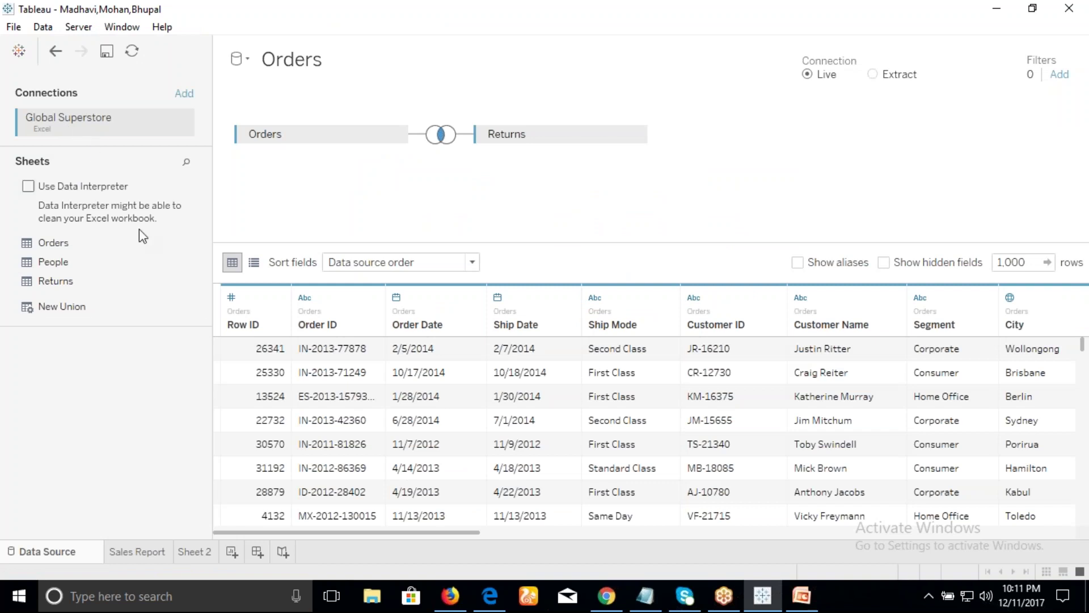
click(140, 557)
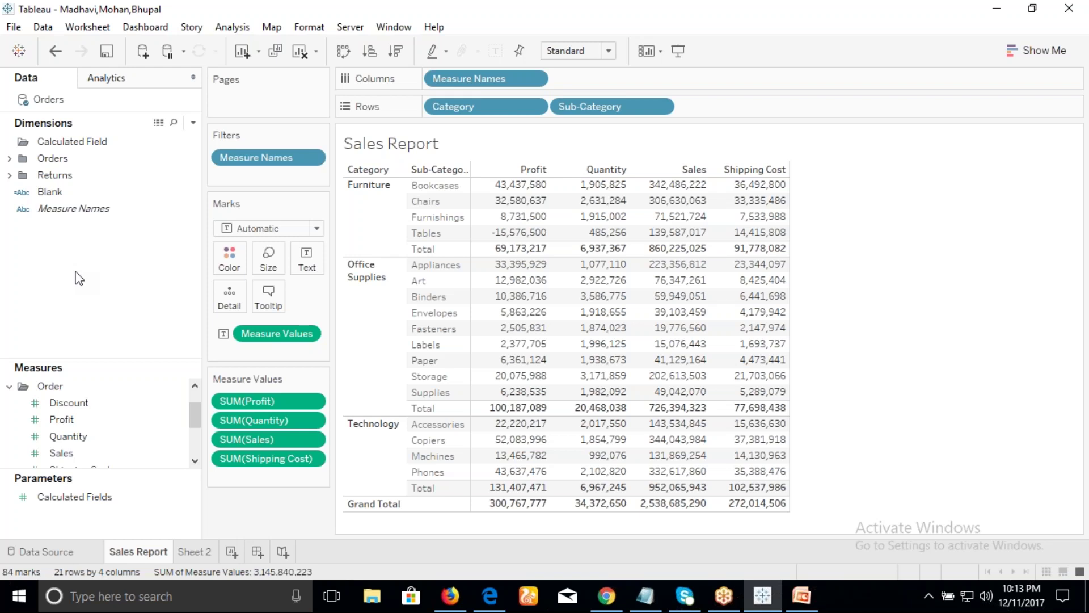
Step: Examine the installed product key's licence details and the product activation form, and leave without activating anything
click(435, 36)
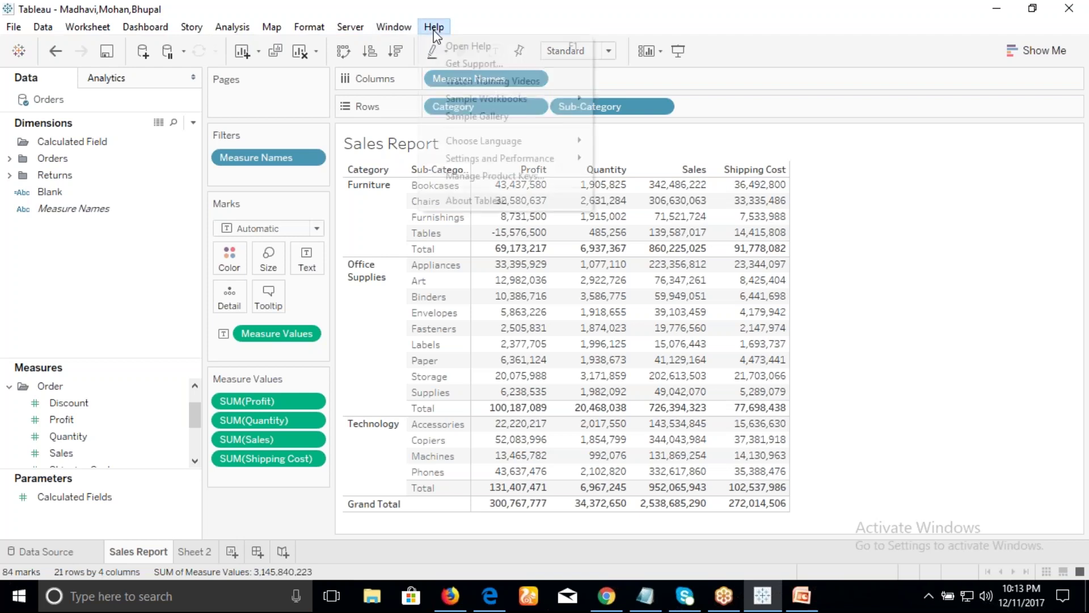
click(479, 177)
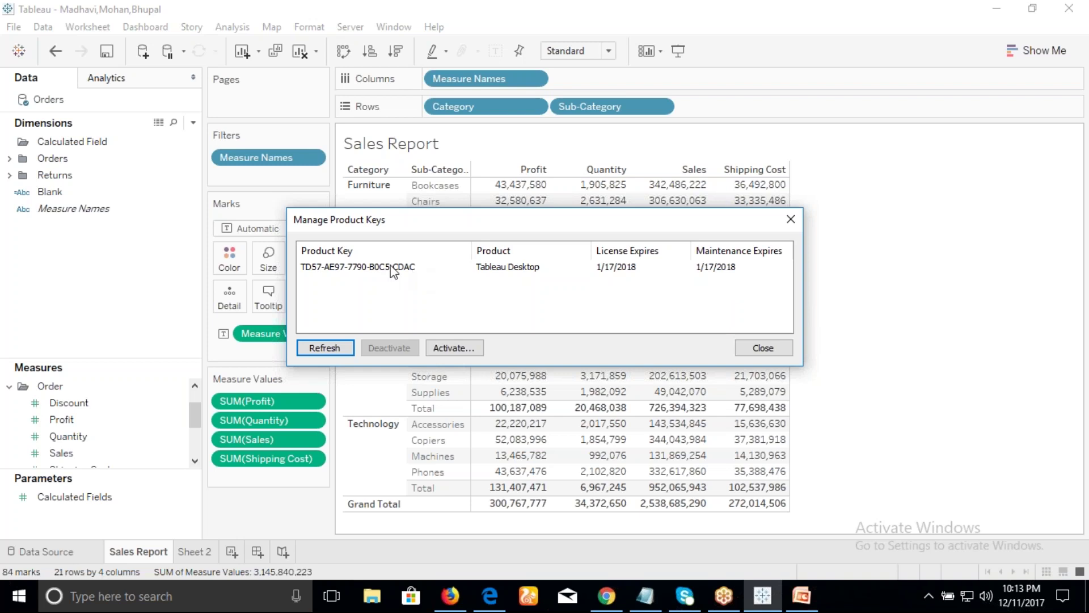
click(450, 349)
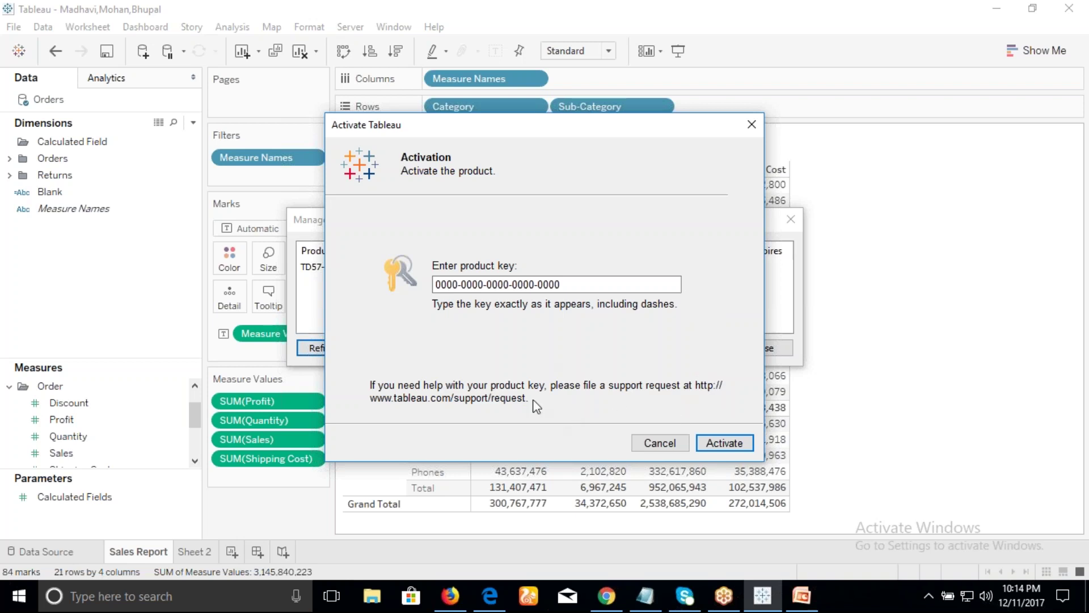
click(659, 443)
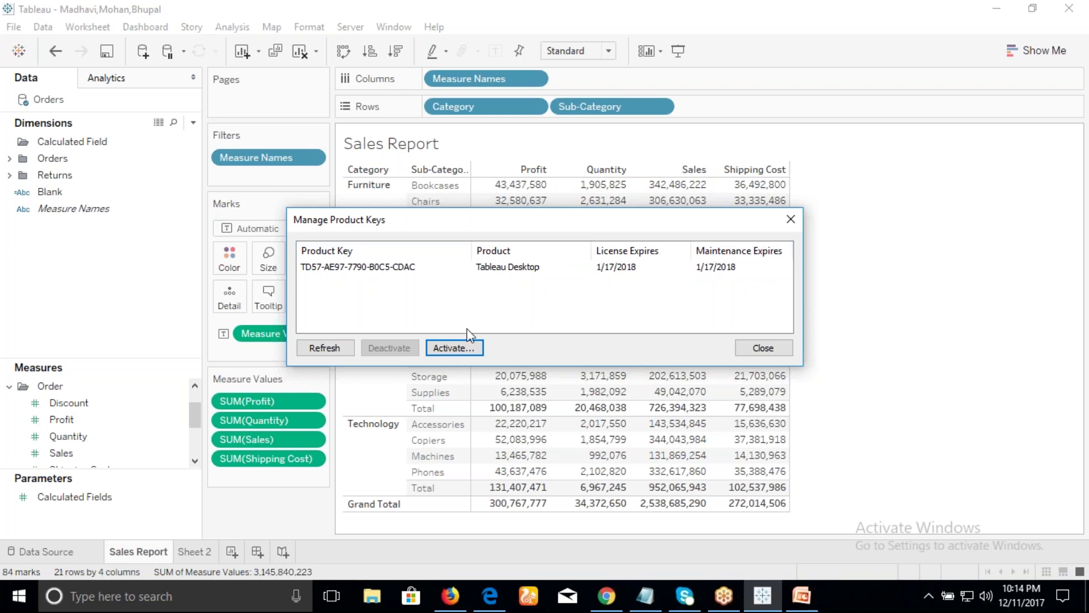
click(457, 347)
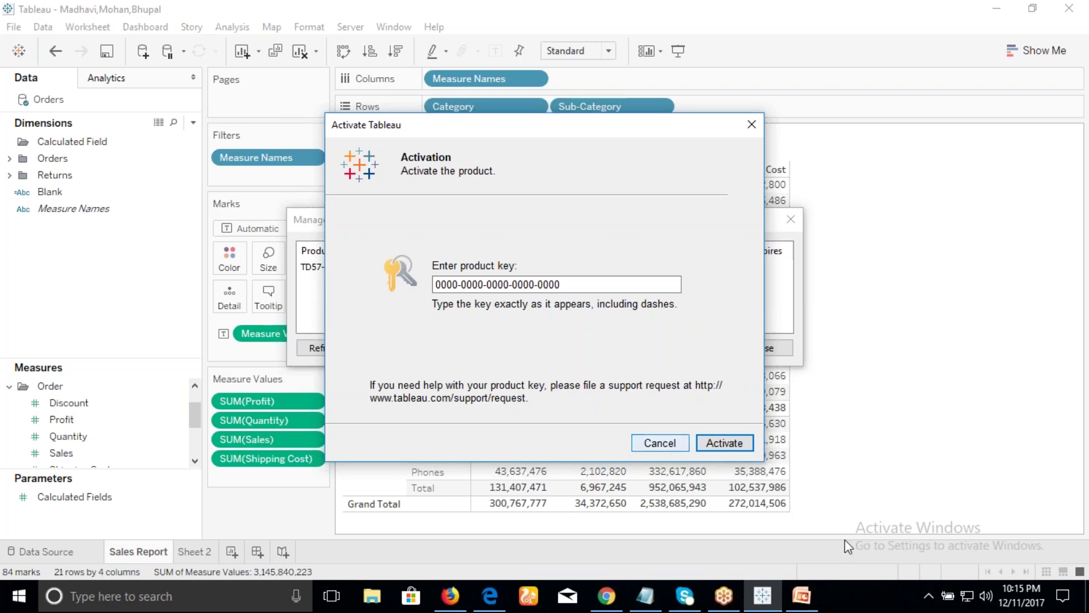
click(696, 437)
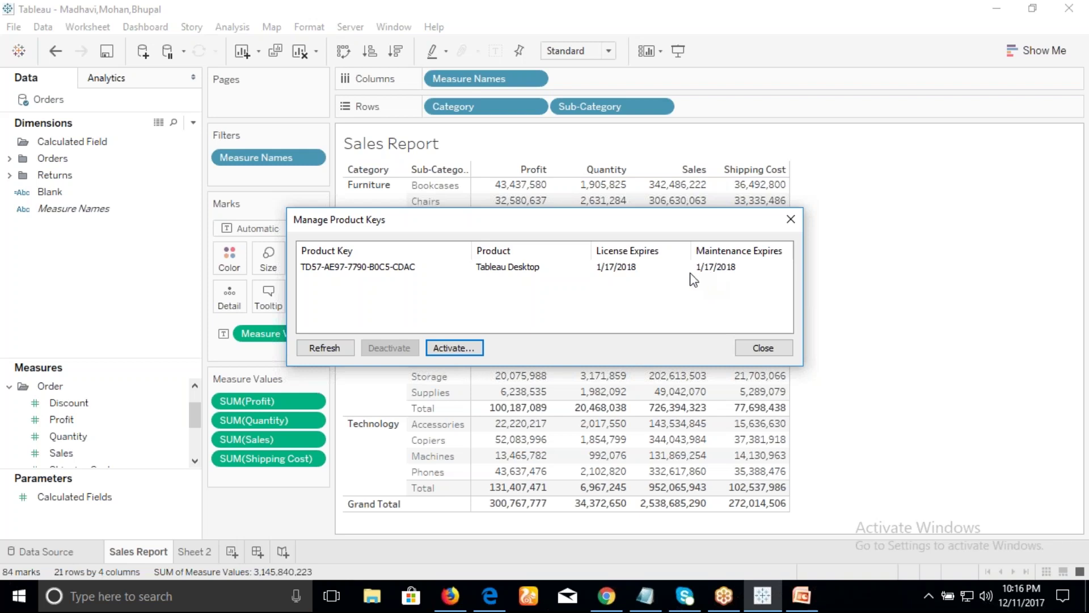
click(791, 219)
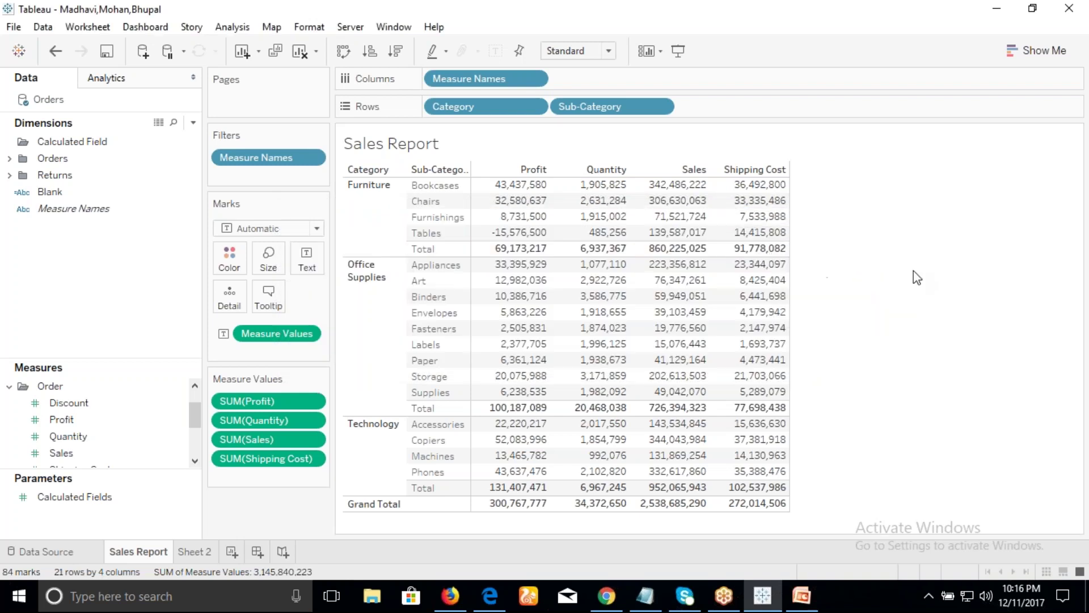